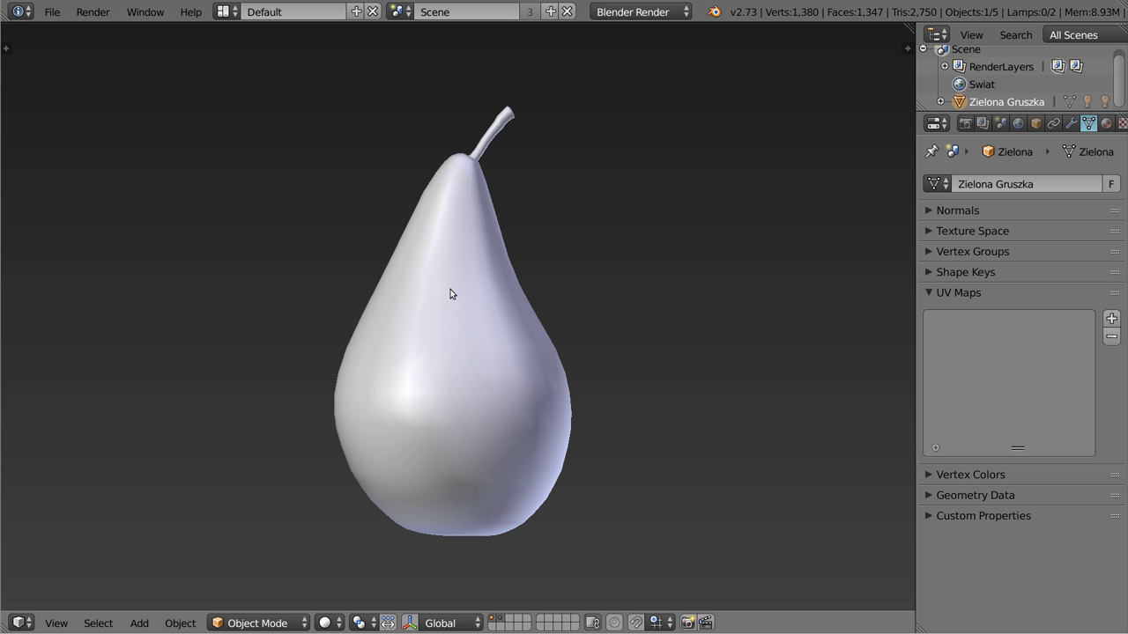
- Orbit around the pear to inspect it from the side and from underneath
mouse_move(436, 344)
middle_down()
mouse_move(349, 459)
mouse_move(256, 261)
mouse_move(272, 88)
mouse_move(176, 63)
mouse_move(267, 224)
mouse_move(277, 383)
mouse_move(626, 239)
mouse_move(221, 242)
mouse_move(330, 138)
mouse_move(529, 396)
mouse_move(594, 234)
mouse_move(543, 318)
mouse_move(569, 476)
mouse_move(496, 287)
mouse_move(315, 385)
middle_up()
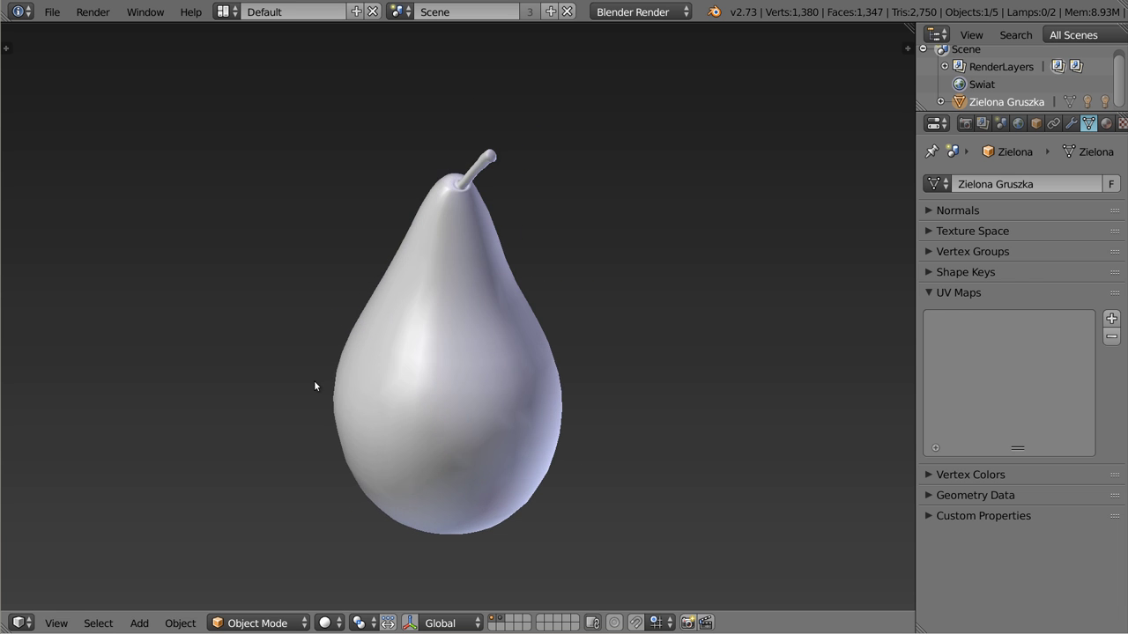
mouse_move(452, 469)
middle_down()
mouse_move(478, 429)
mouse_move(436, 255)
mouse_move(459, 149)
mouse_move(471, 396)
mouse_move(481, 406)
middle_up()
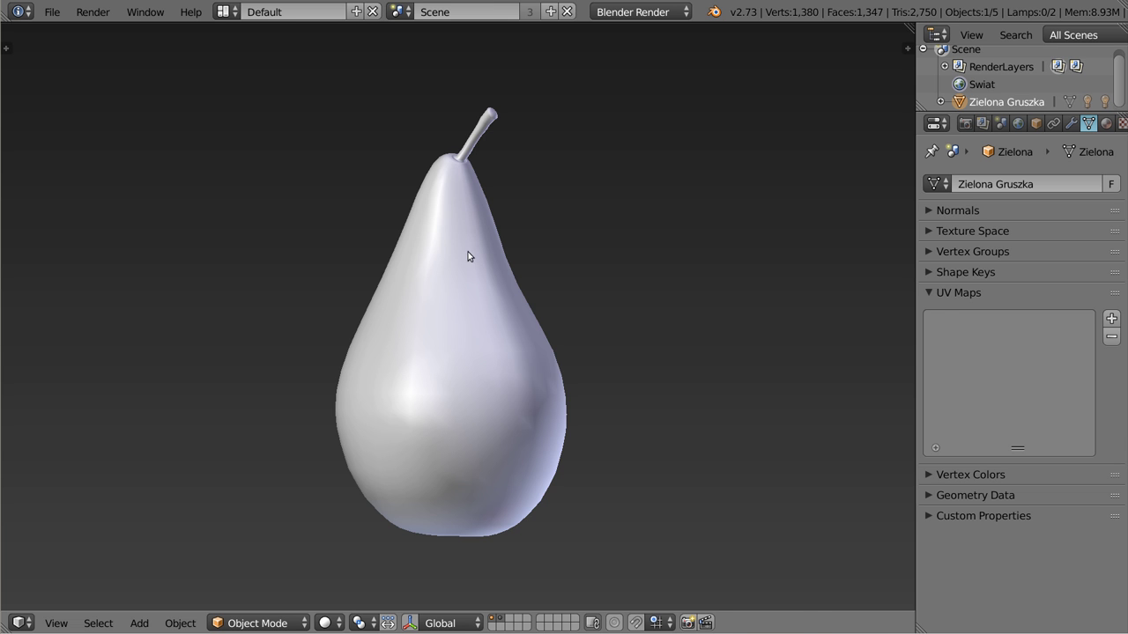
- Open the N sidebar, enlarge its contents and turn off Only Render to restore overlays
key(n)
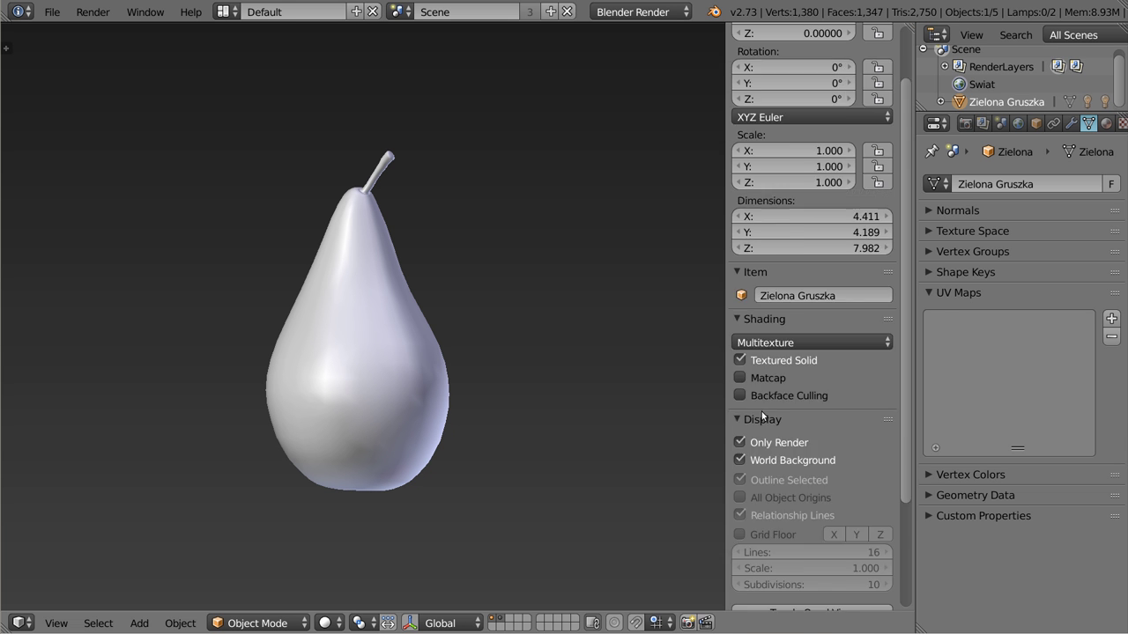
scroll(762, 412, down, 2)
scroll(762, 411, down, 2)
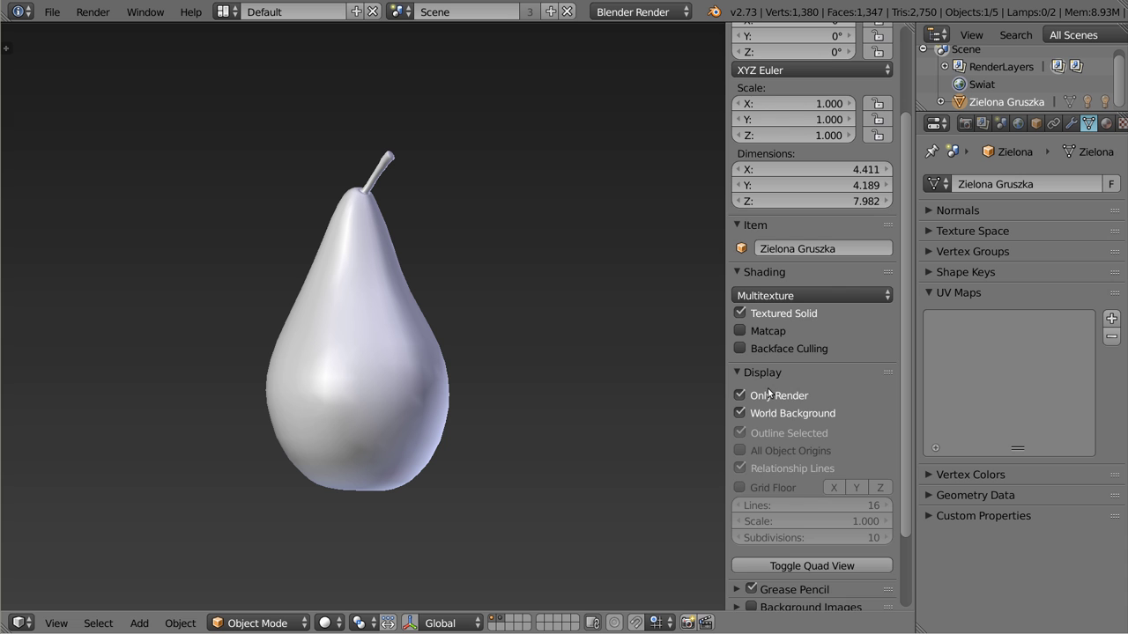
ctrl+middle_drag(790, 401, 808, 402)
click(763, 435)
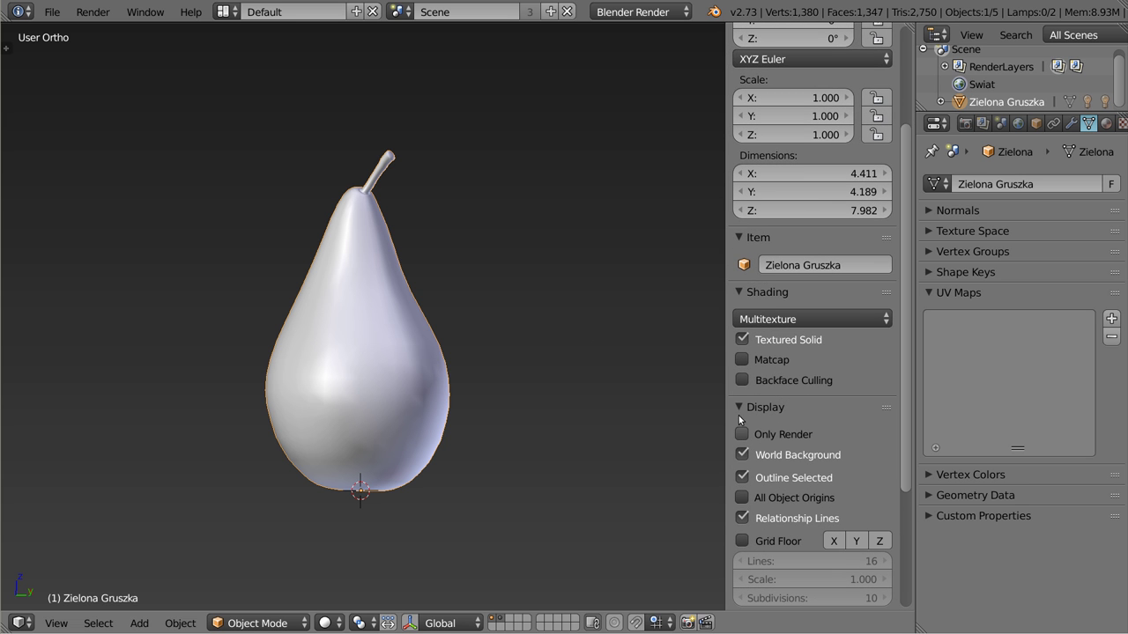
- Show the pear as a wireframe and make the Outliner taller
scroll(368, 349, down, 5)
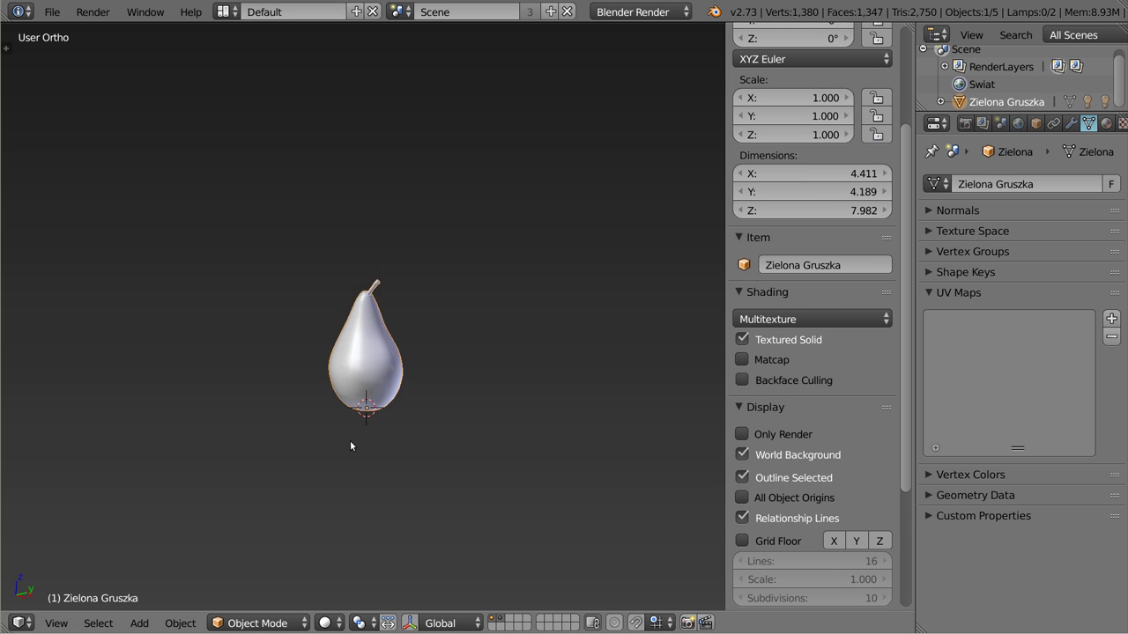
mouse_move(362, 350)
middle_down()
mouse_move(371, 335)
mouse_move(349, 441)
mouse_move(394, 423)
mouse_move(350, 419)
mouse_move(402, 391)
middle_up()
key(z)
middle_drag(457, 363, 448, 380)
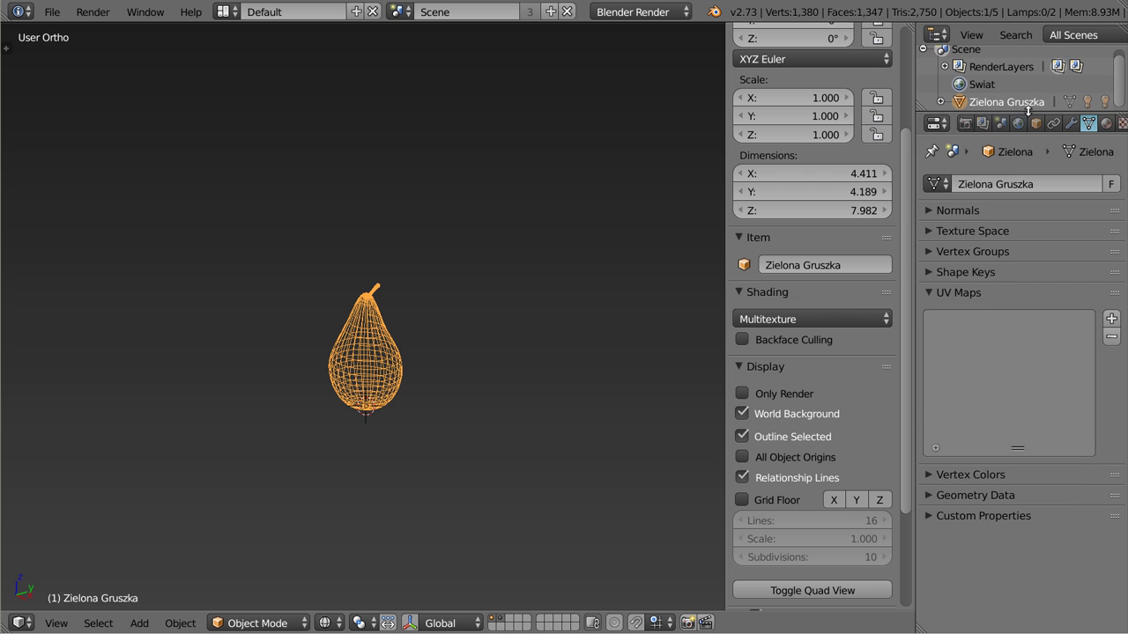
drag(1027, 112, 1027, 280)
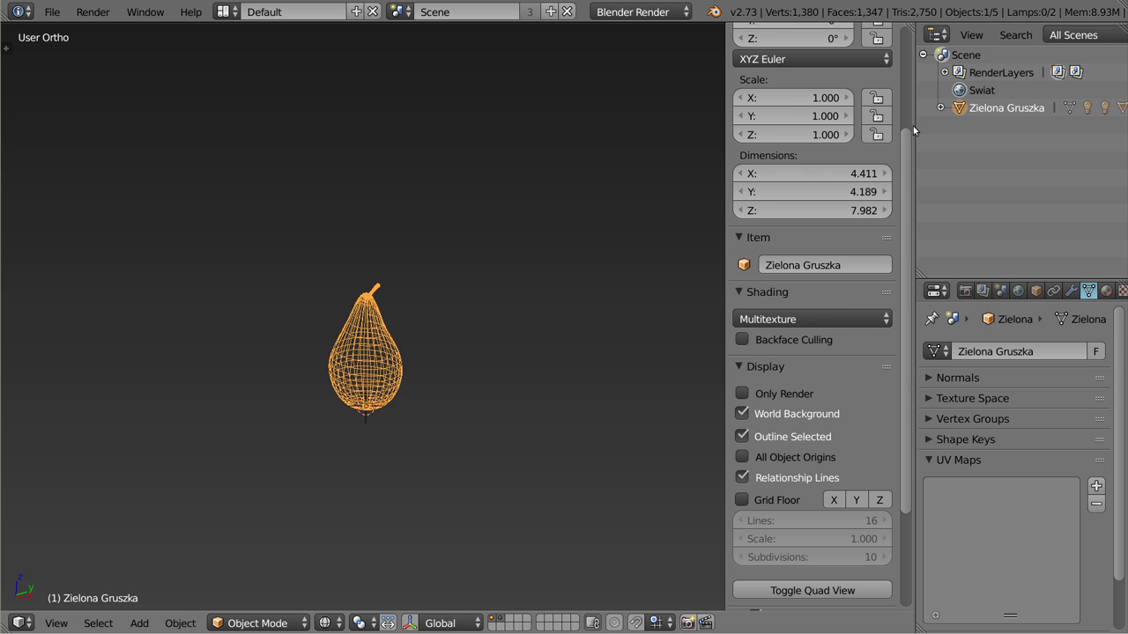
- Widen the Outliner, expand Zielona Gruszka and Podłoga, and enable Show Restriction Columns
drag(913, 126, 857, 126)
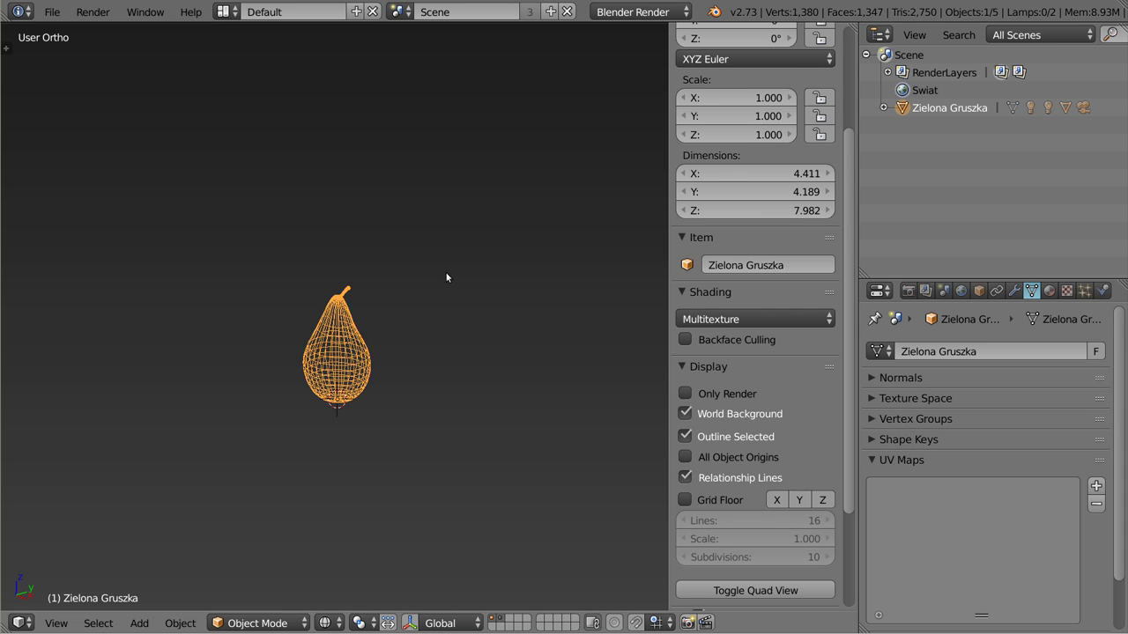
click(883, 107)
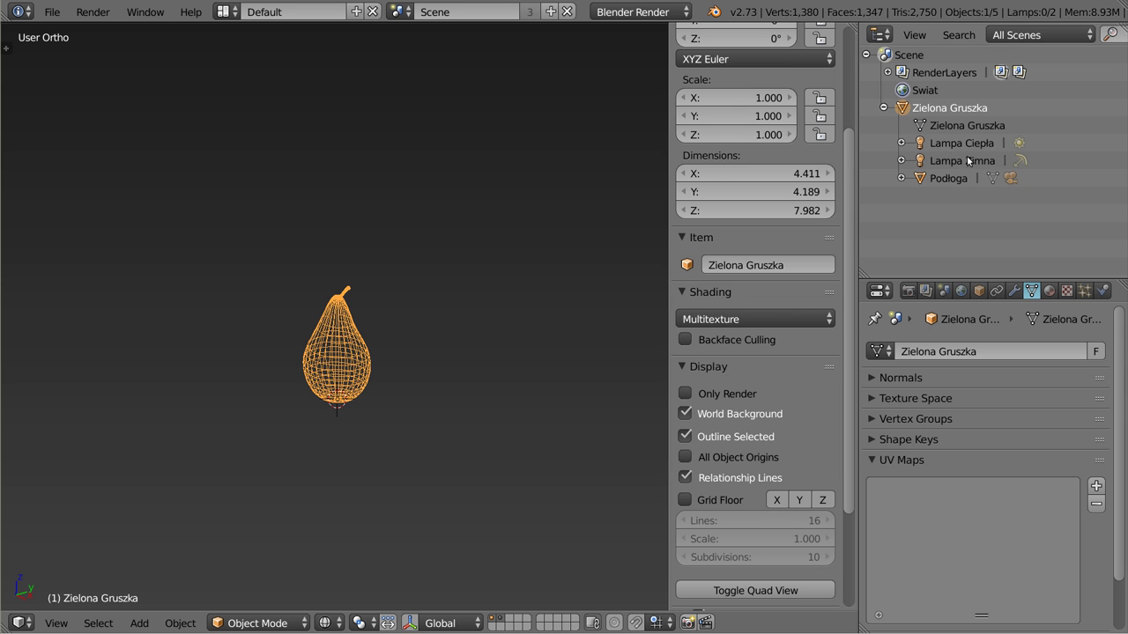
click(900, 178)
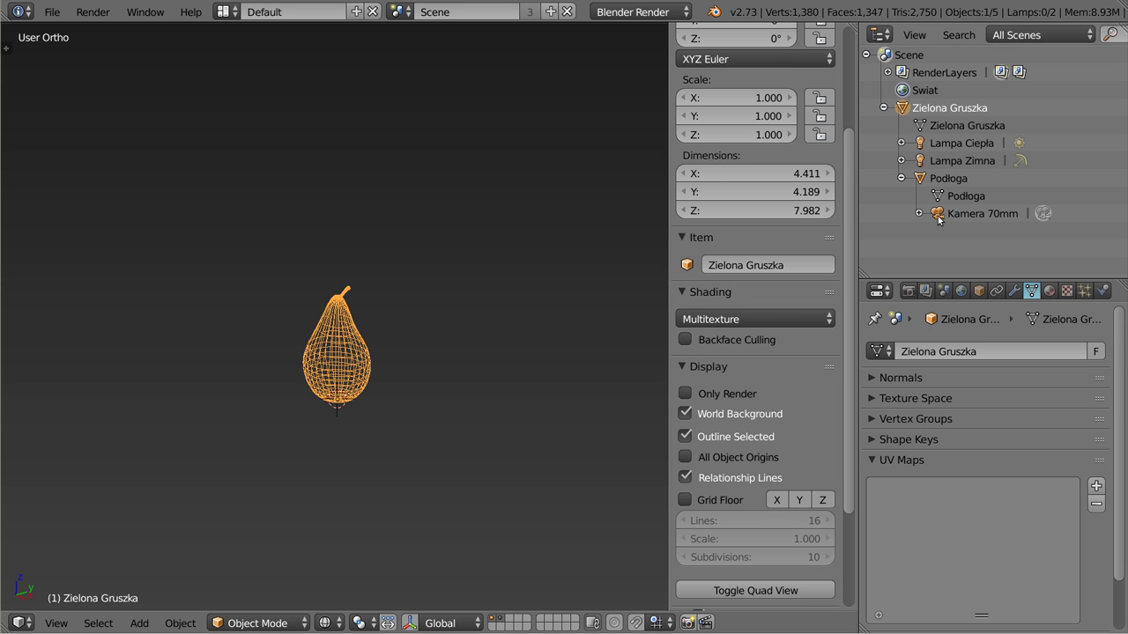
click(948, 180)
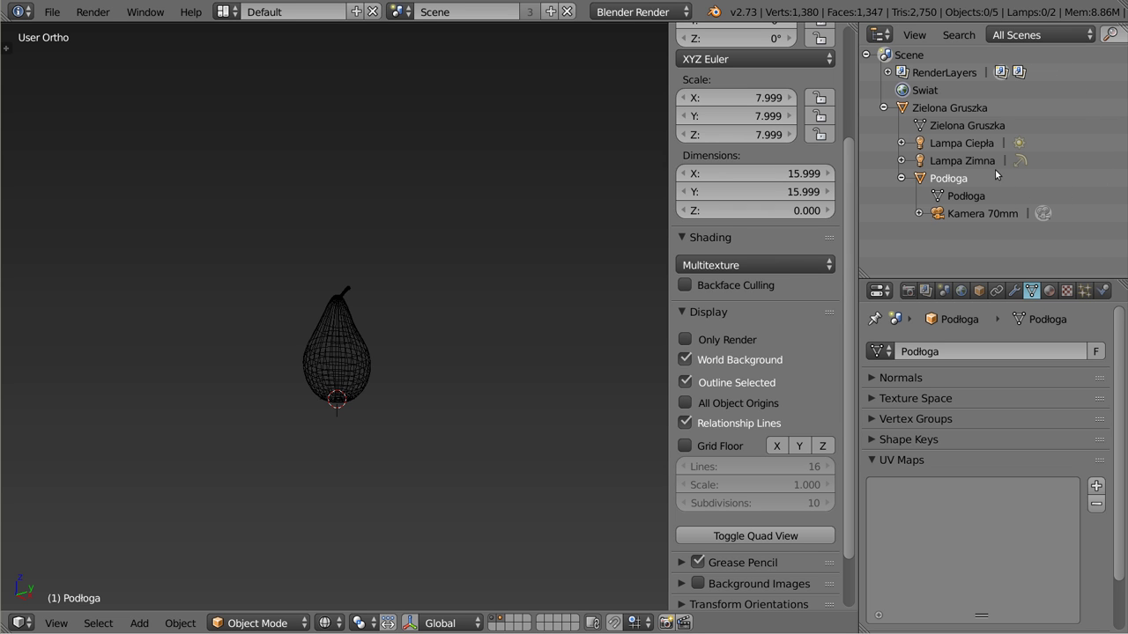
click(915, 37)
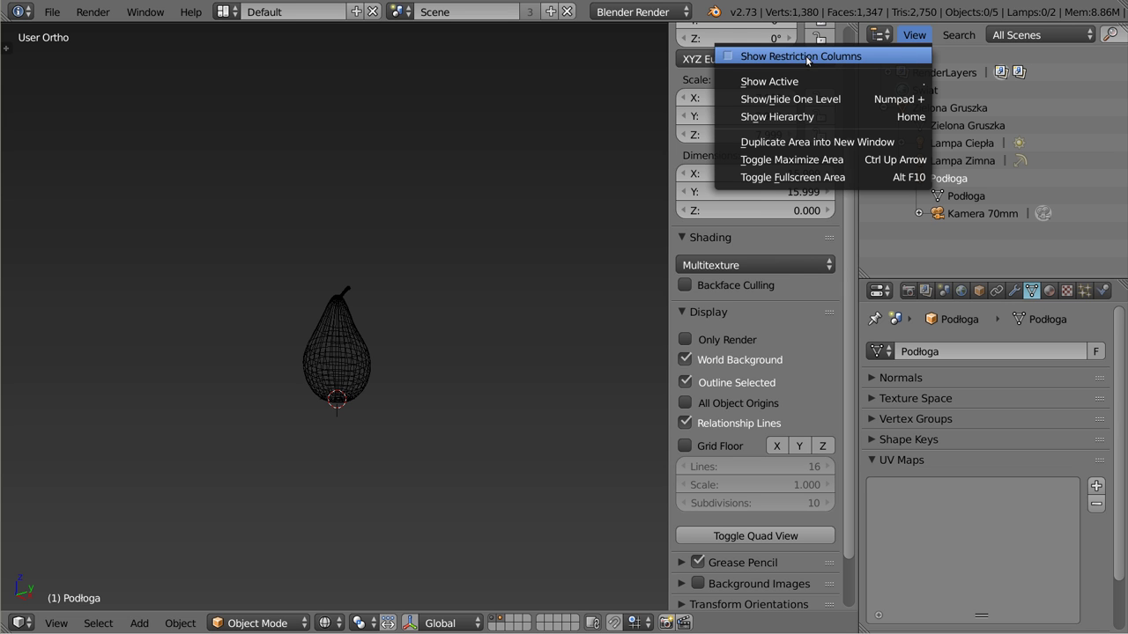
click(729, 59)
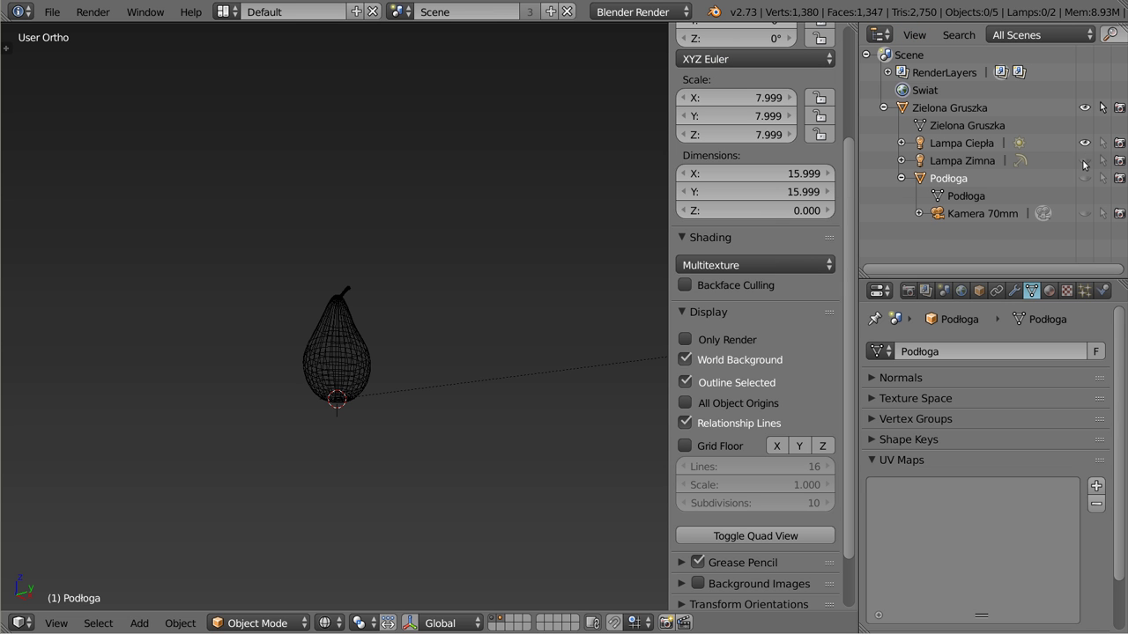
- Make Podłoga, both lamps and Kamera 70mm visible and selectable
click(1084, 178)
click(1103, 178)
click(1102, 161)
click(1102, 143)
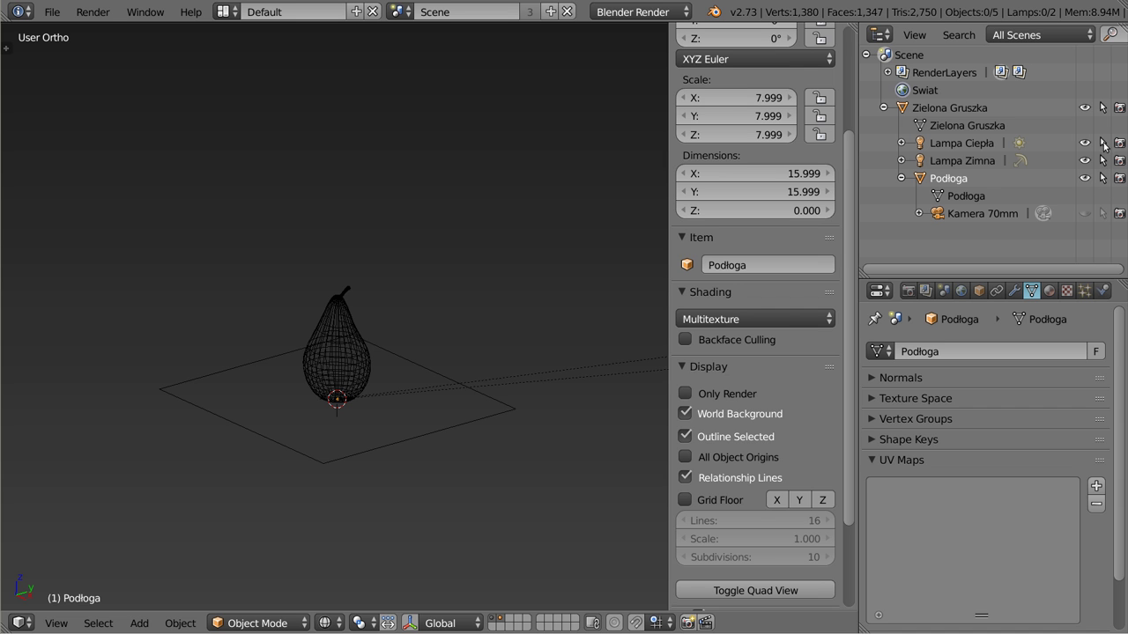
click(1085, 213)
click(1102, 213)
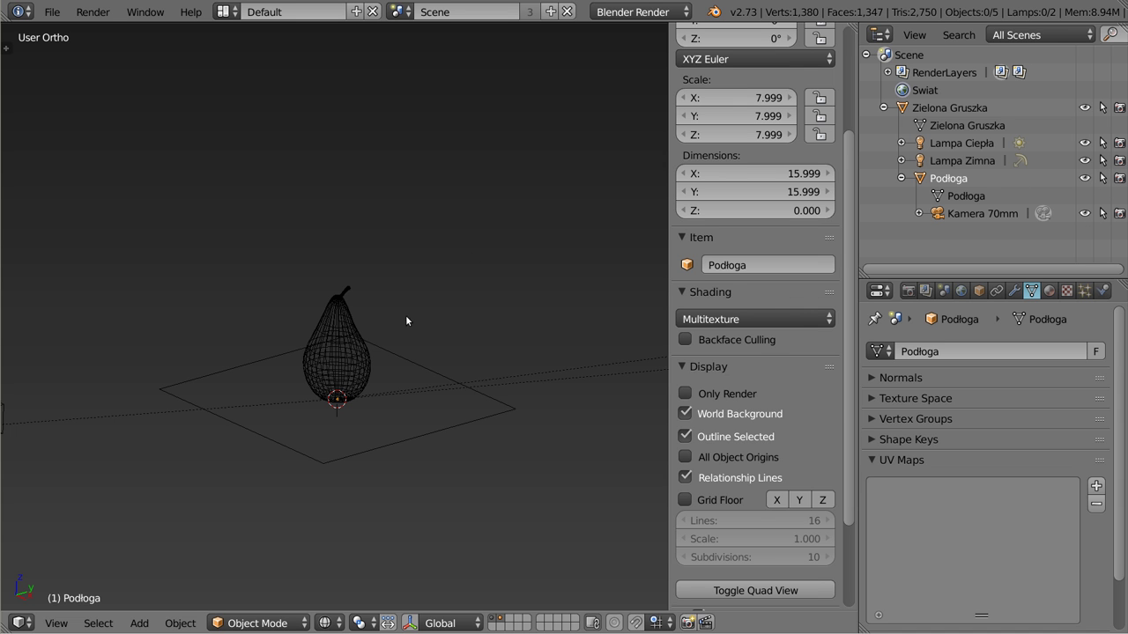
- Return to solid shading and select the Lampa Zimna and Lampa Ciepła lamps
key(z)
mouse_move(268, 410)
middle_down()
mouse_move(378, 308)
mouse_move(308, 420)
mouse_move(324, 395)
middle_up()
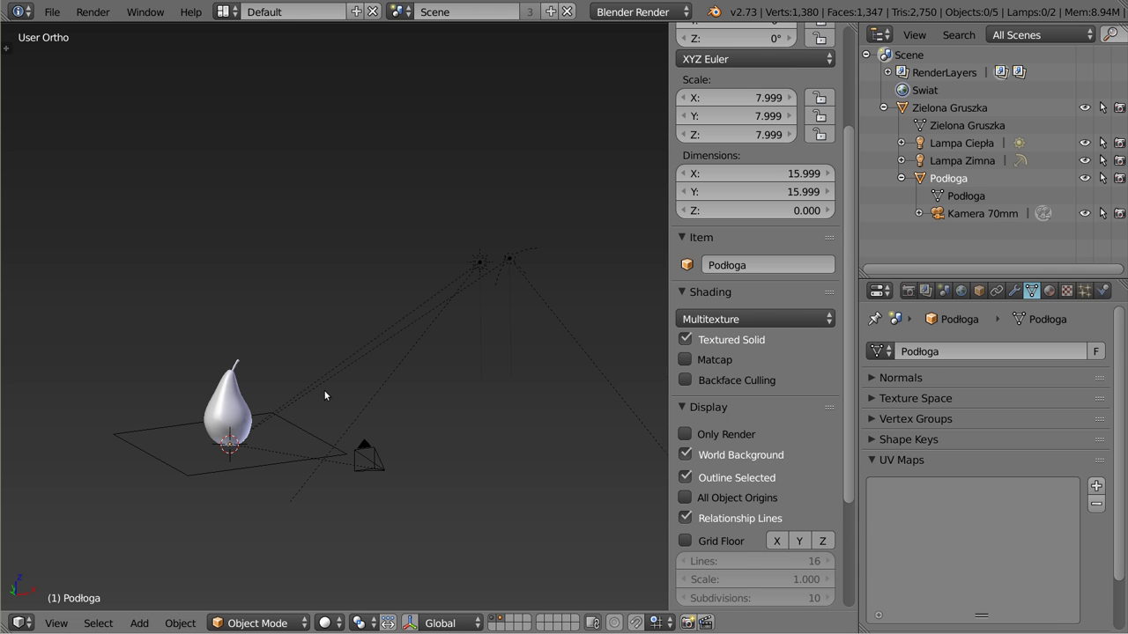
right_click(516, 262)
right_click(480, 268)
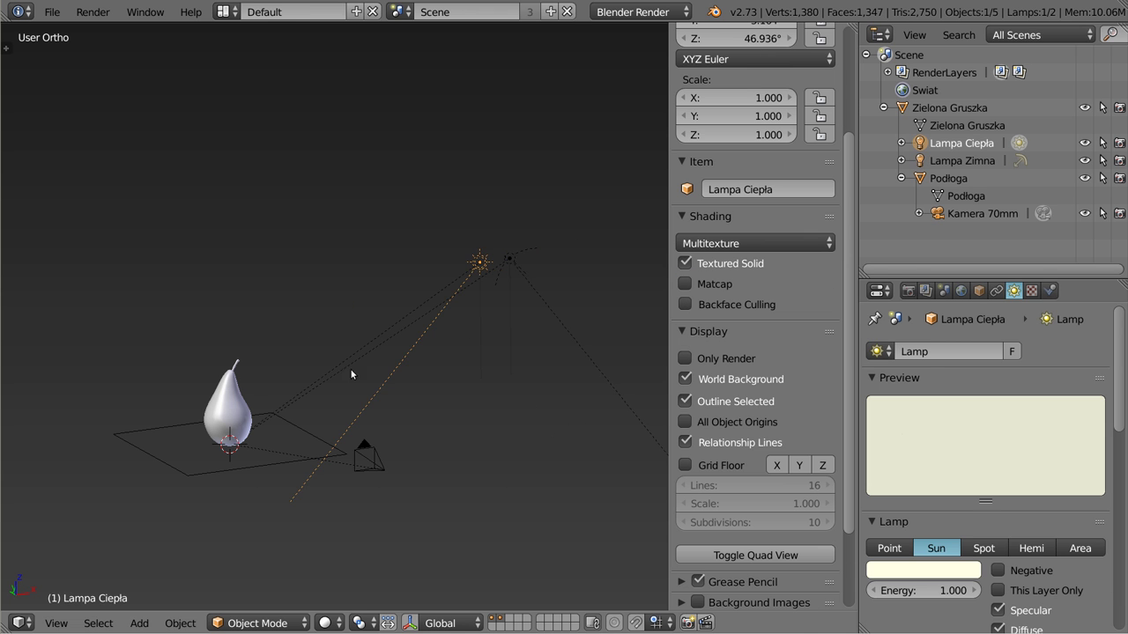
scroll(237, 377, down, 3)
mouse_move(247, 422)
shift+middle_down()
mouse_move(417, 356)
mouse_move(348, 399)
shift+middle_up()
scroll(402, 352, up, 3)
scroll(347, 399, down, 2)
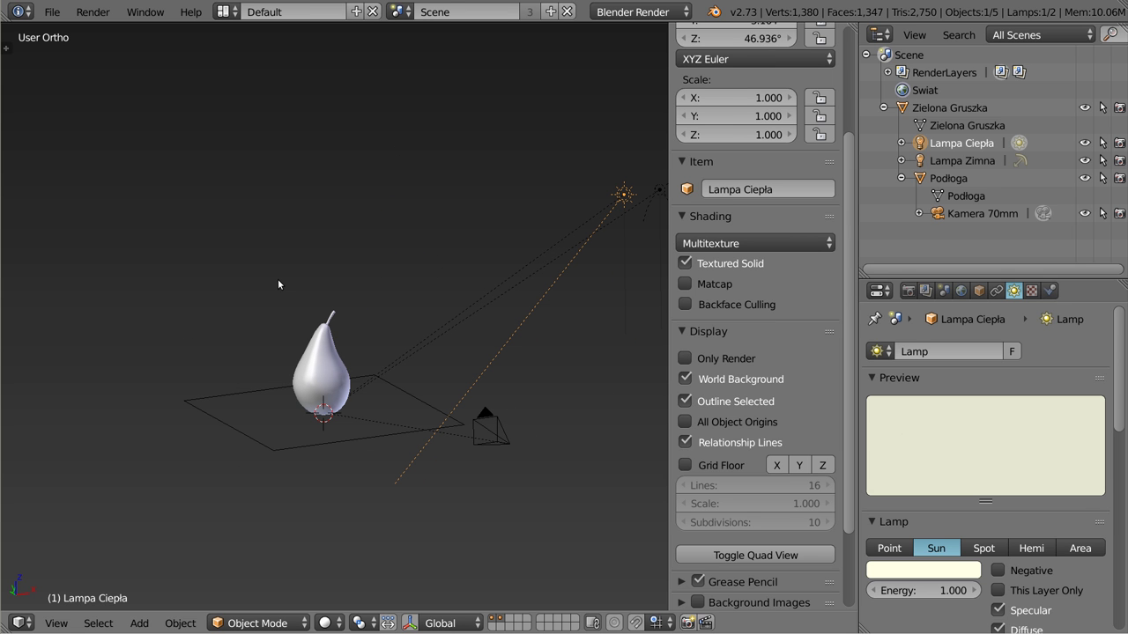
- Turn off World Background, select the pear and enable Grid Floor
click(685, 379)
mouse_move(354, 397)
middle_down()
mouse_move(257, 383)
mouse_move(313, 310)
mouse_move(359, 291)
mouse_move(310, 310)
mouse_move(289, 284)
middle_up()
right_click(300, 392)
middle_drag(300, 392, 369, 360)
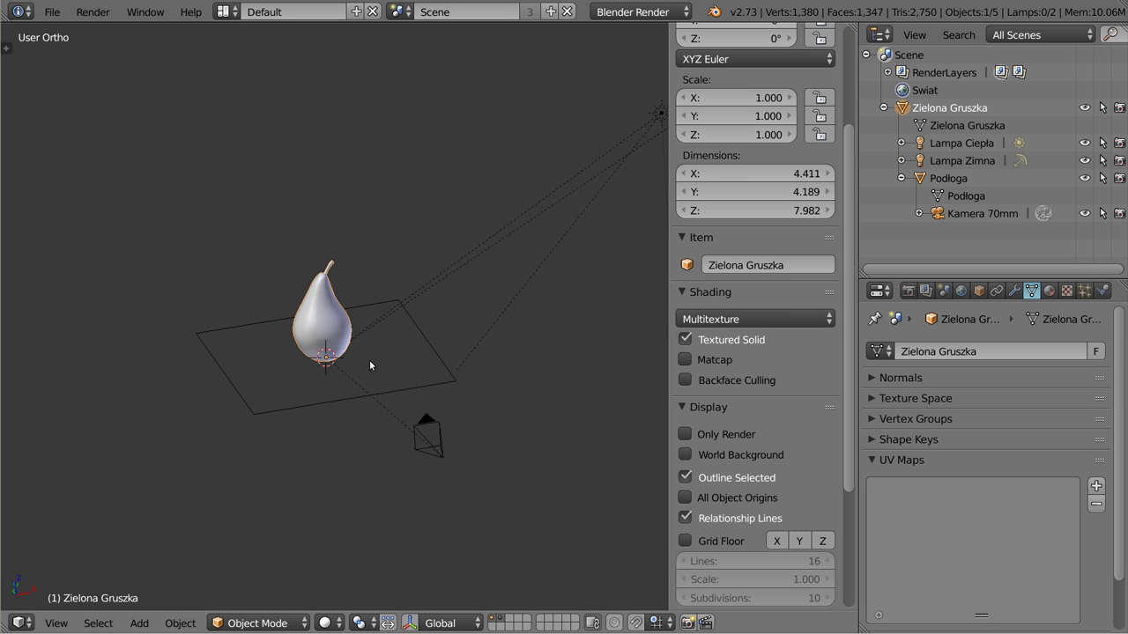
click(685, 541)
scroll(296, 387, up, 5)
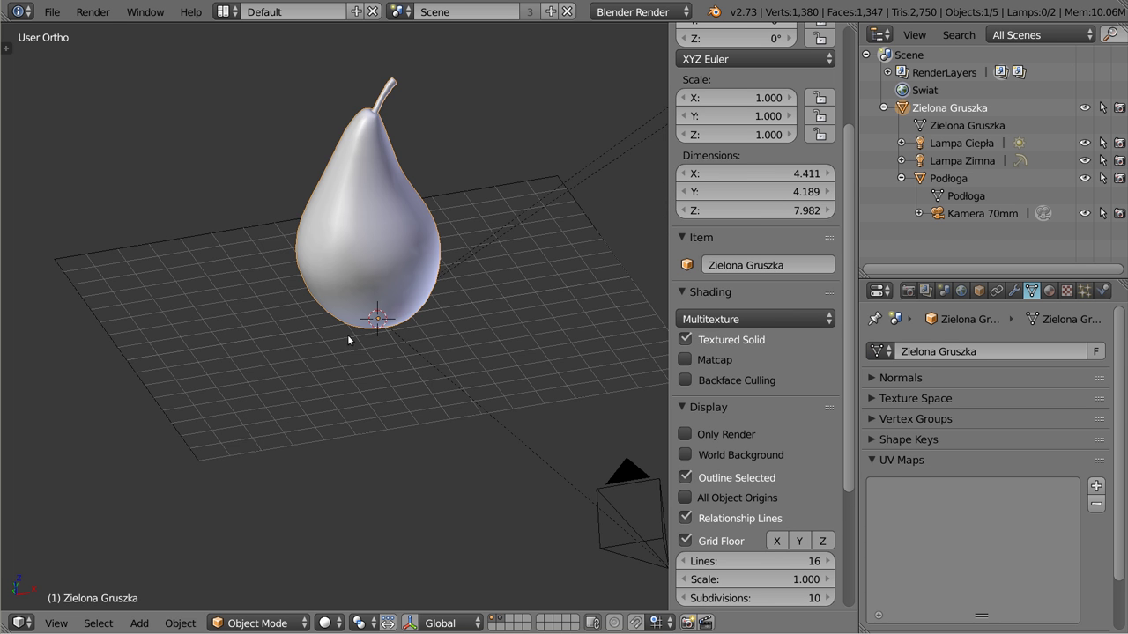
mouse_move(211, 381)
middle_down()
mouse_move(393, 270)
mouse_move(432, 314)
mouse_move(372, 299)
mouse_move(405, 268)
mouse_move(421, 224)
mouse_move(381, 283)
mouse_move(387, 330)
mouse_move(385, 304)
mouse_move(322, 360)
mouse_move(350, 328)
middle_up()
- Show the grid's red X axis, narrow the sidebar and select the Podłoga floor
click(786, 543)
scroll(385, 304, down, 1)
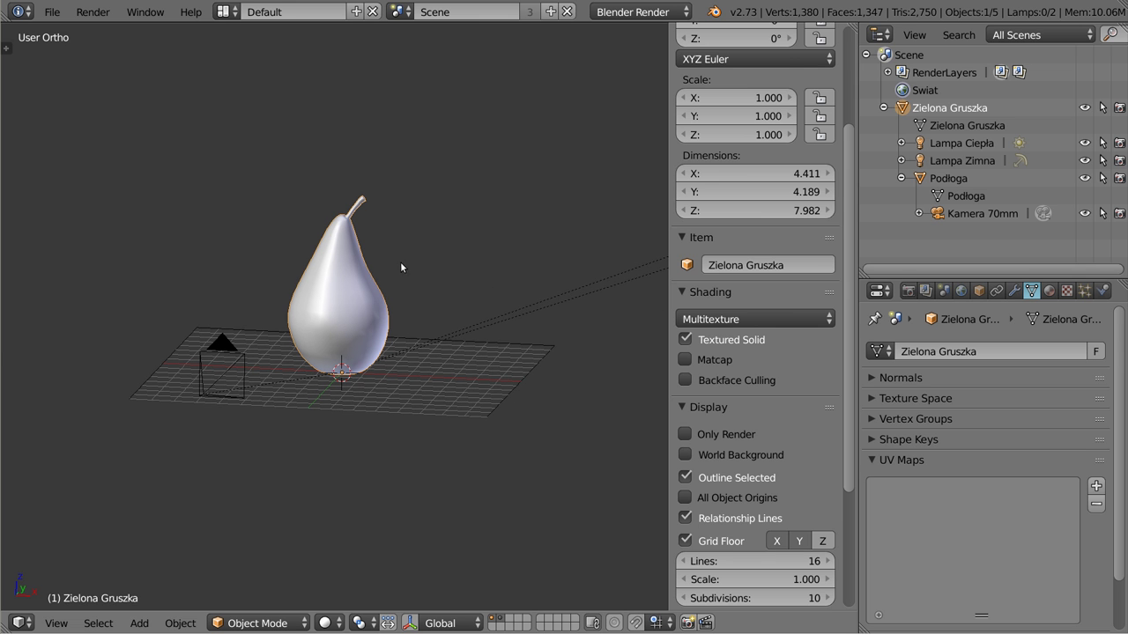
ctrl+middle_drag(796, 357, 698, 345)
drag(668, 330, 710, 332)
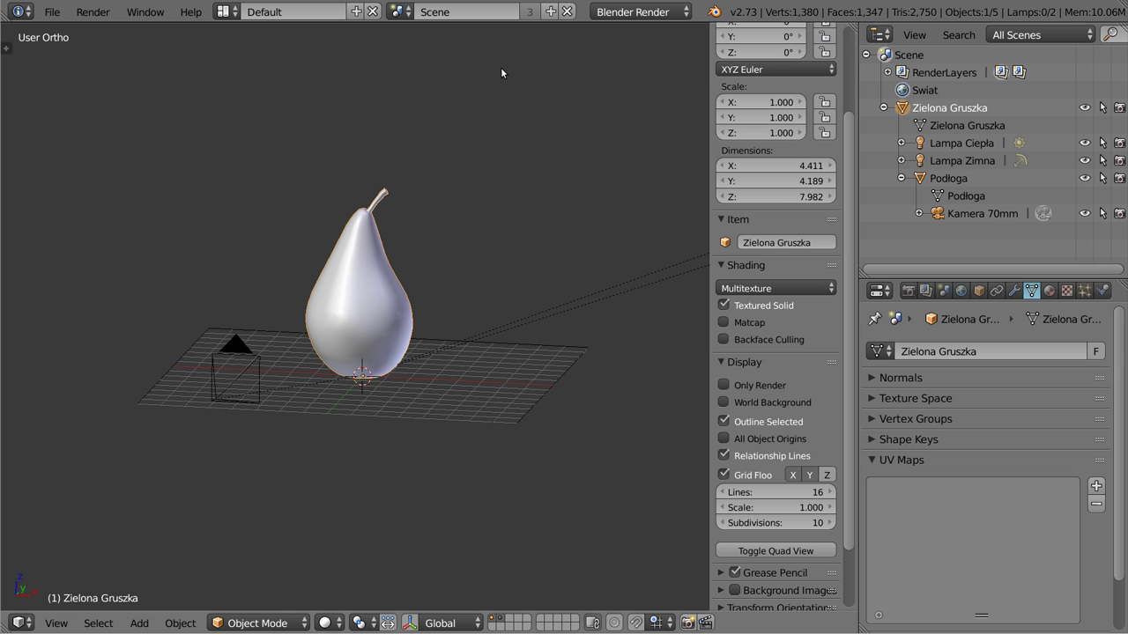
mouse_move(456, 359)
middle_down()
mouse_move(428, 386)
mouse_move(532, 242)
mouse_move(299, 282)
mouse_move(310, 318)
mouse_move(290, 369)
mouse_move(231, 355)
mouse_move(371, 382)
middle_up()
right_click(439, 321)
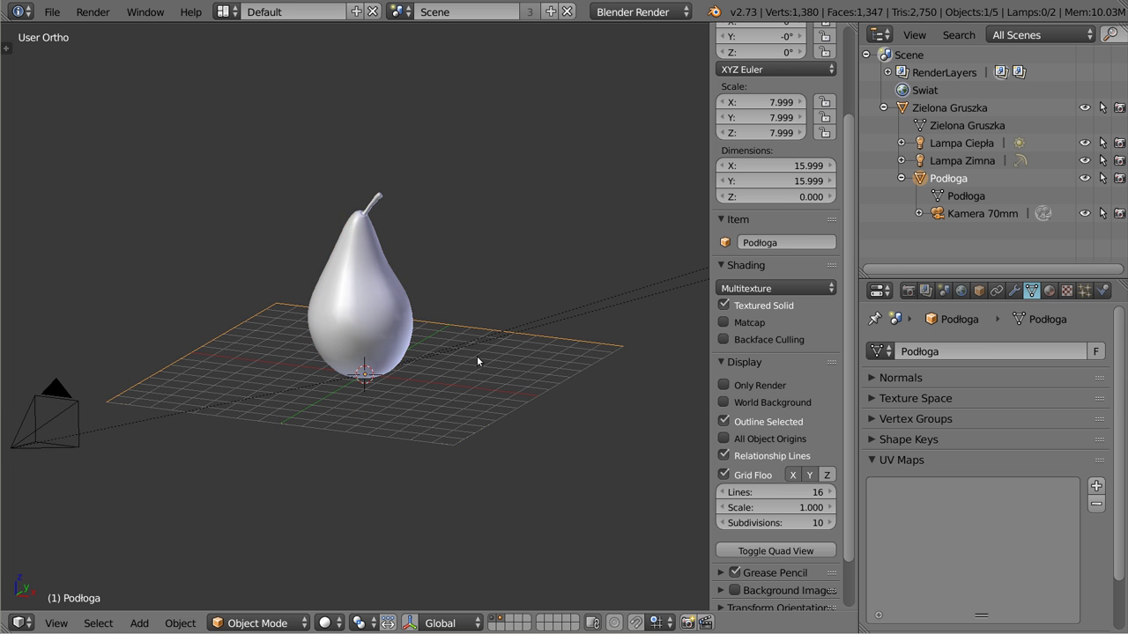
mouse_move(413, 288)
middle_down()
mouse_move(405, 392)
mouse_move(194, 387)
mouse_move(176, 464)
mouse_move(275, 527)
mouse_move(332, 389)
mouse_move(233, 529)
mouse_move(221, 394)
mouse_move(366, 342)
mouse_move(338, 271)
mouse_move(169, 321)
mouse_move(308, 374)
mouse_move(343, 485)
middle_up()
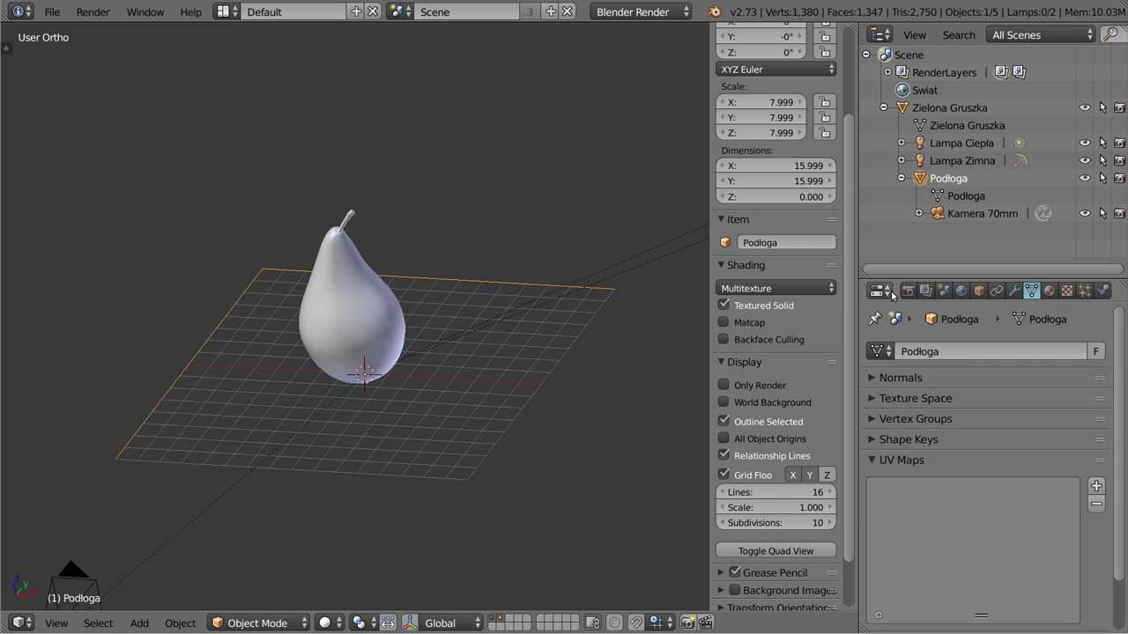
- Change Podłoga's Maximum Draw Type from Bounds to Textured in the Object Display settings
click(983, 291)
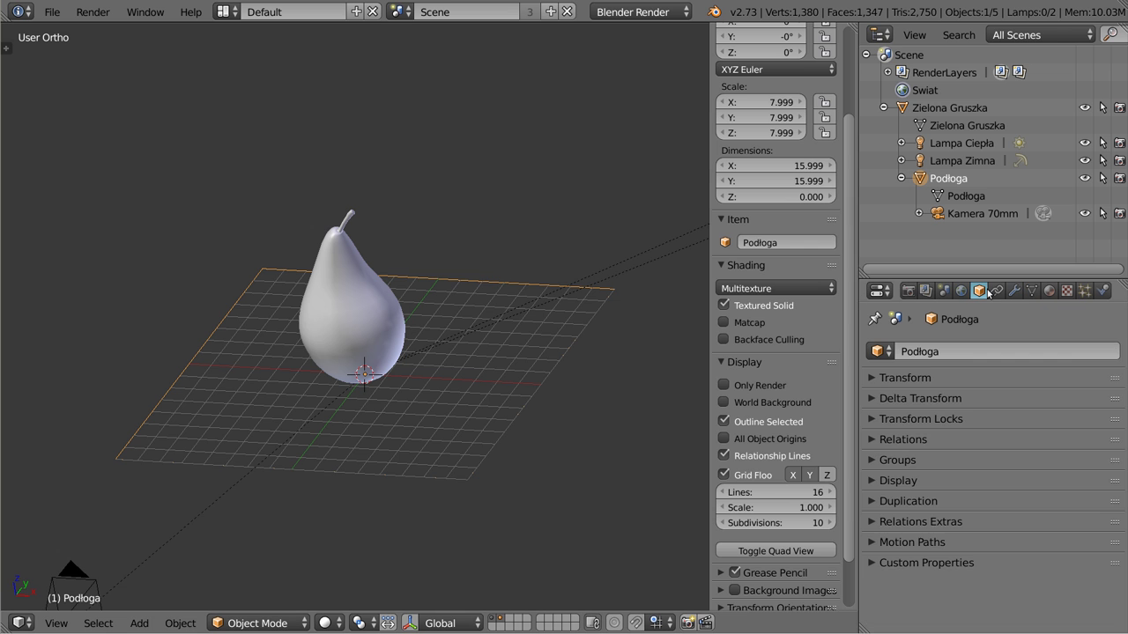
click(872, 480)
scroll(877, 507, down, 3)
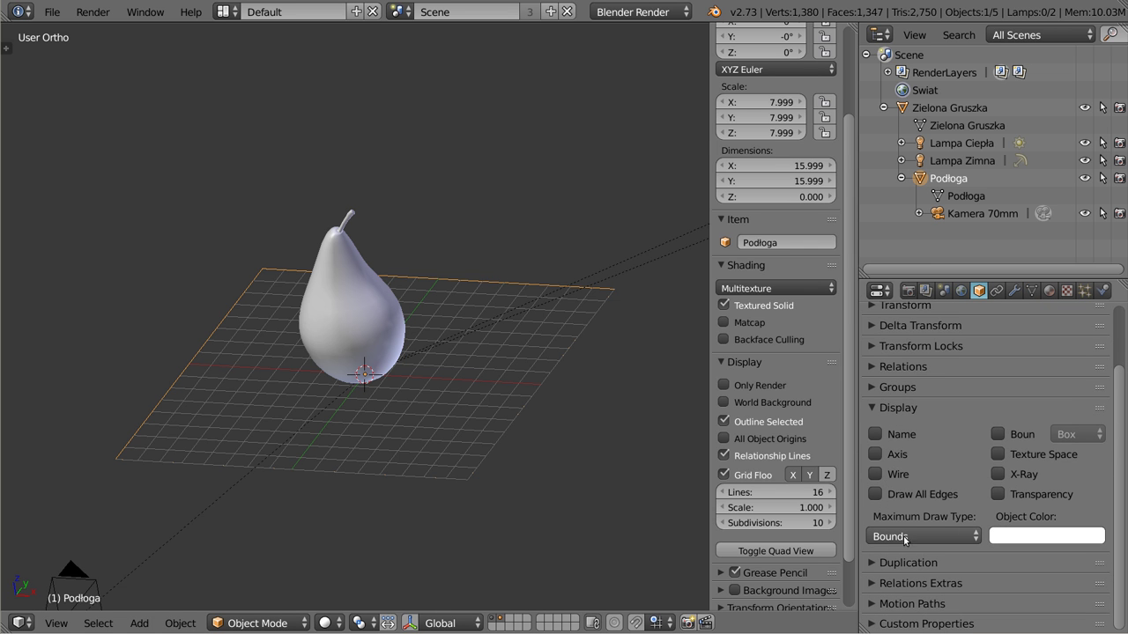
click(907, 538)
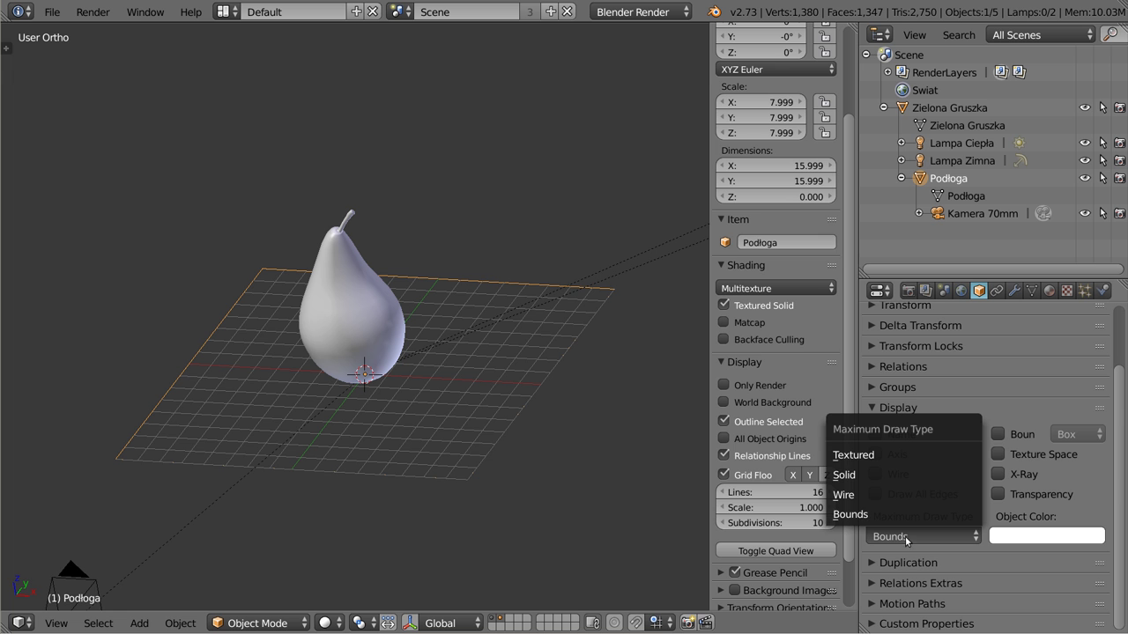
click(853, 455)
mouse_move(384, 356)
middle_down()
mouse_move(409, 383)
mouse_move(378, 363)
mouse_move(378, 379)
middle_up()
scroll(396, 370, down, 2)
- Render the scene with F12, zoom into the pear render, then return to the 3D viewport
key(F12)
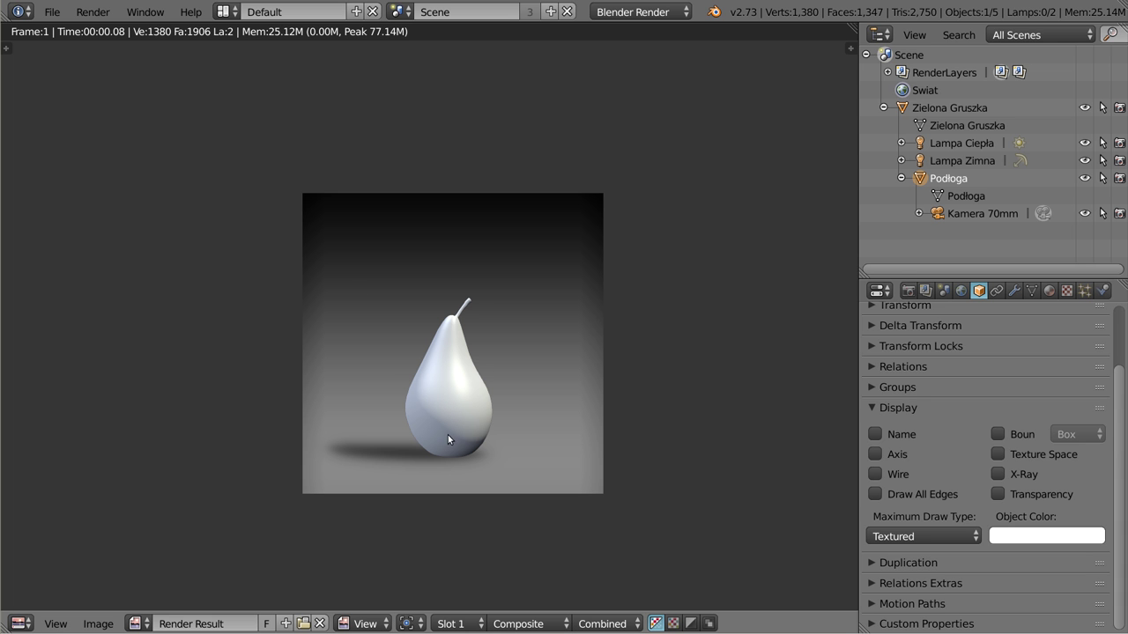
scroll(452, 466, up, 9)
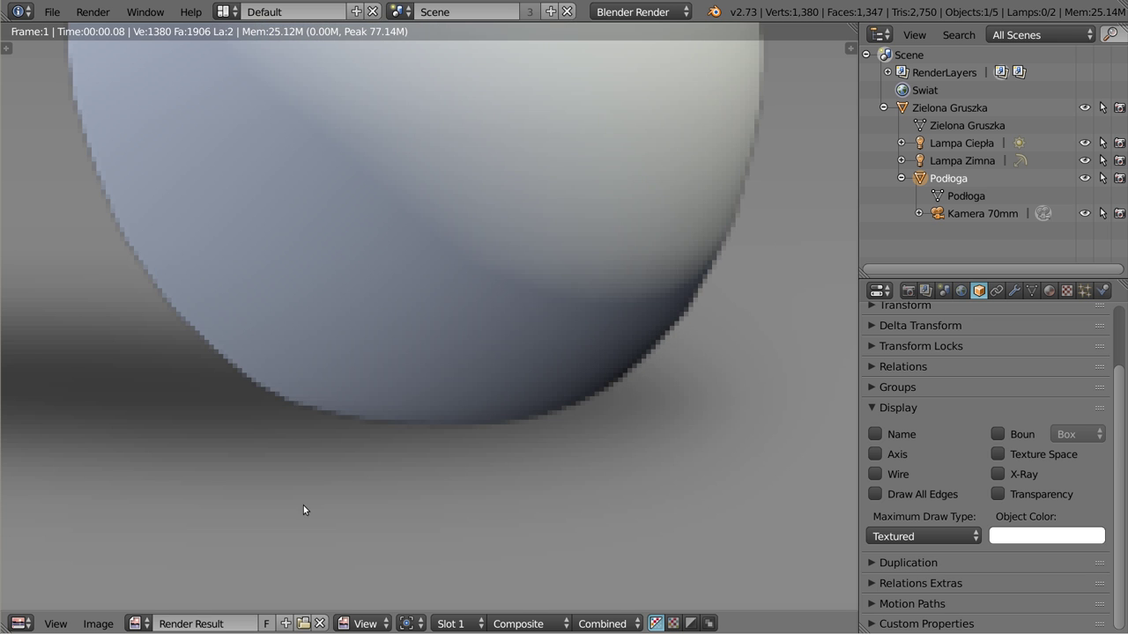
scroll(352, 472, down, 5)
scroll(395, 429, down, 4)
middle_drag(407, 358, 423, 384)
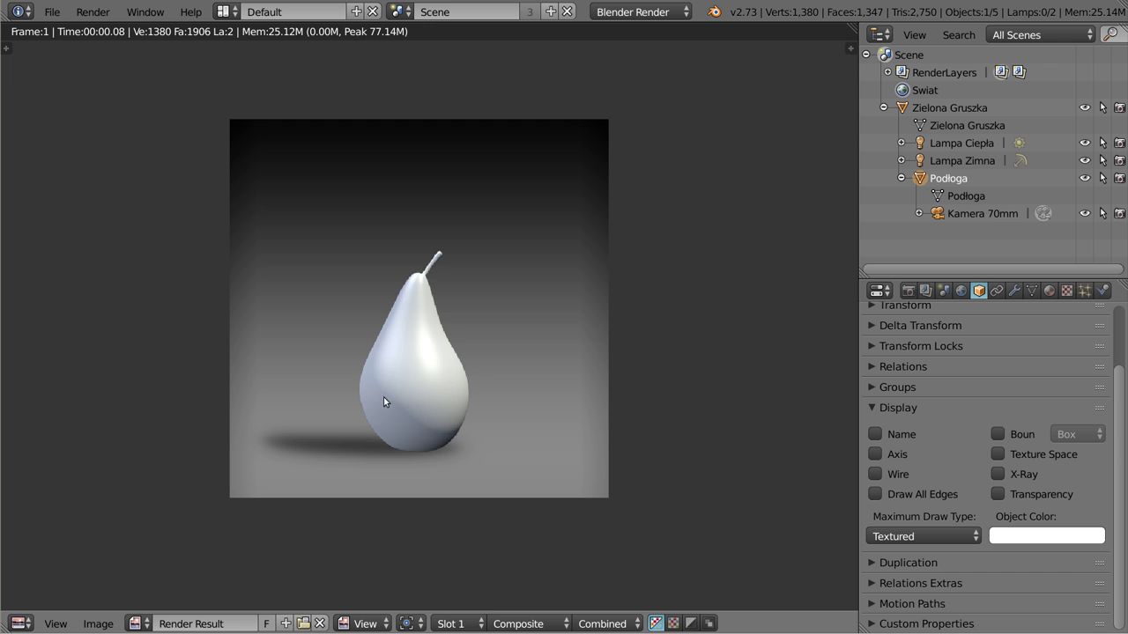
key(Escape)
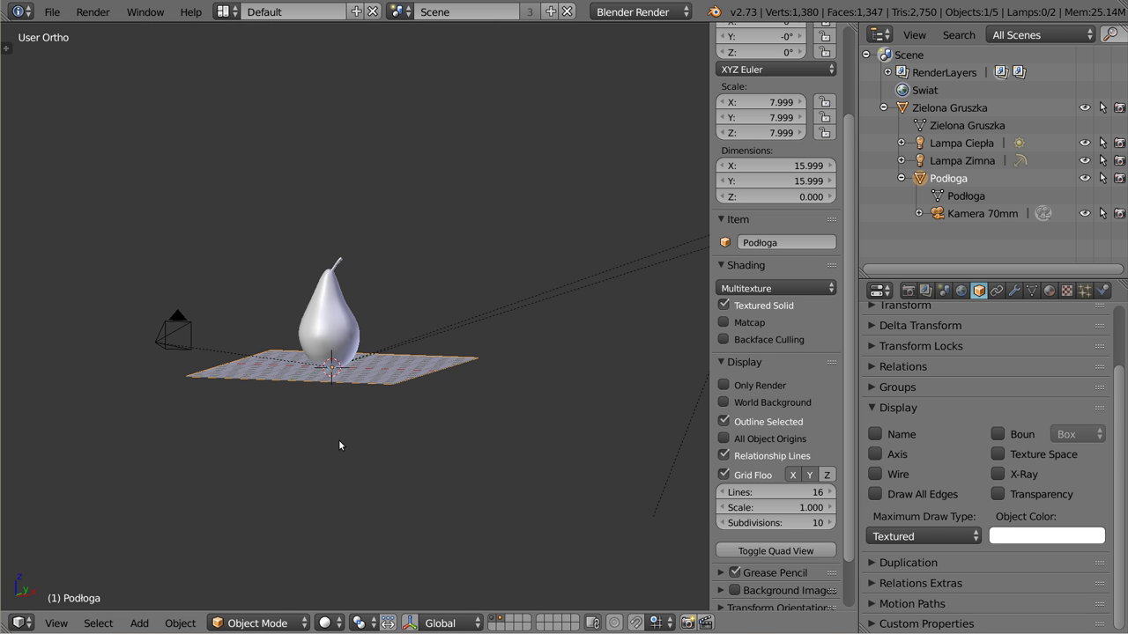
- Switch to the compositing node editor, hide its sidebar and zoom in on the node tree
key(shift+F3)
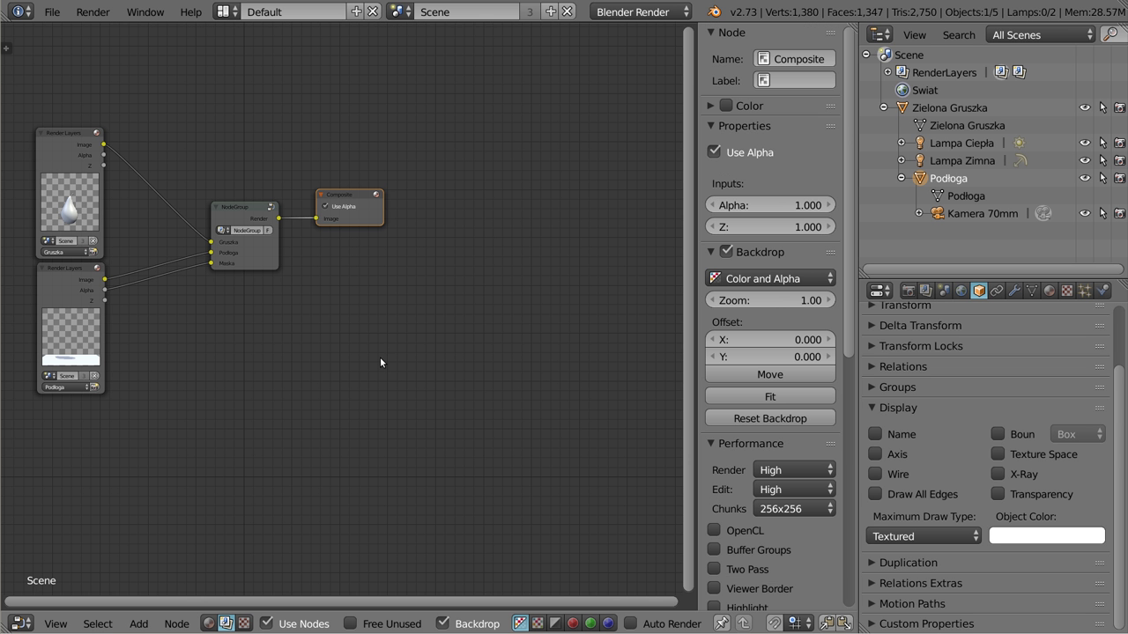
key(n)
scroll(222, 237, up, 2)
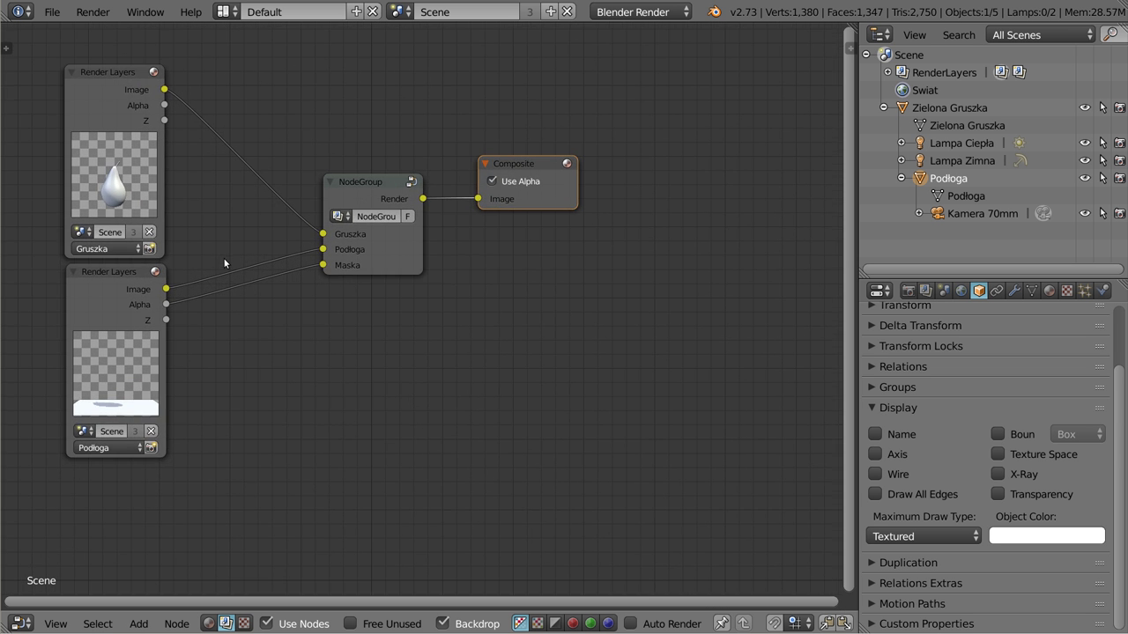
middle_drag(227, 259, 315, 295)
scroll(286, 386, up, 1)
middle_drag(286, 386, 273, 382)
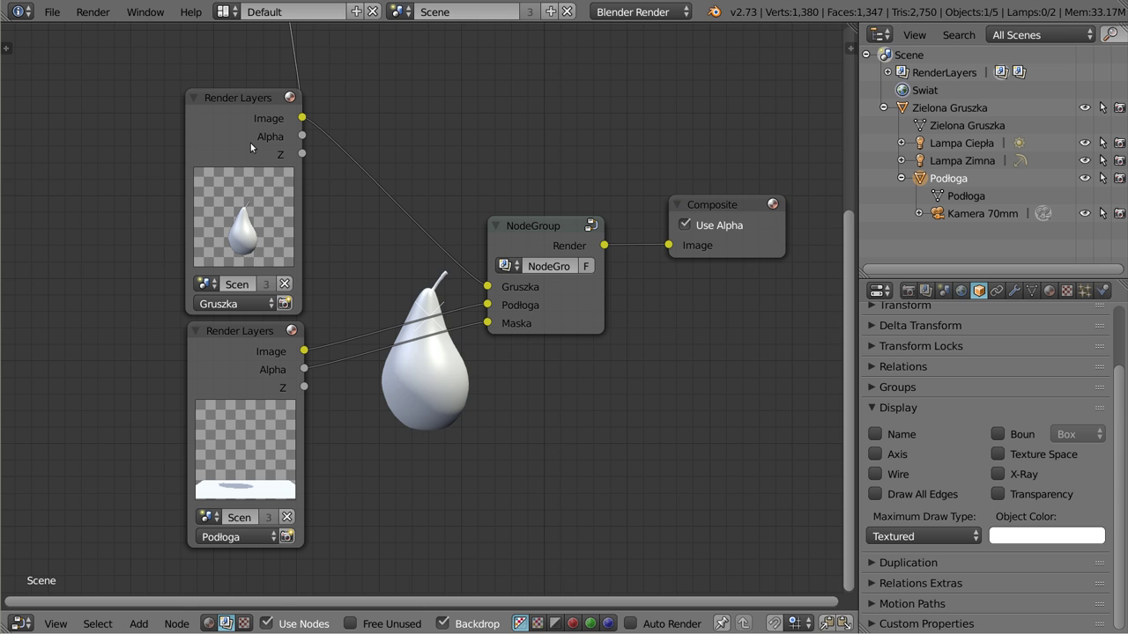
click(239, 363)
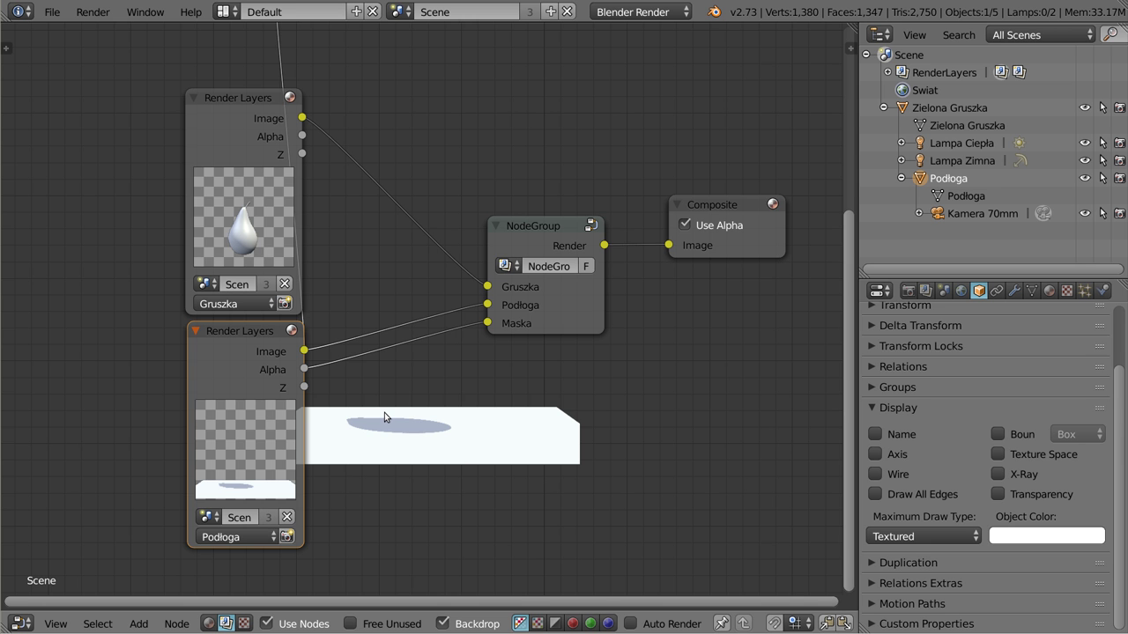
- Inside the NodeGroup, preview the Less Than, Invert, Blur, Multiply and Scale outputs in a Viewer
click(531, 226)
key(Tab)
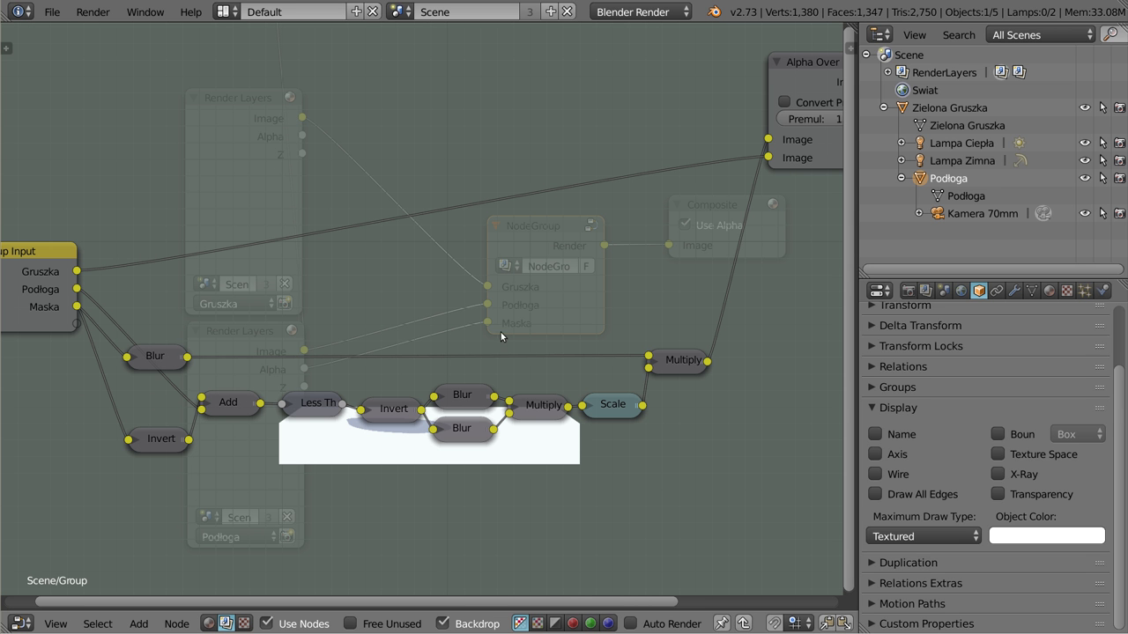
ctrl+shift+click(255, 408)
ctrl+shift+click(308, 405)
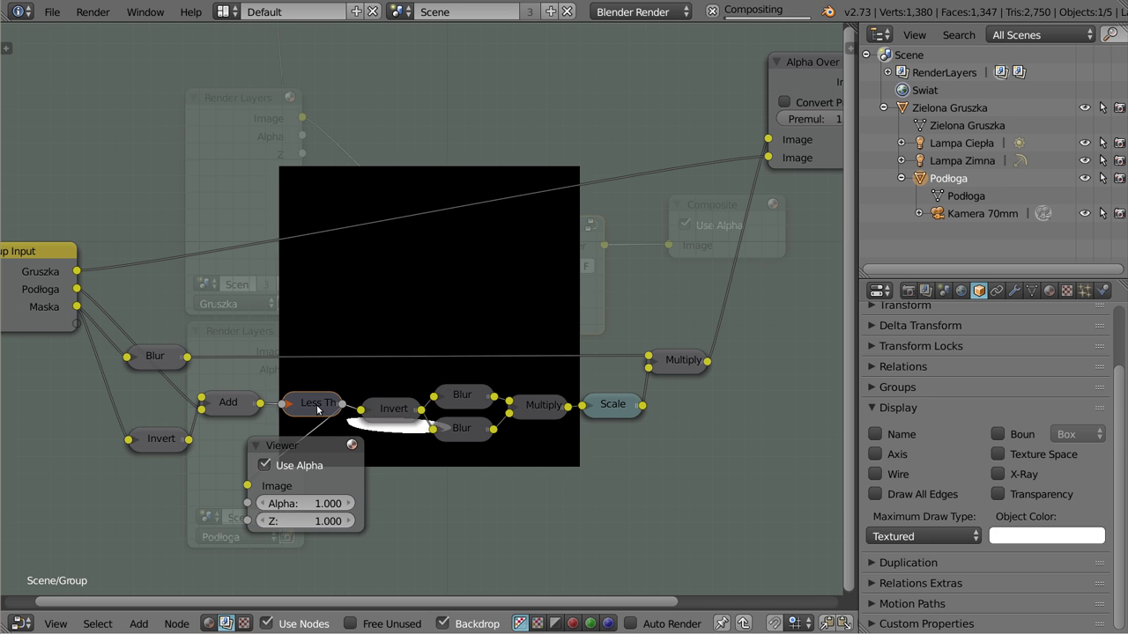
ctrl+shift+click(390, 410)
ctrl+shift+click(466, 409)
ctrl+shift+click(466, 435)
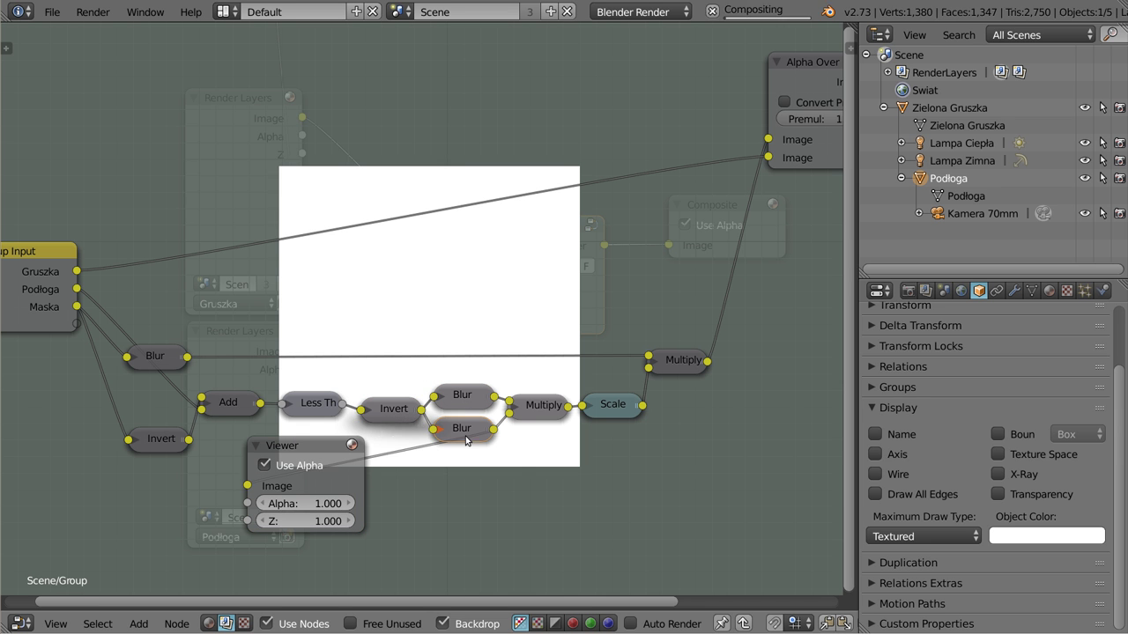
ctrl+shift+click(542, 403)
ctrl+shift+click(596, 412)
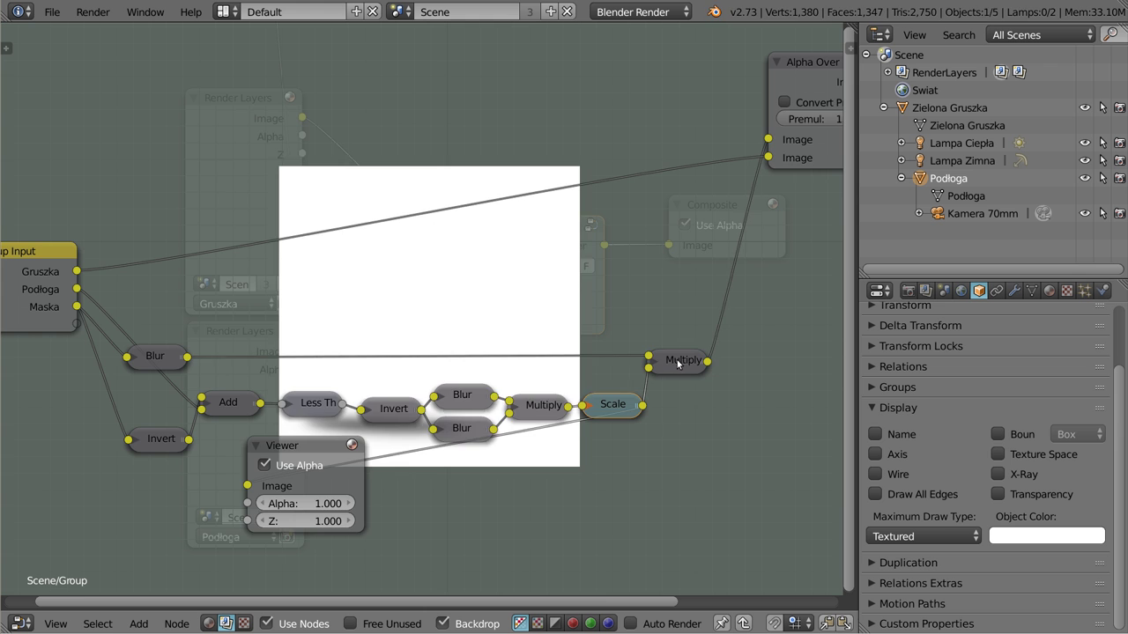
ctrl+shift+click(678, 364)
- Preview the Alpha Over result, view the Group Output, and exit the group
mouse_move(535, 446)
middle_down()
mouse_move(411, 246)
mouse_move(456, 423)
mouse_move(487, 453)
middle_up()
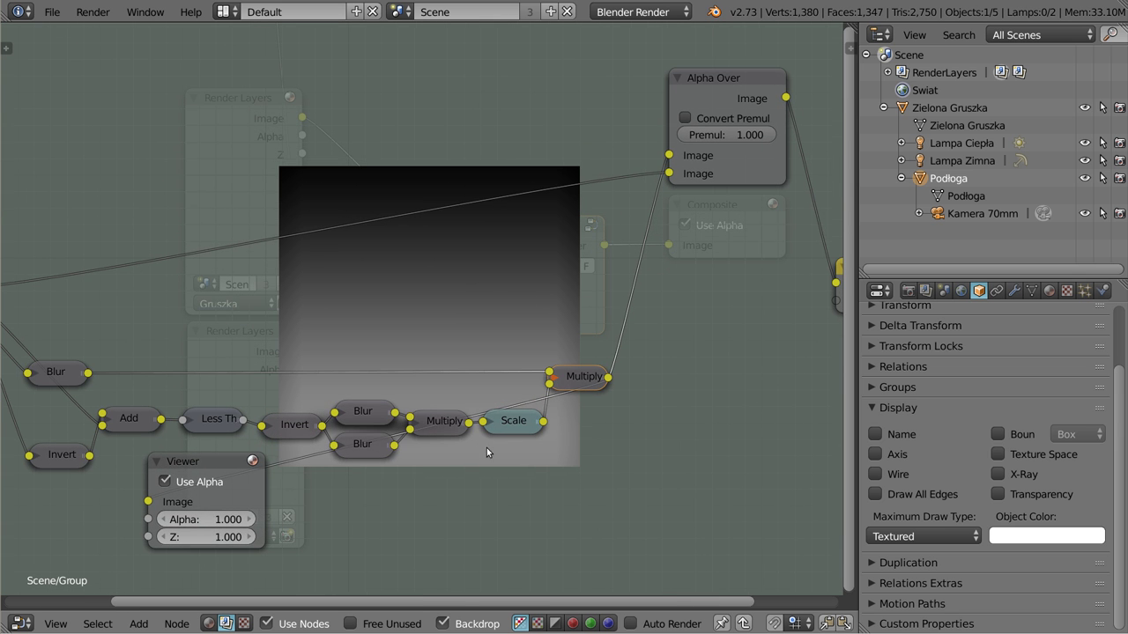
ctrl+shift+click(709, 81)
middle_drag(729, 299, 259, 283)
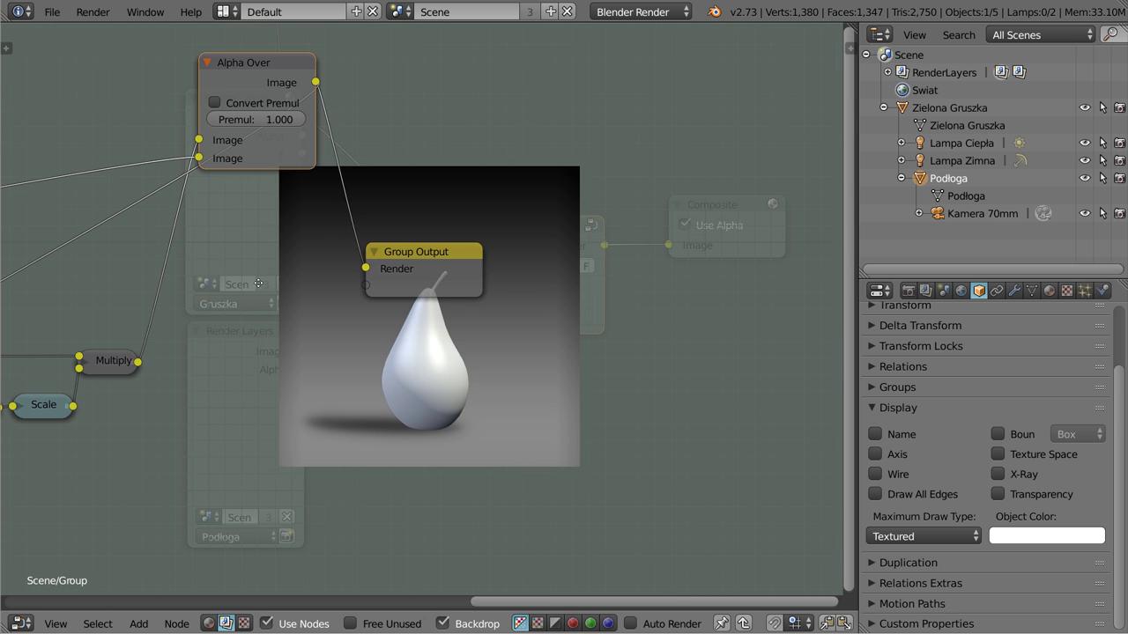
scroll(444, 341, down, 3)
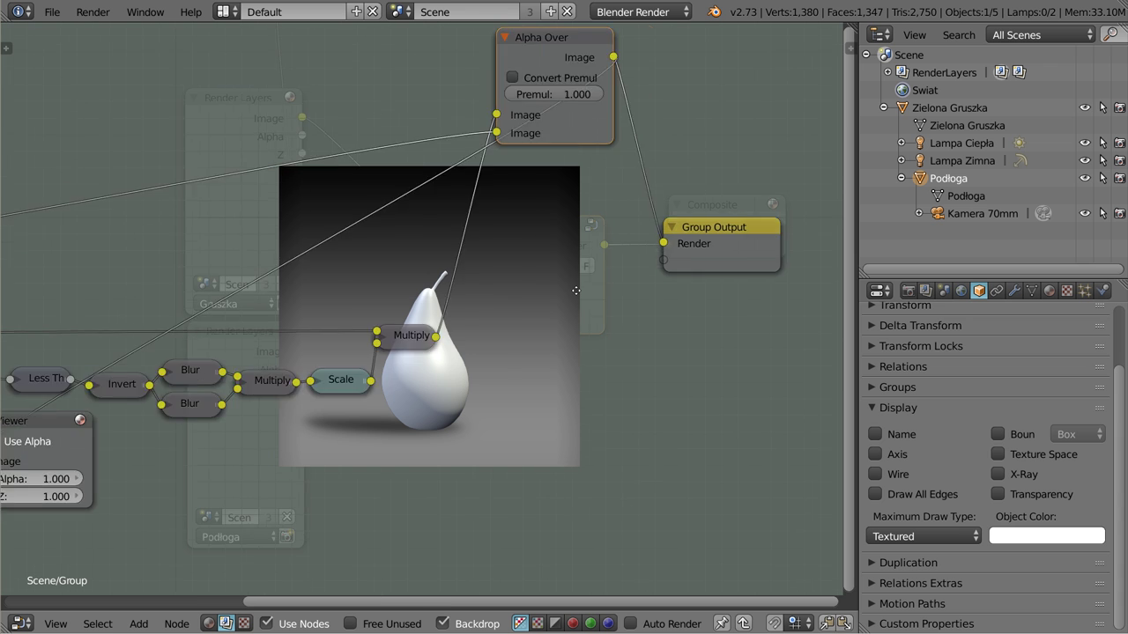
middle_drag(444, 340, 401, 326)
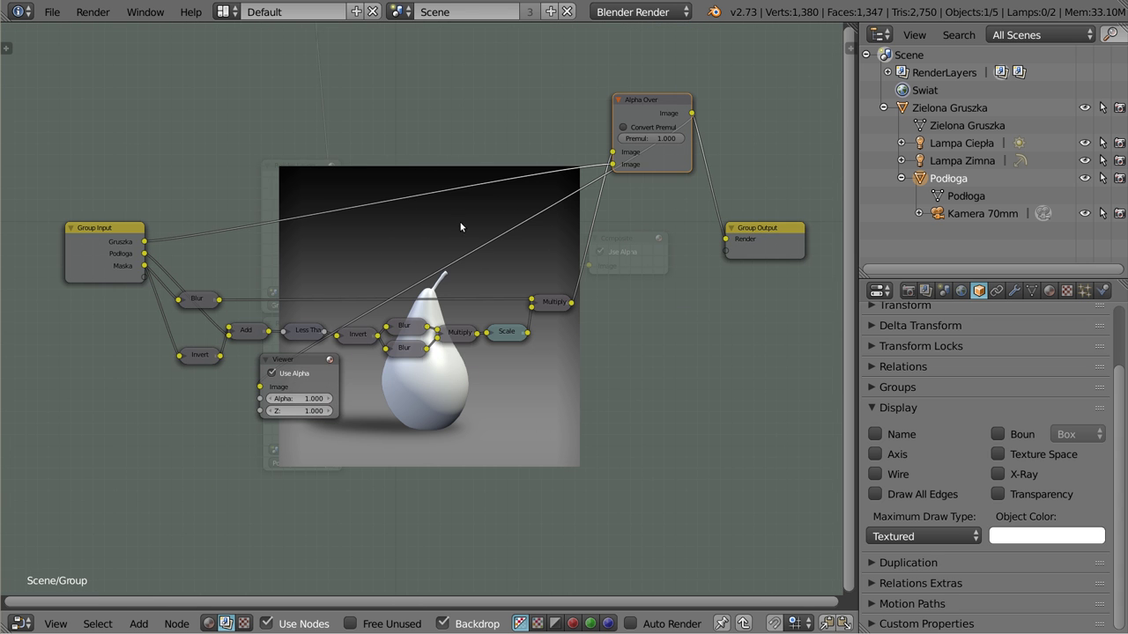
key(Tab)
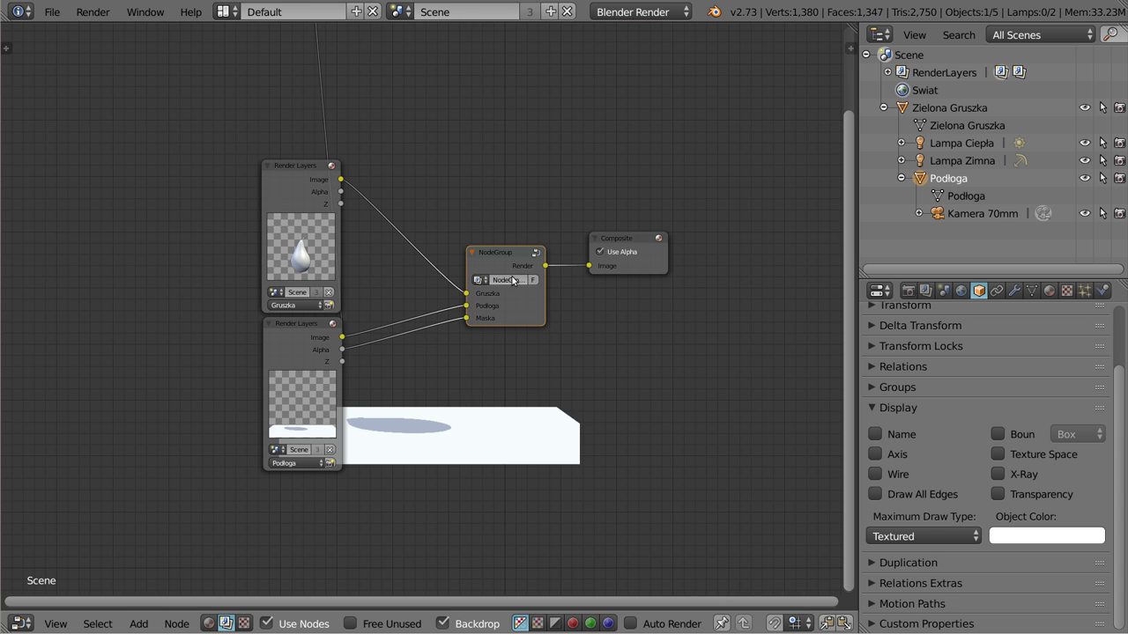
- Select the pear and floor render layer nodes, then return to the 3D View
middle_drag(349, 302, 338, 306)
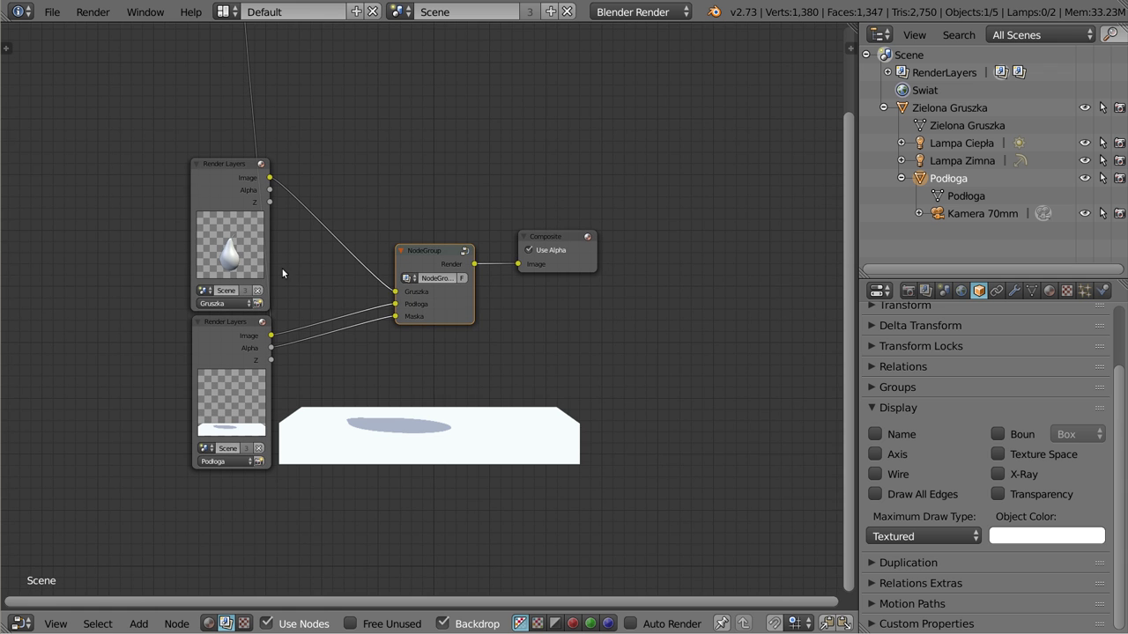
click(219, 170)
click(248, 345)
scroll(382, 276, down, 2)
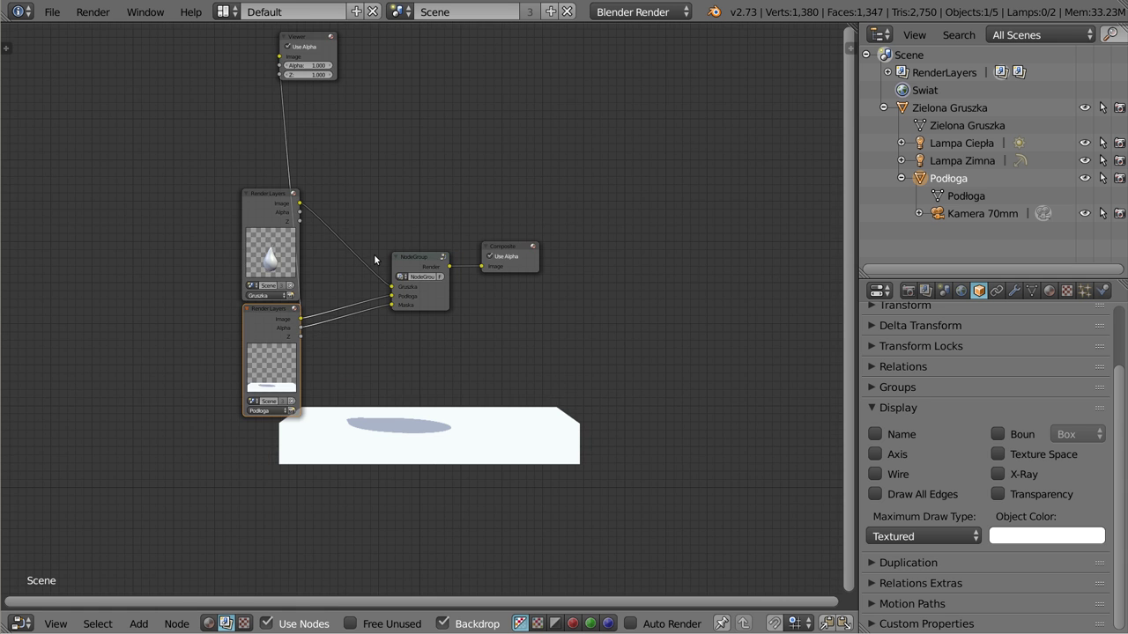
scroll(375, 260, up, 1)
key(shift+F5)
- Hide the Podłoga floor and the camera, then frame the remaining objects
scroll(377, 273, up, 1)
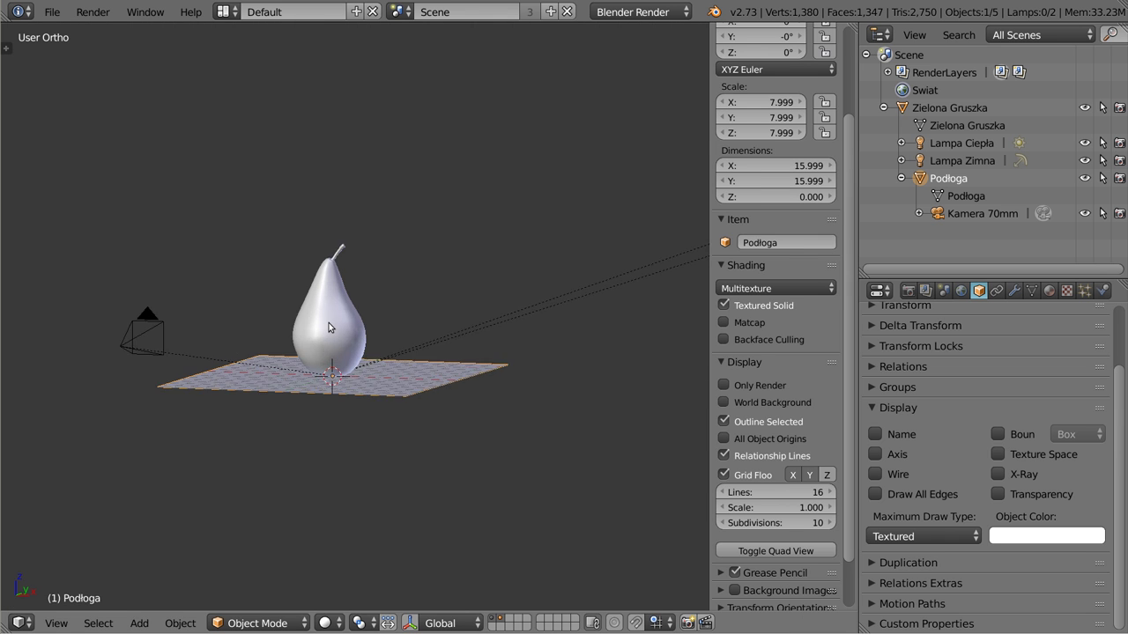
scroll(314, 340, up, 3)
scroll(366, 376, up, 1)
middle_drag(366, 376, 357, 373)
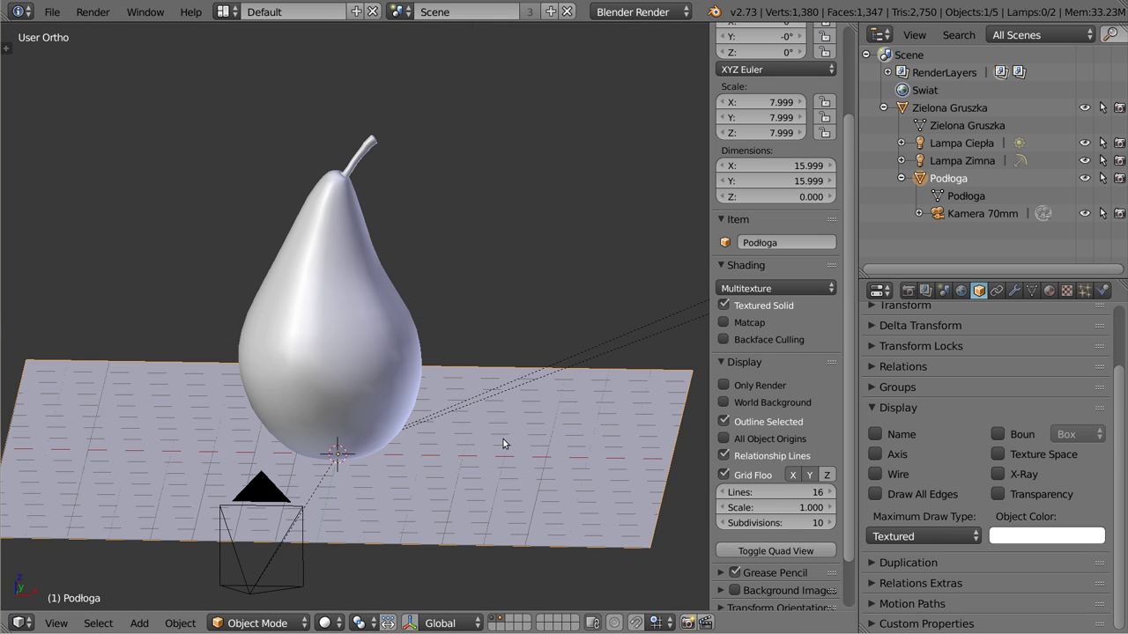
key(h)
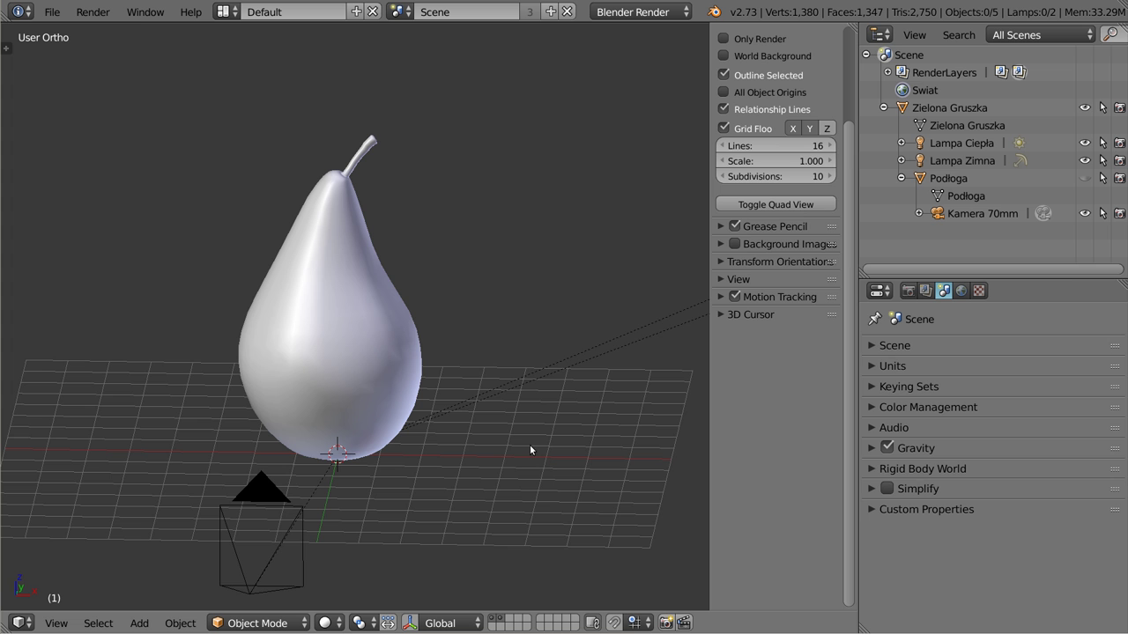
middle_drag(331, 405, 325, 363)
right_click(206, 227)
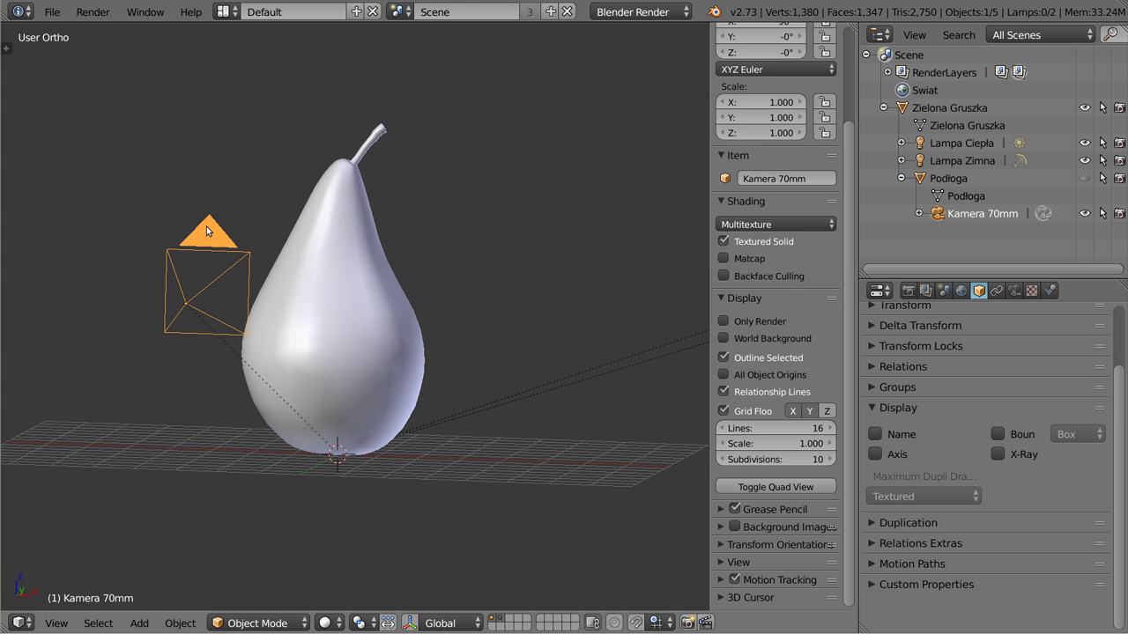
key(h)
key(Home)
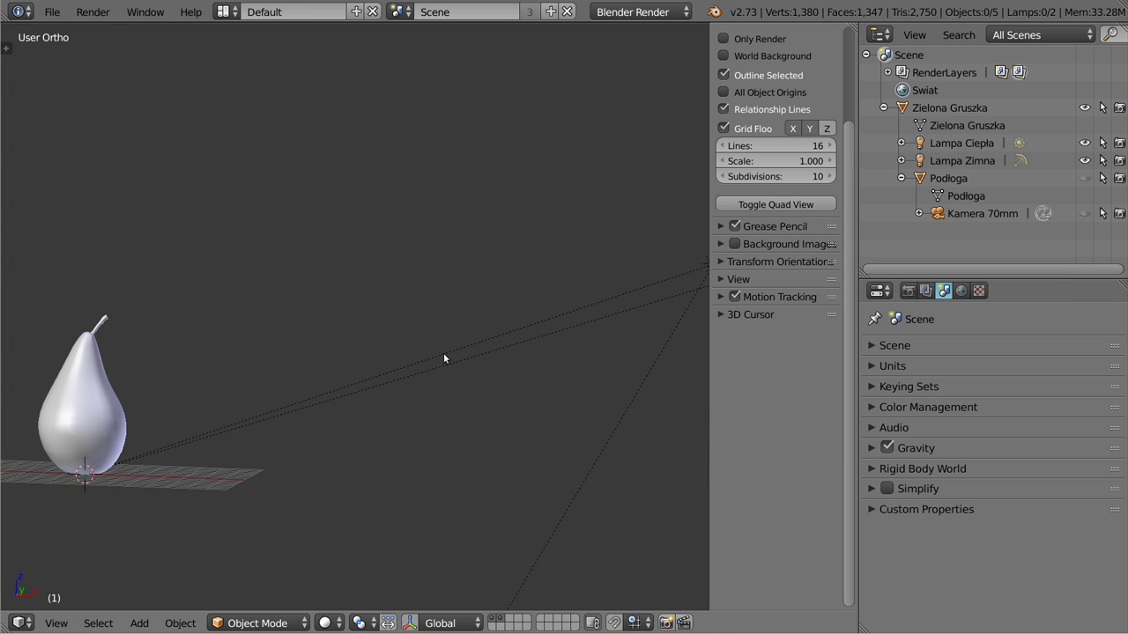
- Hide both lamps and switch to the front orthographic view
right_click(370, 296)
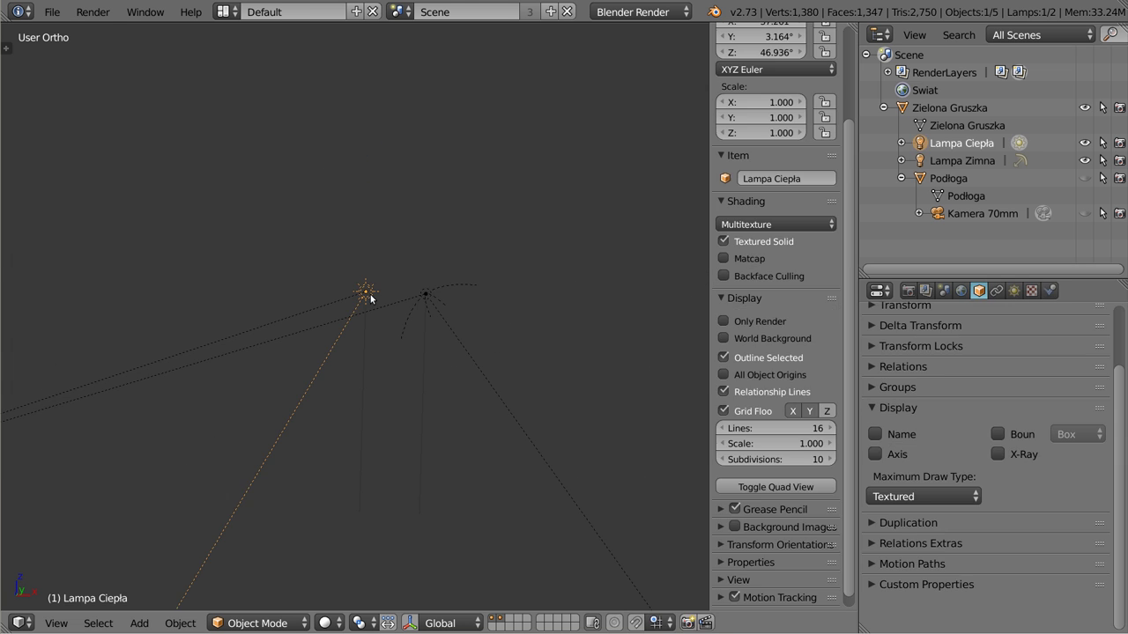
shift+right_click(441, 316)
key(h)
key(Home)
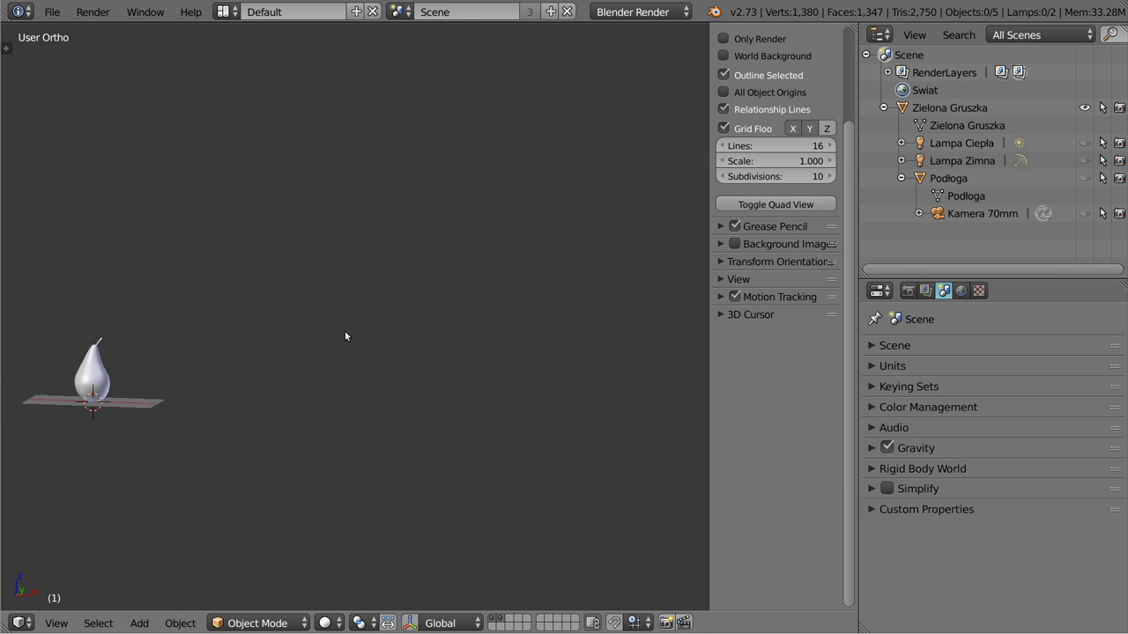
scroll(325, 376, up, 5)
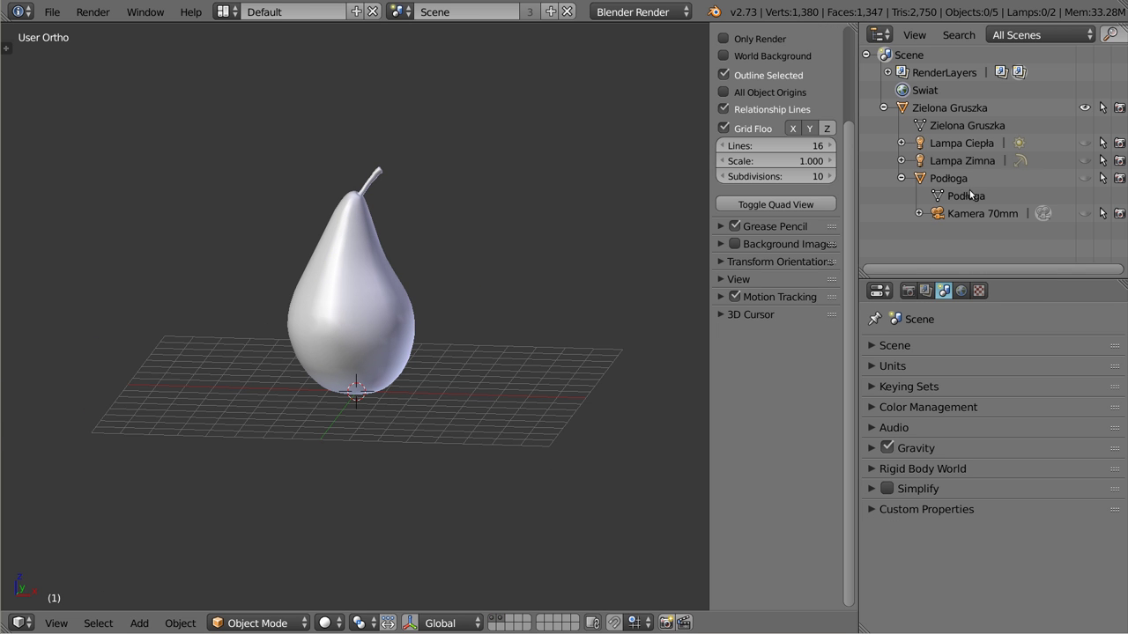
key(KP_0)
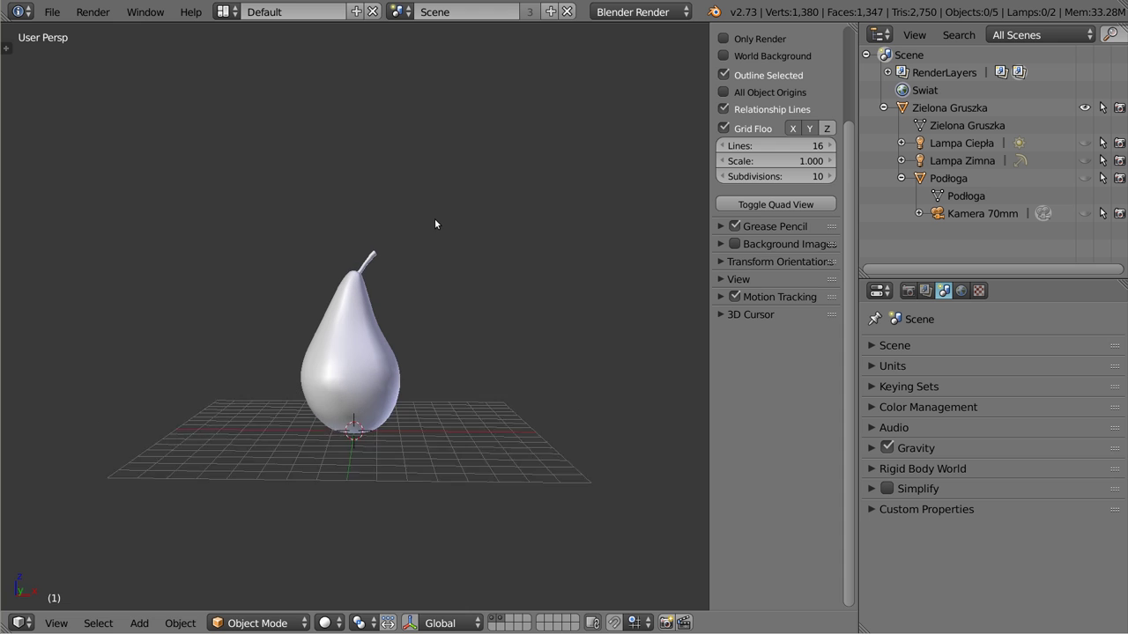
key(KP_1)
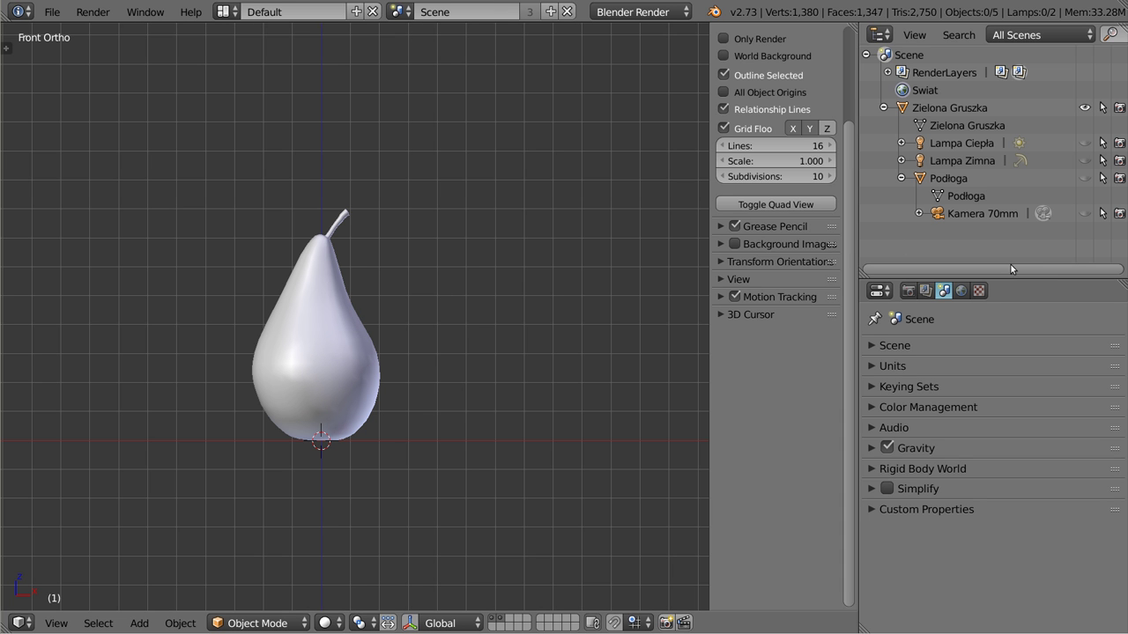
drag(1010, 279, 1011, 248)
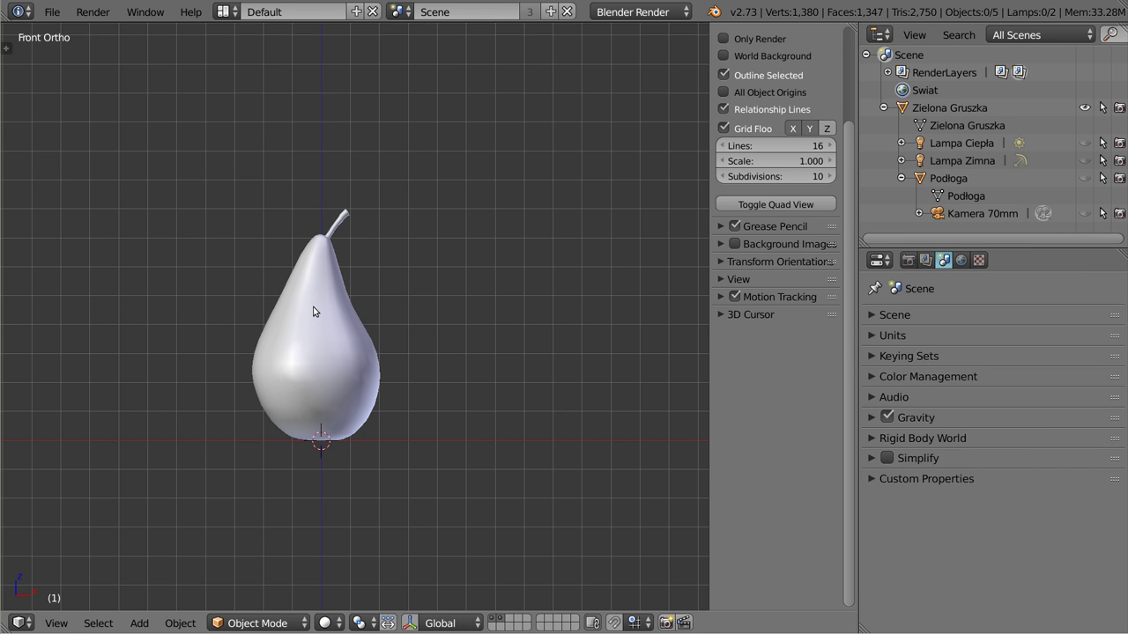
- Frame the selected pear, close the N panel, and enter Edit Mode with all geometry selected
right_click(321, 321)
key(KP_Decimal)
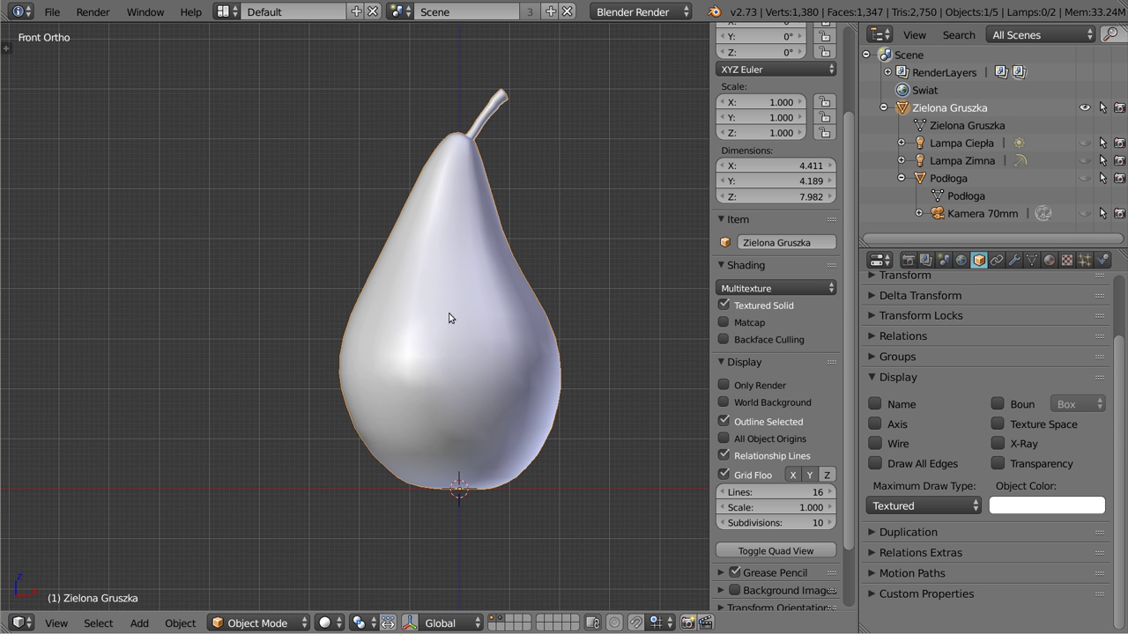
key(n)
scroll(591, 278, down, 3)
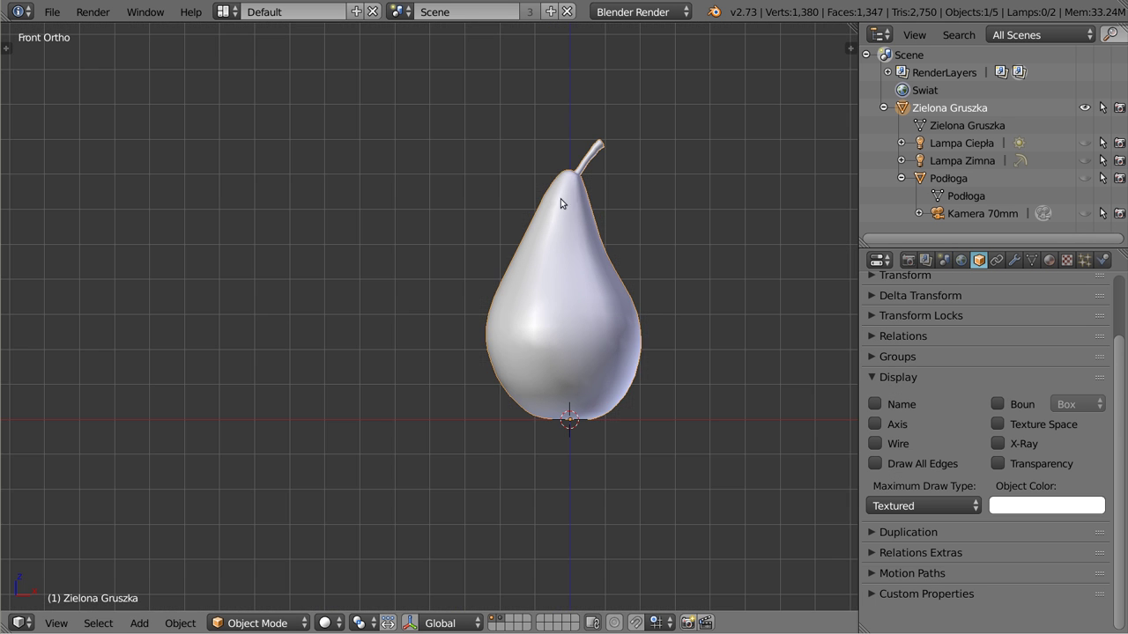
mouse_move(541, 282)
shift+middle_down()
mouse_move(490, 245)
mouse_move(493, 272)
mouse_move(457, 222)
mouse_move(503, 234)
mouse_move(466, 337)
shift+middle_up()
key(Tab)
key(a)
middle_drag(496, 238, 513, 215)
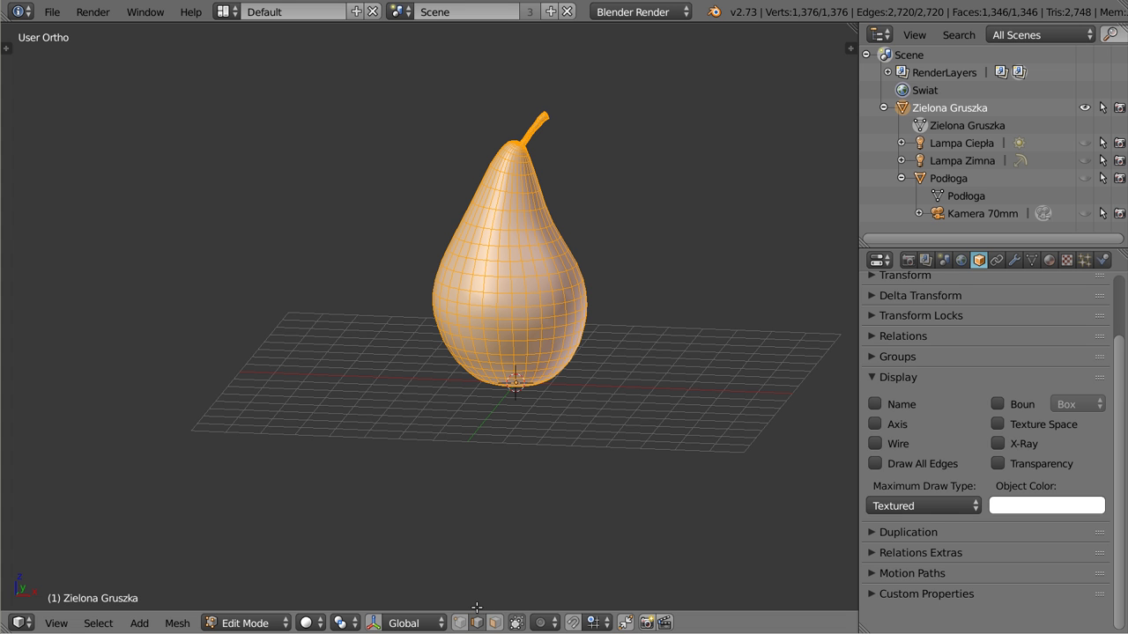
- Split off a second area and turn it into an image editor showing the pear's UVs
drag(850, 31, 793, 269)
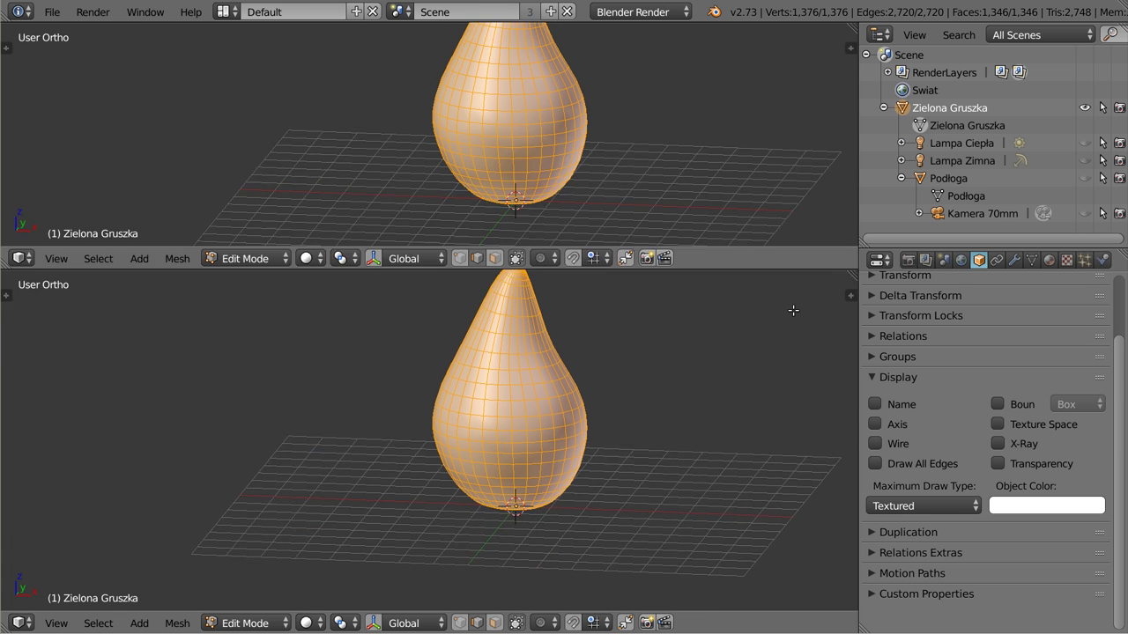
drag(793, 311, 669, 319)
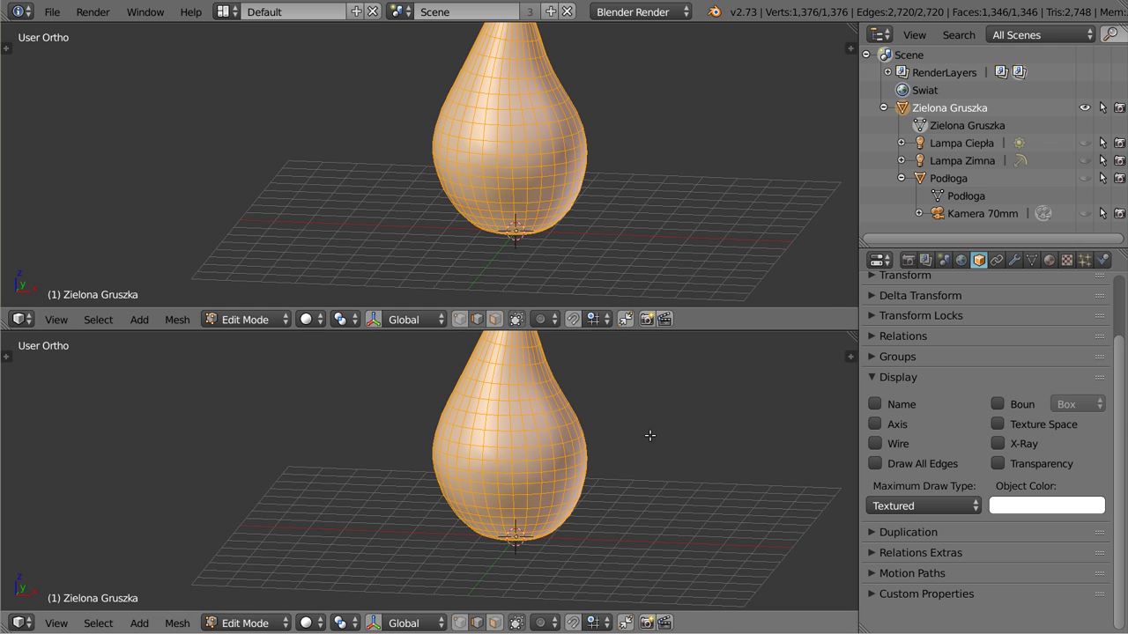
key(F12)
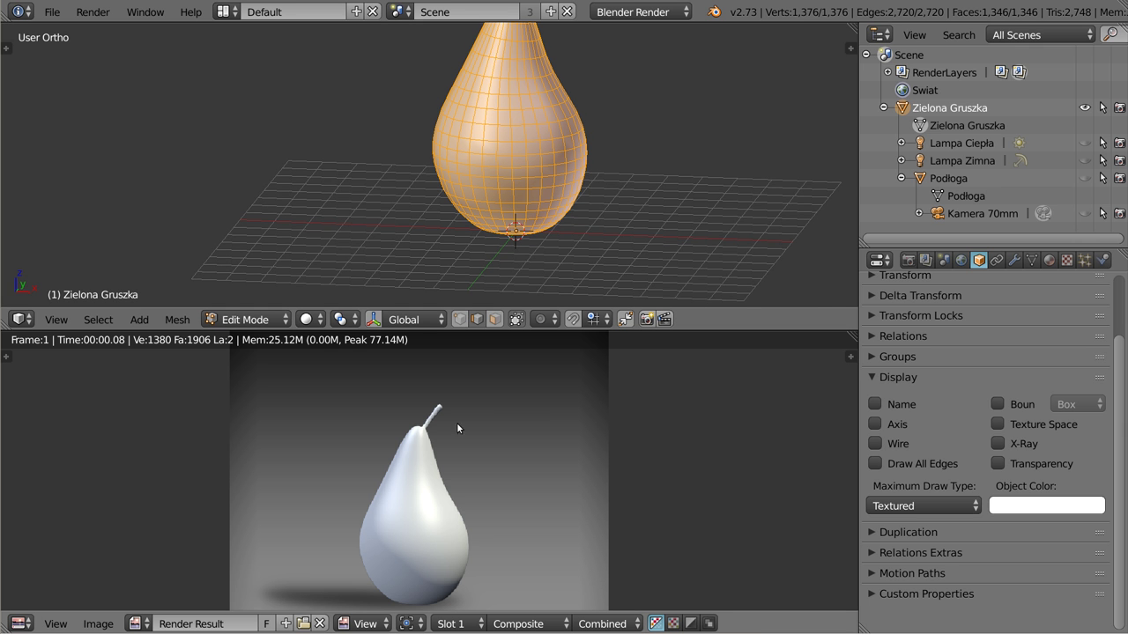
click(320, 624)
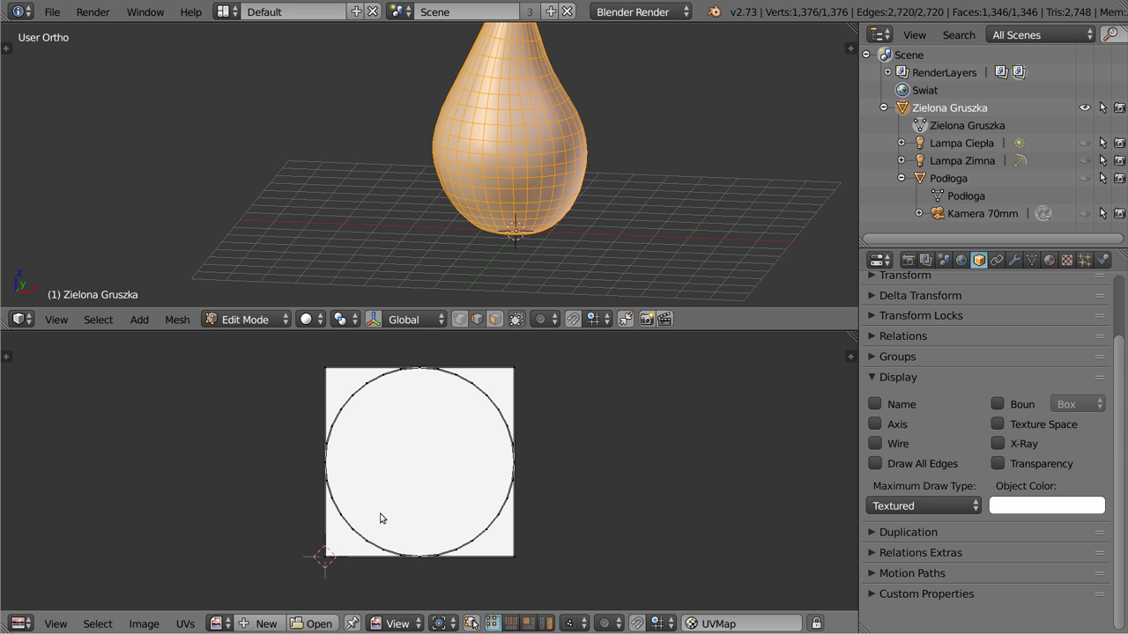
- Unwrap the pear mesh with Smart UV Project
key(u)
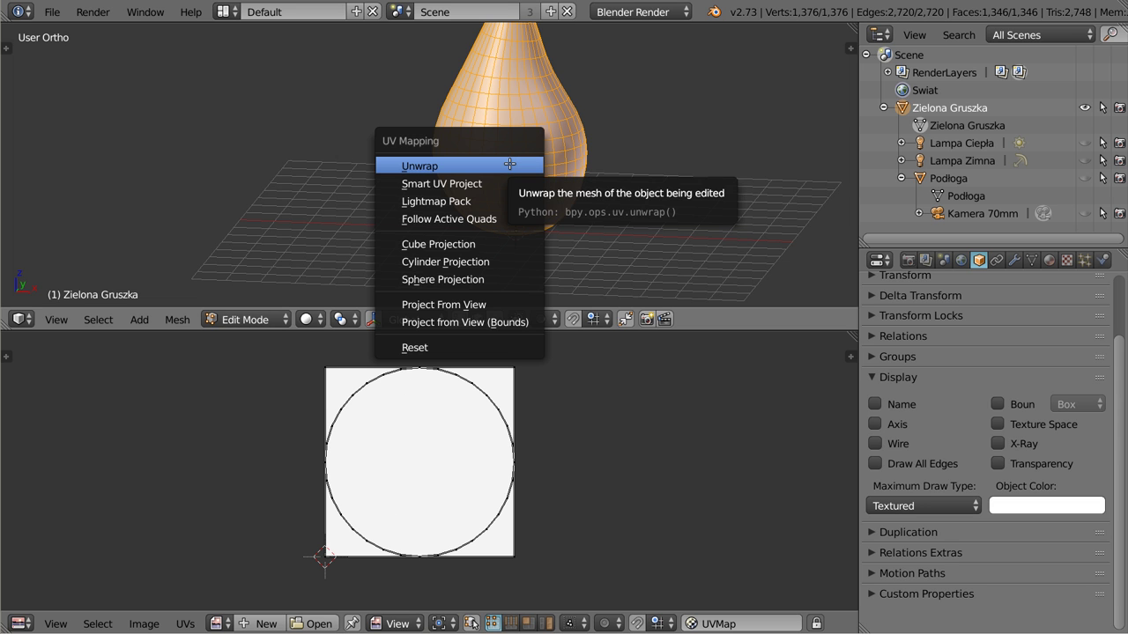
click(501, 183)
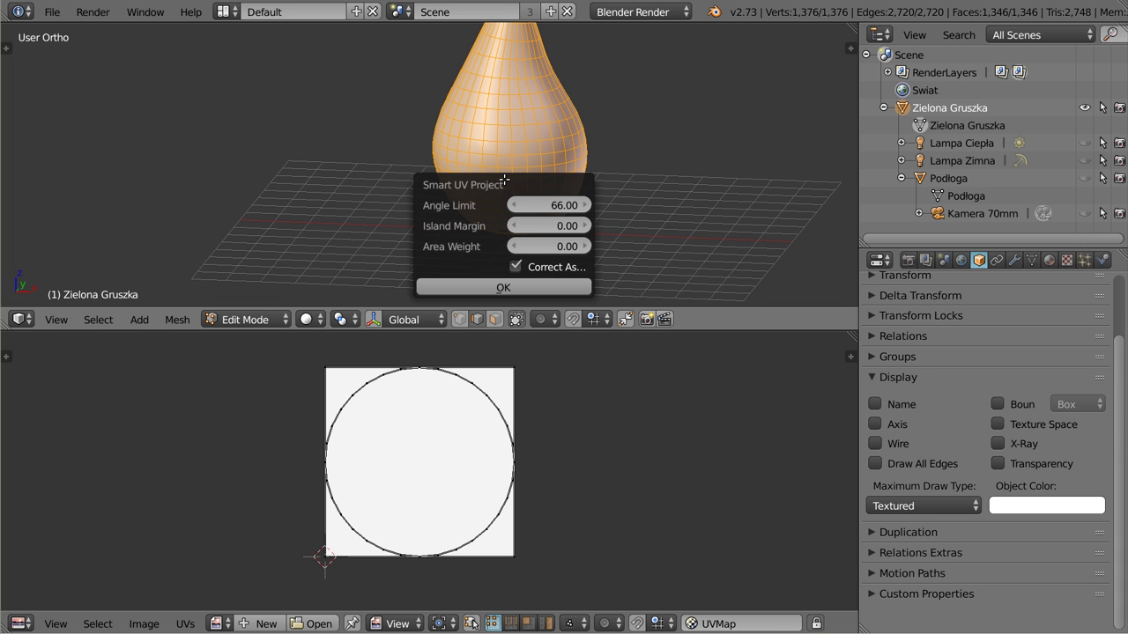
click(506, 286)
- Pack all UV islands with a 0.048 margin and maximize the UV editor
key(a)
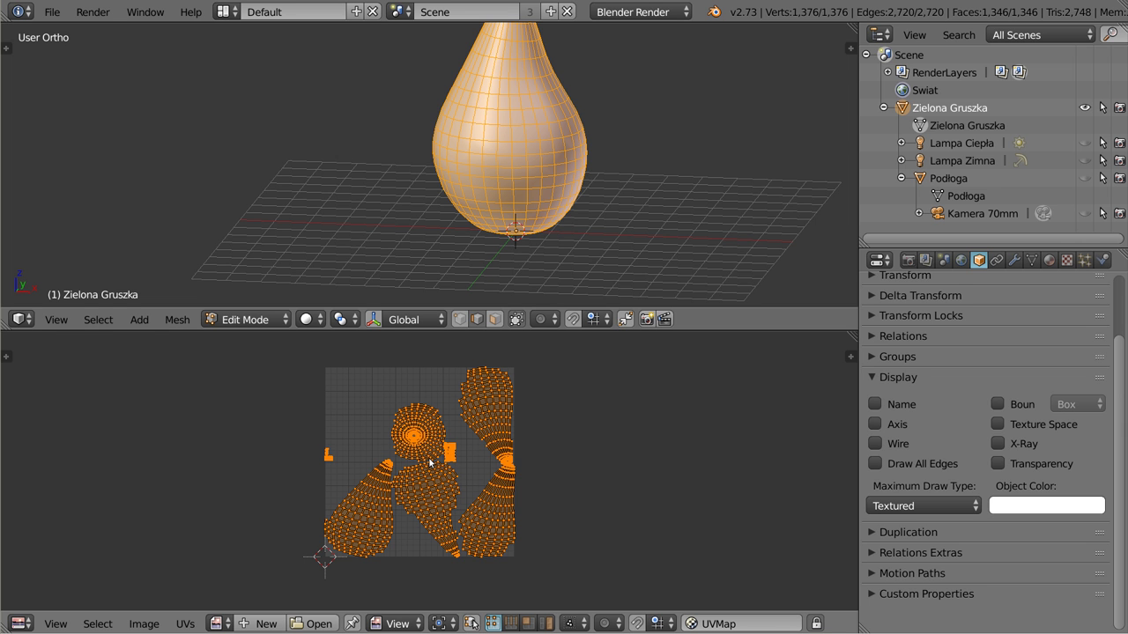
key(ctrl+p)
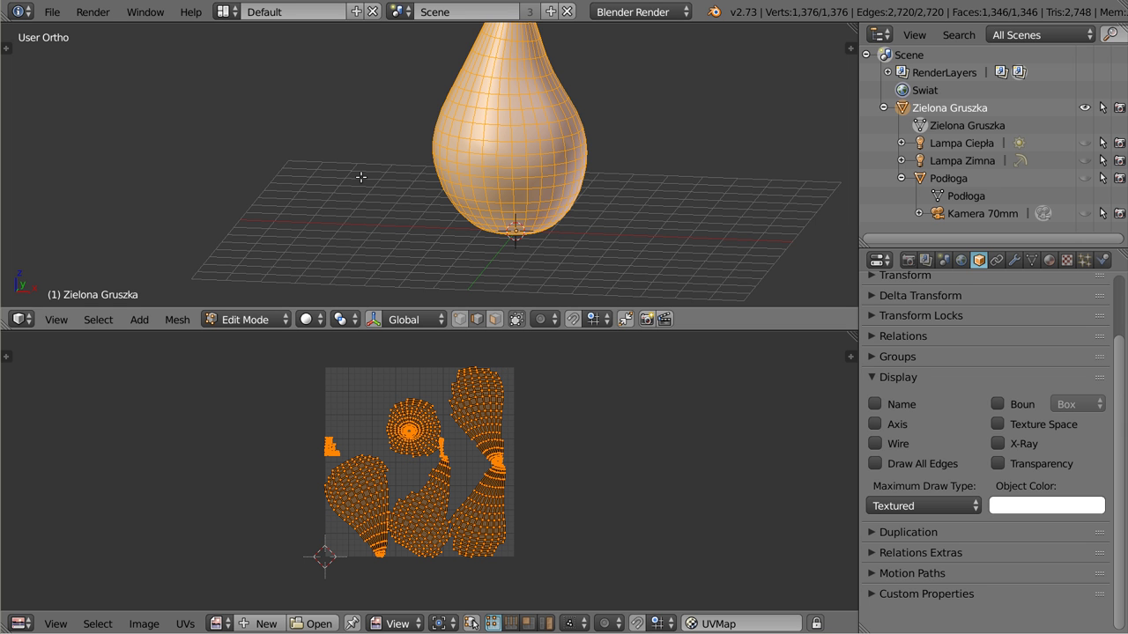
key(t)
mouse_move(92, 172)
mouse_down()
mouse_move(148, 172)
mouse_move(53, 165)
mouse_up()
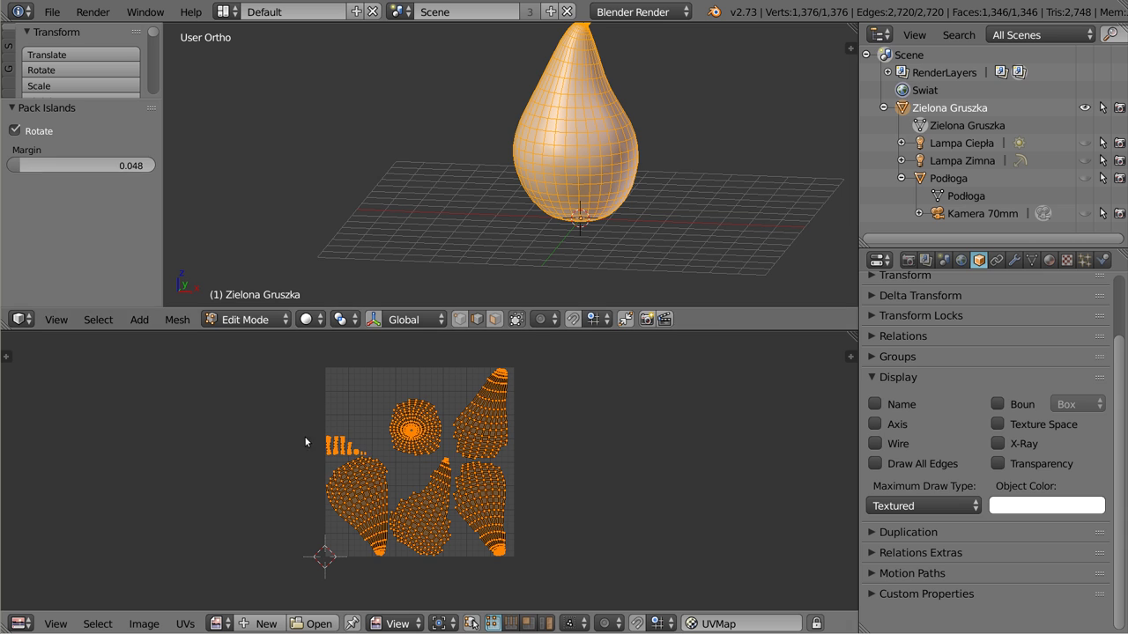
key(ctrl+Up)
scroll(577, 283, up, 5)
middle_drag(297, 327, 302, 266)
- Move the small stem UV islands above the texture square
scroll(406, 284, down, 2)
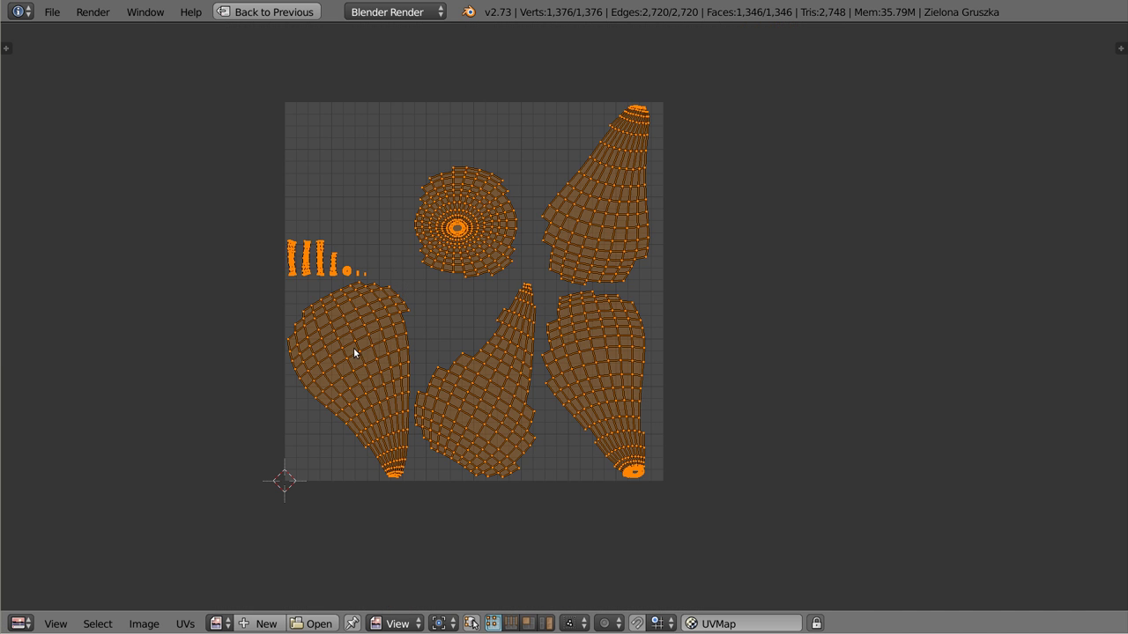
key(a)
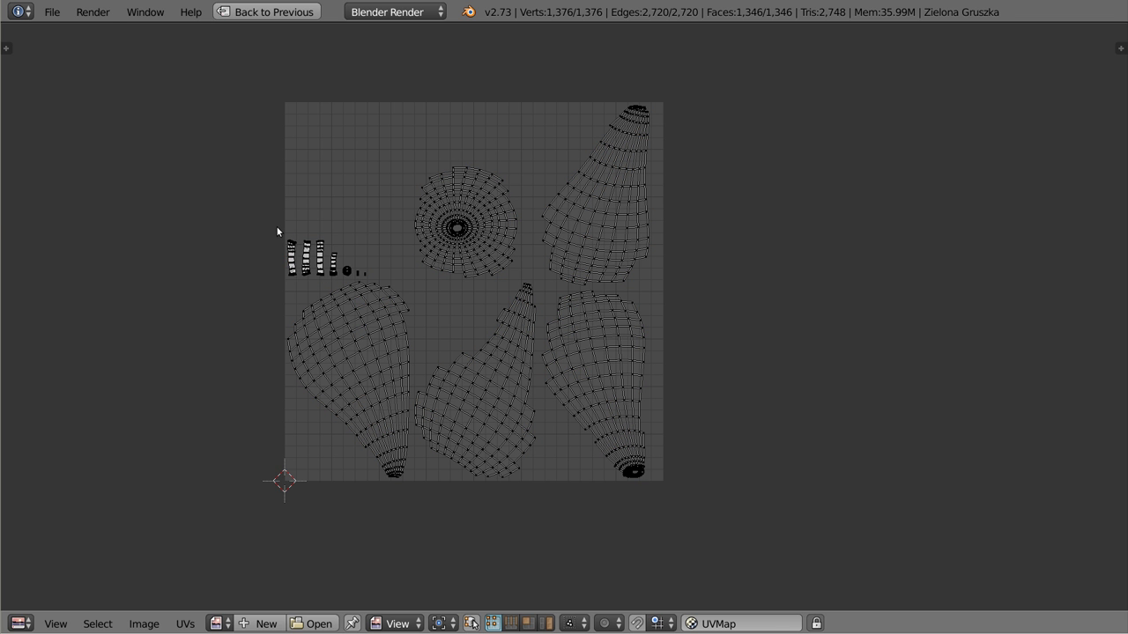
drag(274, 223, 382, 279)
key(g)
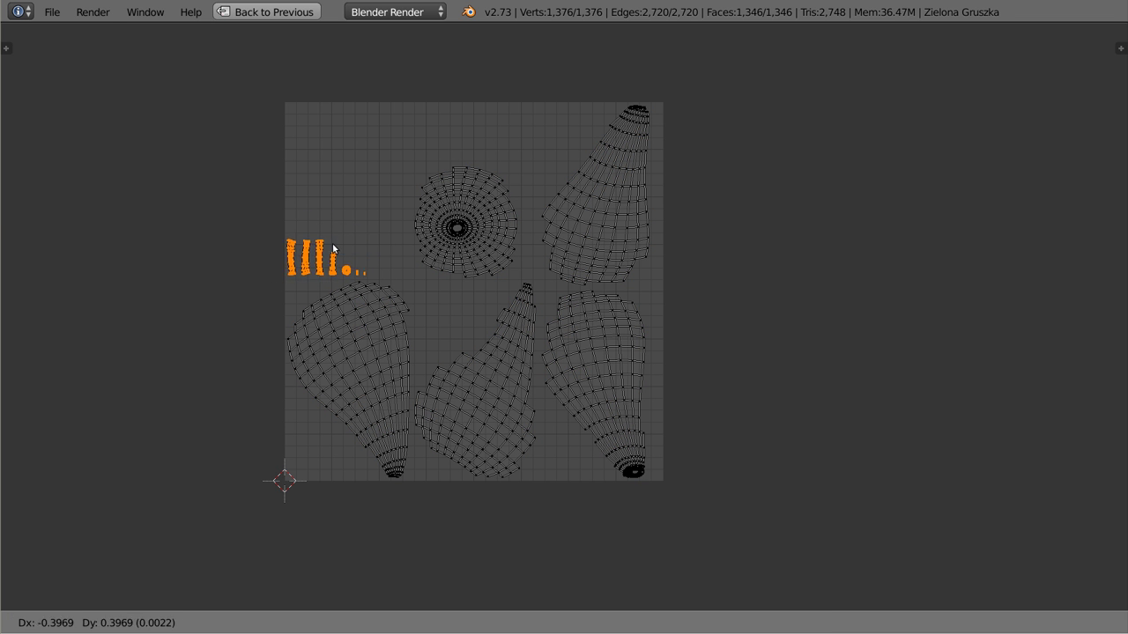
click(564, 69)
- Enlarge the large pear UV islands about 1.19×
key(a)
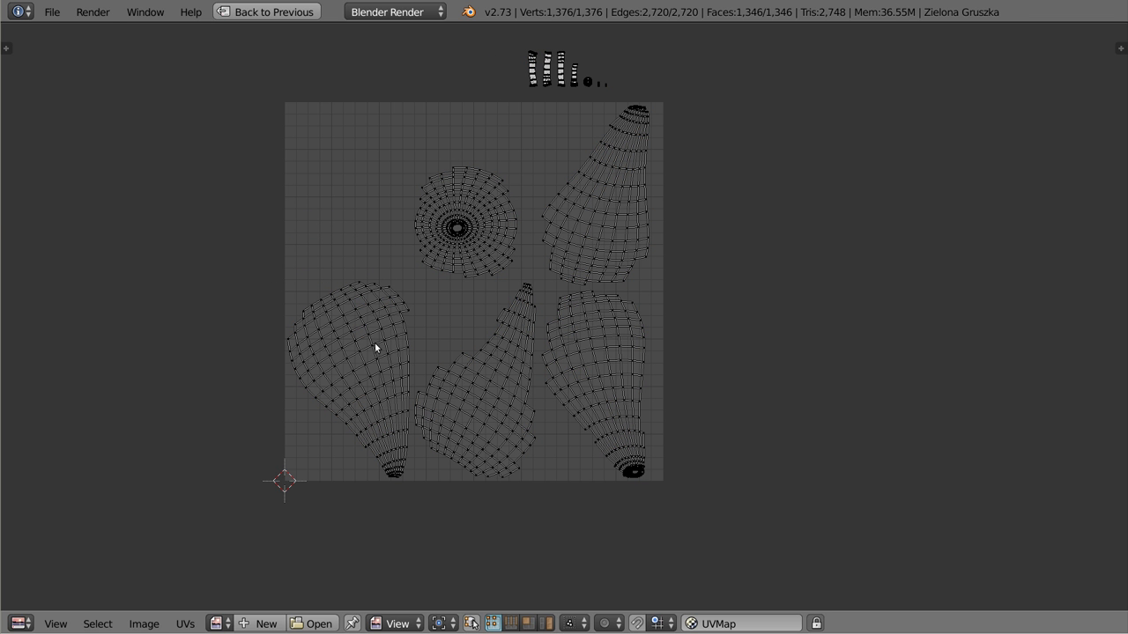
key(l)
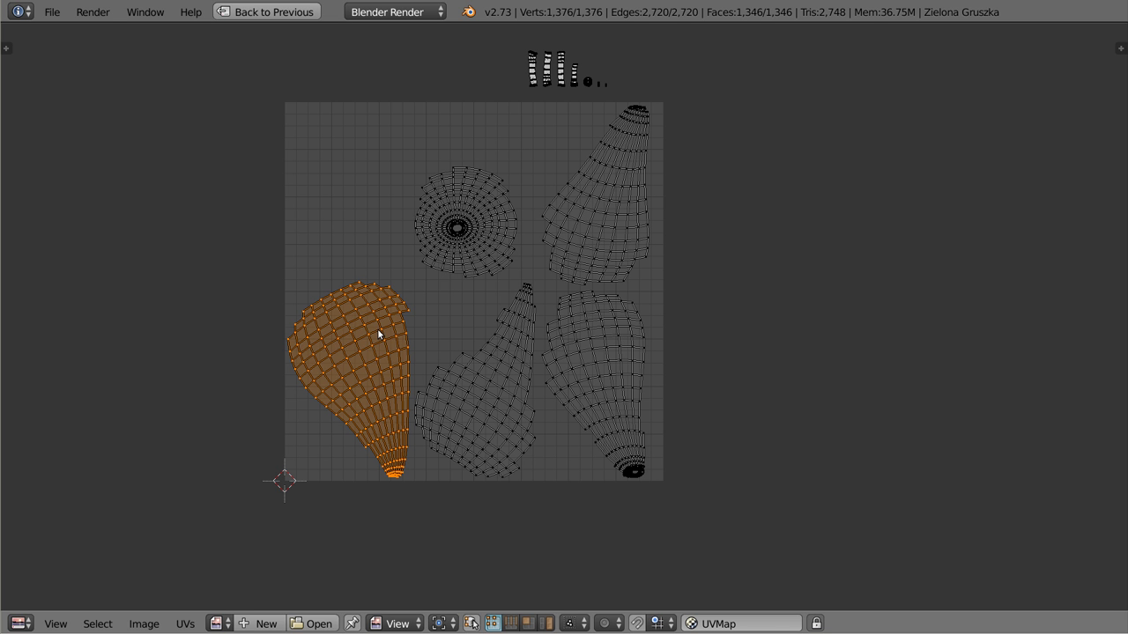
key(l)
key(l)
key(l)
key(l)
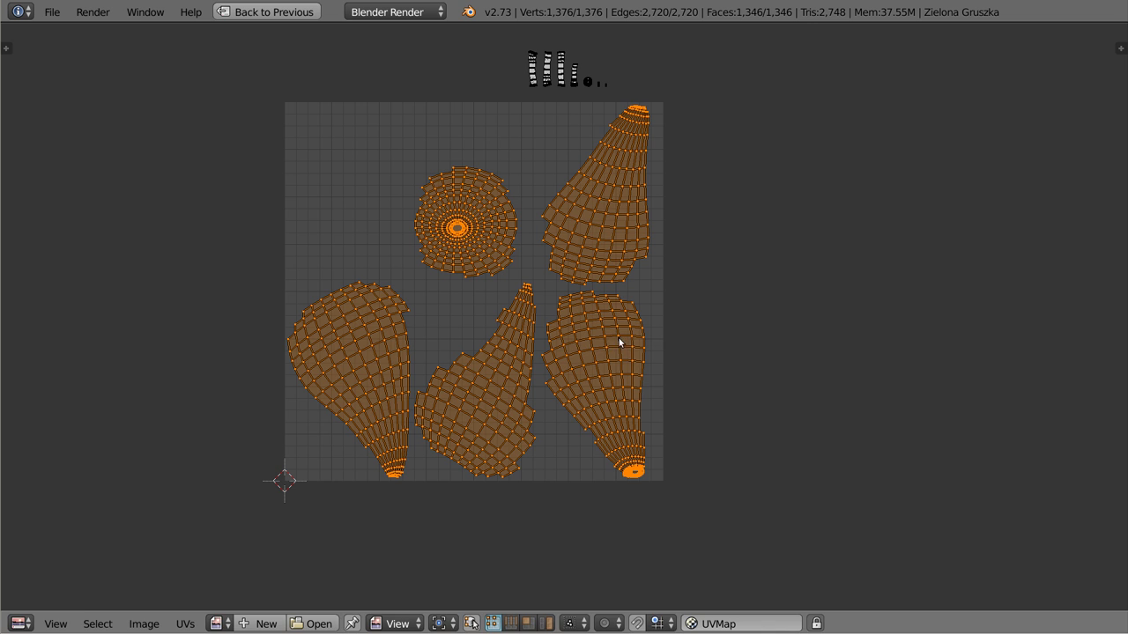
key(s)
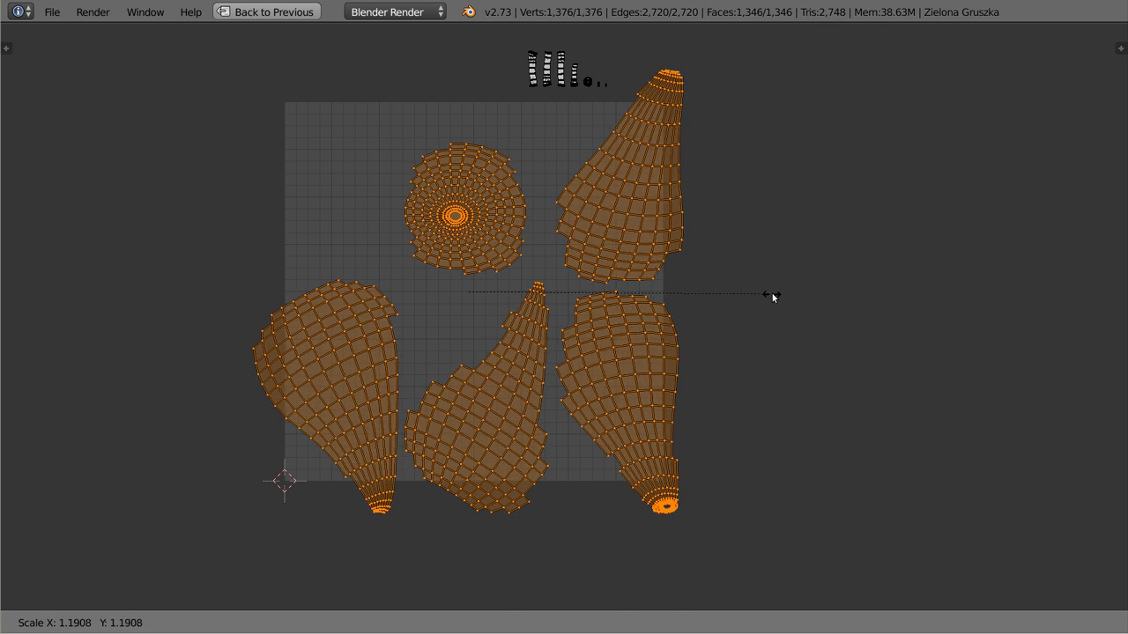
click(783, 298)
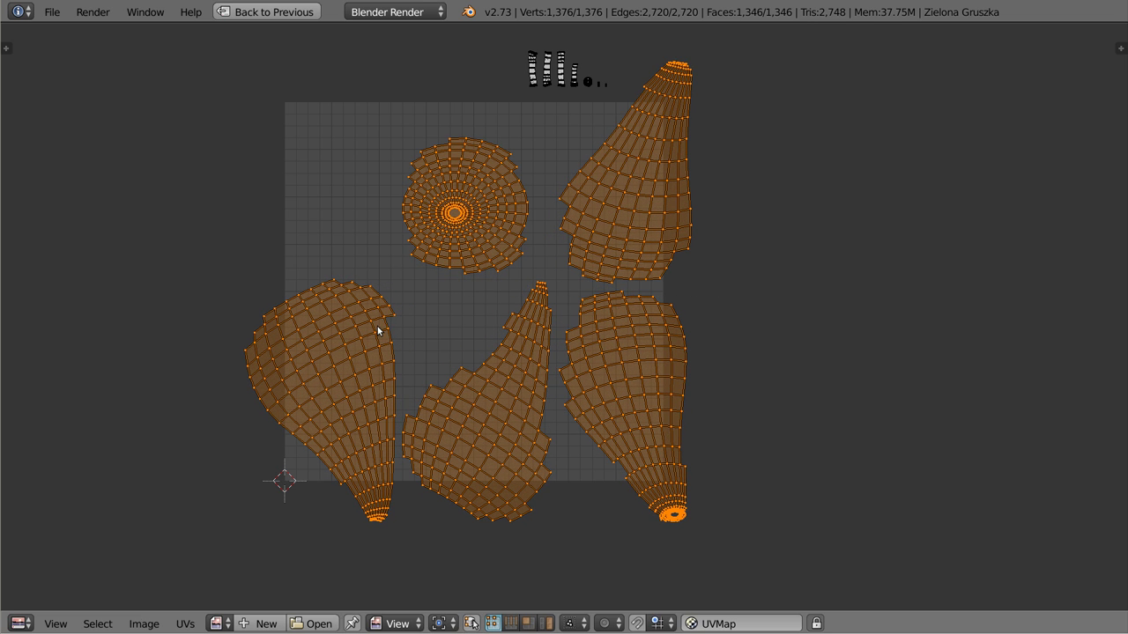
- Move the left island right of centre, the cone lower left, and the centre island upper left
key(a)
key(l)
key(g)
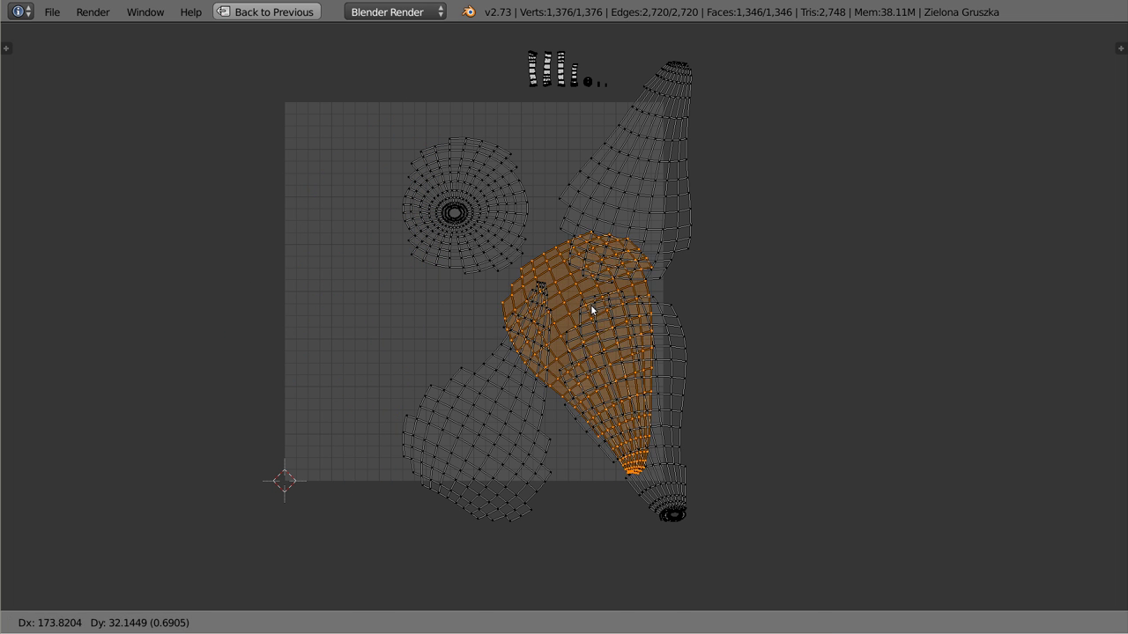
click(625, 233)
key(a)
key(l)
key(g)
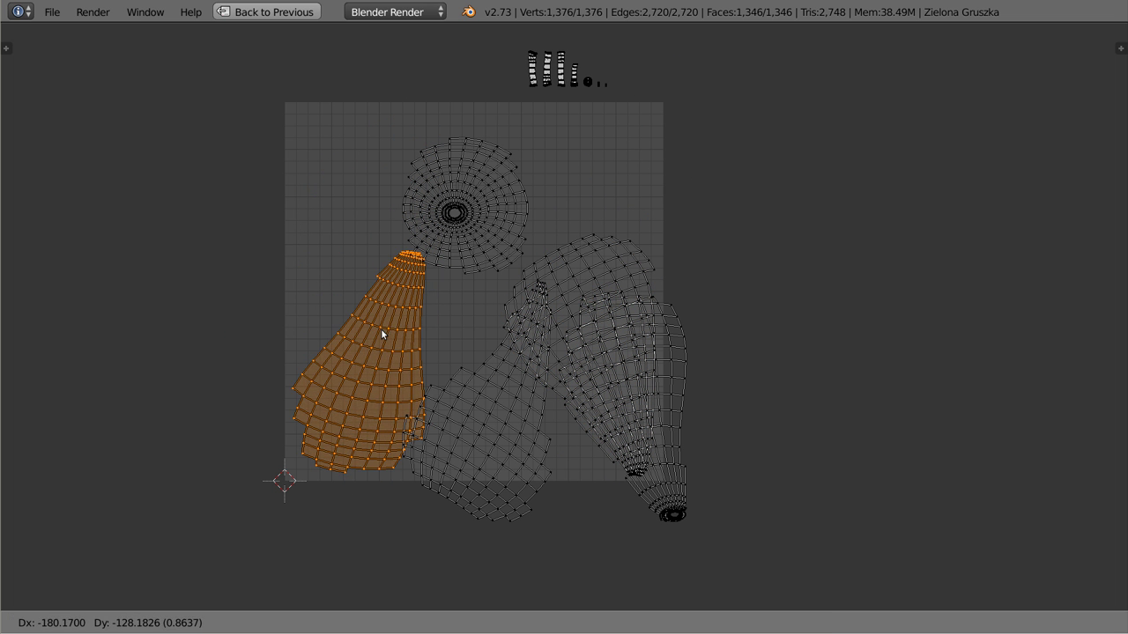
click(382, 328)
key(a)
key(l)
key(g)
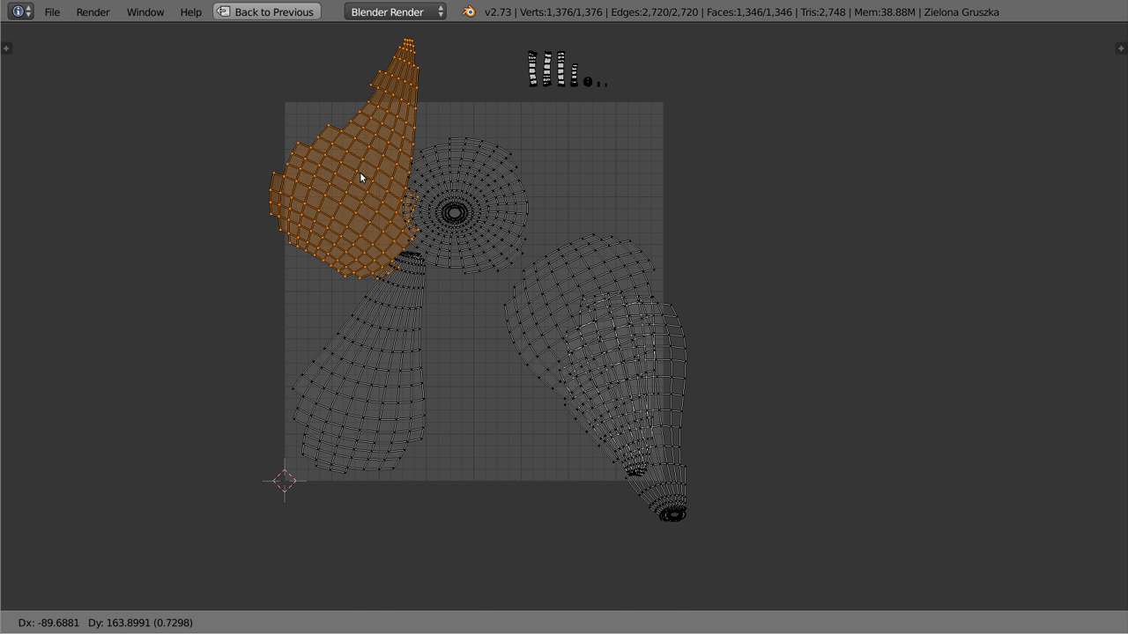
click(361, 171)
- Move the bottom-right island to the upper right, then rotate the upper-left island along the top
key(a)
key(l)
key(g)
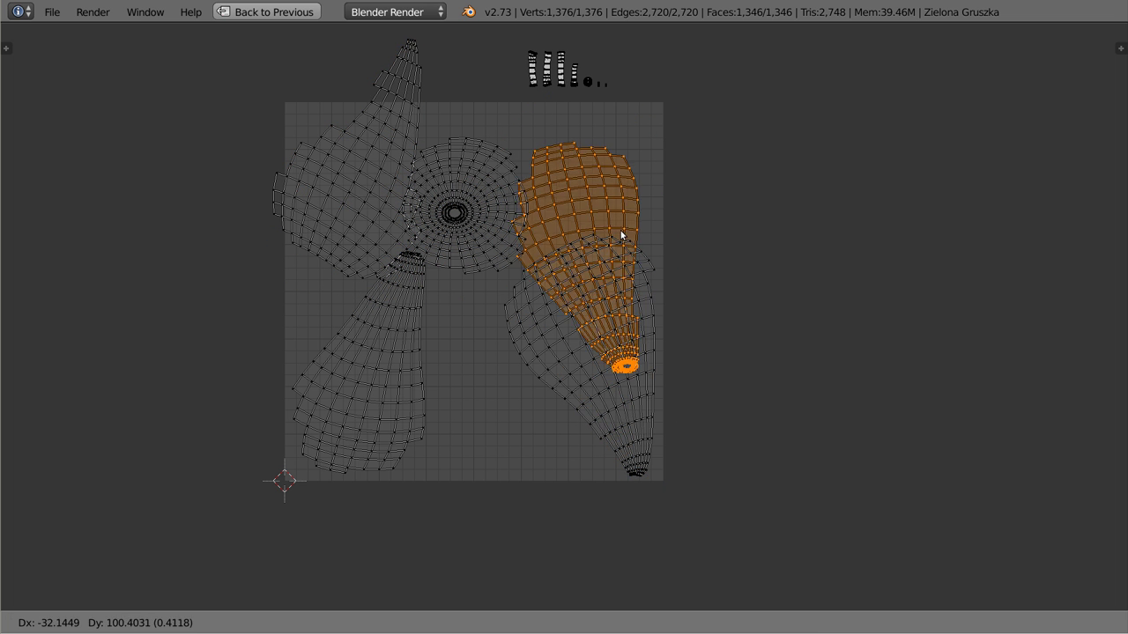
click(631, 193)
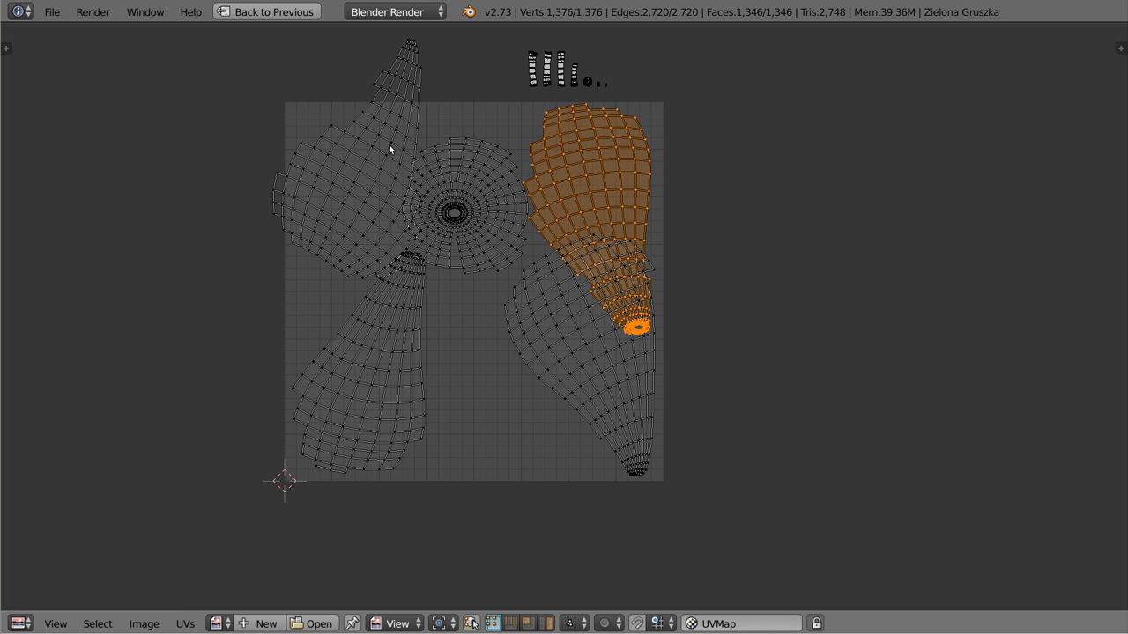
key(a)
key(l)
key(r)
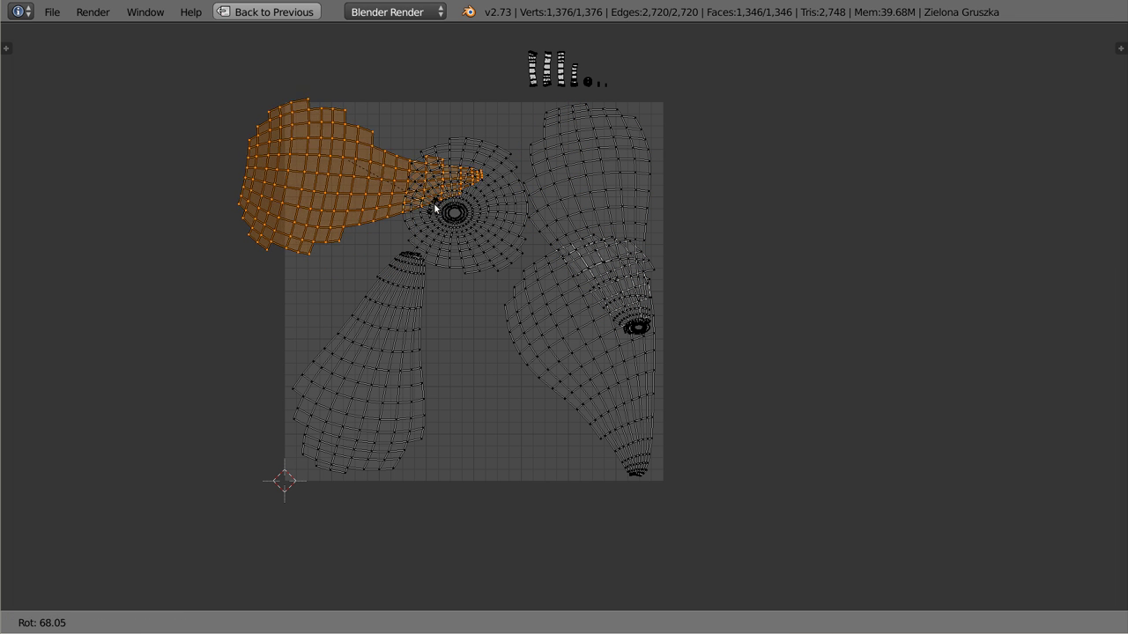
click(452, 180)
key(g)
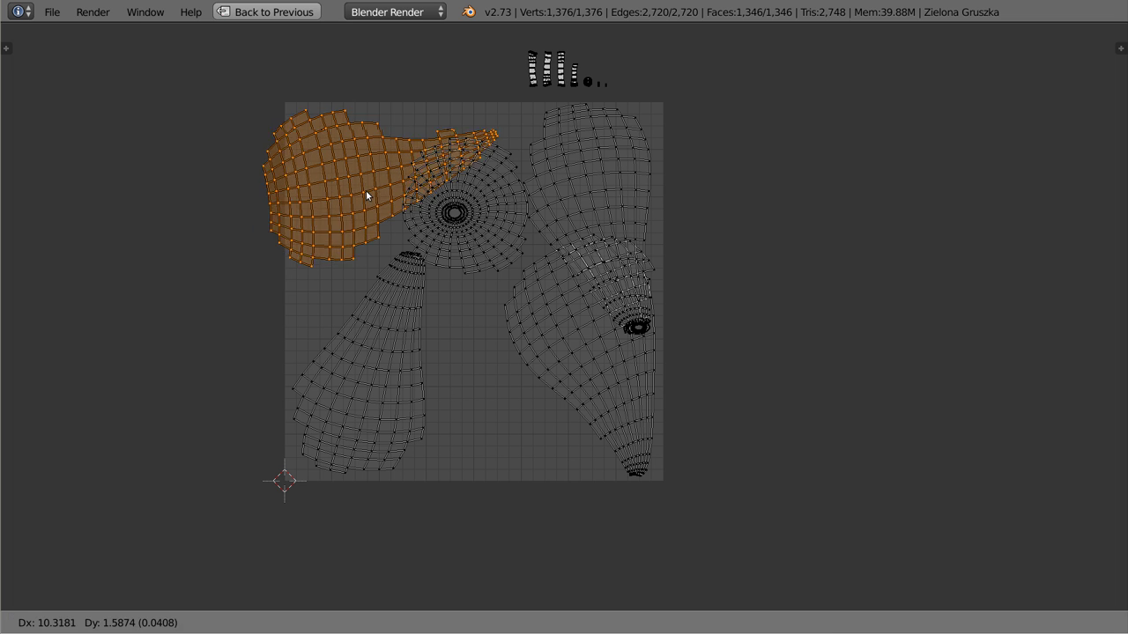
click(384, 191)
- Move the central round island down and to the right
key(a)
key(l)
key(g)
key(Escape)
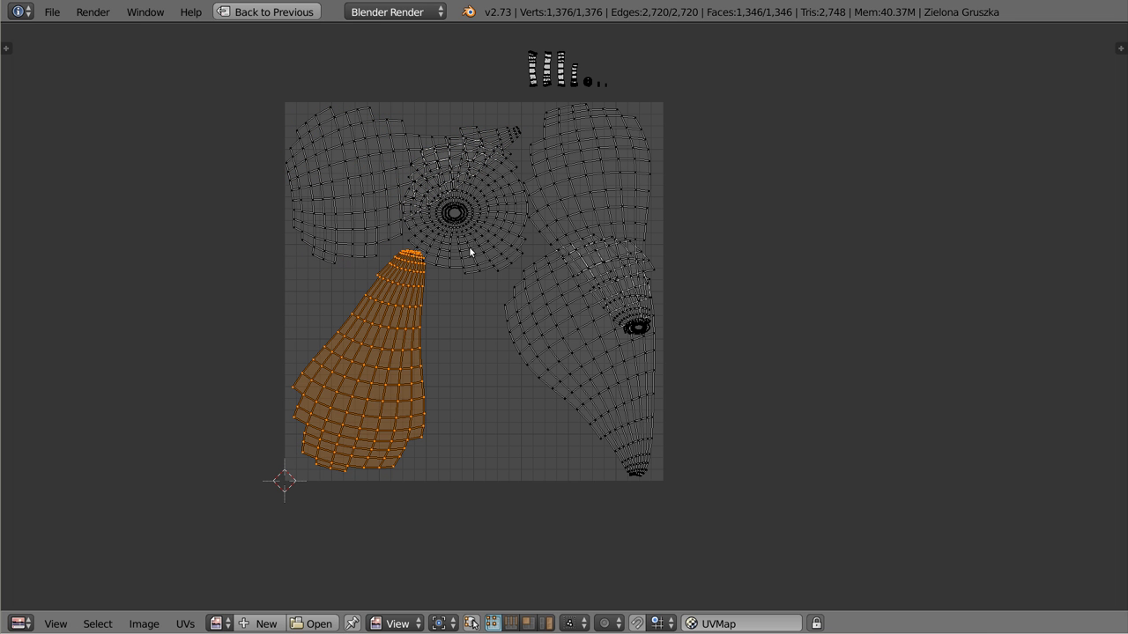
key(a)
key(l)
key(g)
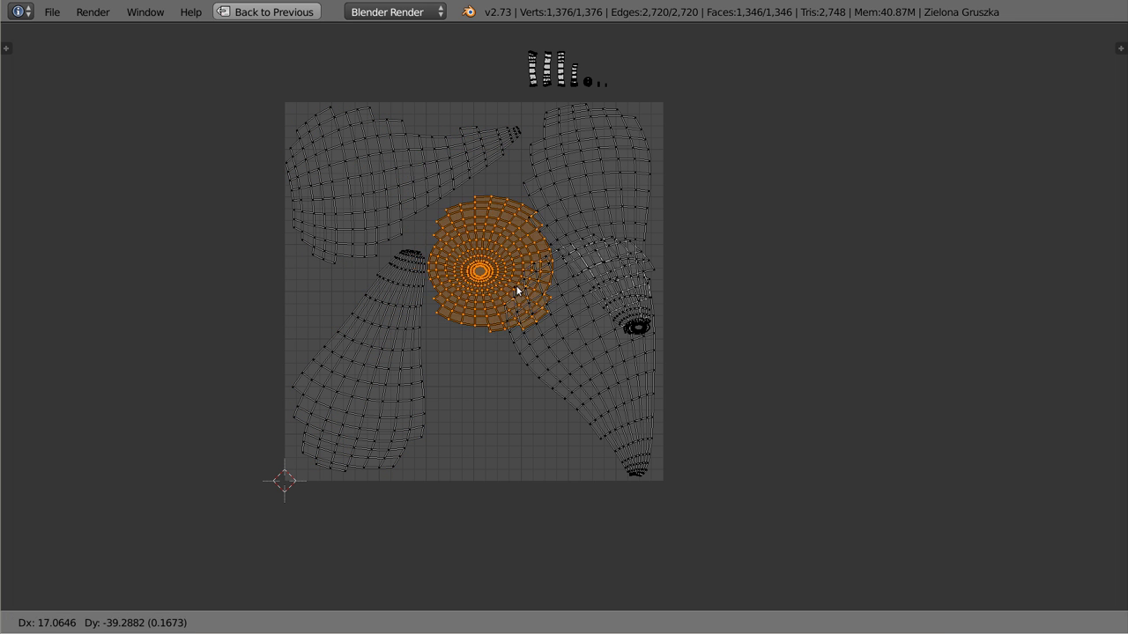
click(518, 277)
- Rotate the right-side pear island and place it at the square's bottom right
key(a)
key(l)
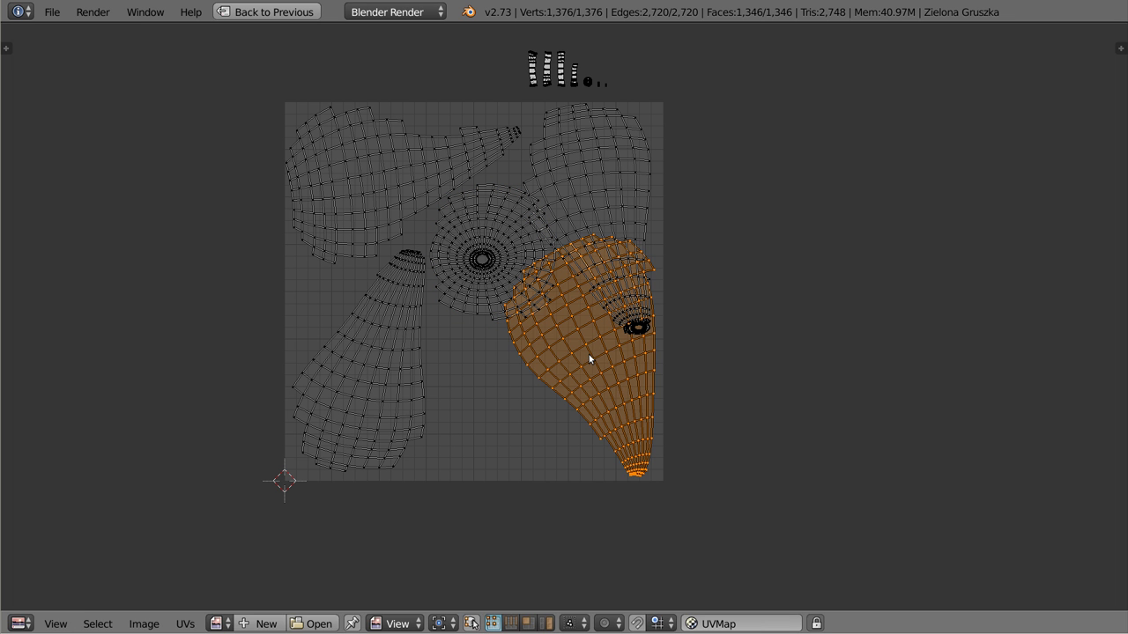
key(r)
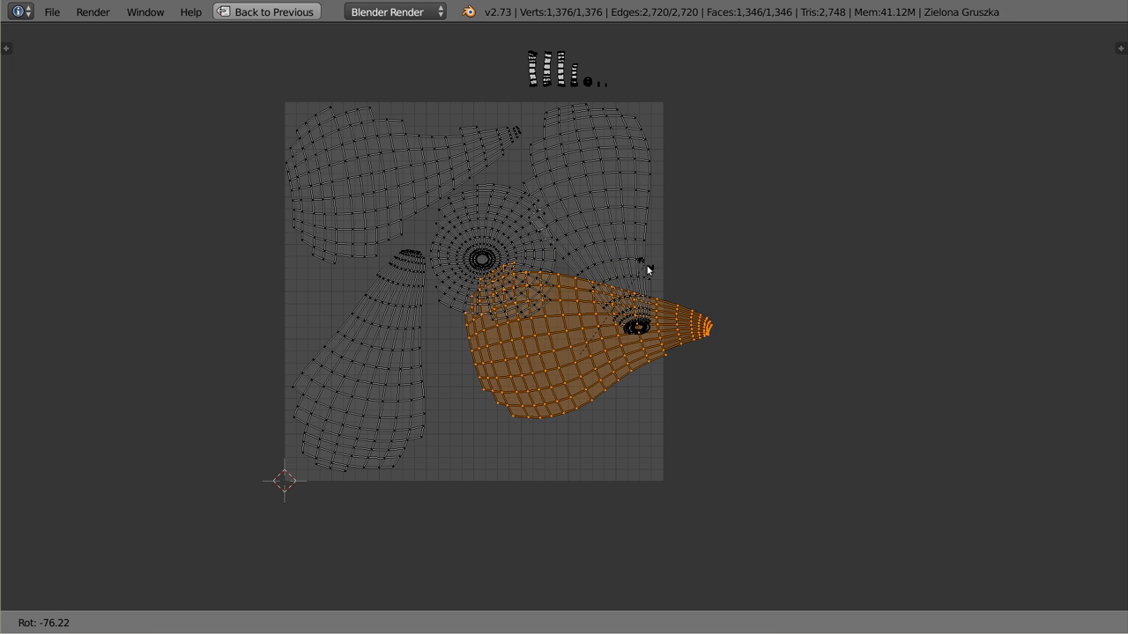
click(583, 389)
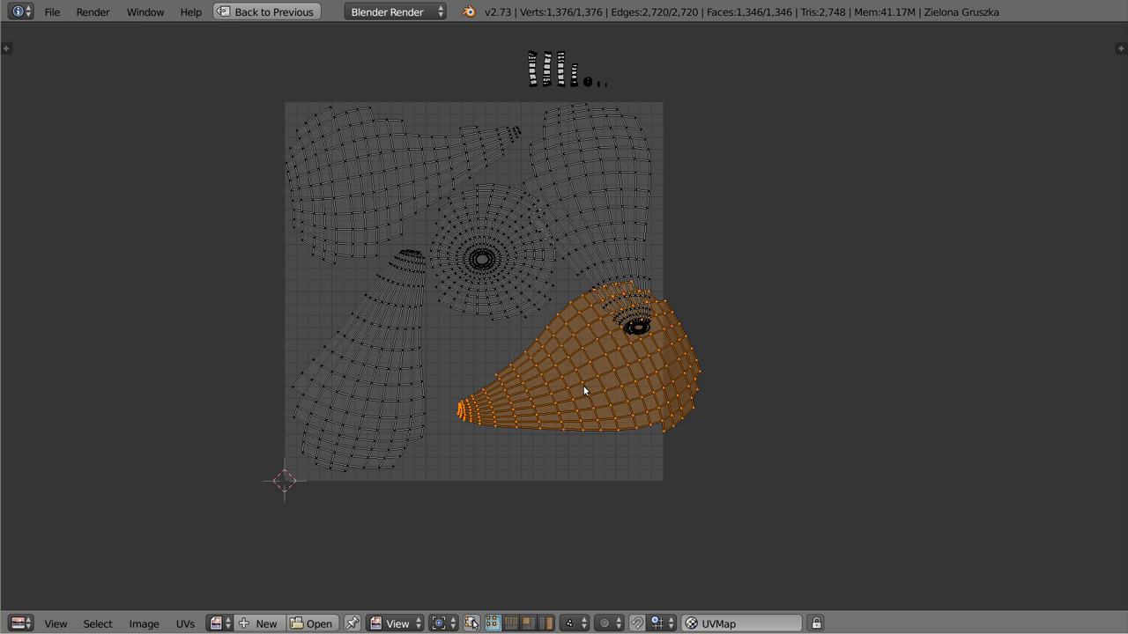
key(g)
click(542, 432)
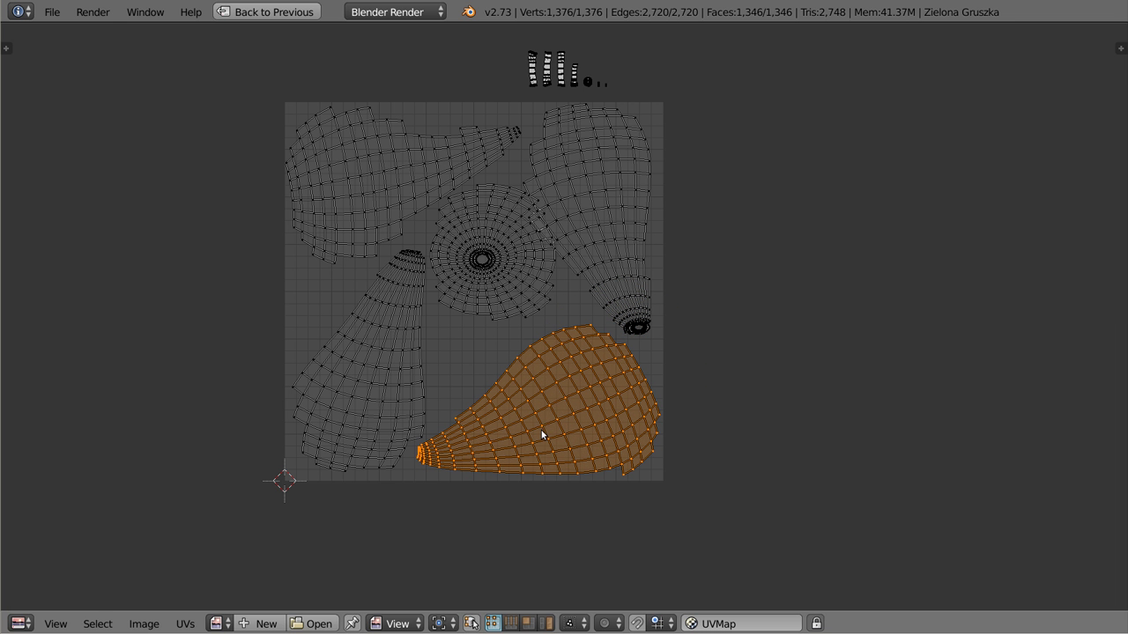
- Nudge the top-right island right and return the round island near the centre
key(l)
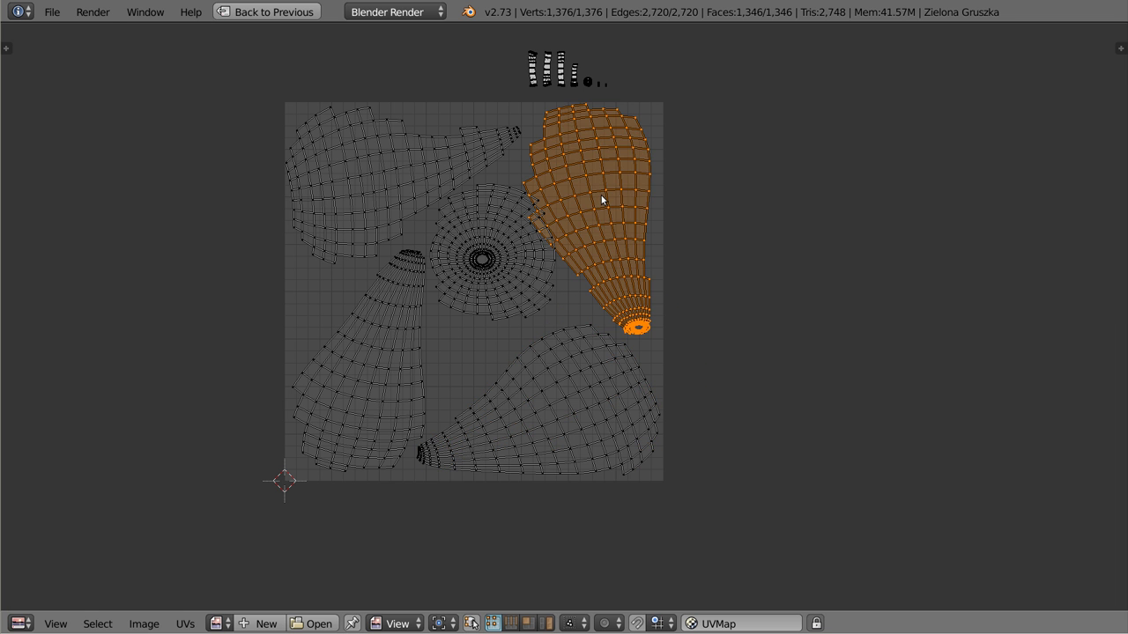
key(g)
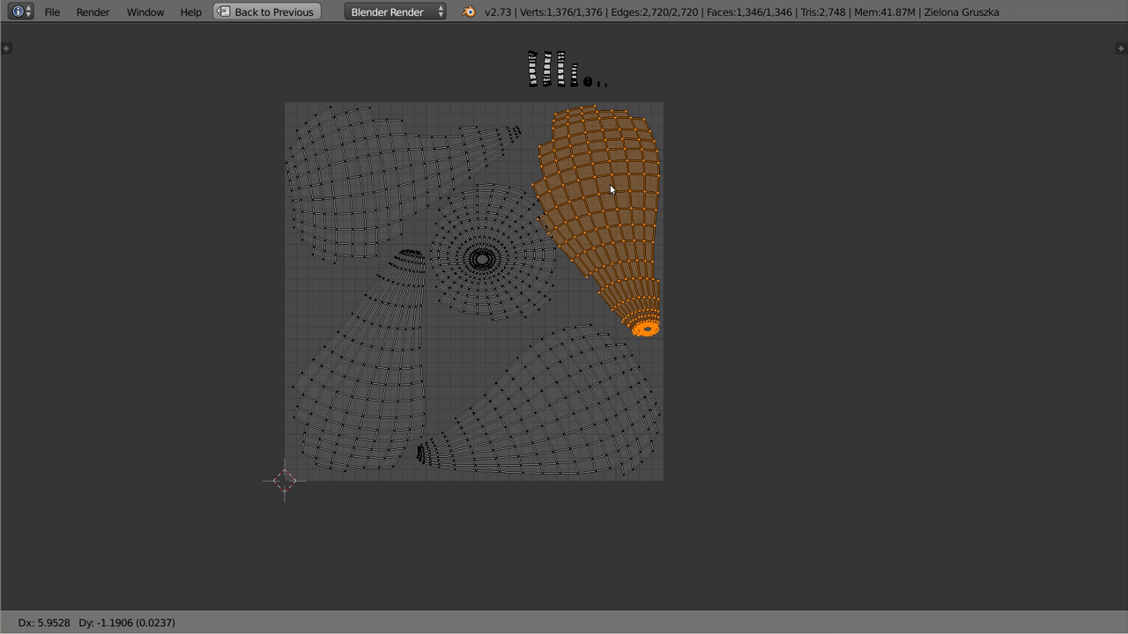
click(614, 191)
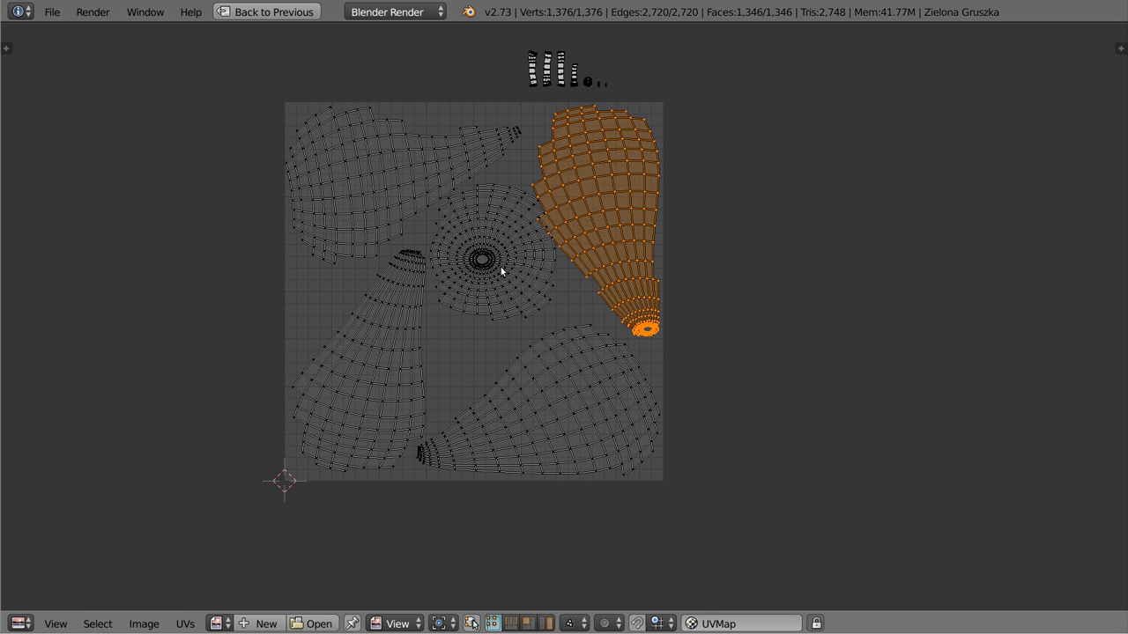
key(l)
key(g)
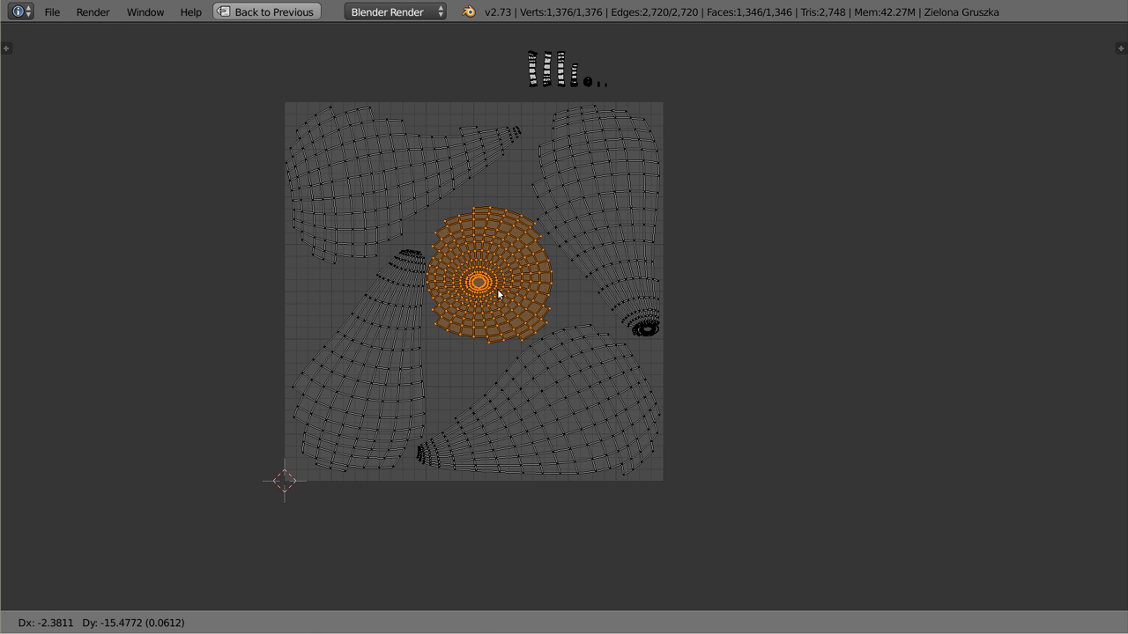
click(498, 295)
- Slightly rotate the left cone island, shift it lower left, and fine-tune the circular island
key(l)
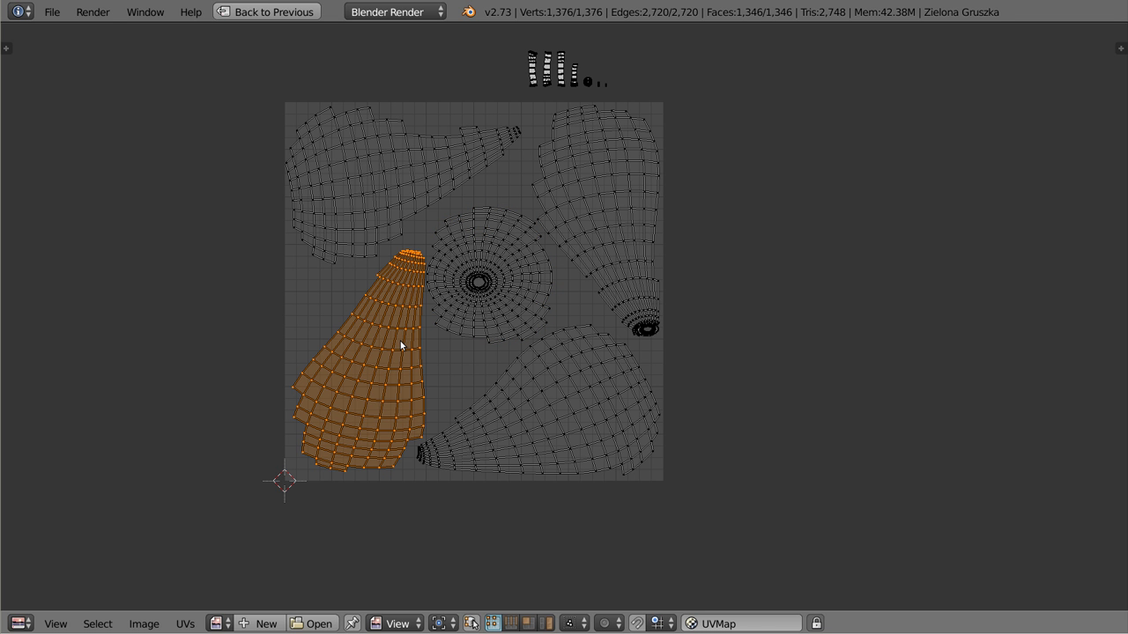
key(r)
click(451, 289)
key(g)
click(410, 335)
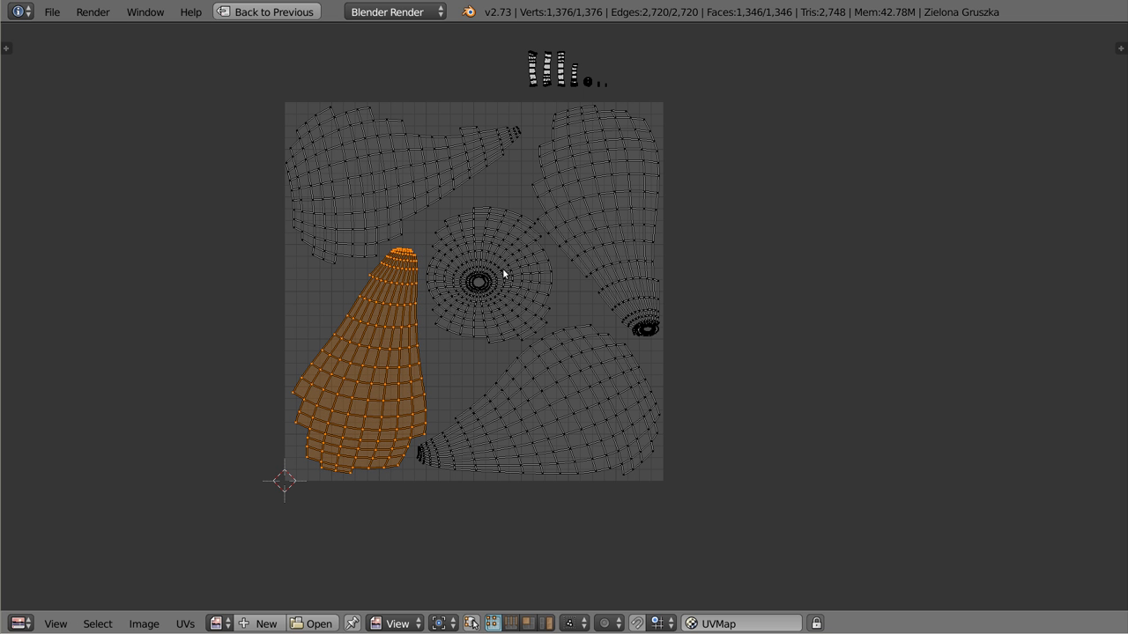
click(496, 275)
key(l)
key(g)
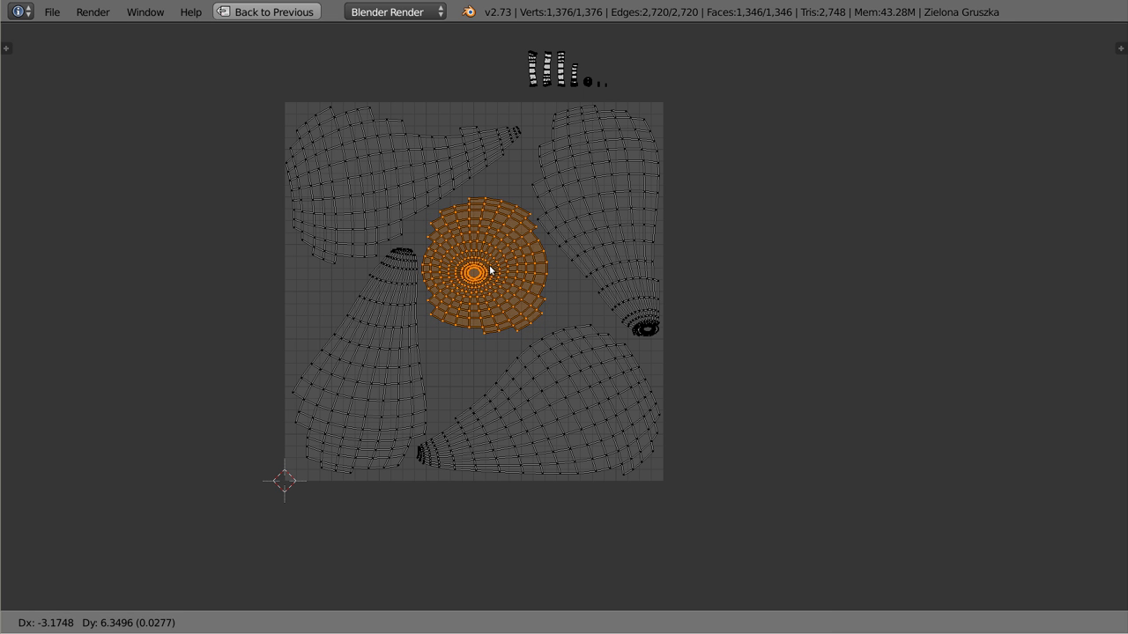
click(491, 270)
- Box-select the small stem islands sitting above the square
key(a)
key(b)
drag(517, 38, 623, 99)
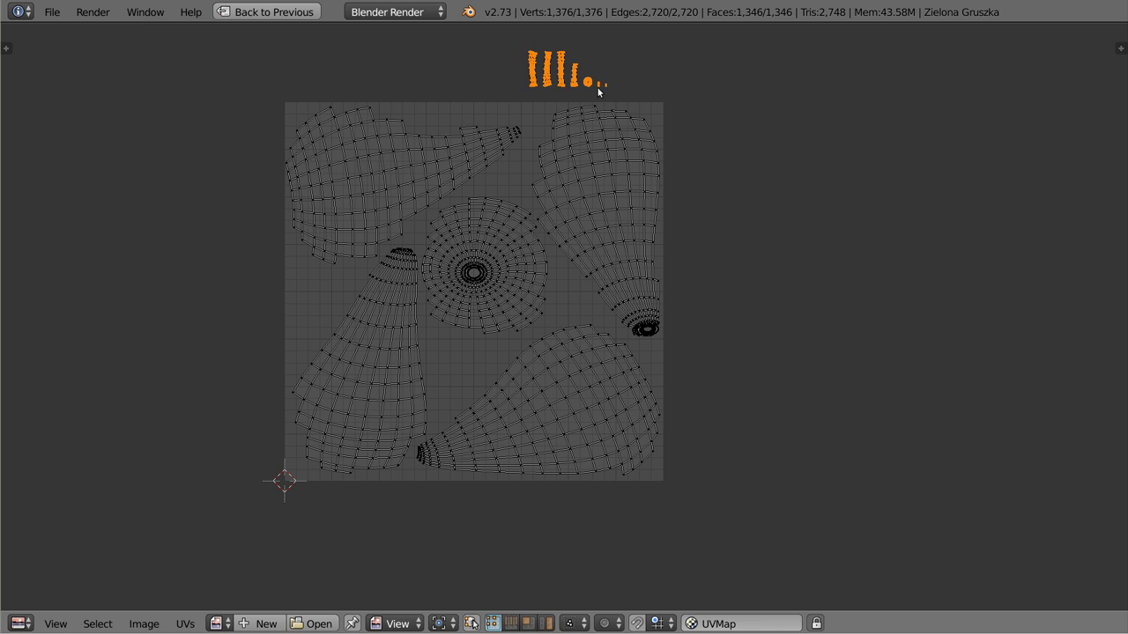
- Move the stem strips into the UV square beneath the round island
key(g)
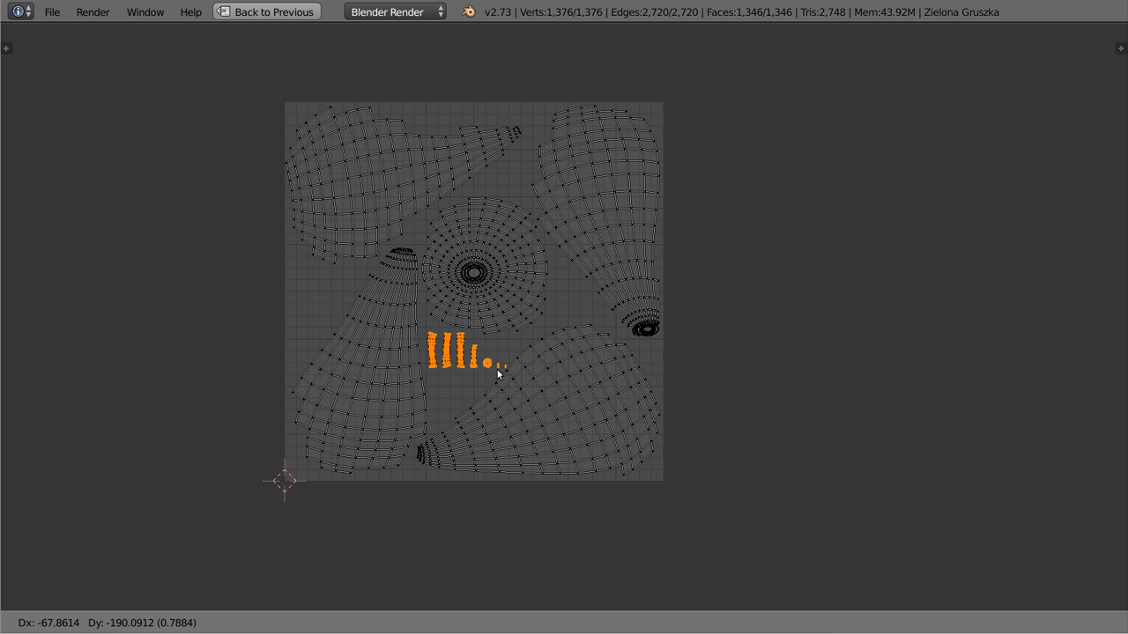
click(496, 369)
key(a)
key(b)
click(484, 356)
- Place the tiny round stem islands at the square's left edge, then select all islands
drag(507, 374, 513, 376)
scroll(511, 374, up, 6)
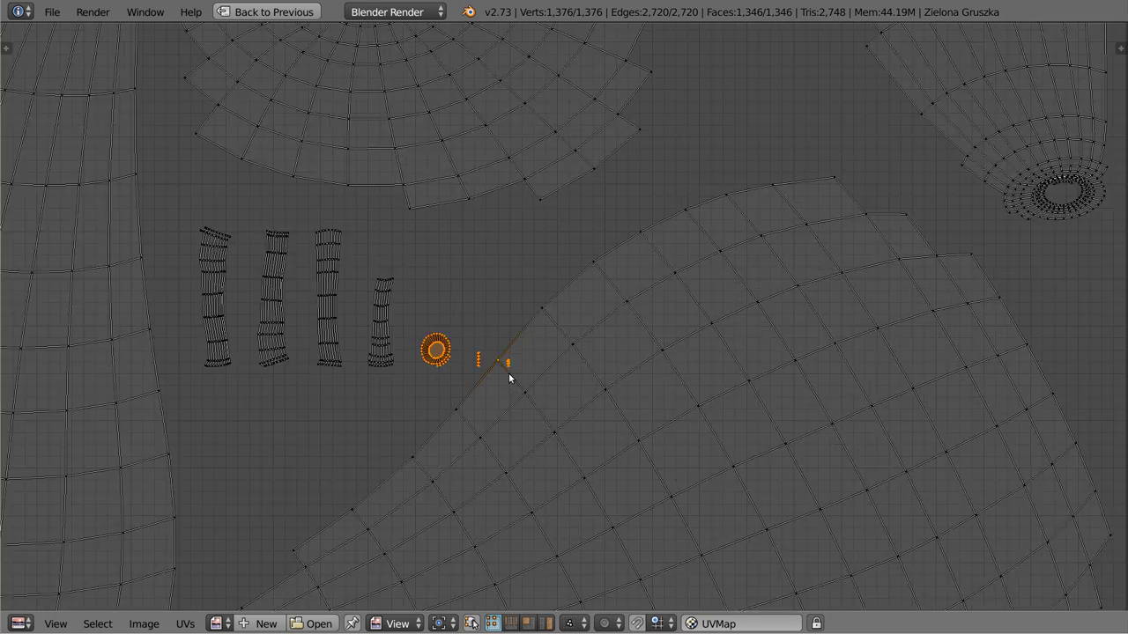
scroll(503, 368, up, 6)
scroll(481, 350, down, 4)
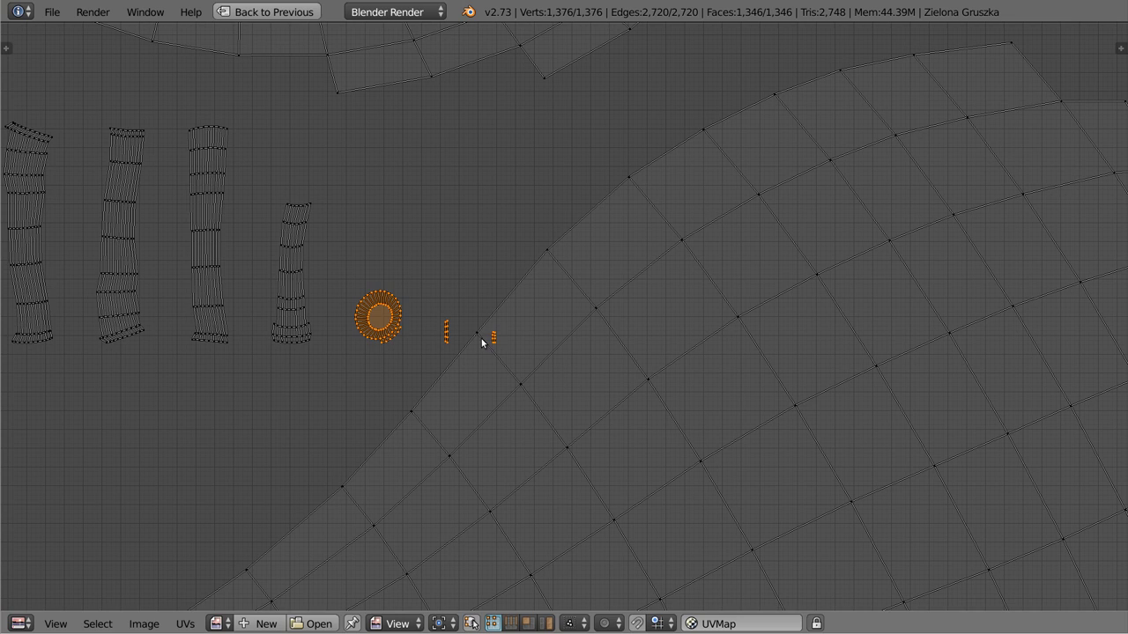
scroll(467, 321, down, 4)
scroll(475, 335, down, 3)
key(g)
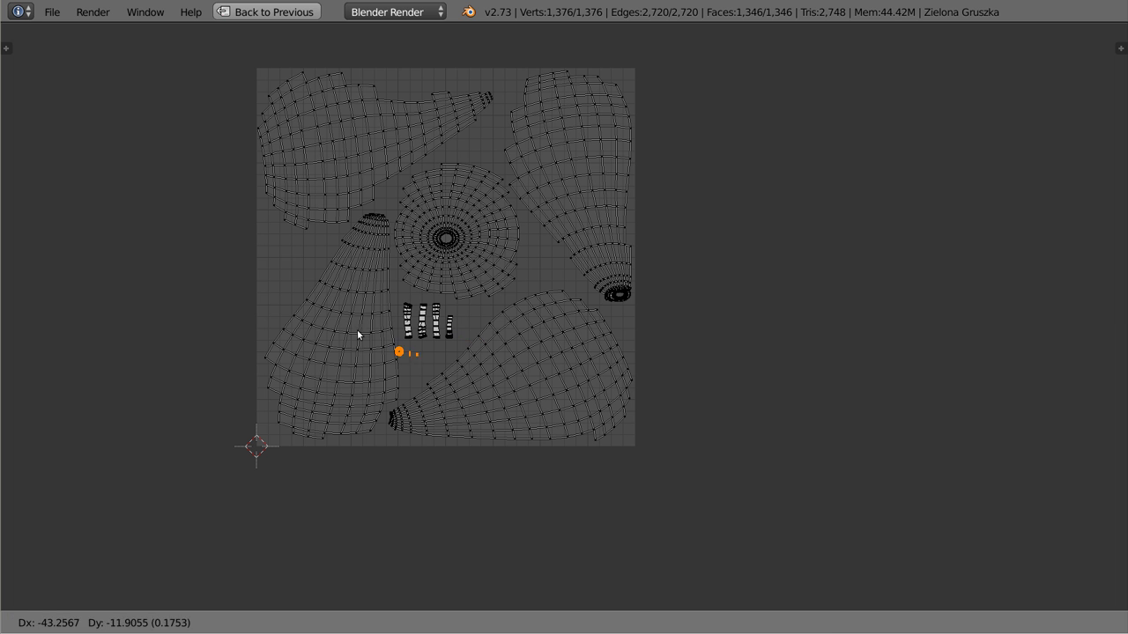
click(300, 265)
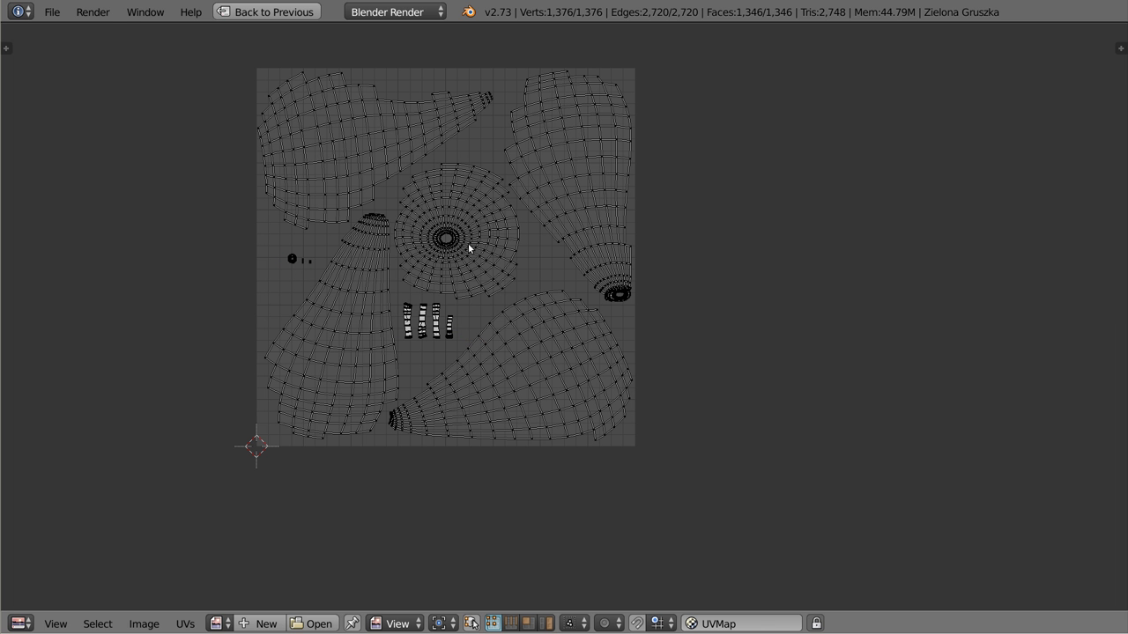
middle_drag(469, 249, 534, 279)
key(a)
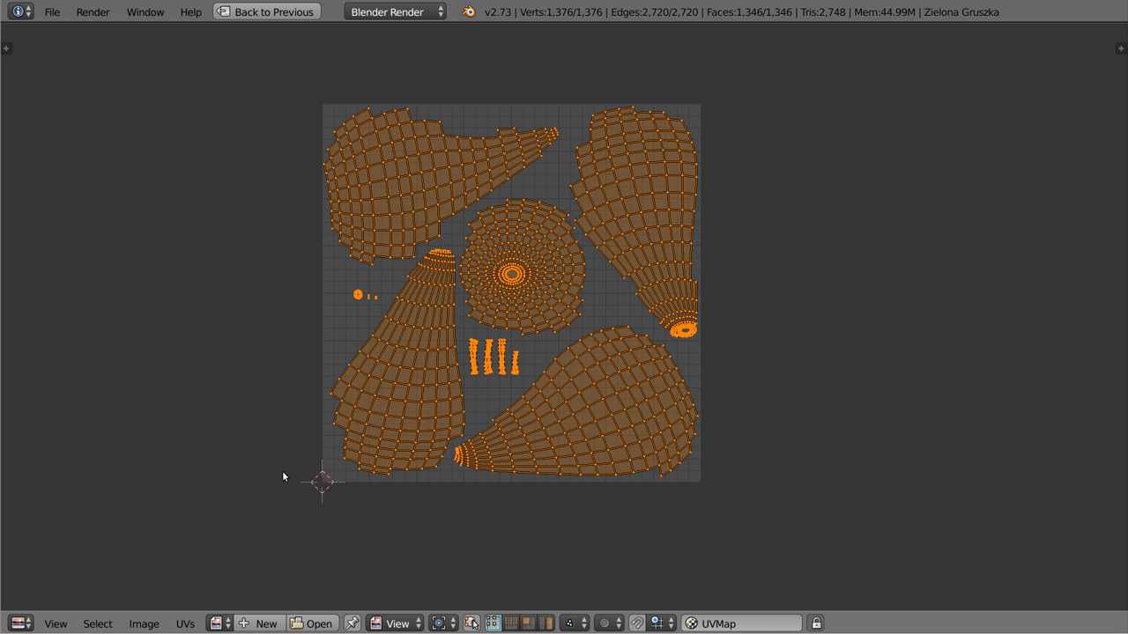
- Set up a new 1024 × 1024 image named gruszka with UV Grid generated type
click(262, 624)
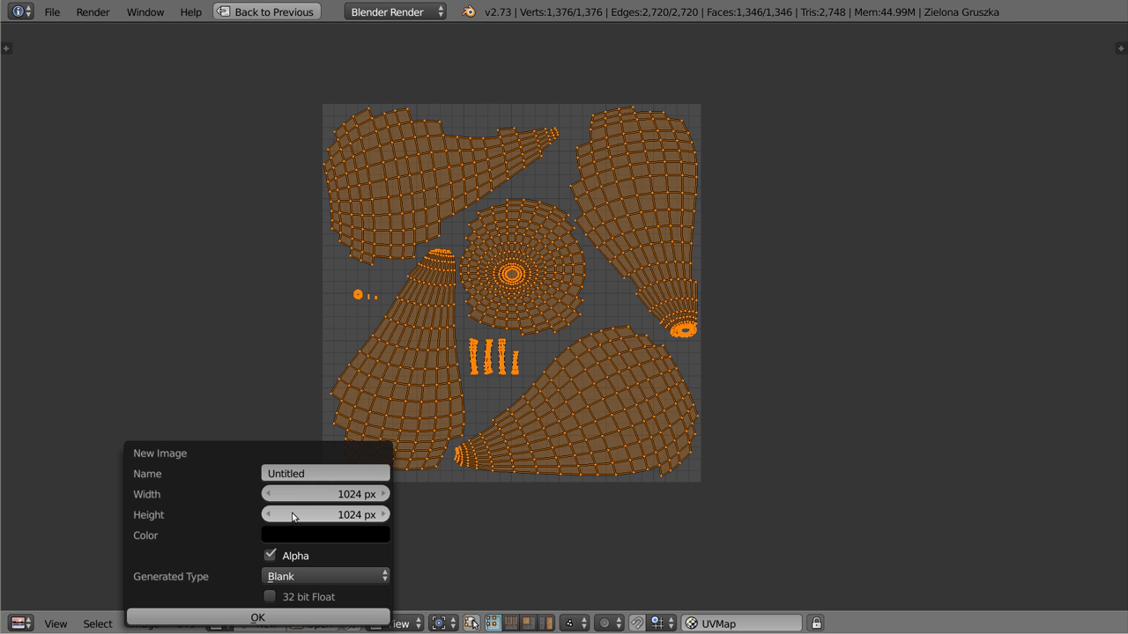
click(313, 473)
text(grus)
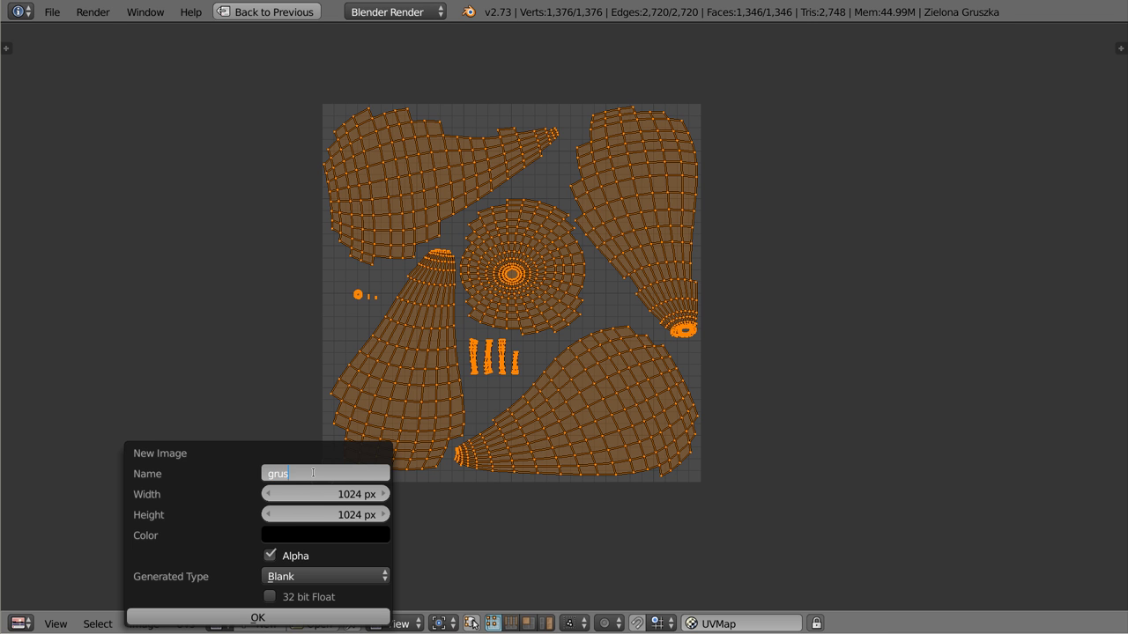
text(zka\)
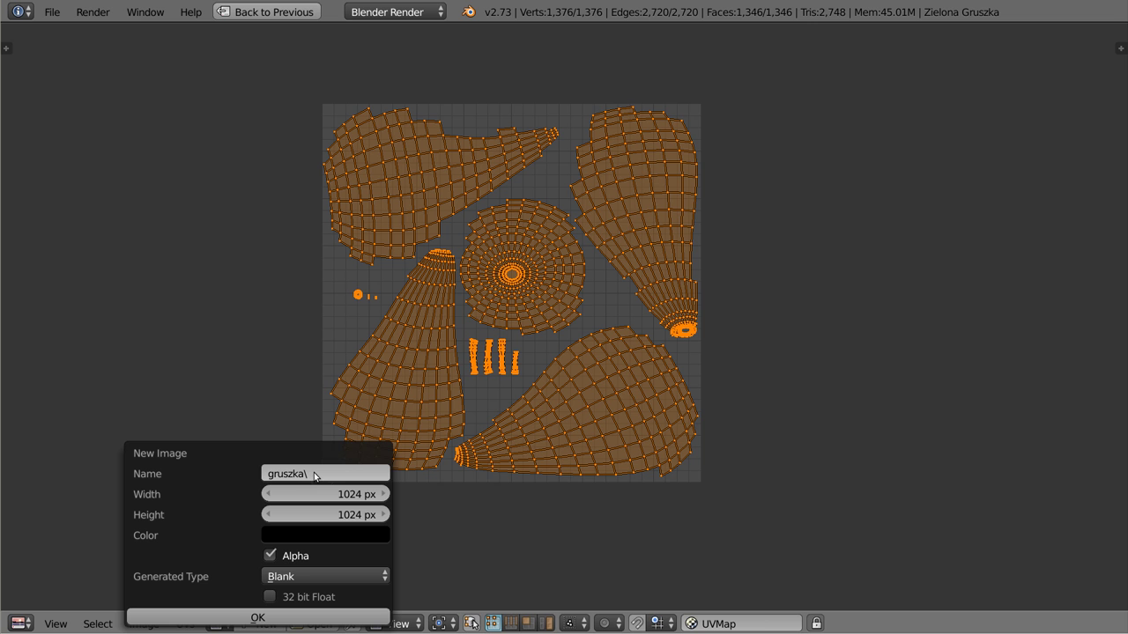
double_click(313, 474)
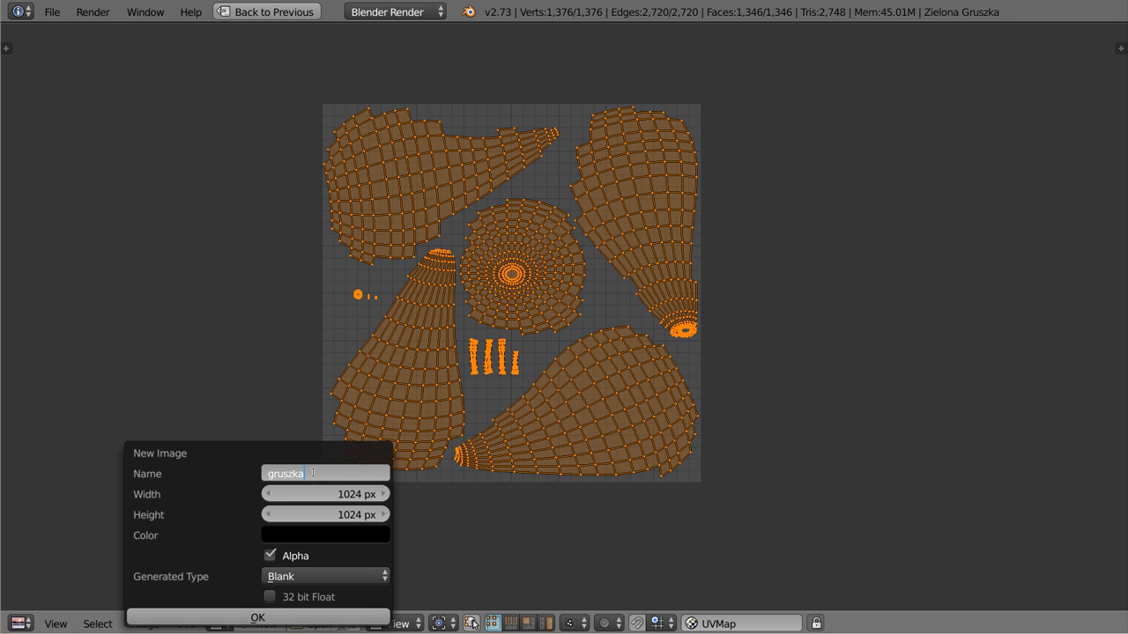
key(Return)
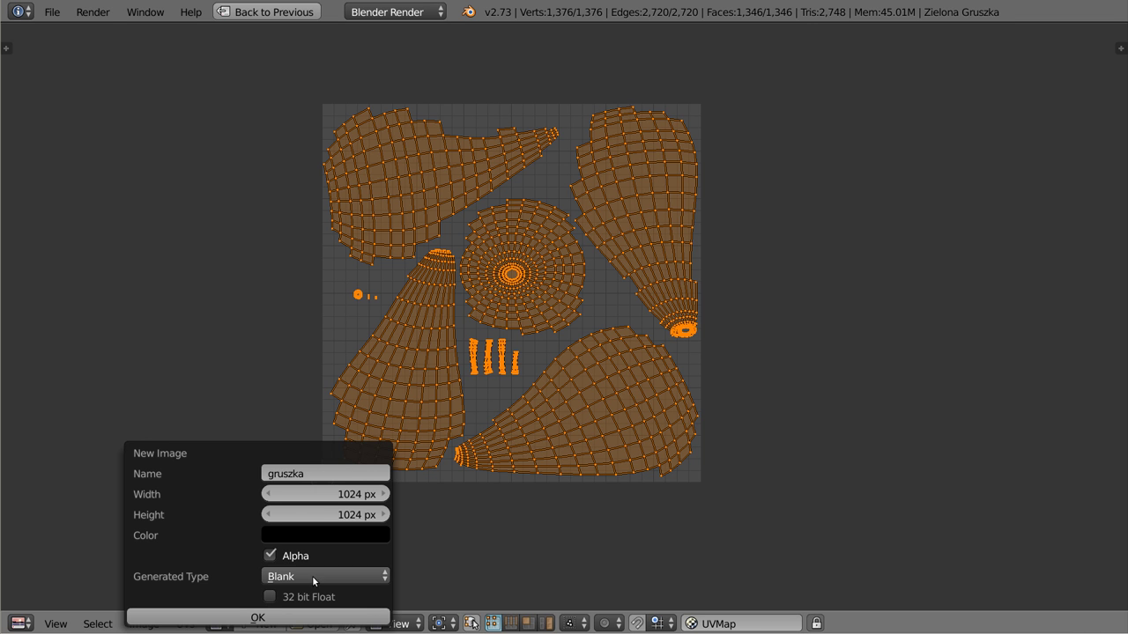
click(308, 572)
click(305, 536)
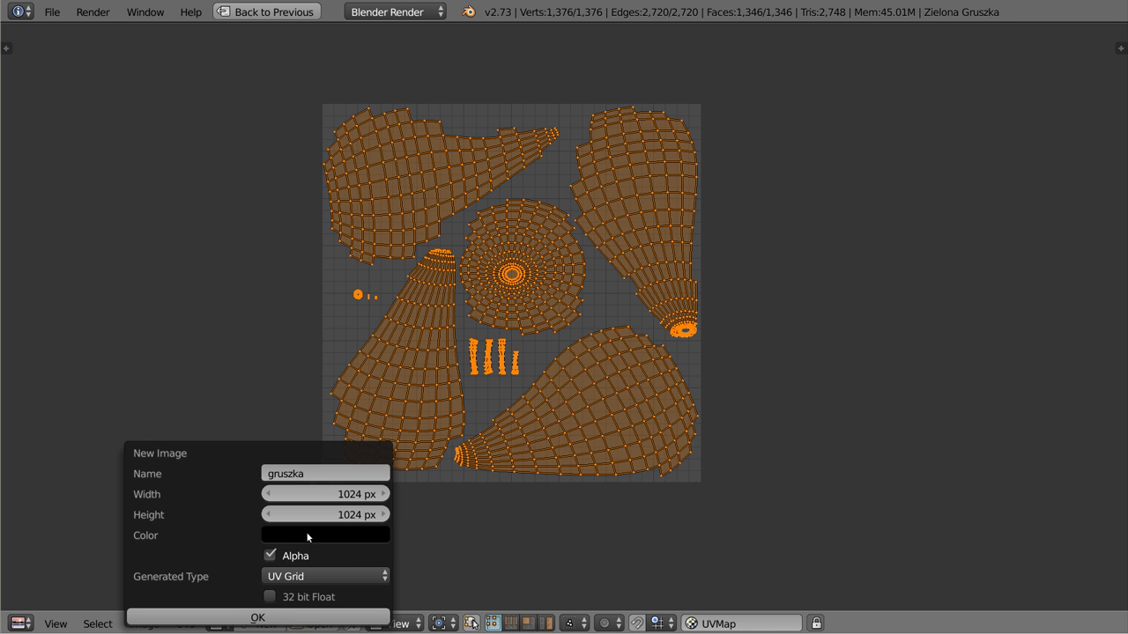
- Create the gruszka UV Grid image and view it in the image editor
click(262, 621)
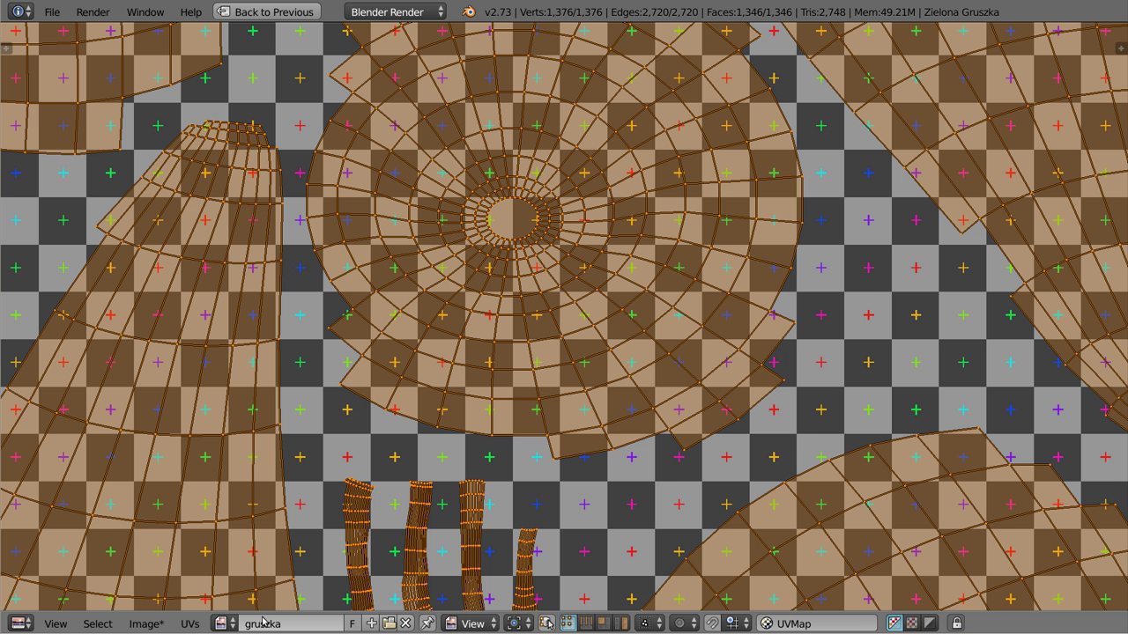
scroll(533, 270, down, 4)
scroll(537, 269, down, 2)
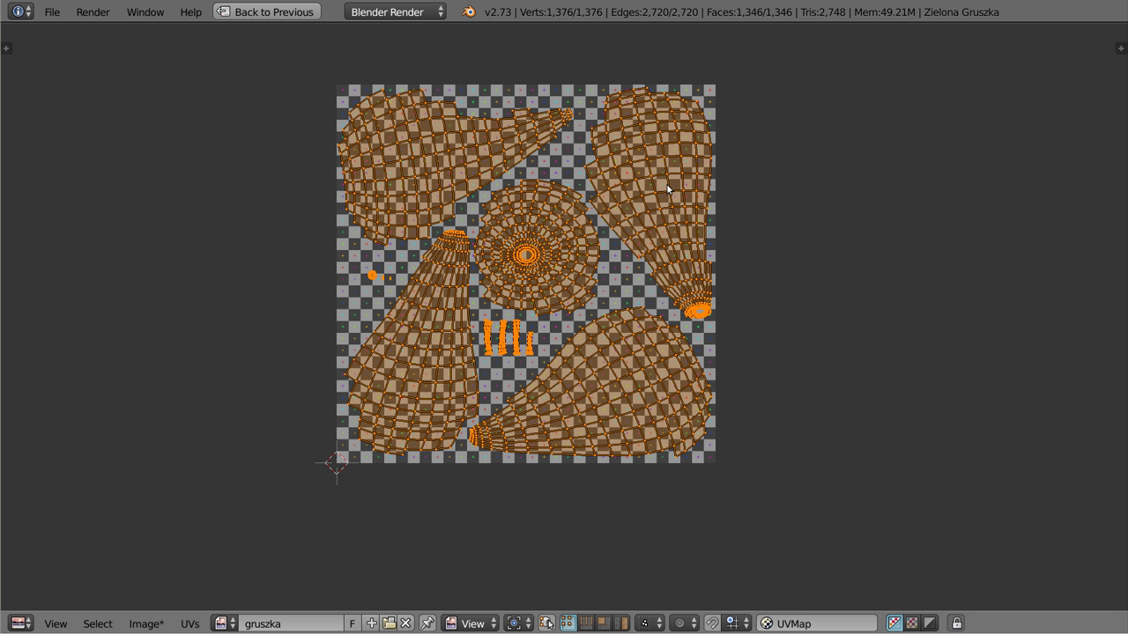
middle_drag(539, 238, 547, 268)
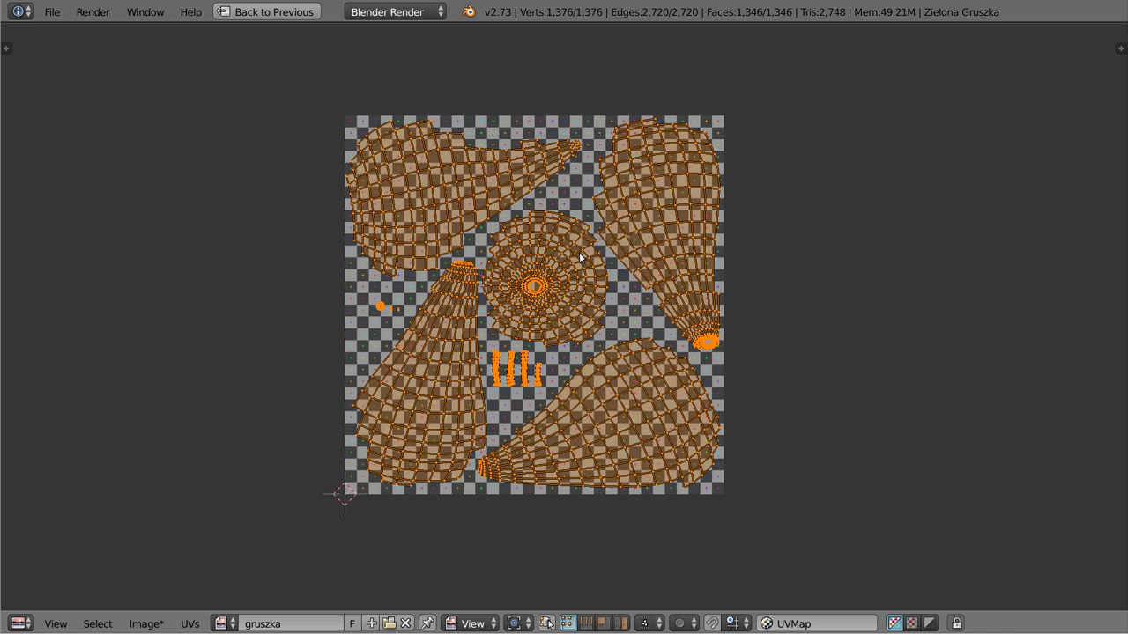
- Show the pear in Object Mode in a maximized 3D view, covered by the checker texture
key(ctrl+Up)
key(Tab)
key(ctrl+Up)
scroll(759, 291, up, 2)
scroll(728, 338, up, 3)
scroll(696, 361, down, 1)
scroll(657, 377, down, 1)
mouse_move(649, 377)
middle_down()
mouse_move(767, 377)
mouse_move(738, 350)
mouse_move(649, 352)
mouse_move(725, 35)
mouse_move(699, 338)
mouse_move(569, 302)
mouse_move(855, 327)
mouse_move(593, 365)
mouse_move(722, 362)
mouse_move(644, 297)
mouse_move(538, 170)
mouse_move(589, 321)
mouse_move(628, 308)
mouse_move(604, 331)
middle_up()
scroll(628, 309, down, 2)
scroll(590, 279, up, 2)
scroll(591, 282, up, 2)
scroll(593, 287, up, 1)
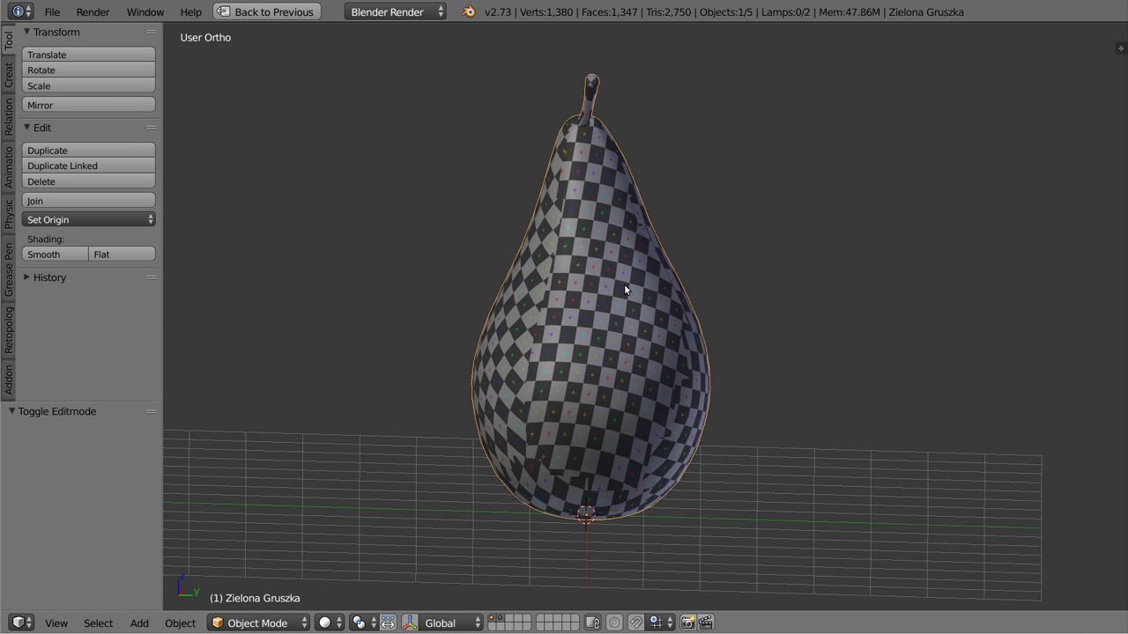
- Restore the layout, recentre the pear, and browse the pear photos in pear-project-paint
key(ctrl+Up)
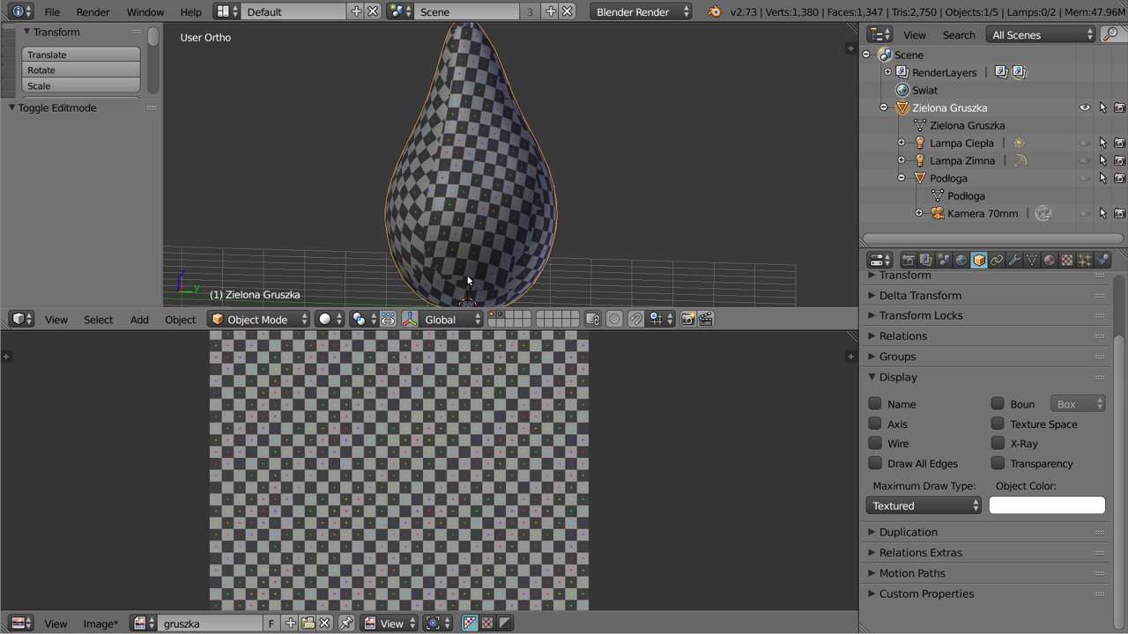
drag(776, 330, 776, 435)
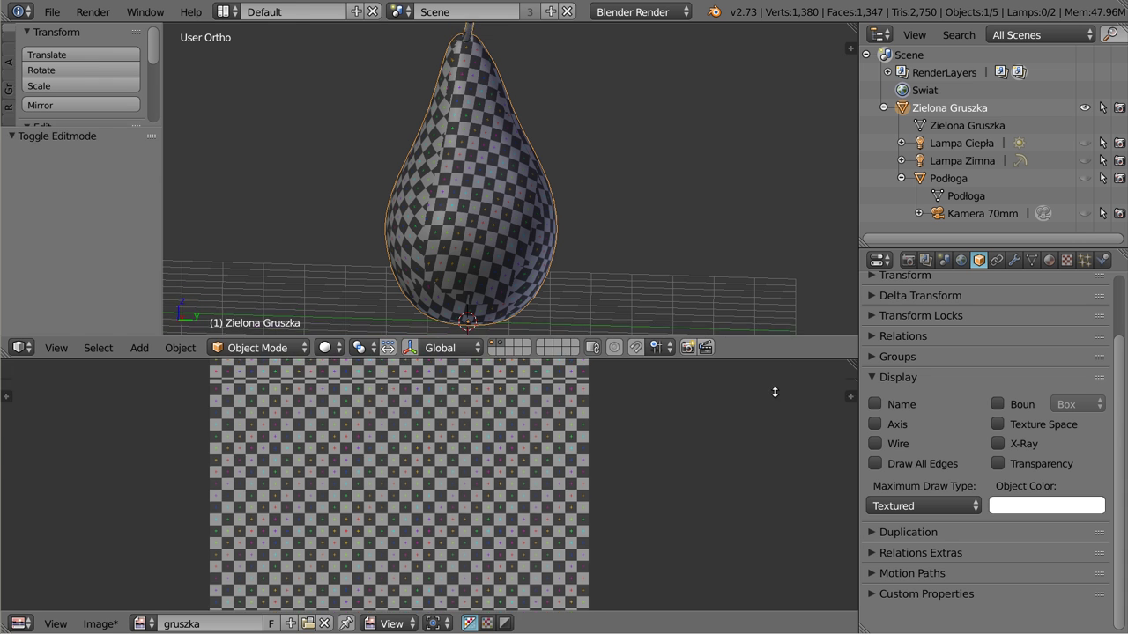
shift+middle_drag(500, 210, 516, 219)
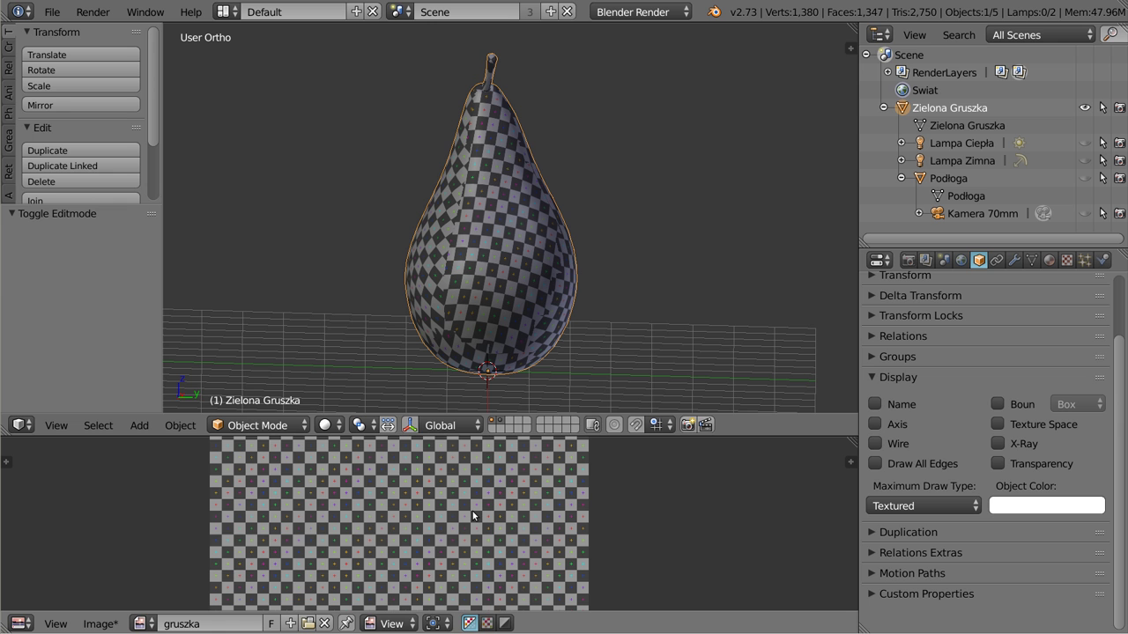
click(97, 625)
click(128, 586)
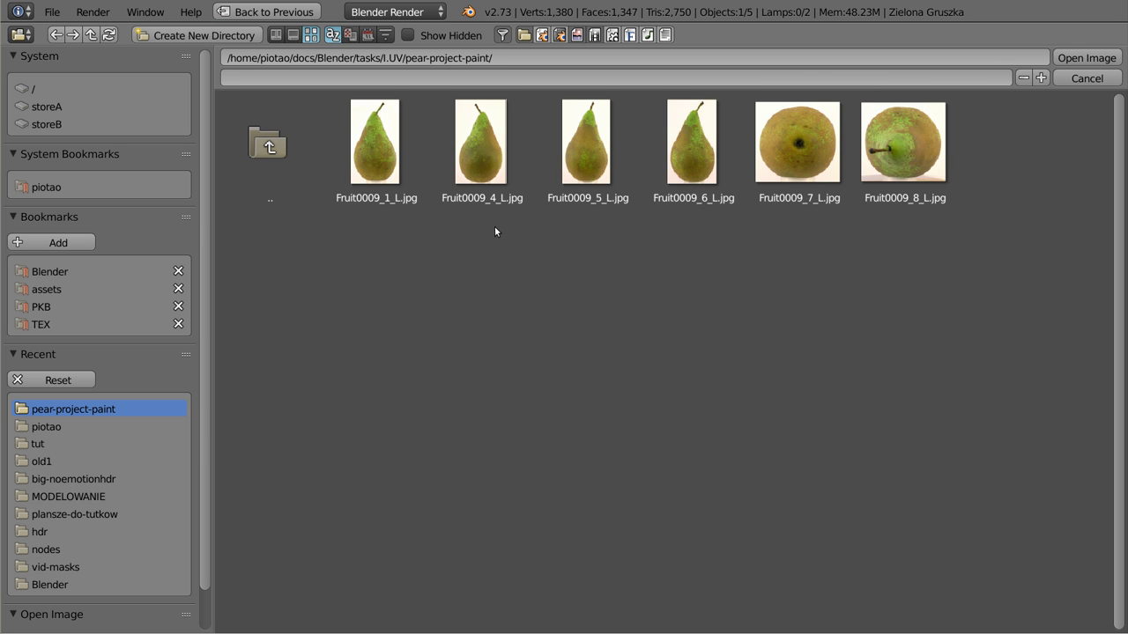
- Load Fruit0009_6_L.jpg into the image editor and orbit the pear side-on
click(701, 154)
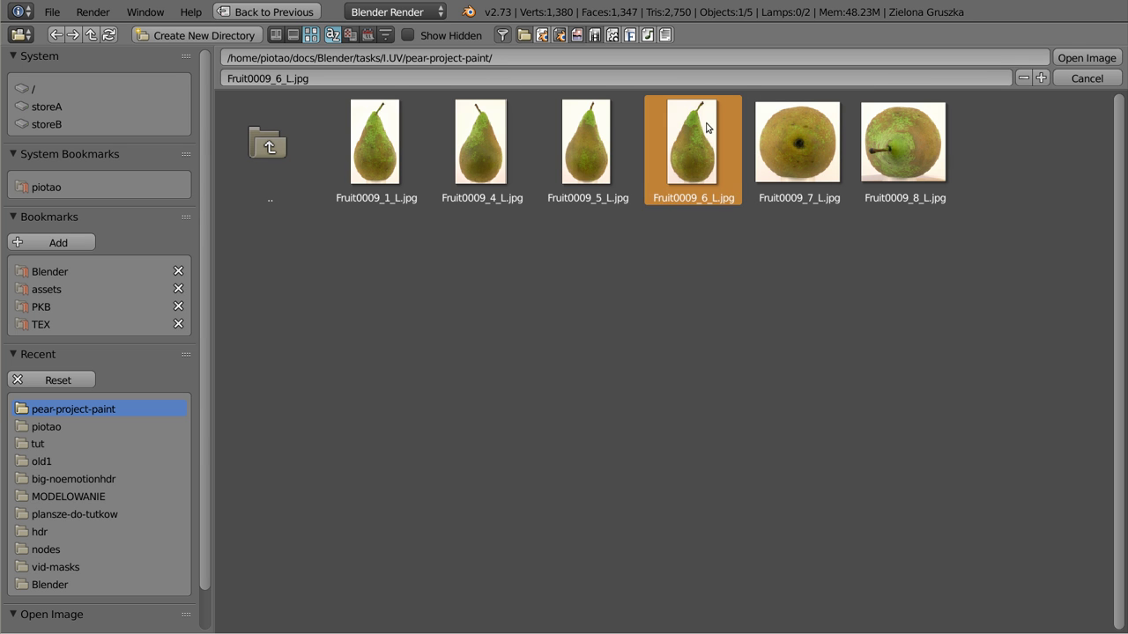
click(1086, 57)
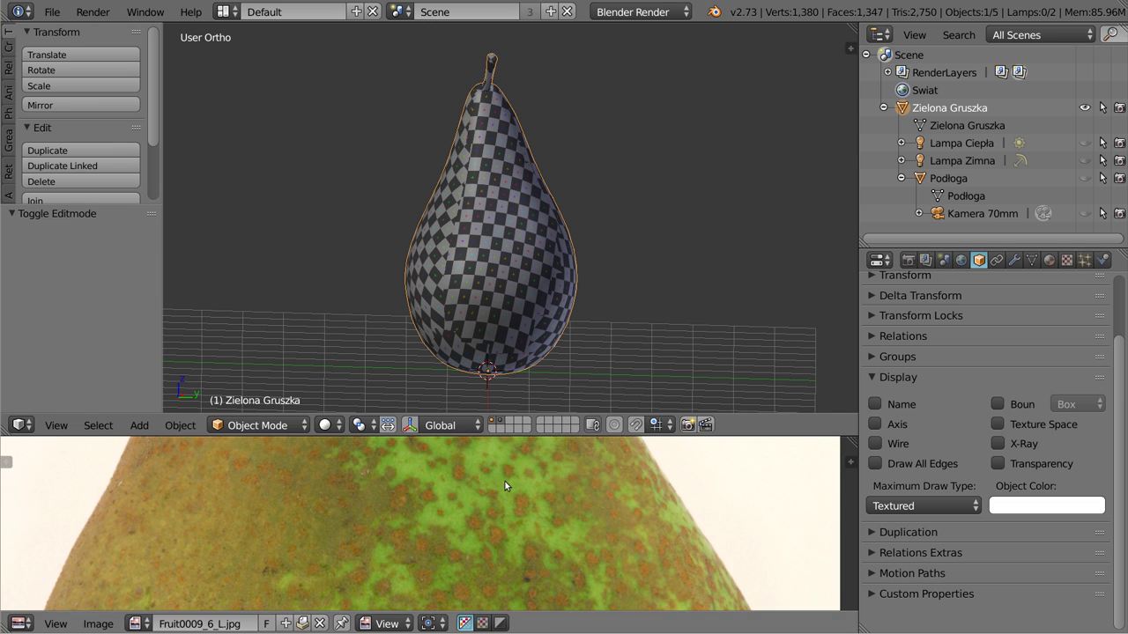
scroll(419, 482, down, 6)
scroll(420, 499, down, 2)
scroll(405, 524, down, 1)
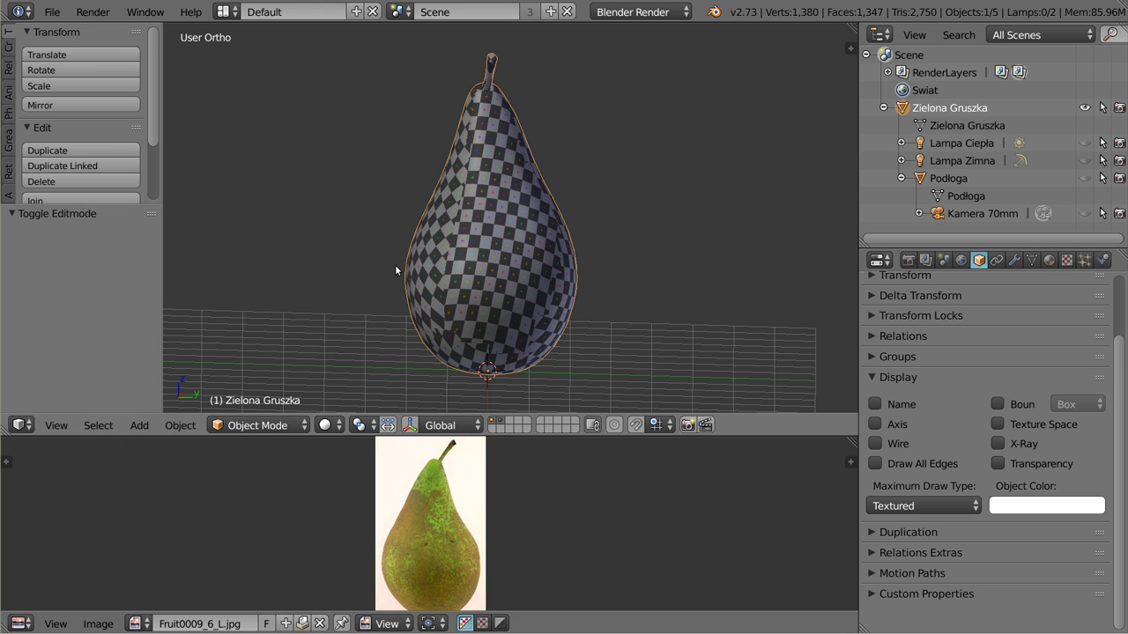
middle_drag(458, 232, 482, 223)
- Enter Edit Mode and rename the pear's UV map to gruszka
key(Tab)
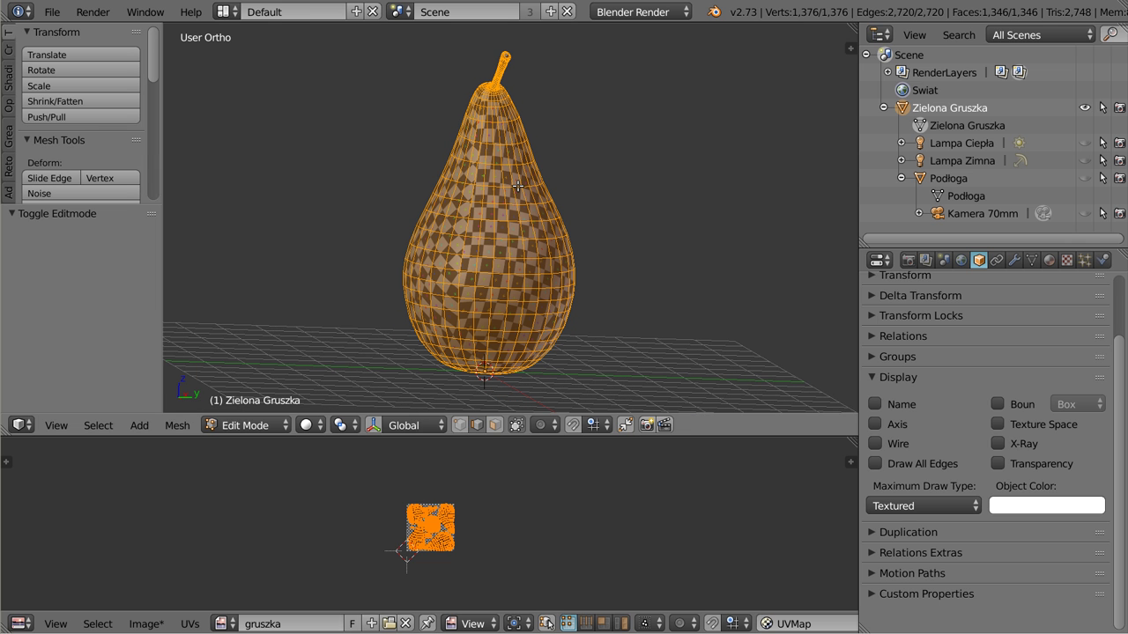
scroll(432, 542, up, 3)
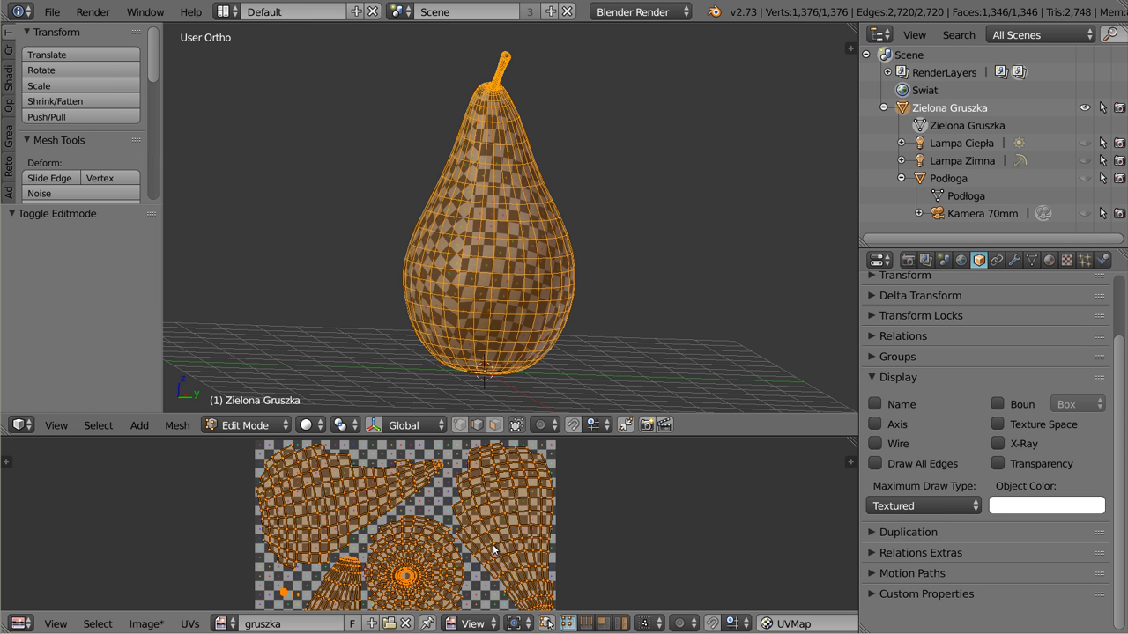
middle_drag(408, 566, 447, 492)
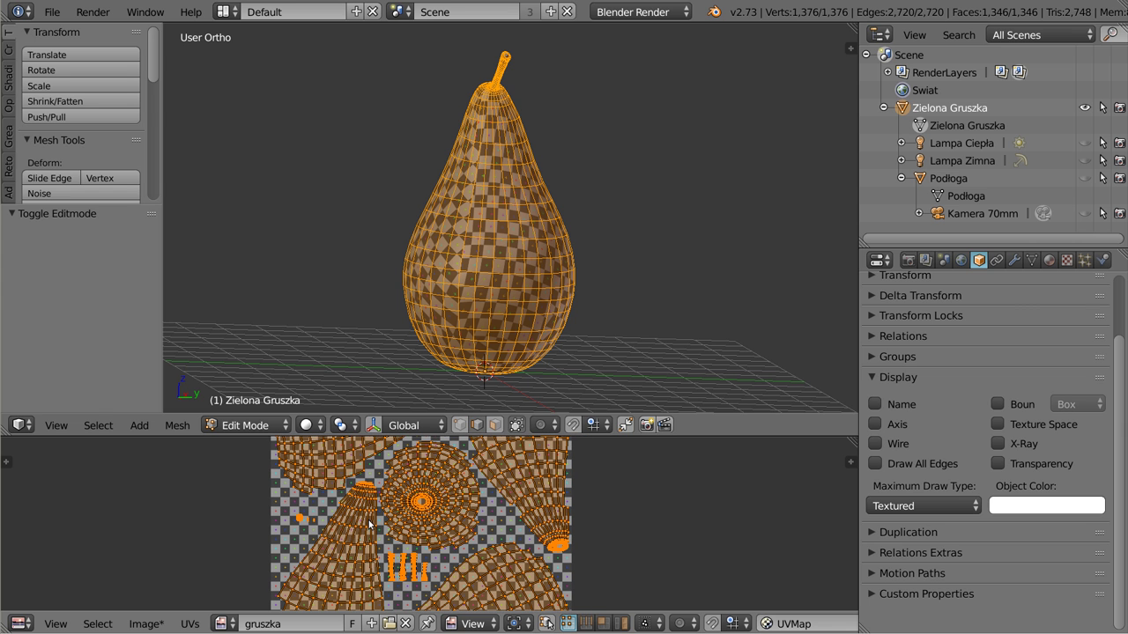
click(1032, 260)
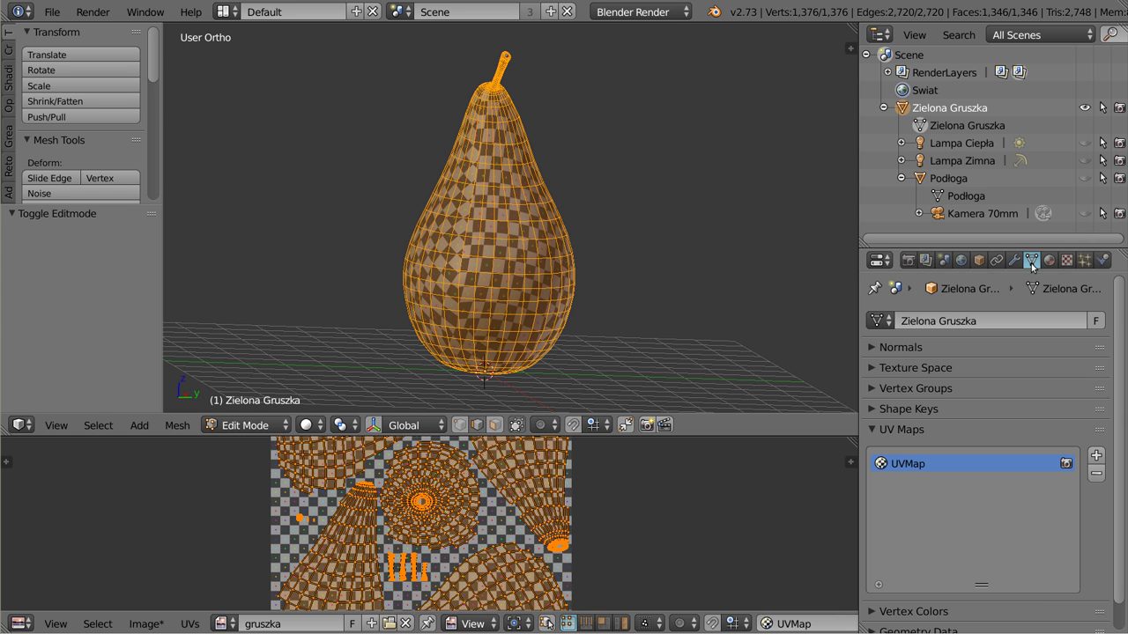
double_click(908, 463)
text(ma)
key(Return)
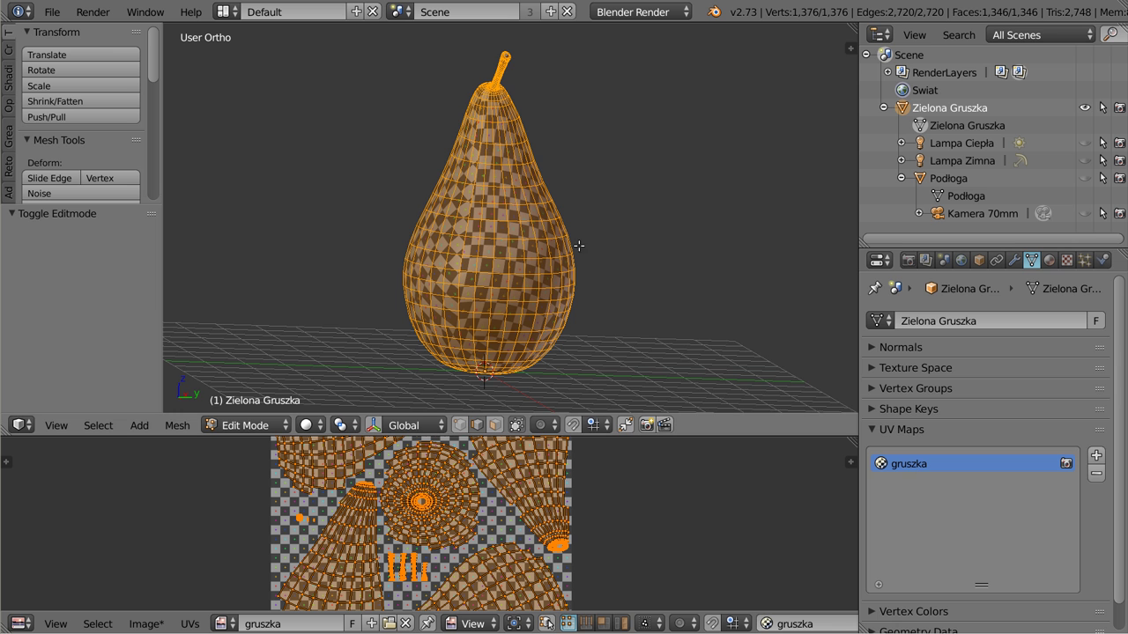
- View the pear in Front Ortho and frame the whole mesh
key(KP_1)
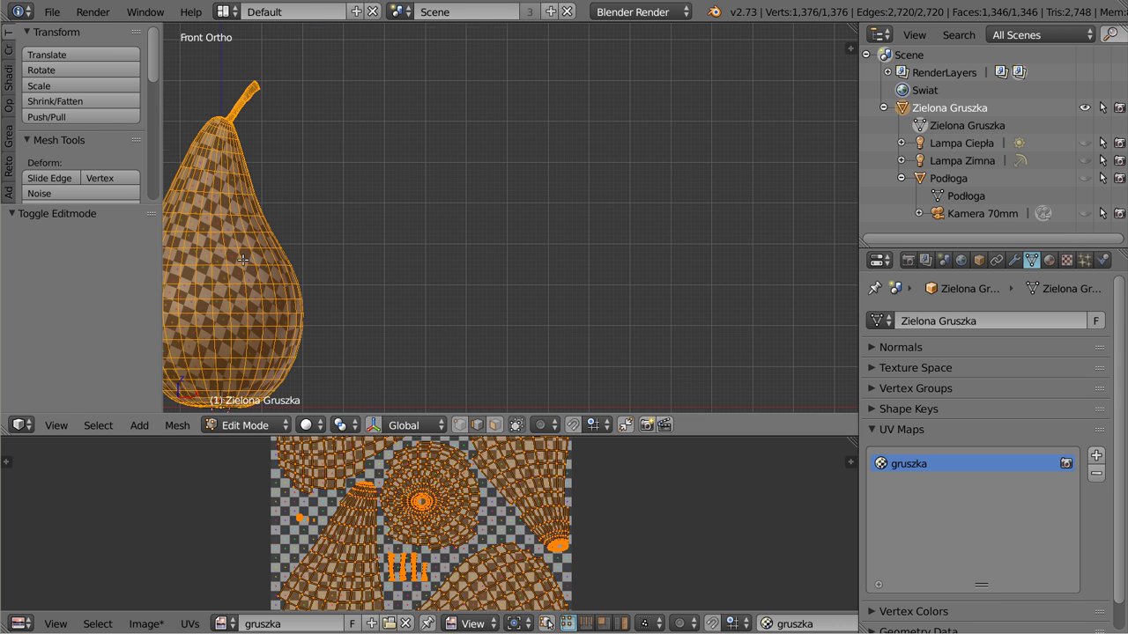
key(KP_Decimal)
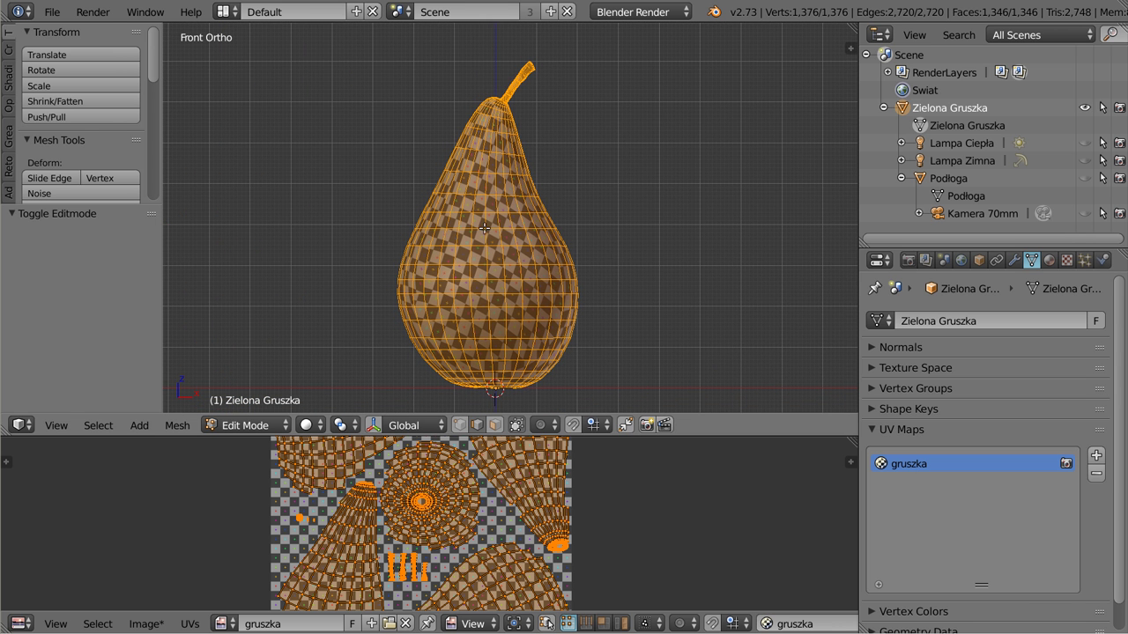
click(715, 14)
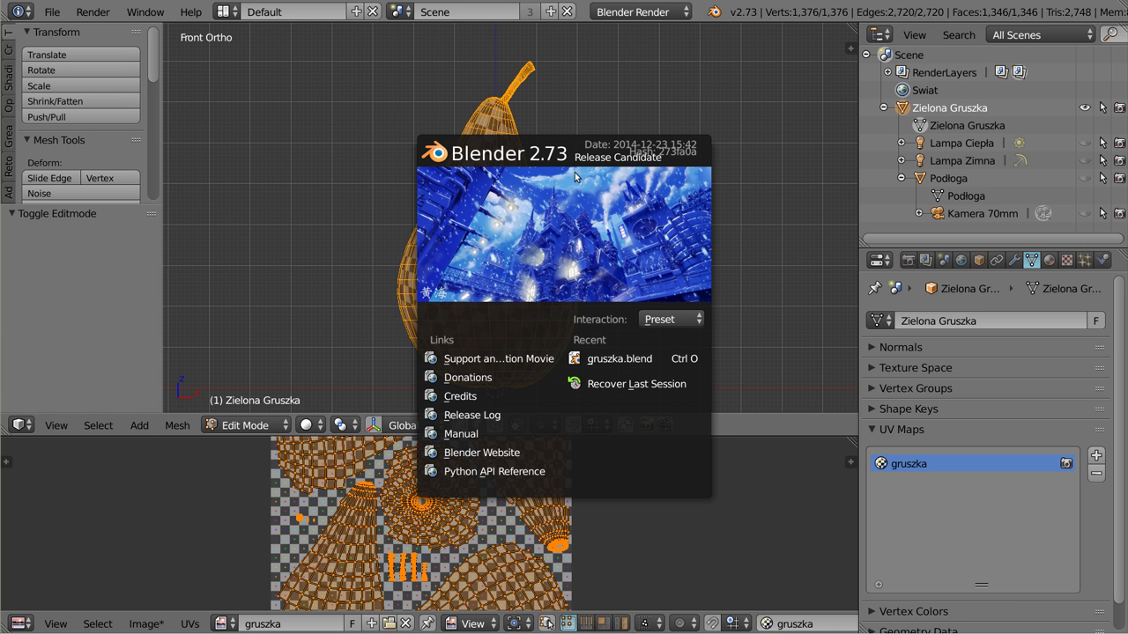
click(574, 258)
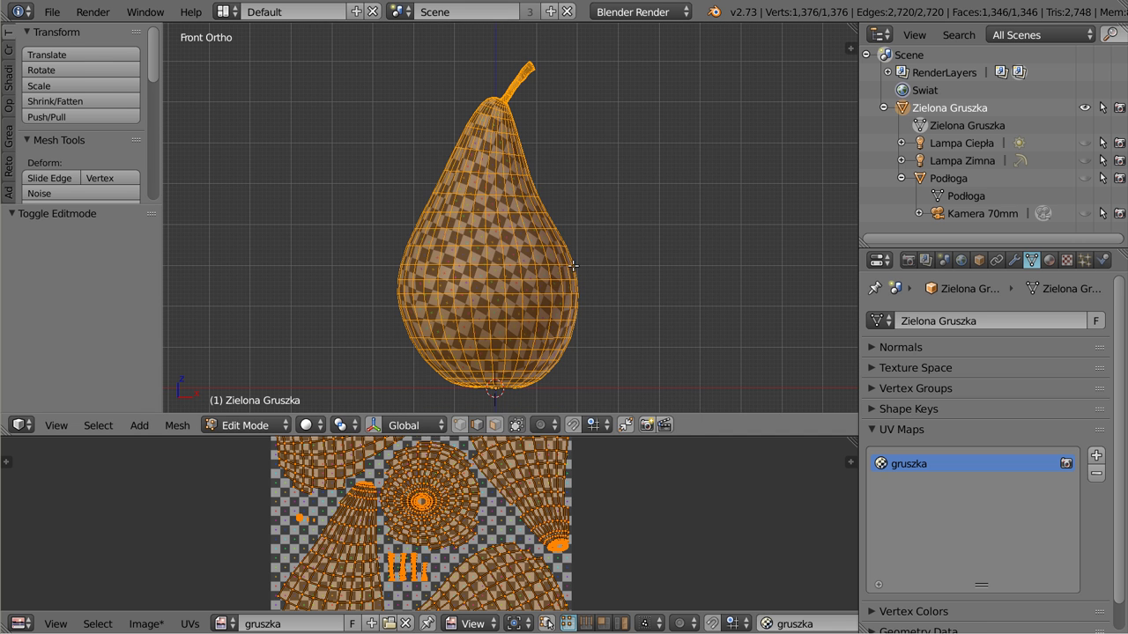
scroll(490, 265, up, 1)
key(KP_Decimal)
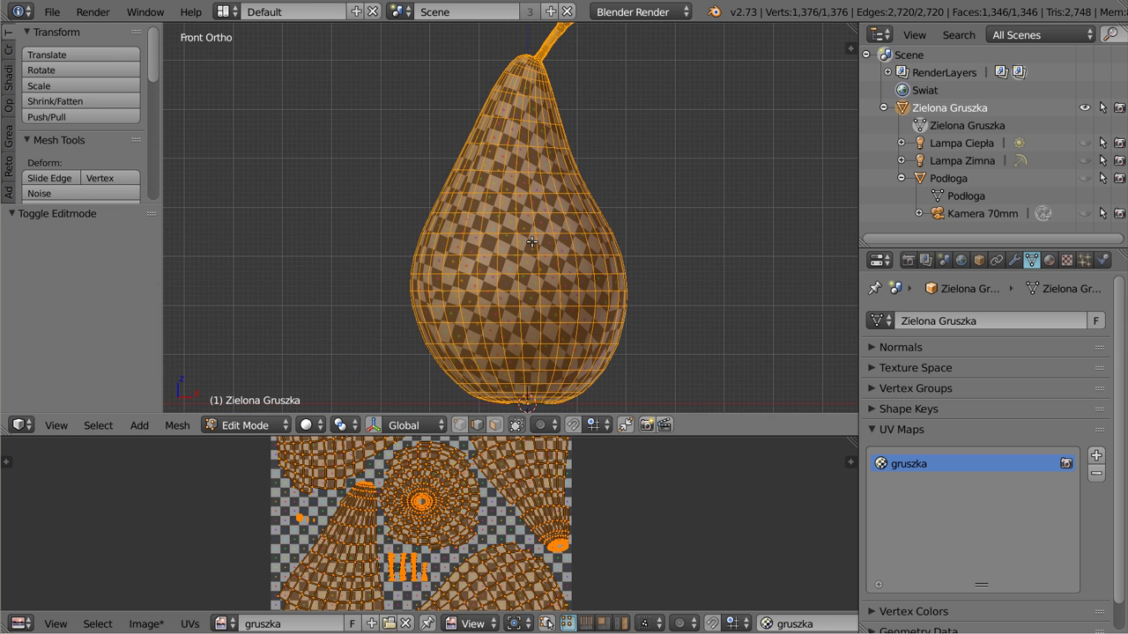
- Add a UV map named projekcja-bok
click(1095, 460)
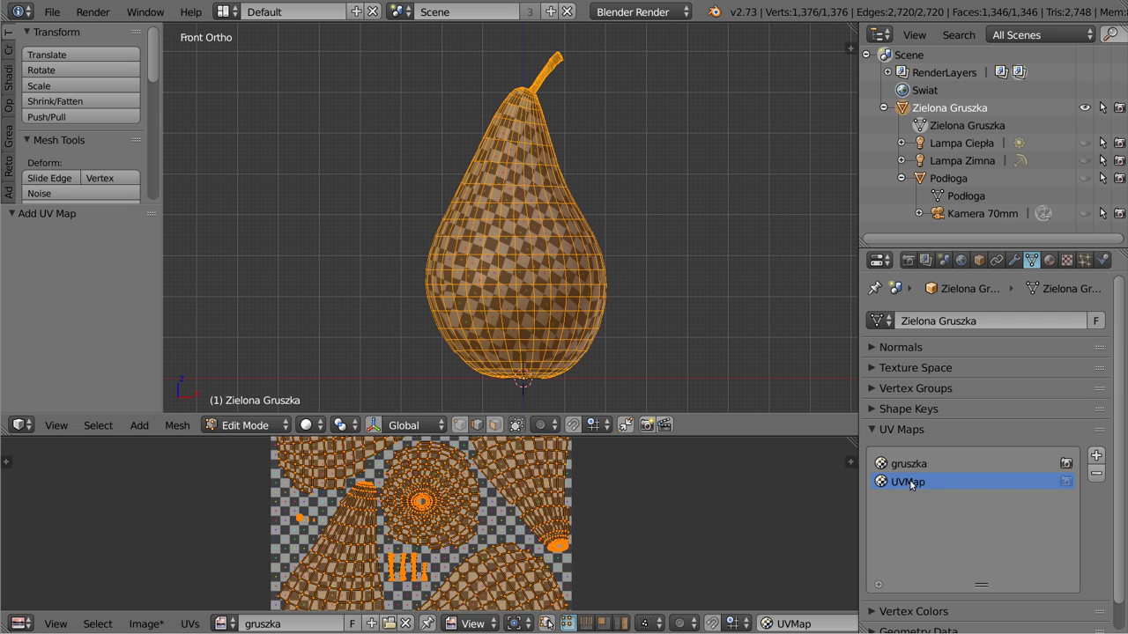
double_click(911, 483)
text(projekcja-bok)
key(Return)
- Add a UV map named projekcja-dół, make projekcja-bok active, and enlarge the UV editor
click(1096, 455)
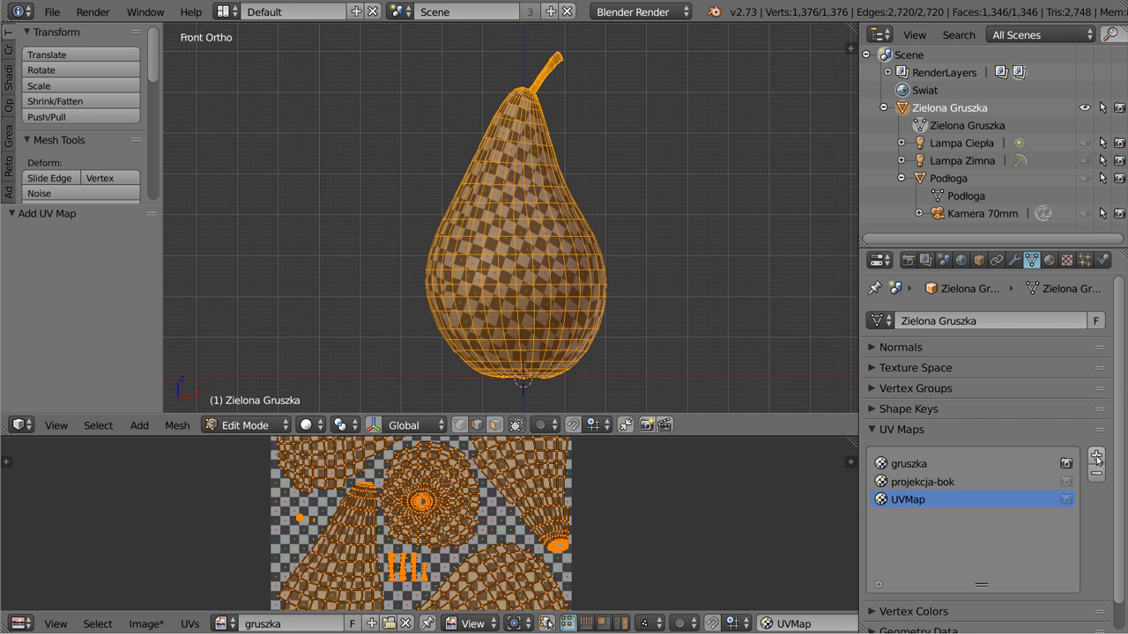
double_click(918, 500)
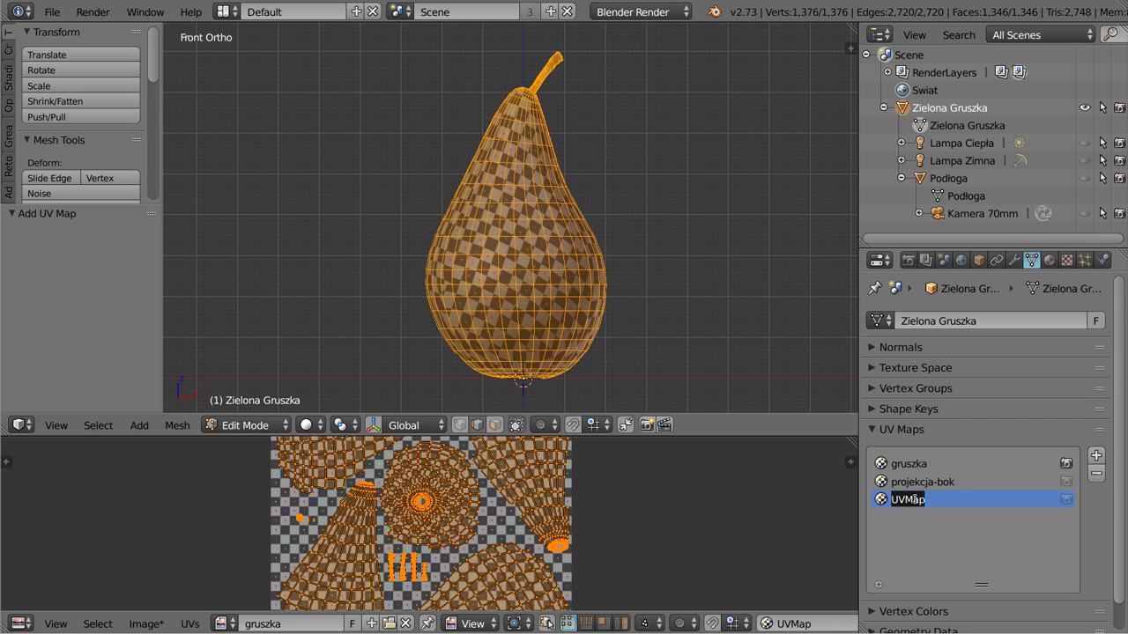
text(projekcja-dó)
text(ł)
key(Return)
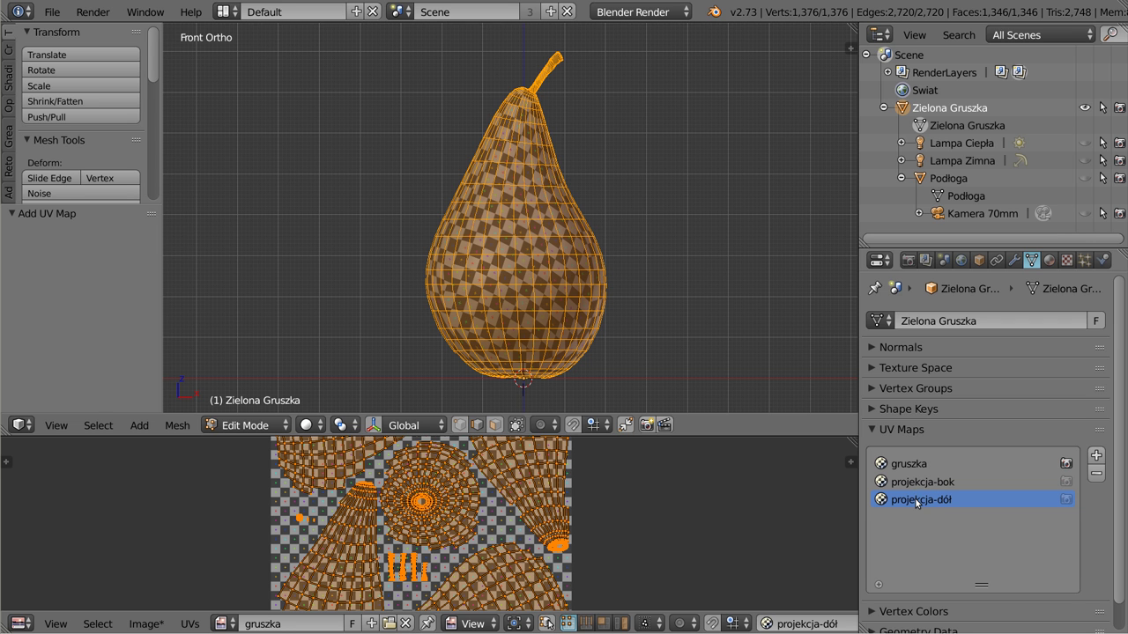
click(914, 484)
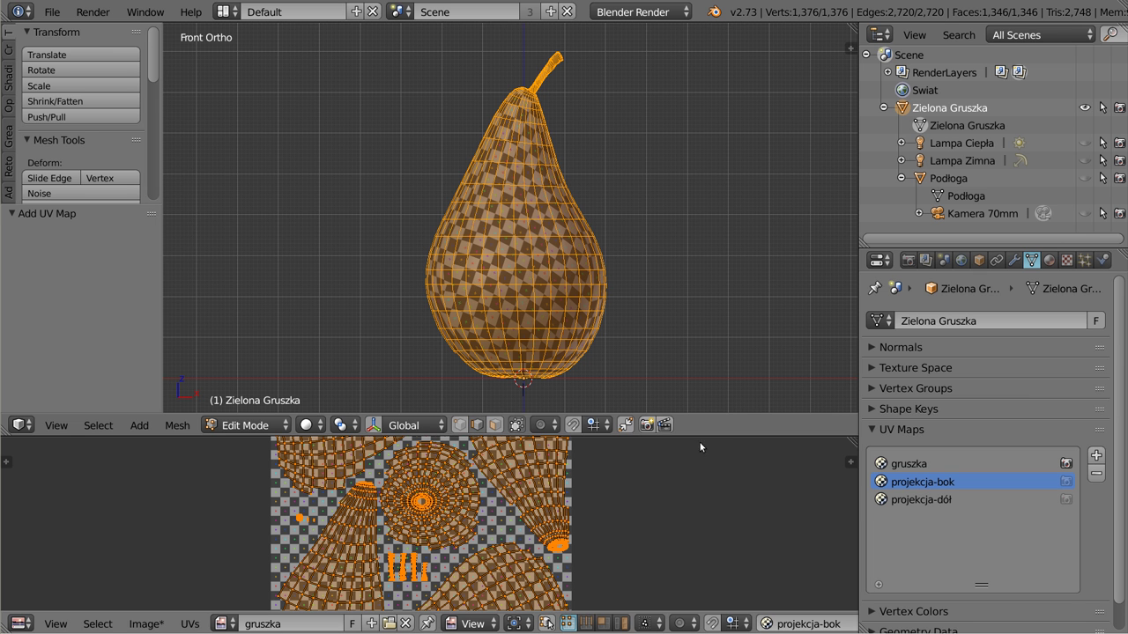
drag(705, 434, 723, 291)
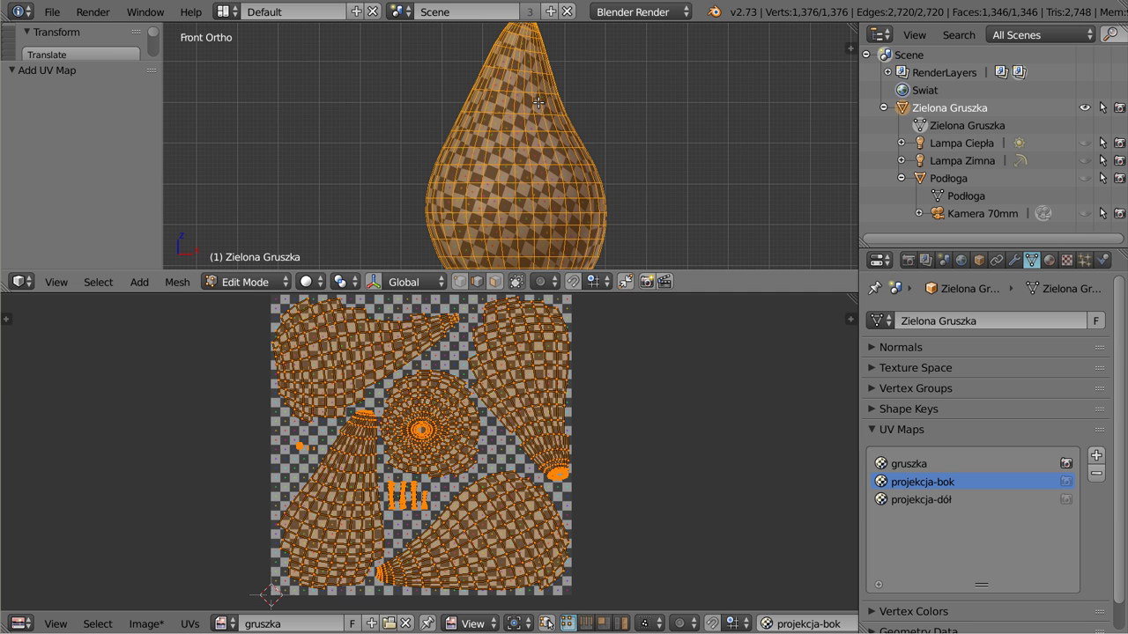
- Project the pear's UVs from the front view and show Fruit0009_6_L.jpg behind them
key(u)
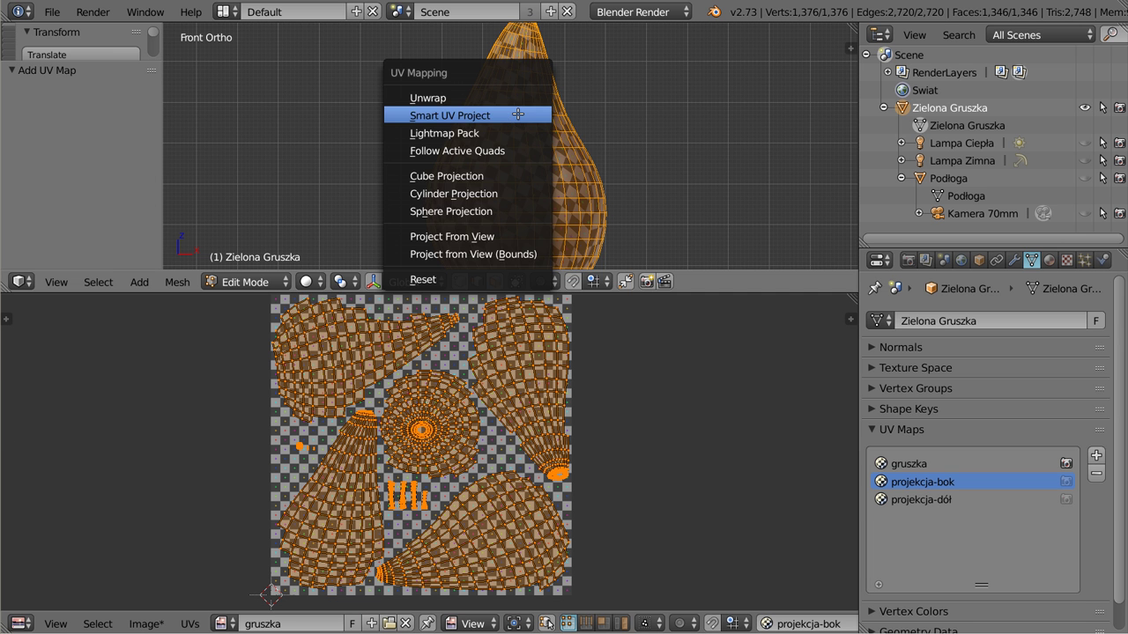
click(500, 237)
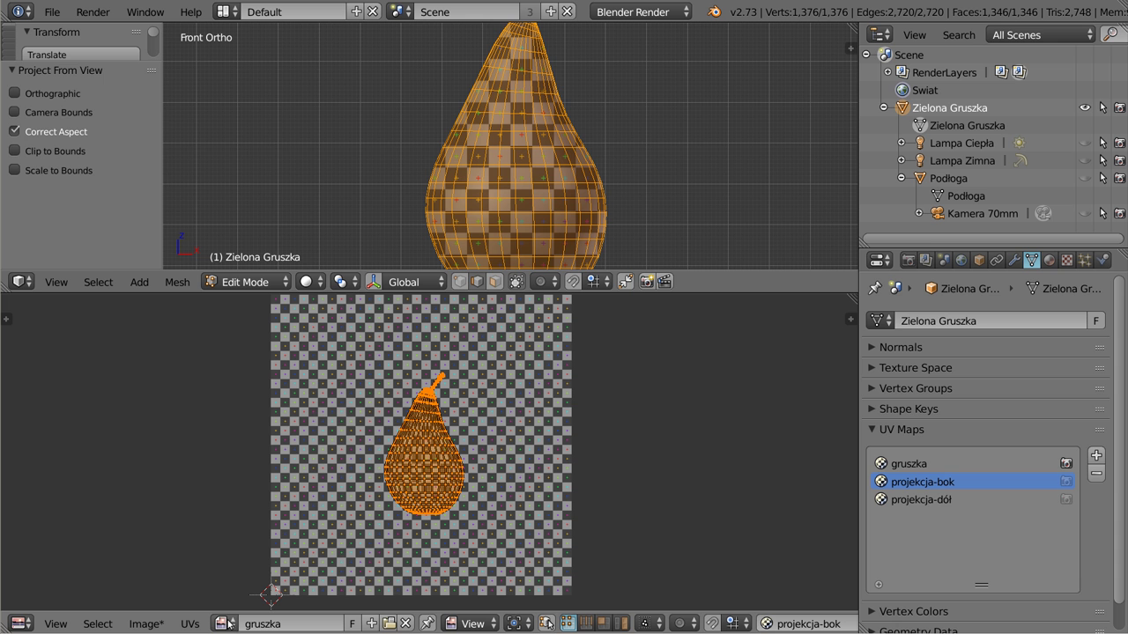
click(222, 624)
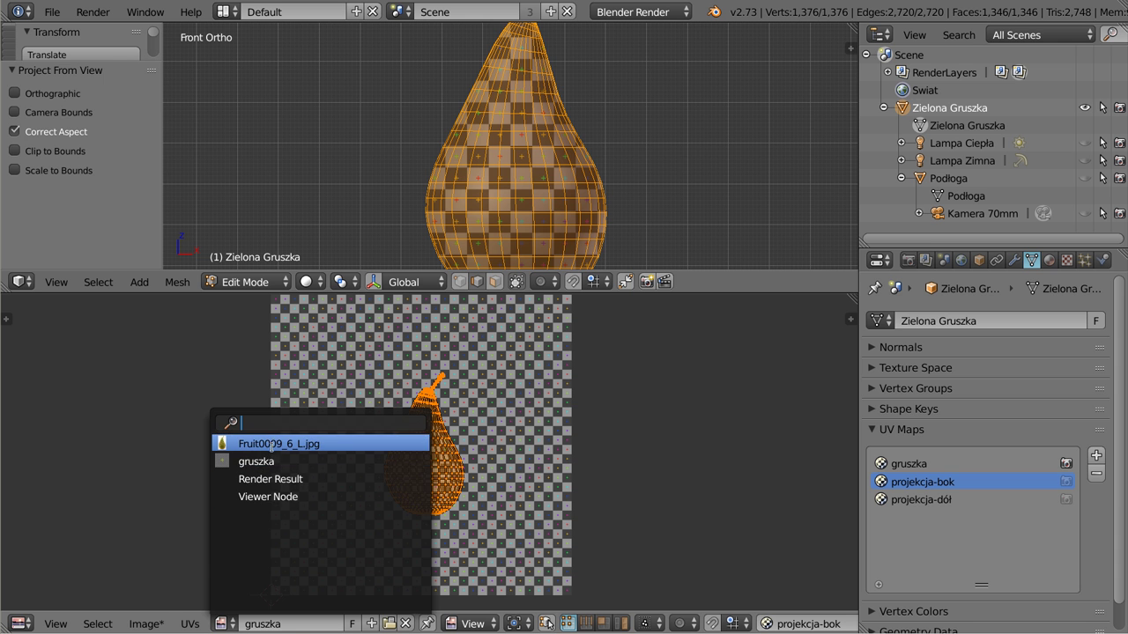
click(280, 444)
scroll(467, 432, down, 5)
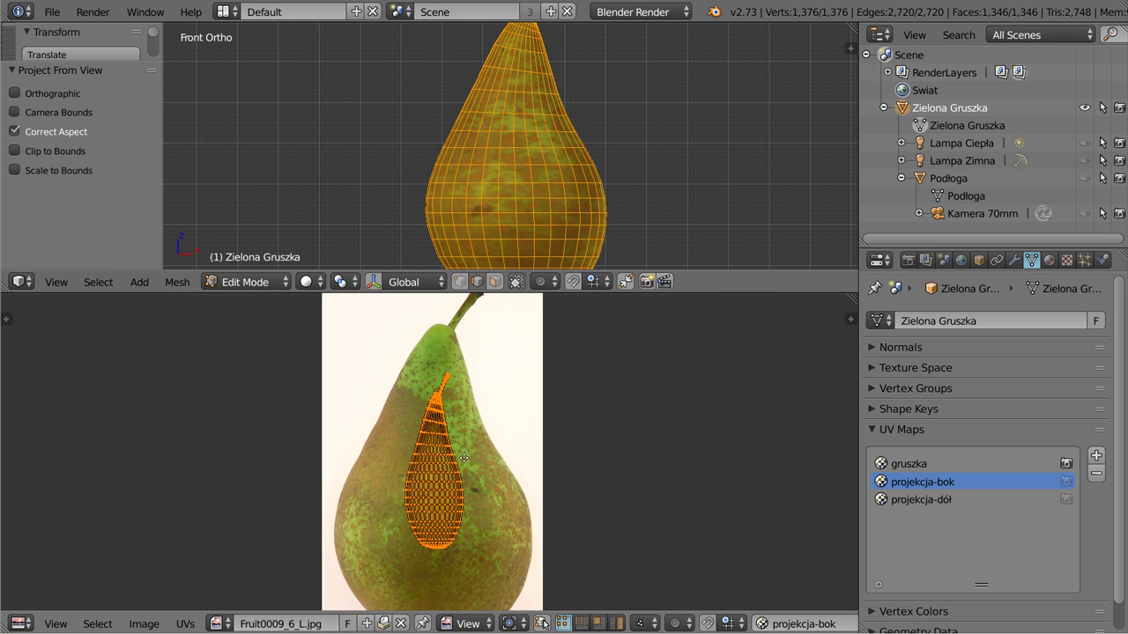
- Stretch, scale and move the UV island over the pear photo, then maximize the 3D view
key(s)
key(x)
click(586, 476)
key(s)
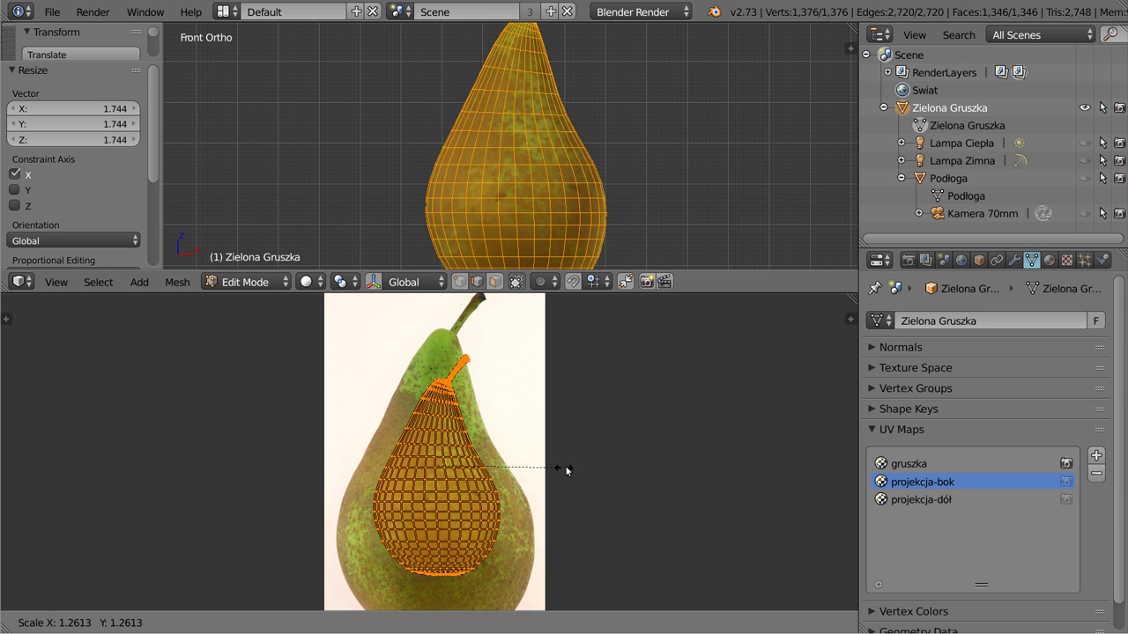
click(610, 455)
key(g)
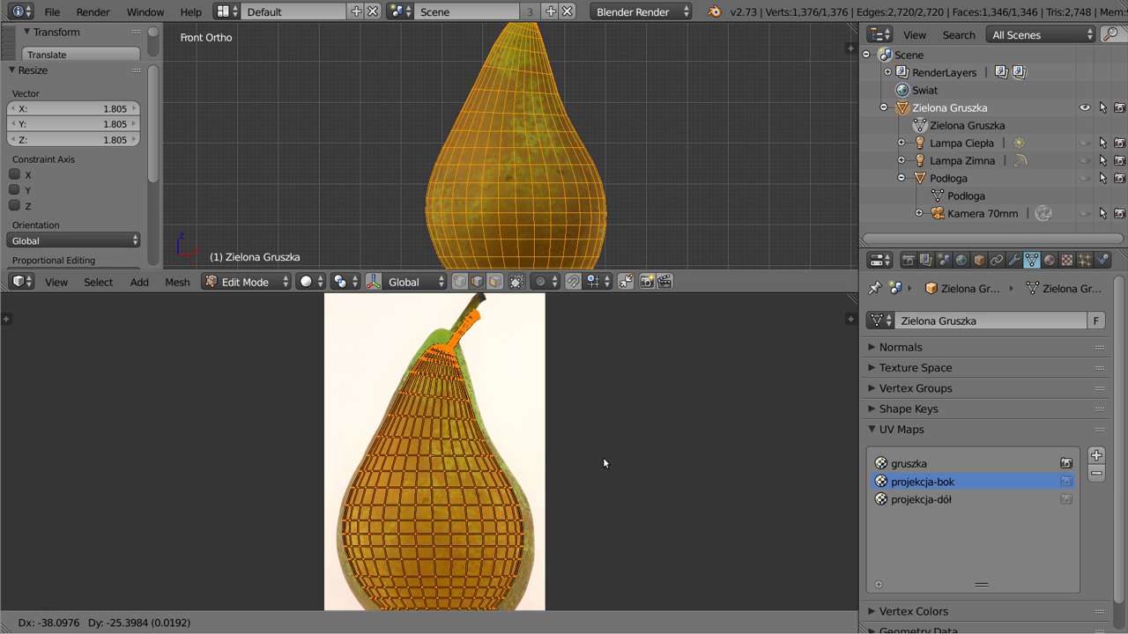
click(605, 458)
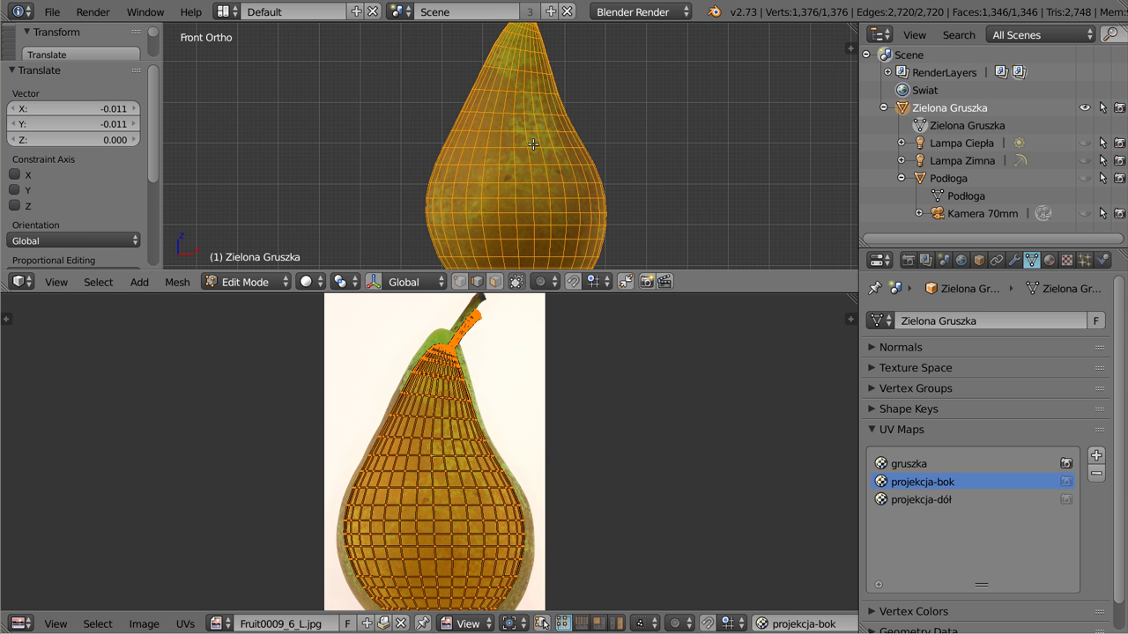
key(ctrl+Up)
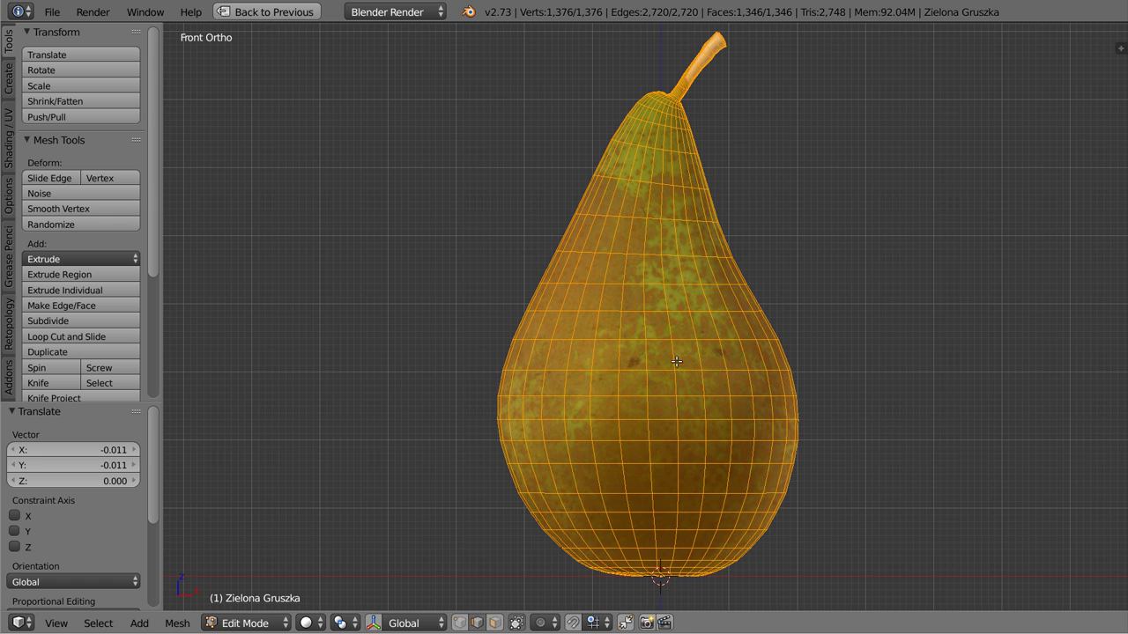
- Orbit around the photo-textured pear in Object Mode, then restore the split layout
key(Tab)
mouse_move(672, 348)
middle_down()
mouse_move(649, 358)
mouse_move(433, 343)
mouse_move(703, 198)
middle_up()
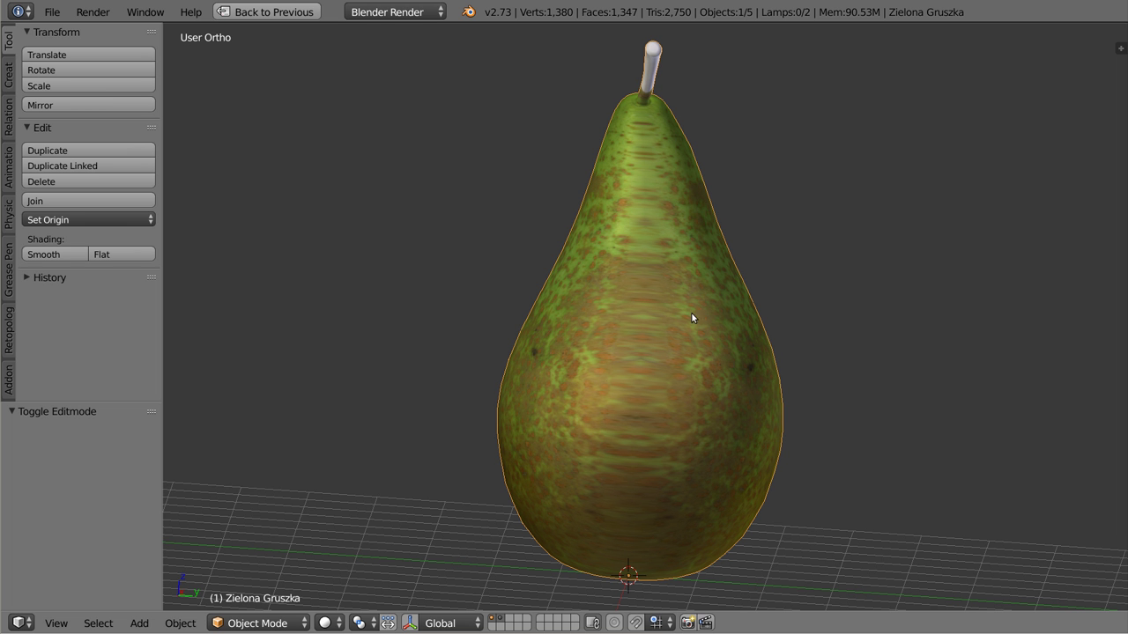
middle_drag(622, 495, 644, 151)
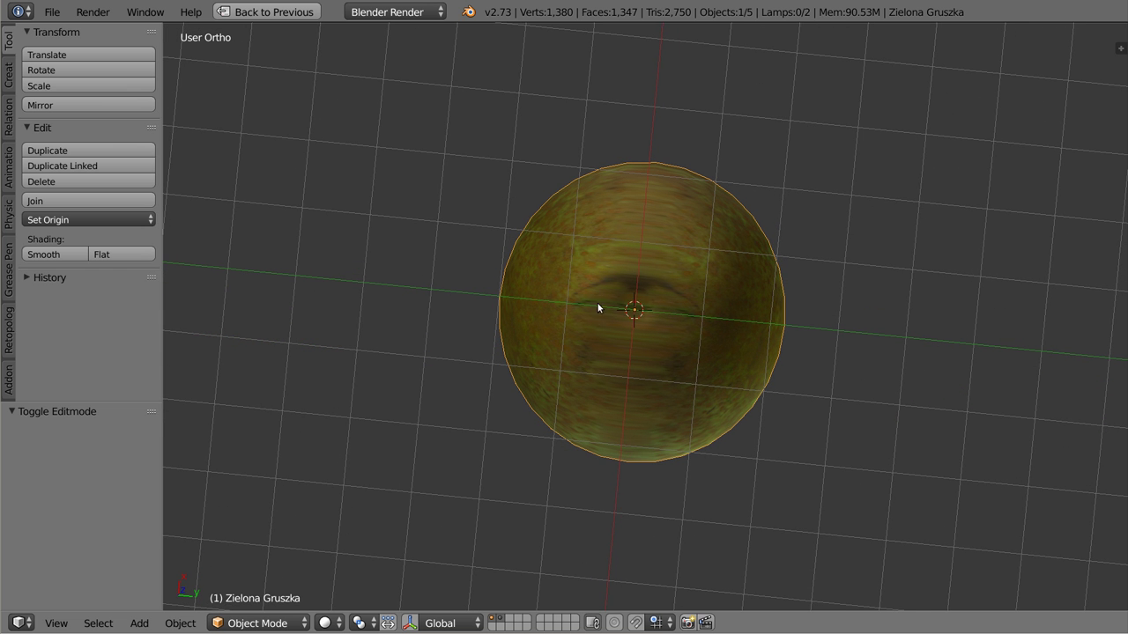
mouse_move(646, 300)
middle_down()
mouse_move(603, 246)
mouse_move(617, 283)
mouse_move(666, 301)
mouse_move(715, 349)
mouse_move(662, 276)
mouse_move(721, 267)
middle_up()
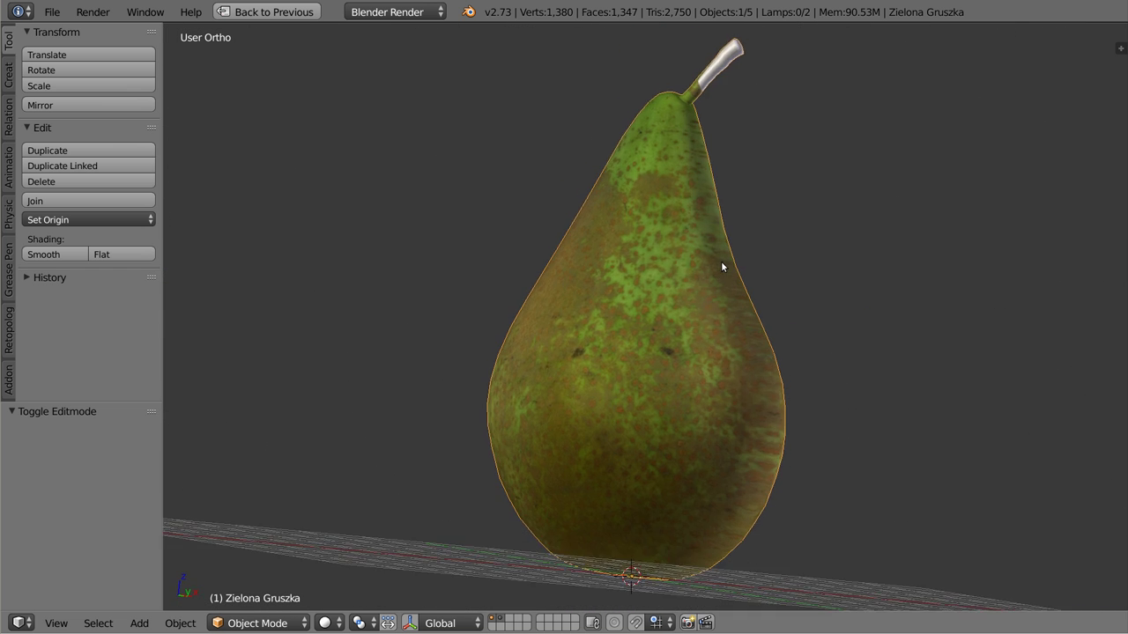
key(ctrl+Up)
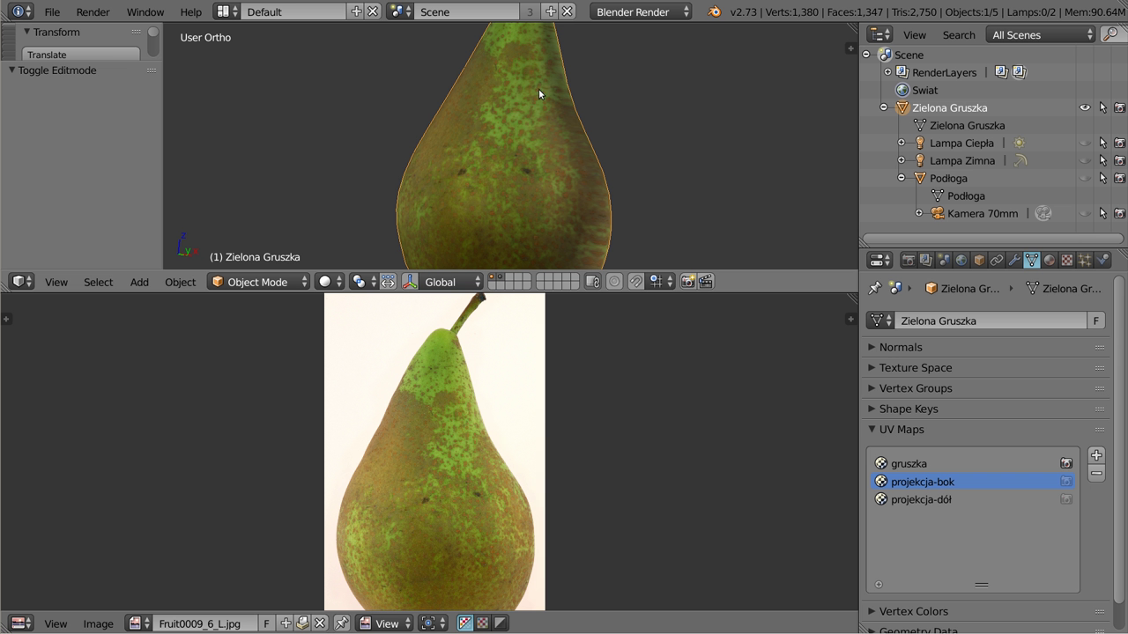
- Make projekcja-dół the active UV map and select the whole mesh in Edit Mode
click(926, 499)
key(Tab)
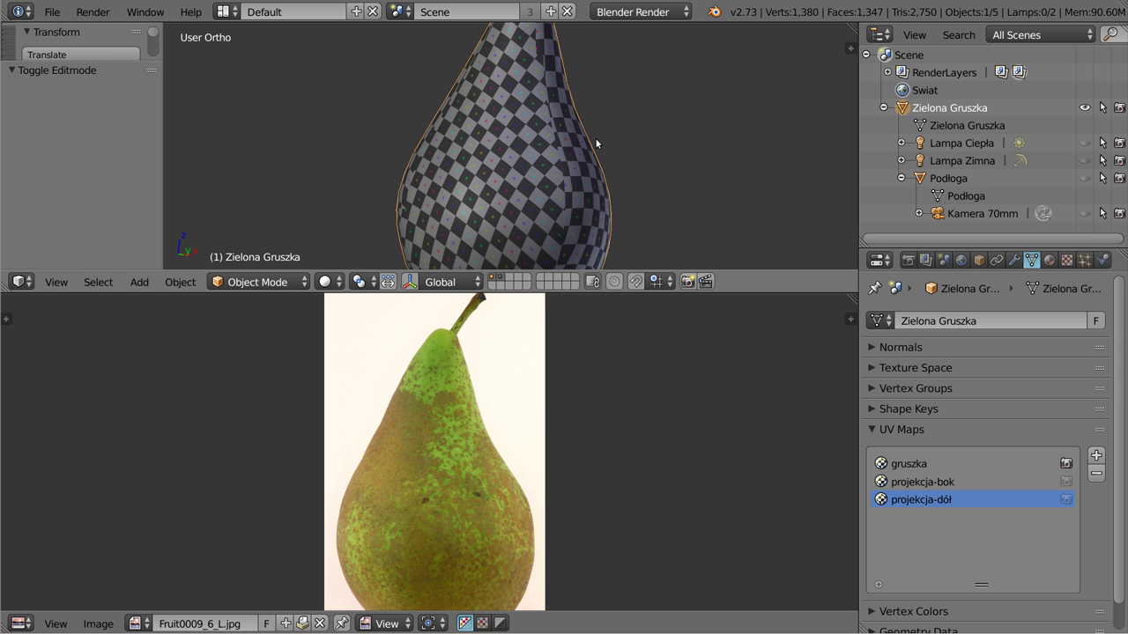
key(a)
key(a)
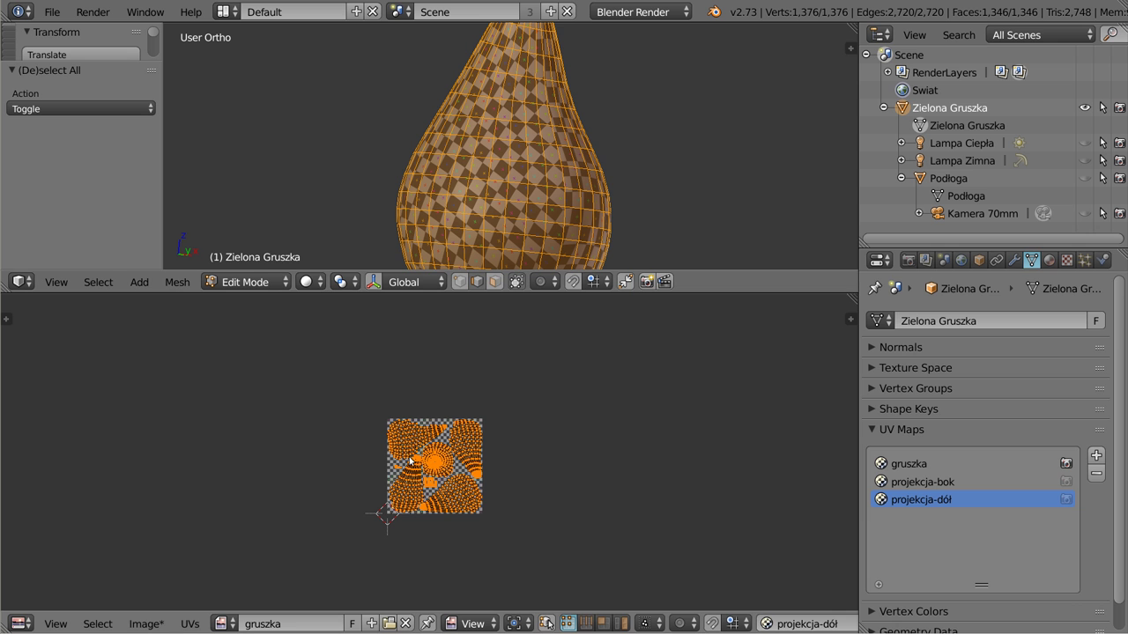
- Open the bottom-view photo Fruit0009_7_L.jpg in the image editor
click(147, 624)
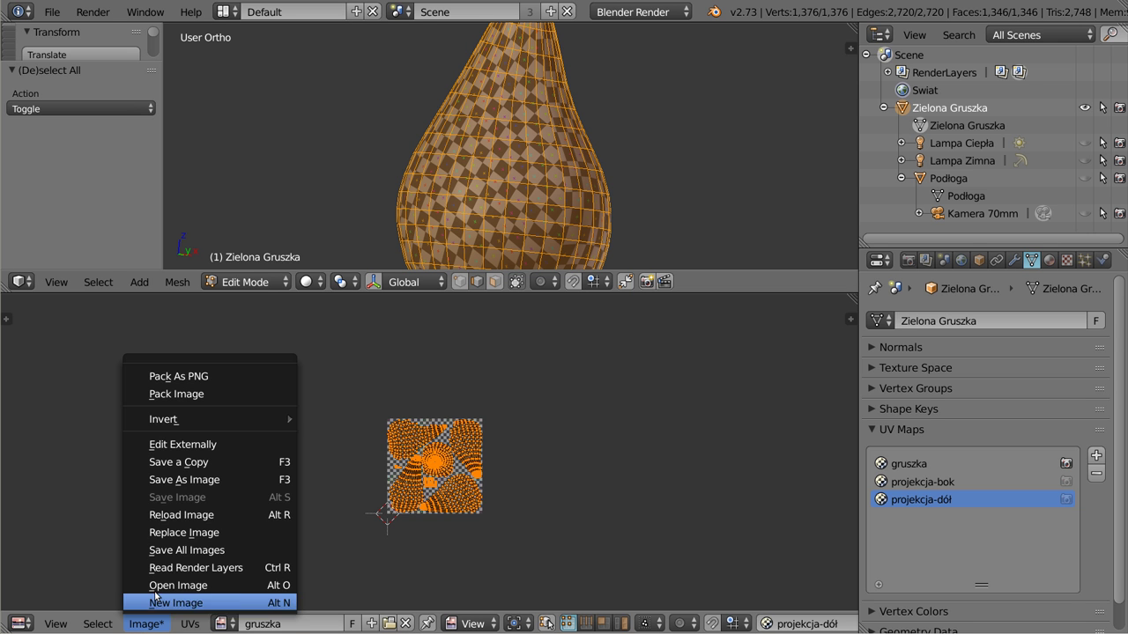
click(186, 586)
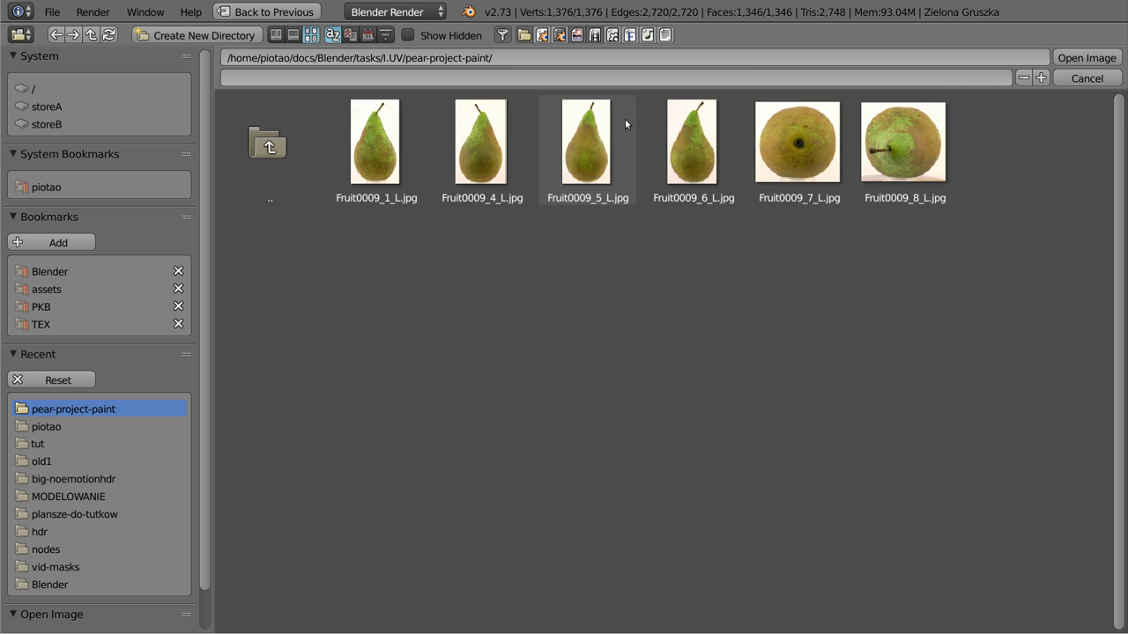
click(831, 147)
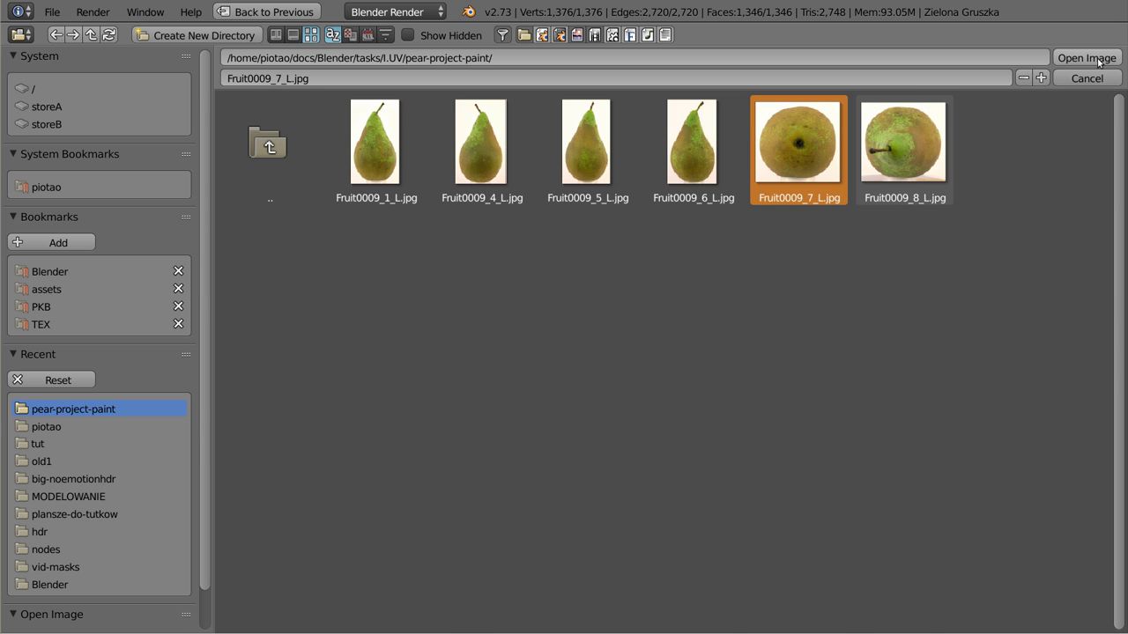
click(1086, 57)
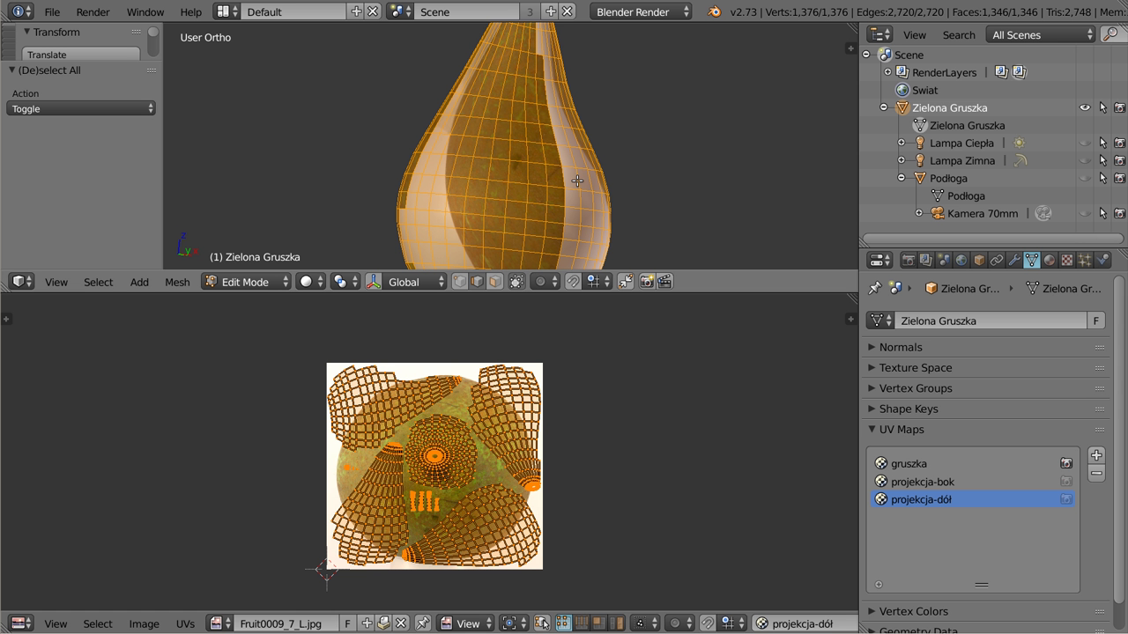
- View the pear from below, project its UVs from that view and enlarge the island
key(ctrl+KP_1)
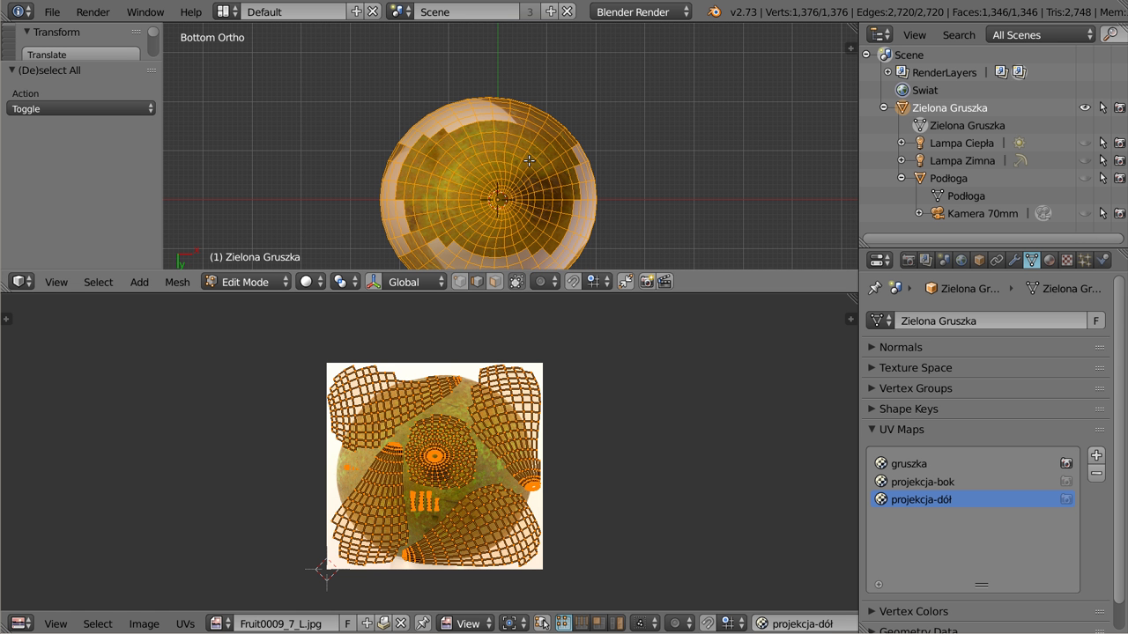
shift+middle_drag(522, 207, 533, 159)
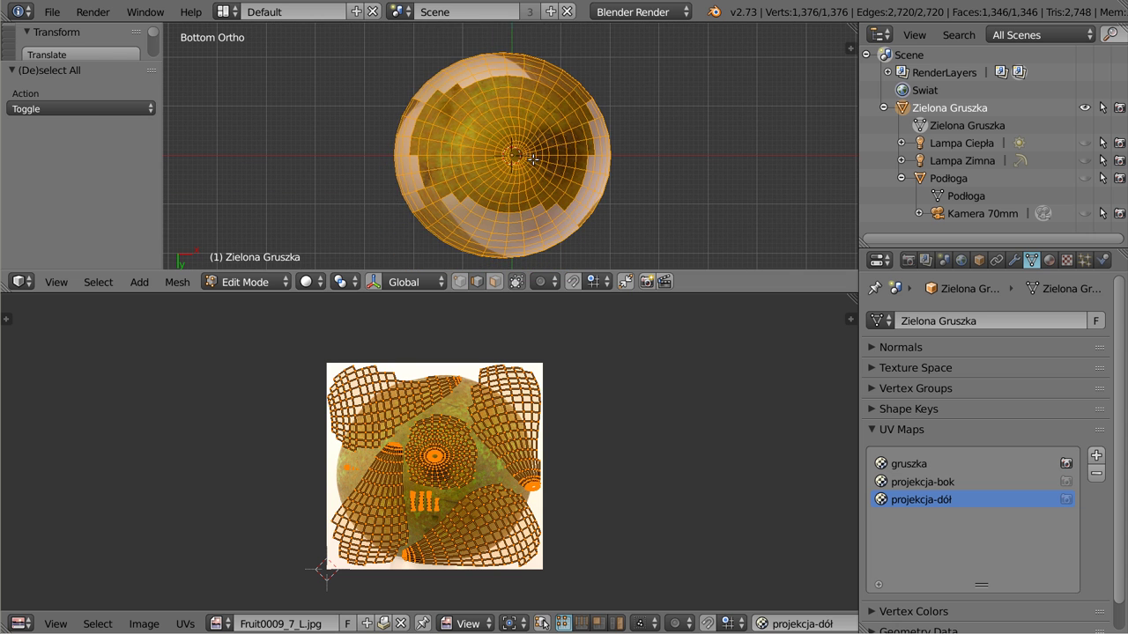
key(u)
click(516, 181)
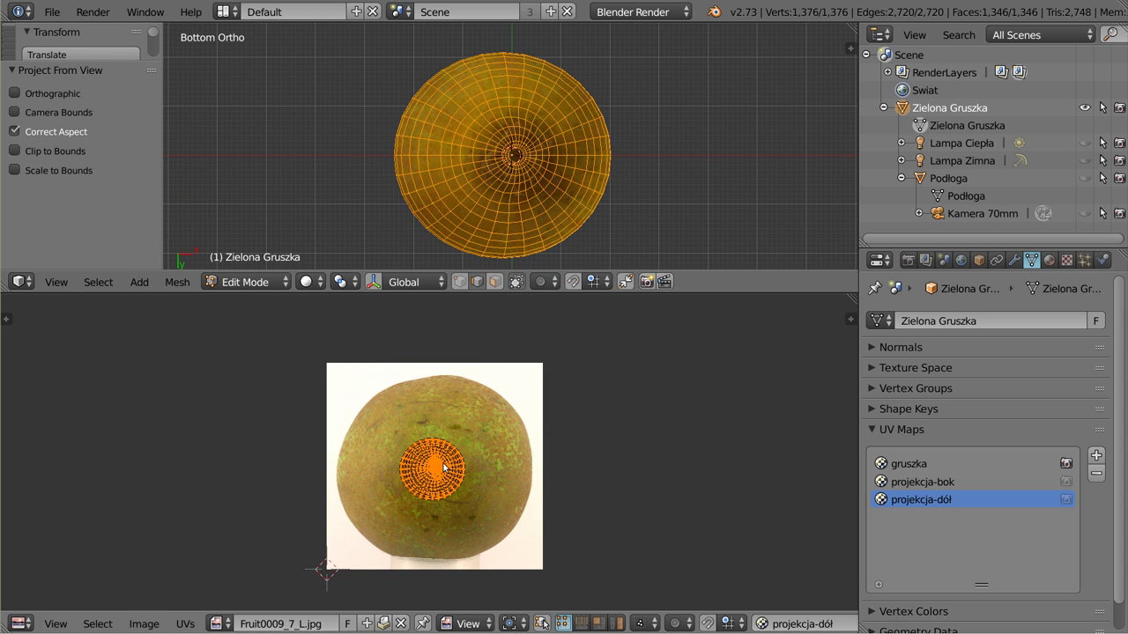
key(s)
click(468, 472)
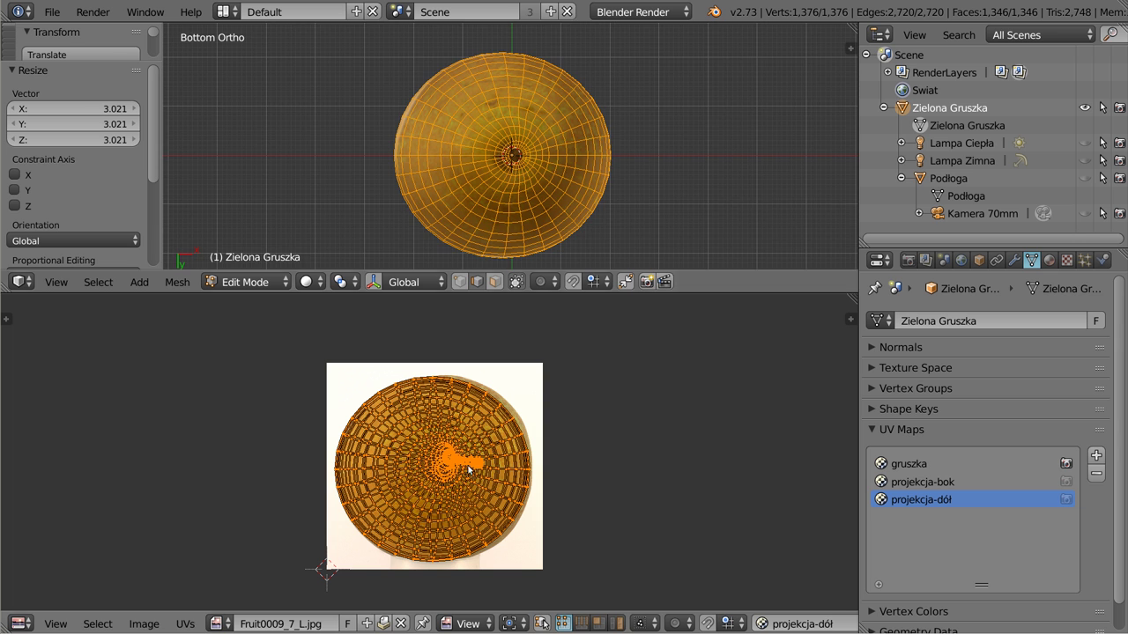
- Fit the bottom UV island over the Fruit0009_7_L.jpg pear, then return to front view
scroll(538, 130, up, 3)
scroll(541, 146, up, 2)
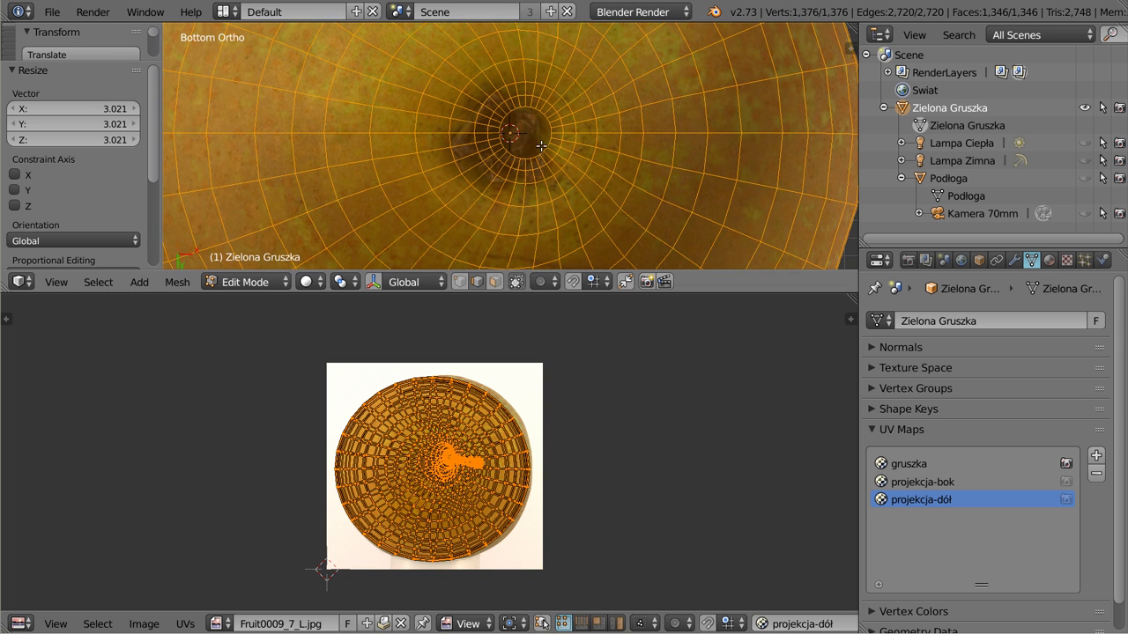
scroll(541, 145, up, 1)
scroll(539, 148, up, 1)
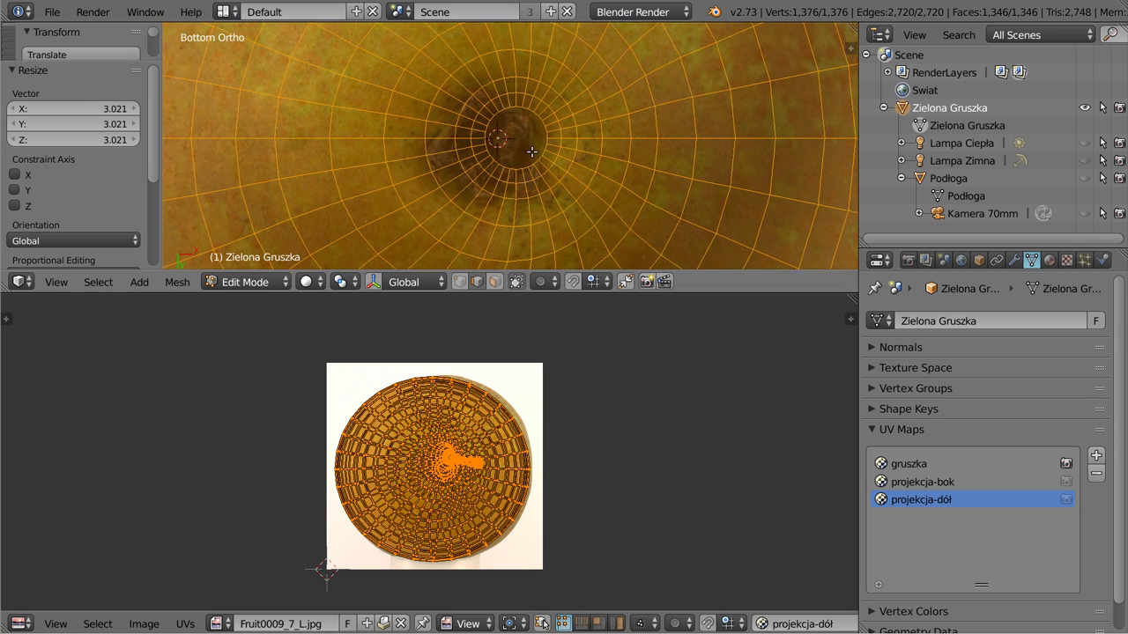
key(s)
click(499, 472)
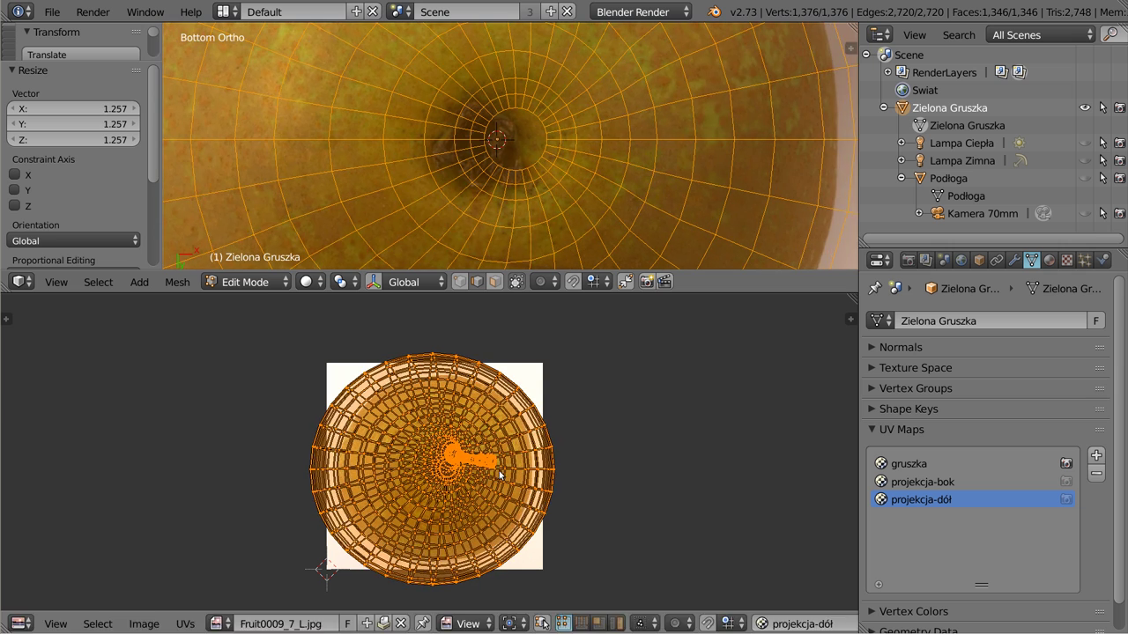
key(g)
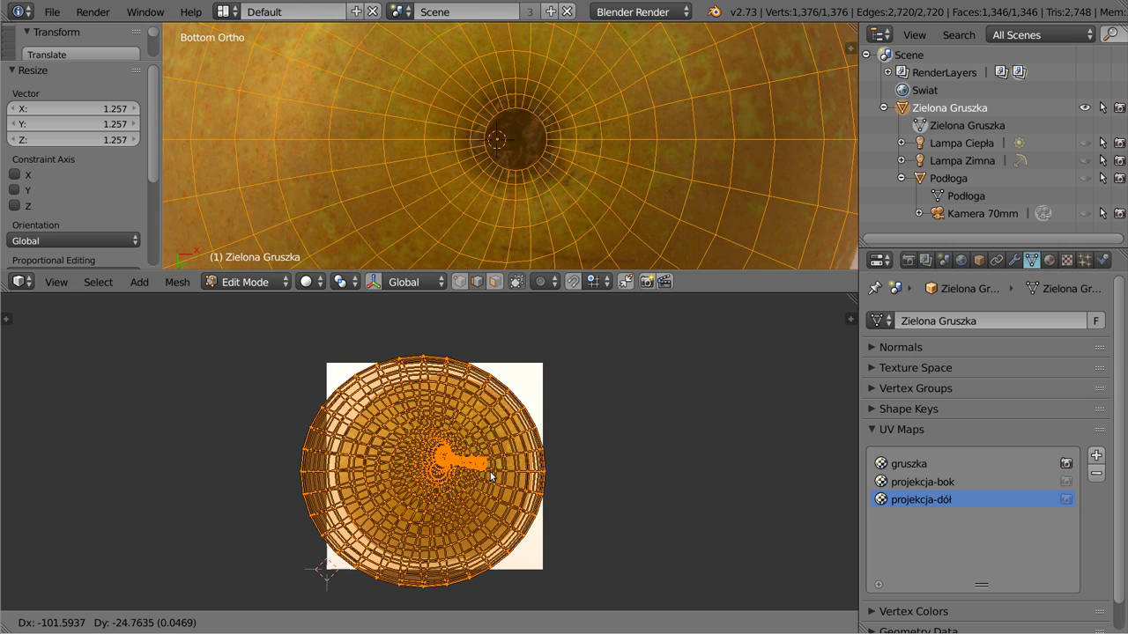
click(489, 473)
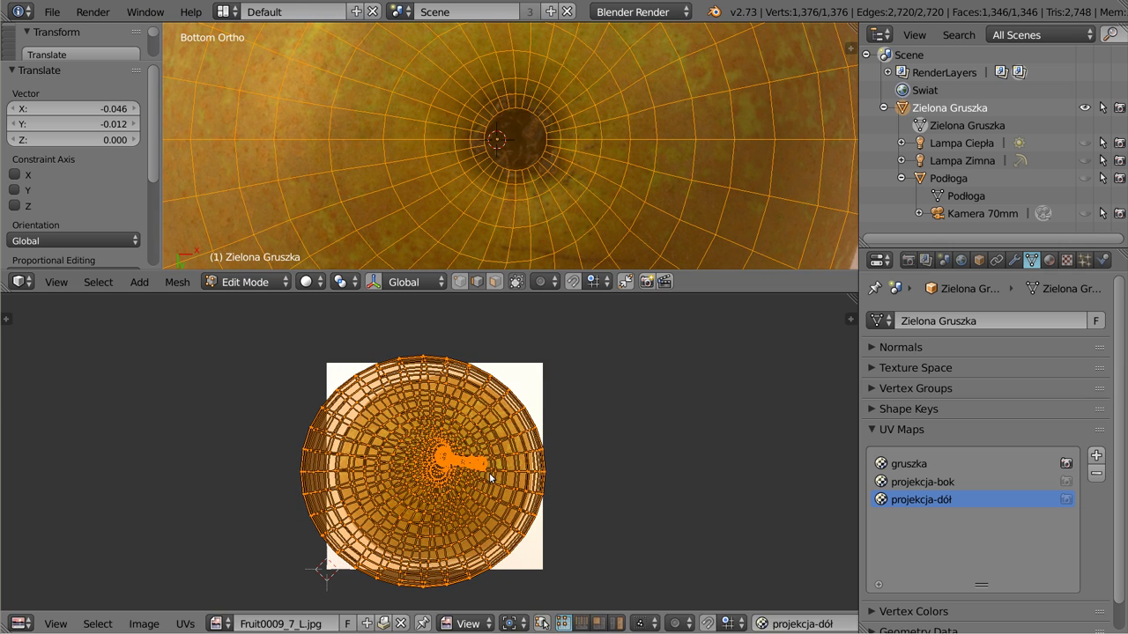
key(s)
click(592, 498)
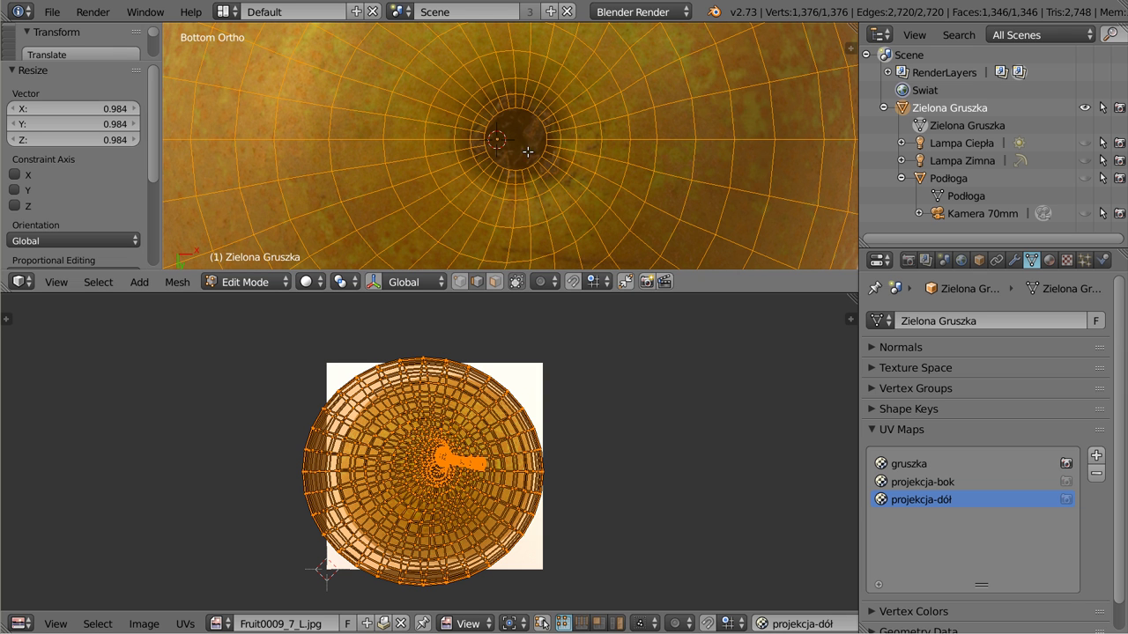
scroll(526, 152, down, 5)
middle_drag(527, 151, 513, 157)
key(KP_1)
- Rename the projekcja-bok UV map to projekcja-przód
click(922, 482)
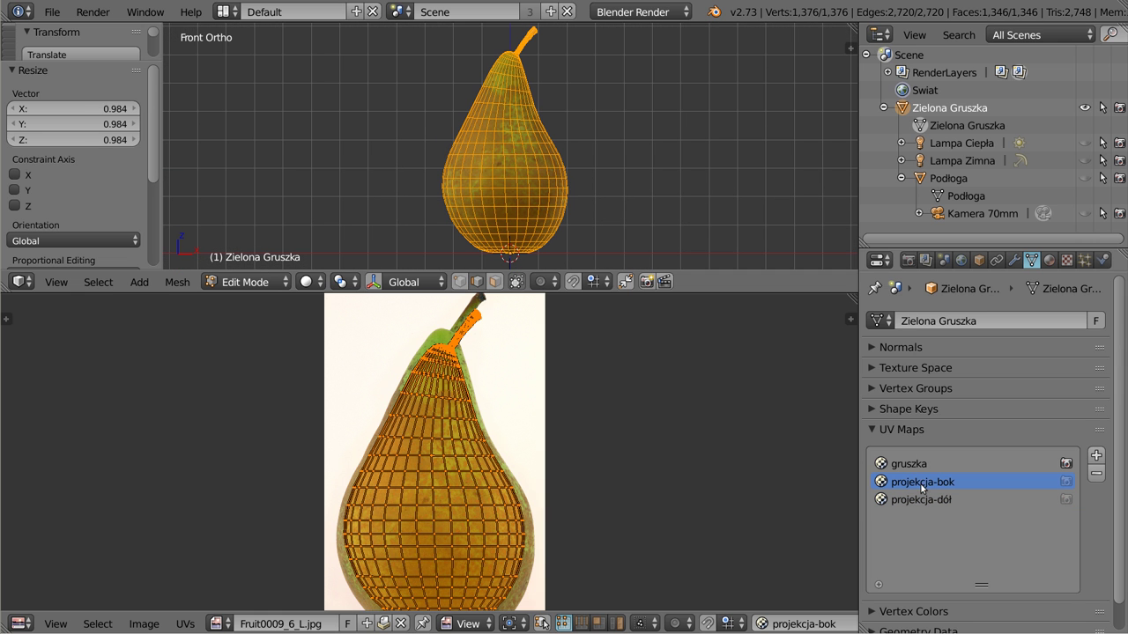
double_click(922, 482)
key(Return)
key(BackSpace)
key(BackSpace)
key(BackSpace)
text(prz)
key(Return)
- Add a new UV map named projekcja-bok and view the pear centred from the right side
click(1097, 455)
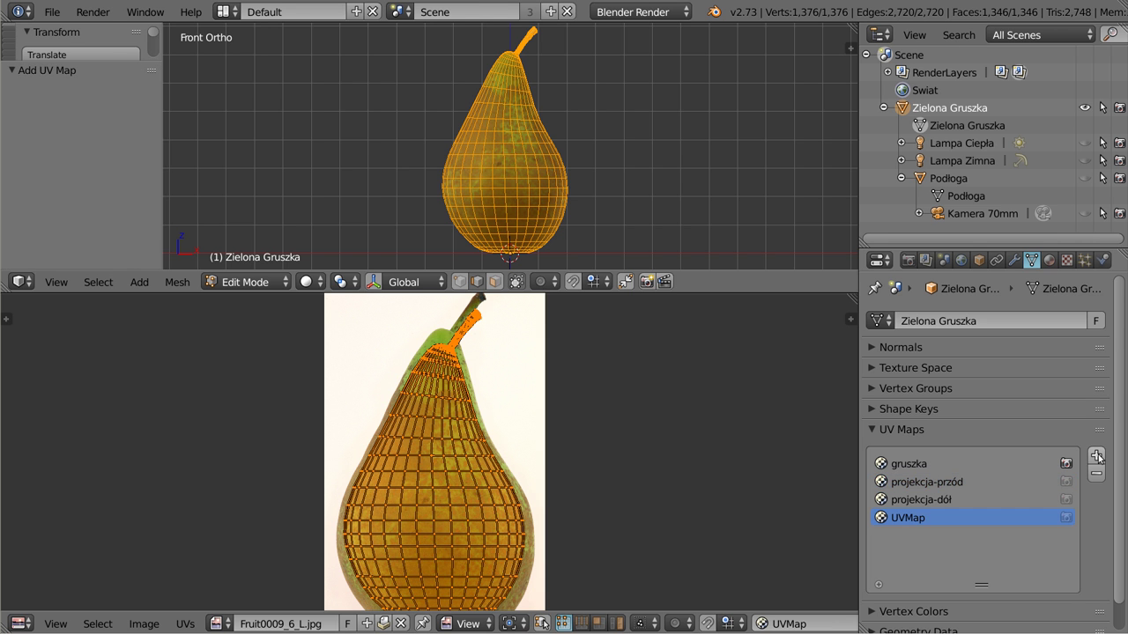
double_click(908, 518)
key(BackSpace)
text(k)
key(Return)
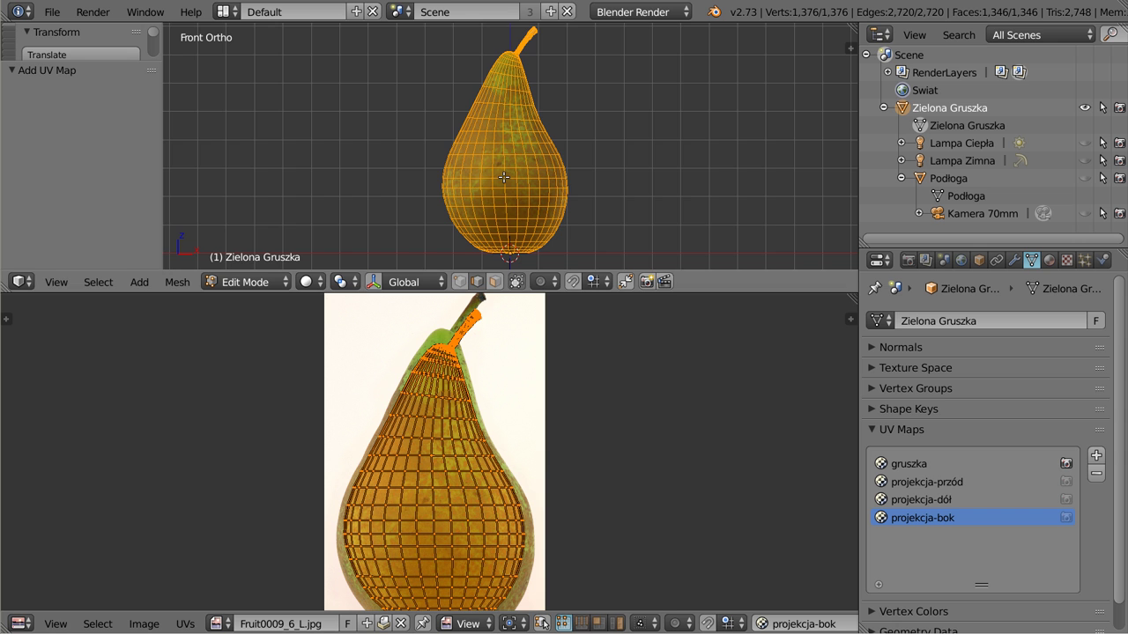
key(KP_3)
key(KP_Decimal)
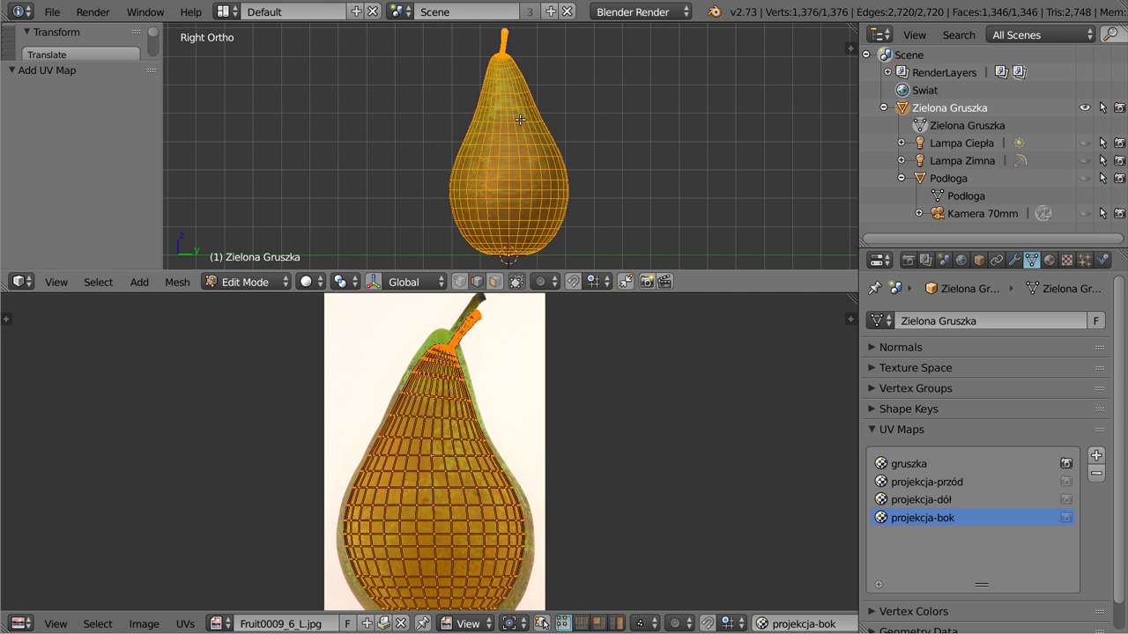
key(u)
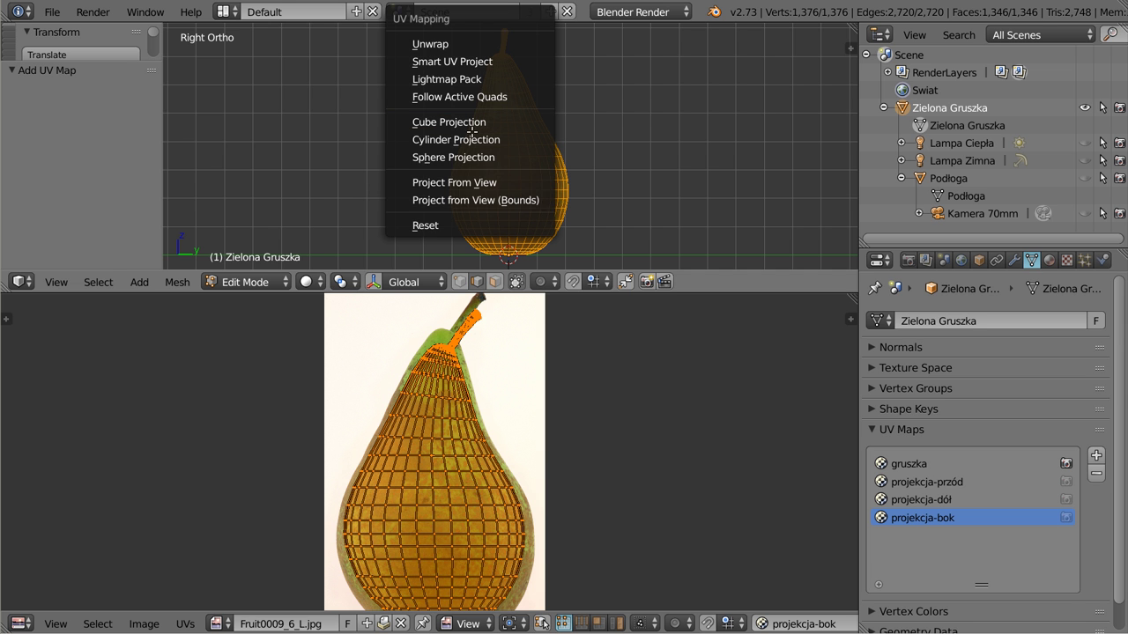
- Project UVs from the right side and fit them over the photo with scaling, moving and a 2° rotation
click(468, 183)
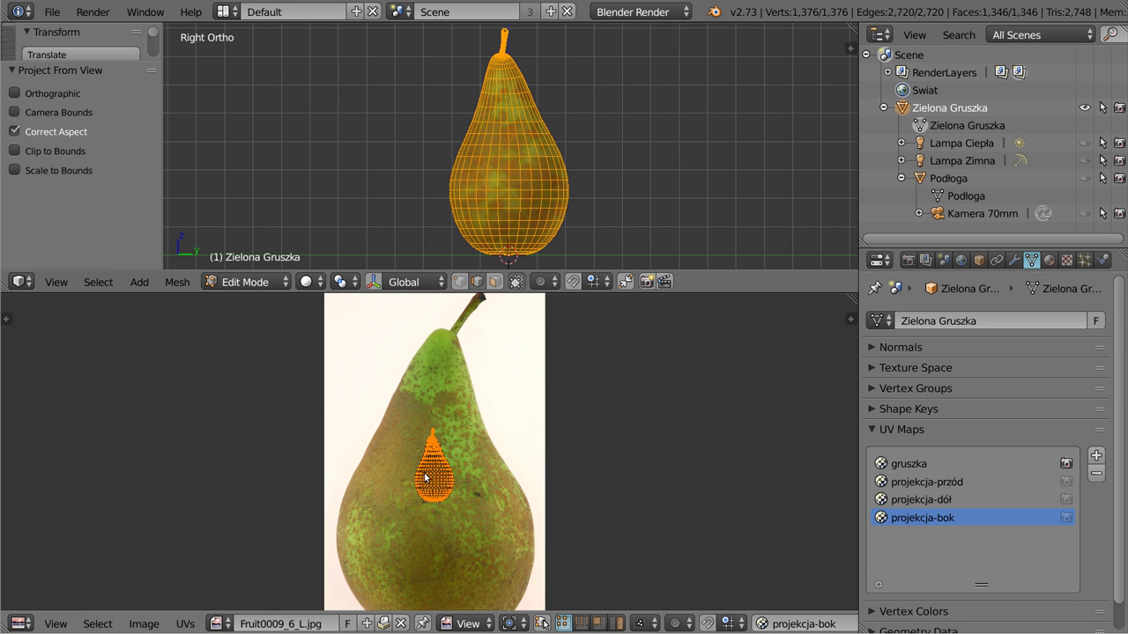
key(s)
click(461, 482)
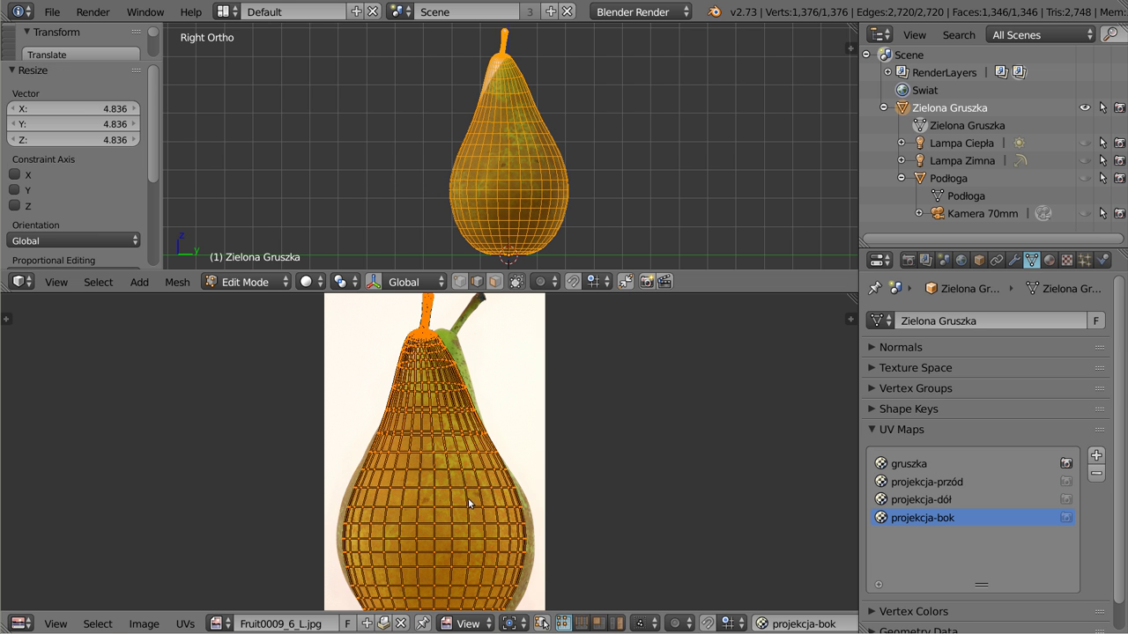
middle_drag(467, 498, 495, 459)
key(g)
click(497, 465)
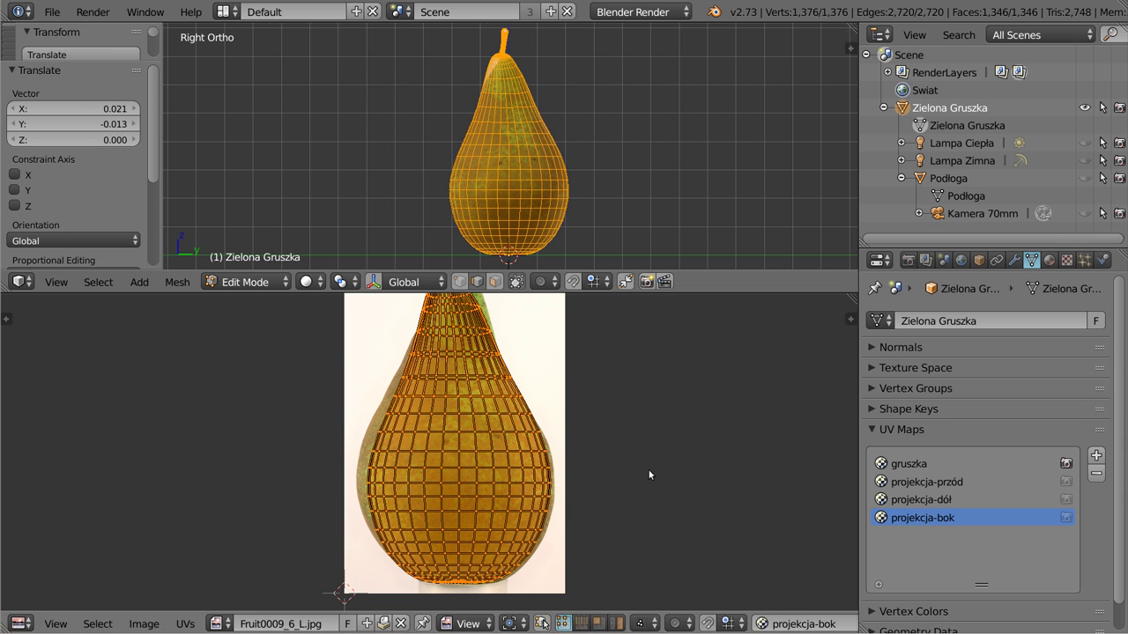
key(s)
click(640, 474)
key(r)
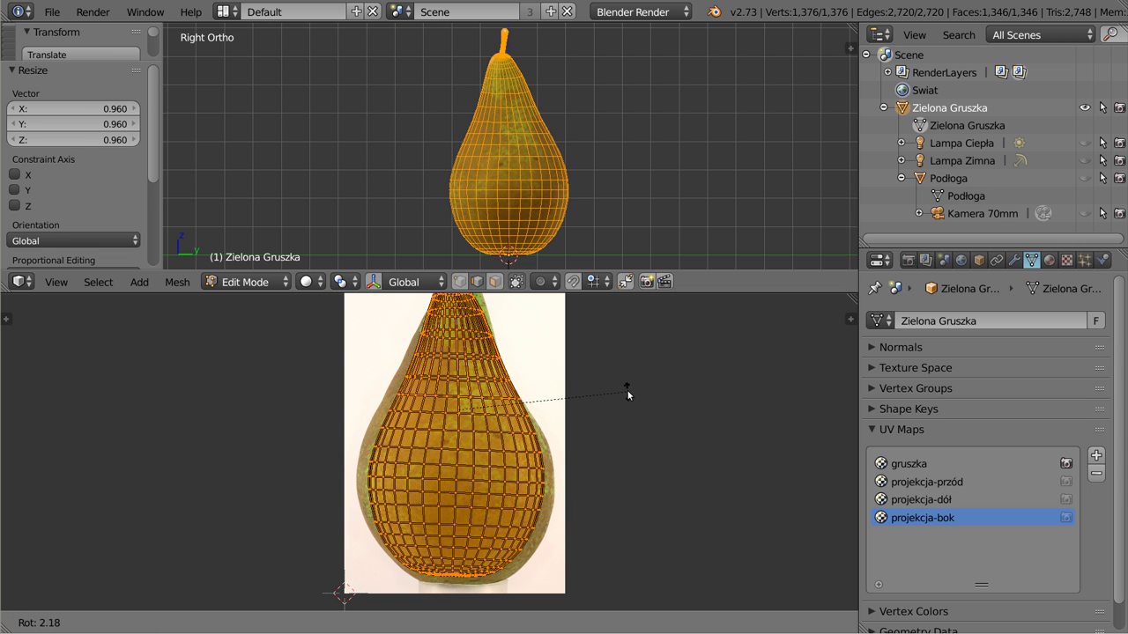
click(627, 390)
key(g)
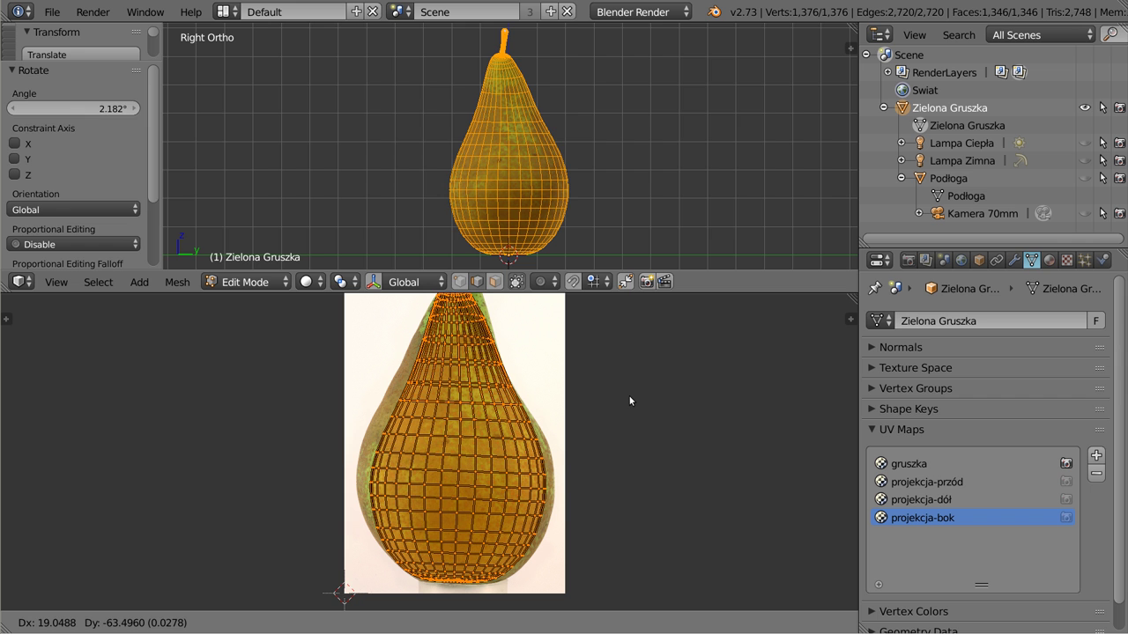
click(629, 397)
- Check the photo-textured pear in Object Mode, then return to Edit Mode
scroll(529, 138, up, 6)
key(Tab)
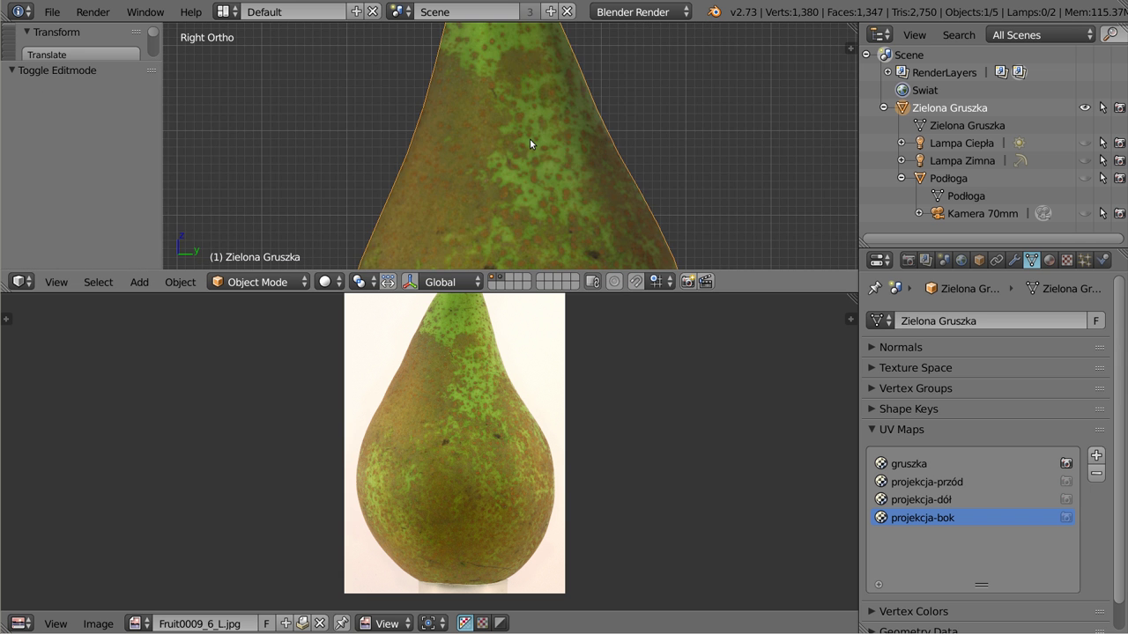
scroll(529, 139, down, 5)
mouse_move(519, 149)
shift+middle_down()
mouse_move(515, 89)
mouse_move(508, 135)
shift+middle_up()
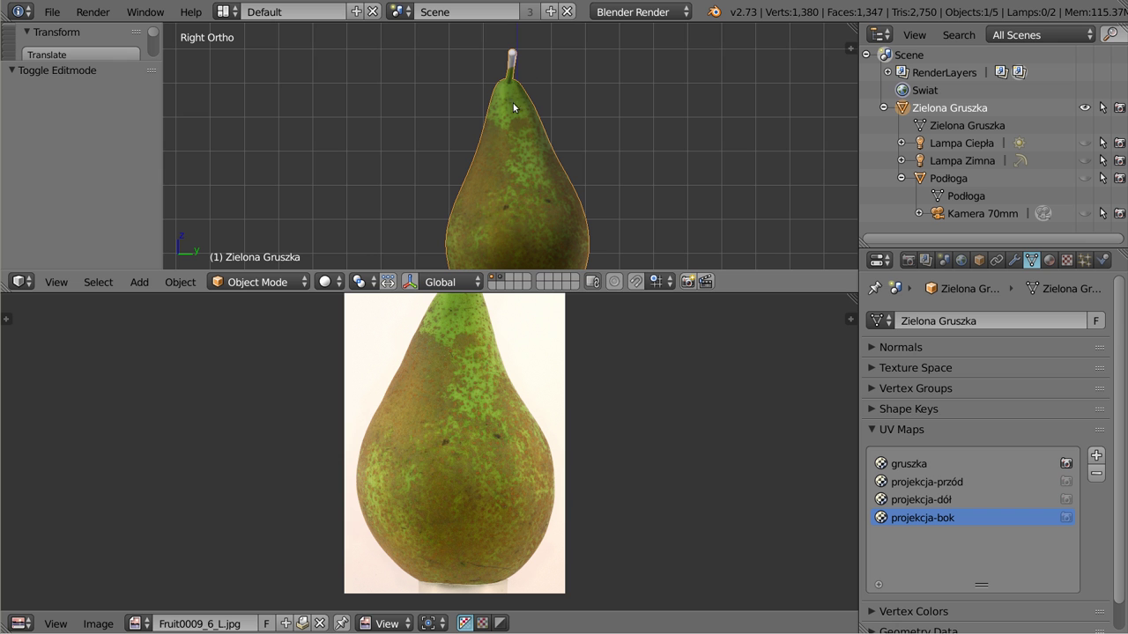
key(Tab)
- Add the ogonek UV map, open the Fruit0009_4_L.jpg photo and pan to its stem
click(1096, 454)
double_click(907, 535)
text(ogonek)
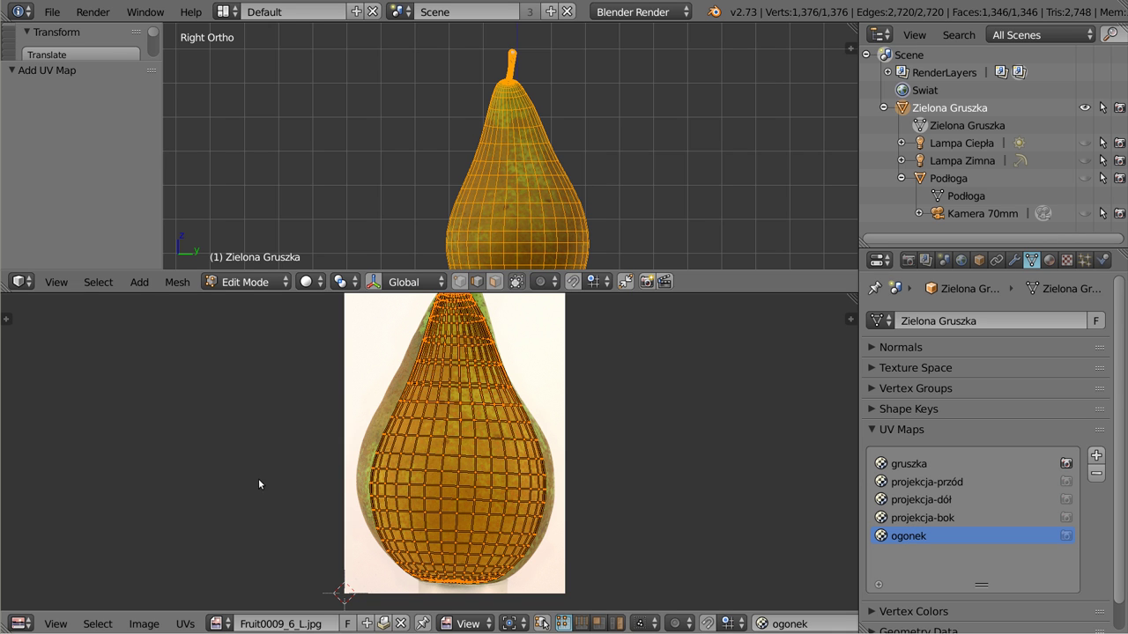
click(144, 624)
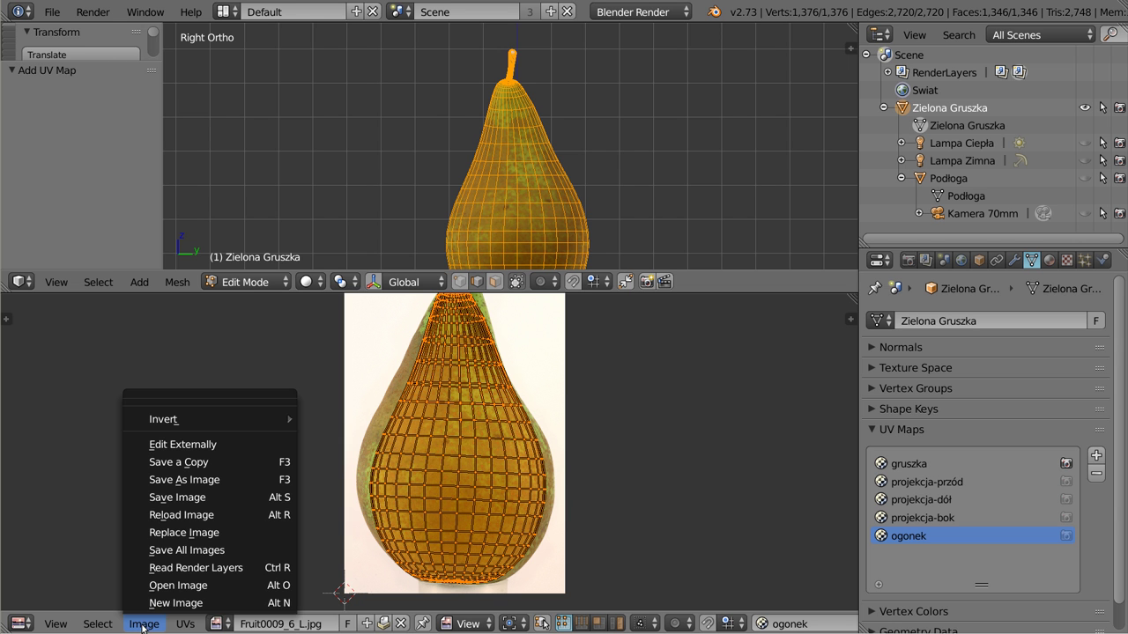
click(169, 585)
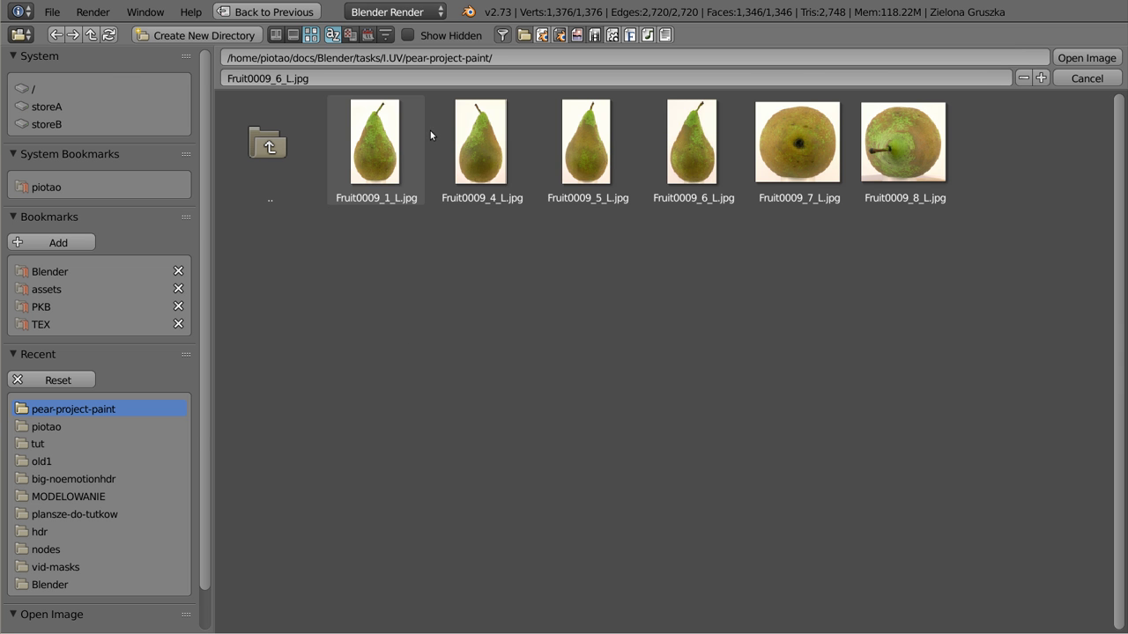
click(494, 137)
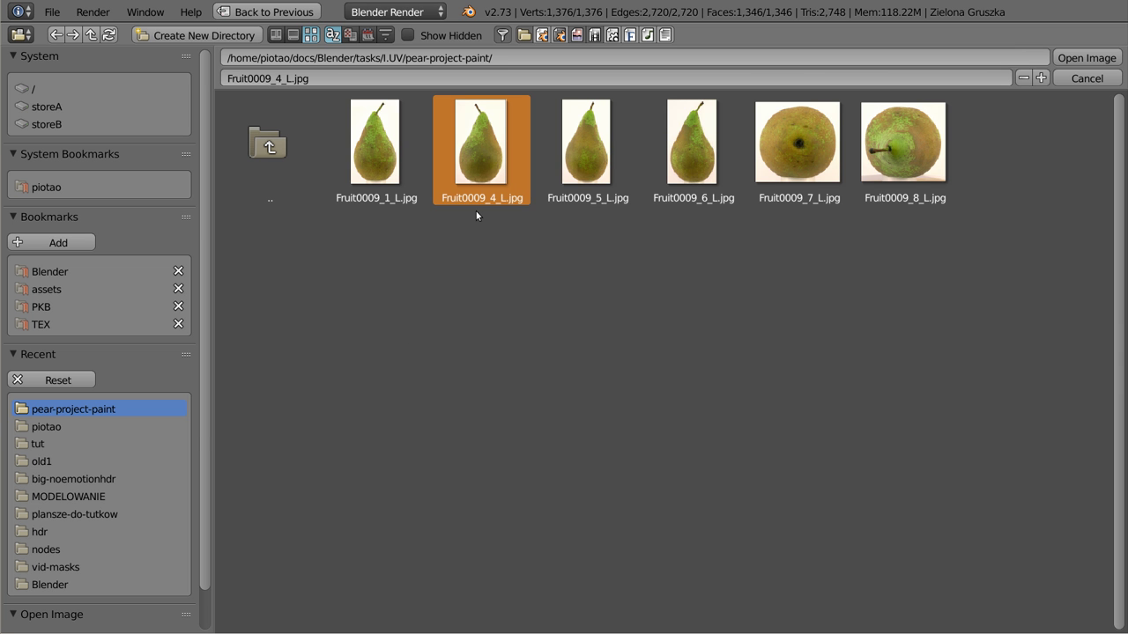
click(1086, 58)
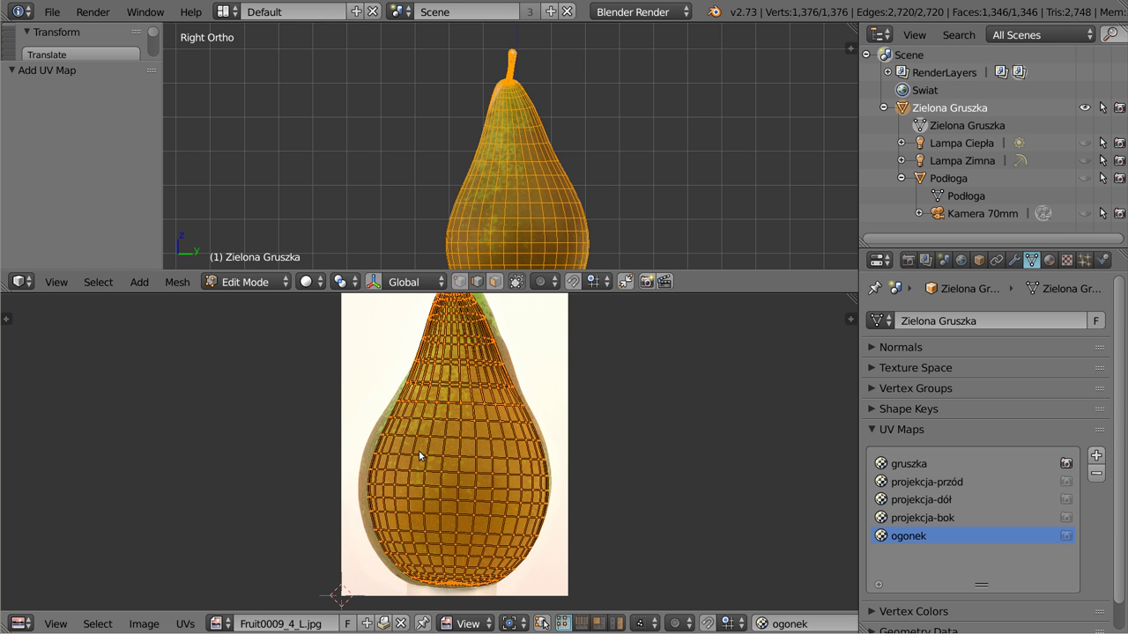
middle_drag(419, 450, 415, 525)
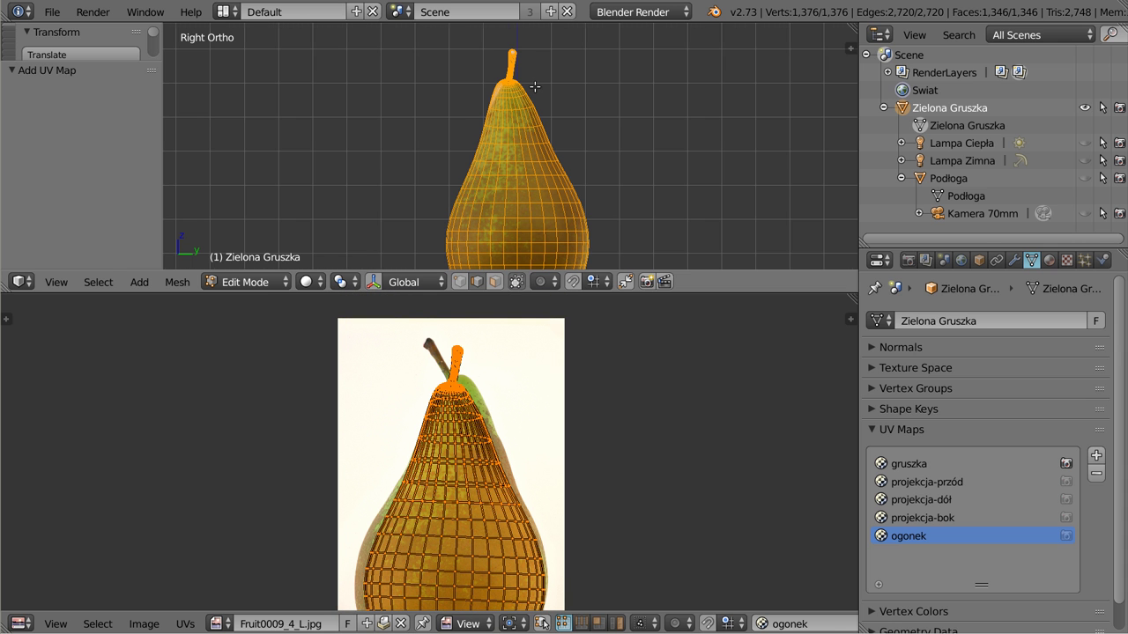
- Orbit the view from the opposite side toward the stem to match the photo's angle
scroll(535, 86, up, 2)
key(ctrl+KP_3)
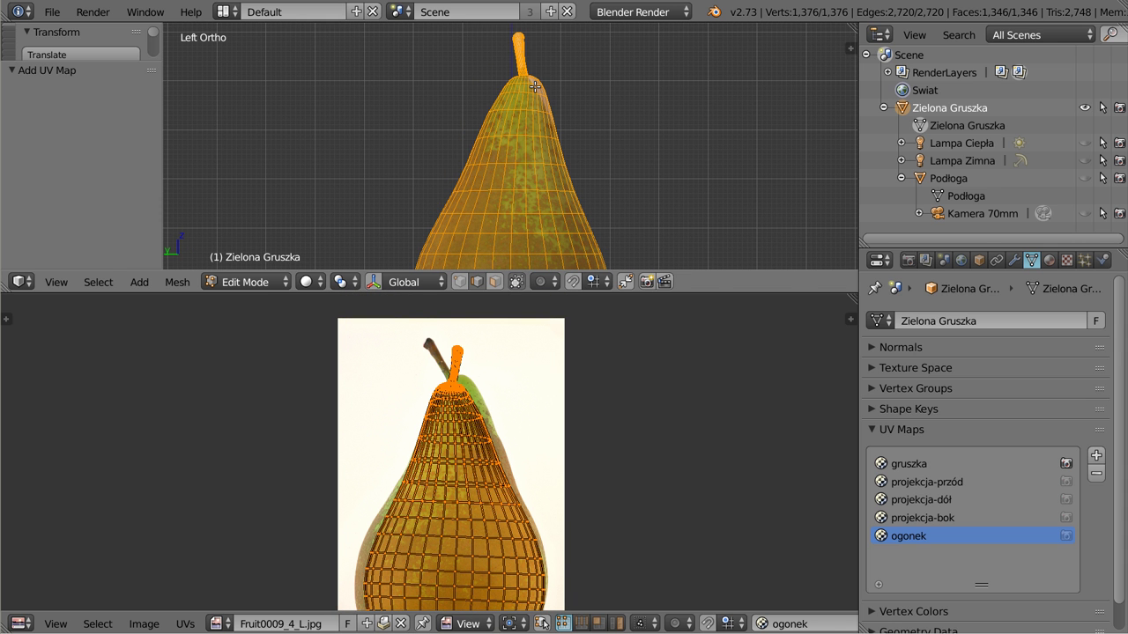
key(KP_4)
key(KP_4)
key(KP_6)
key(KP_6)
key(KP_4)
key(KP_4)
key(KP_4)
key(KP_4)
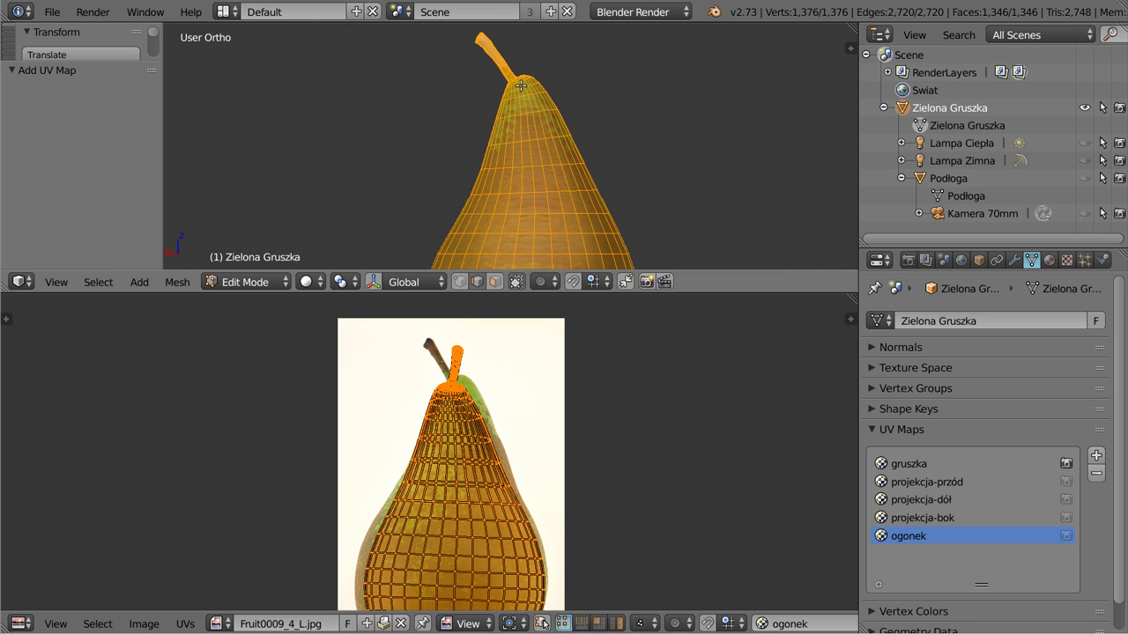
scroll(520, 124, down, 2)
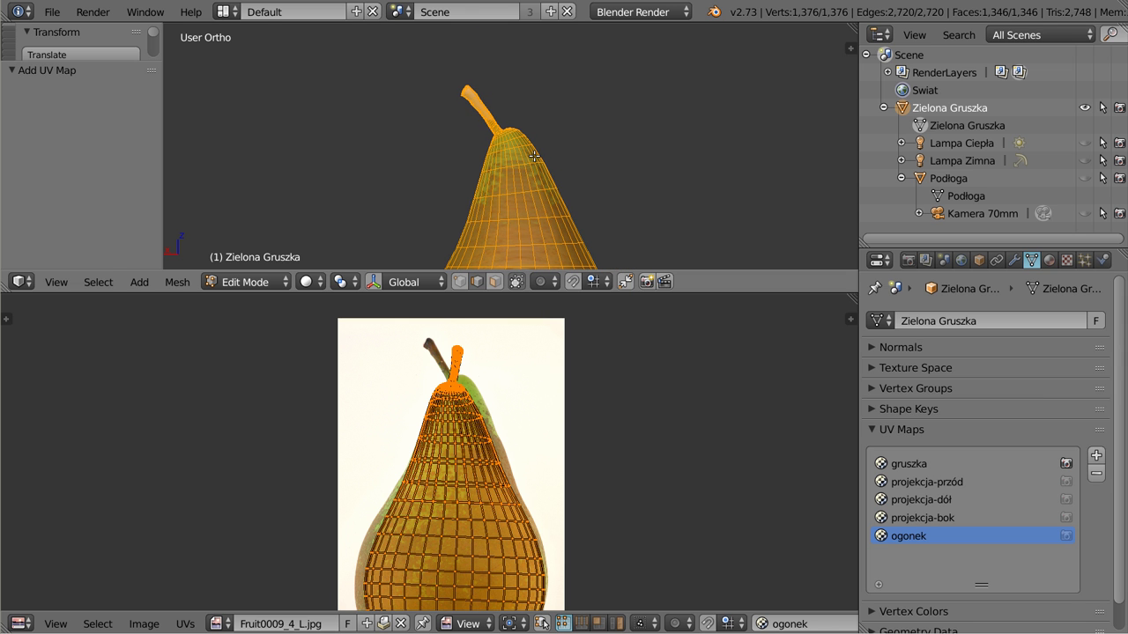
- Project the ogonek UVs from this view, then move and enlarge them over the pear photo
key(u)
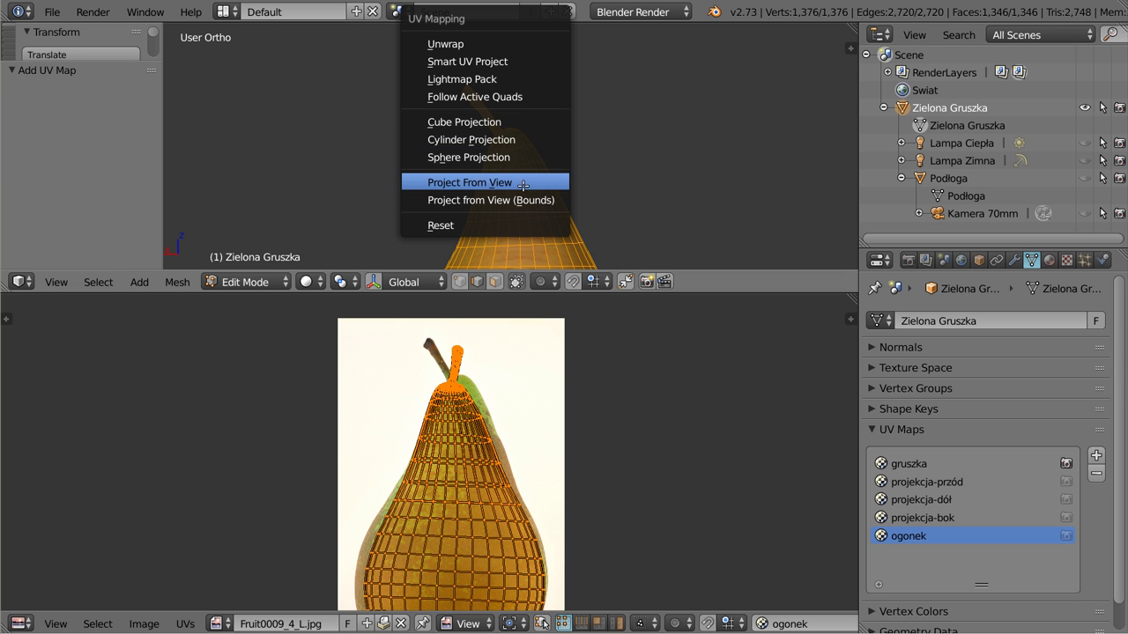
click(523, 183)
key(g)
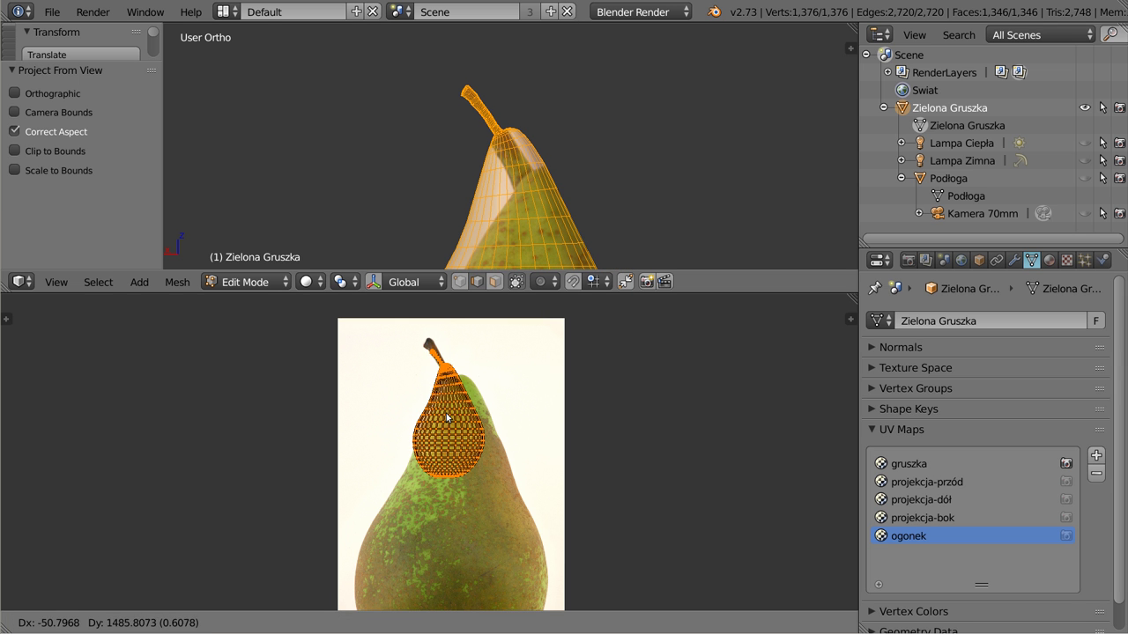
click(486, 399)
key(s)
click(533, 420)
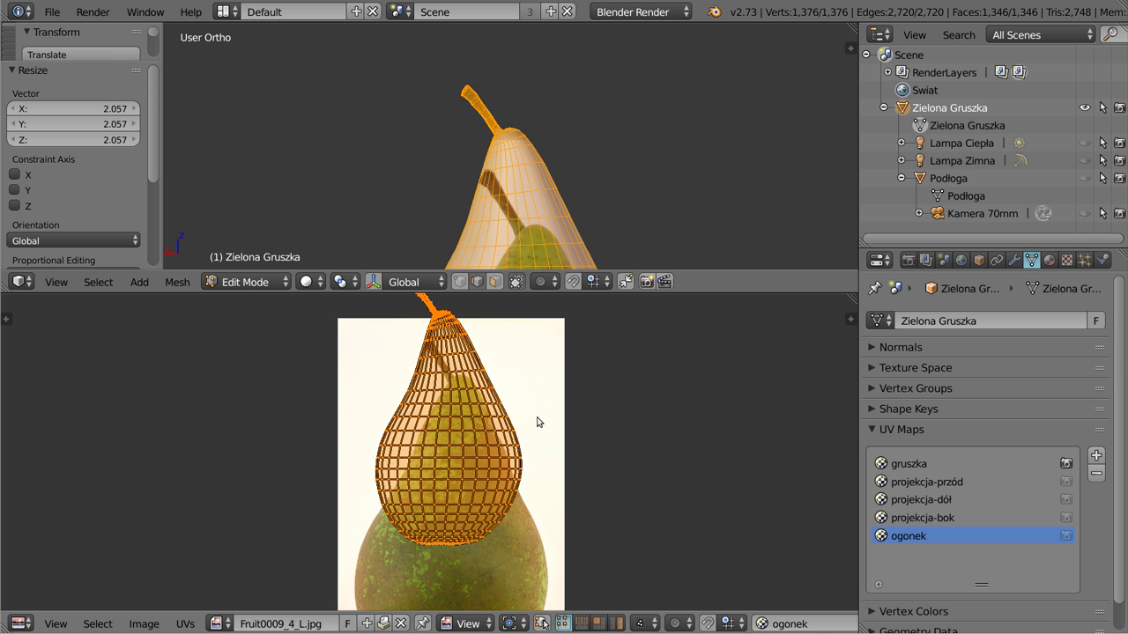
key(g)
click(549, 453)
- Rotate and nudge the ogonek island to match the photo, then select an edge at the stem top
key(r)
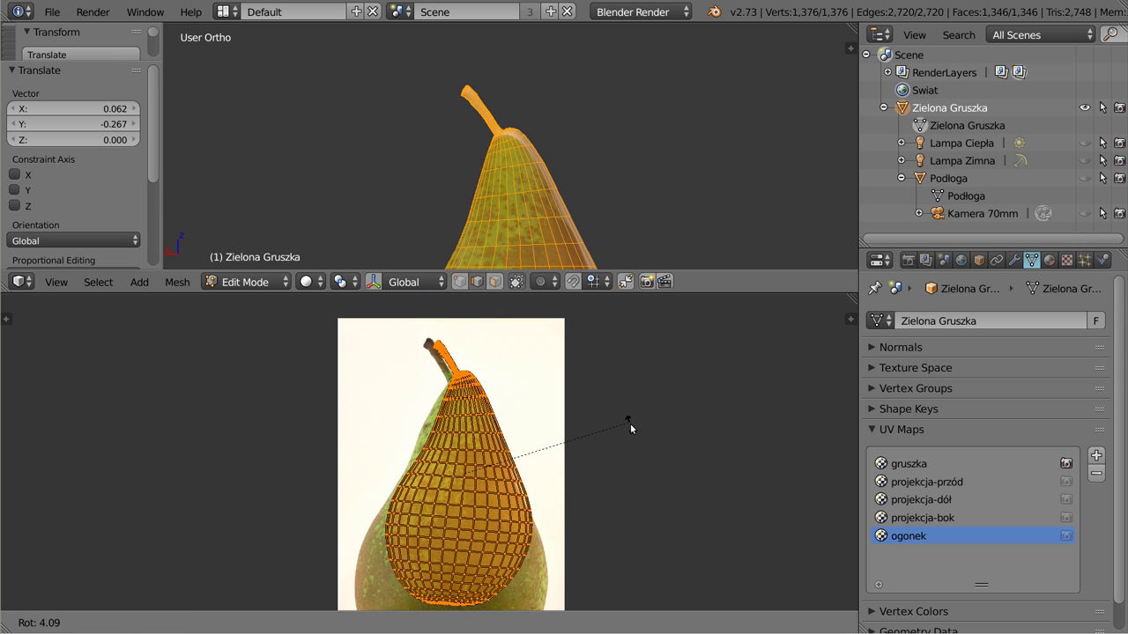
click(626, 435)
key(g)
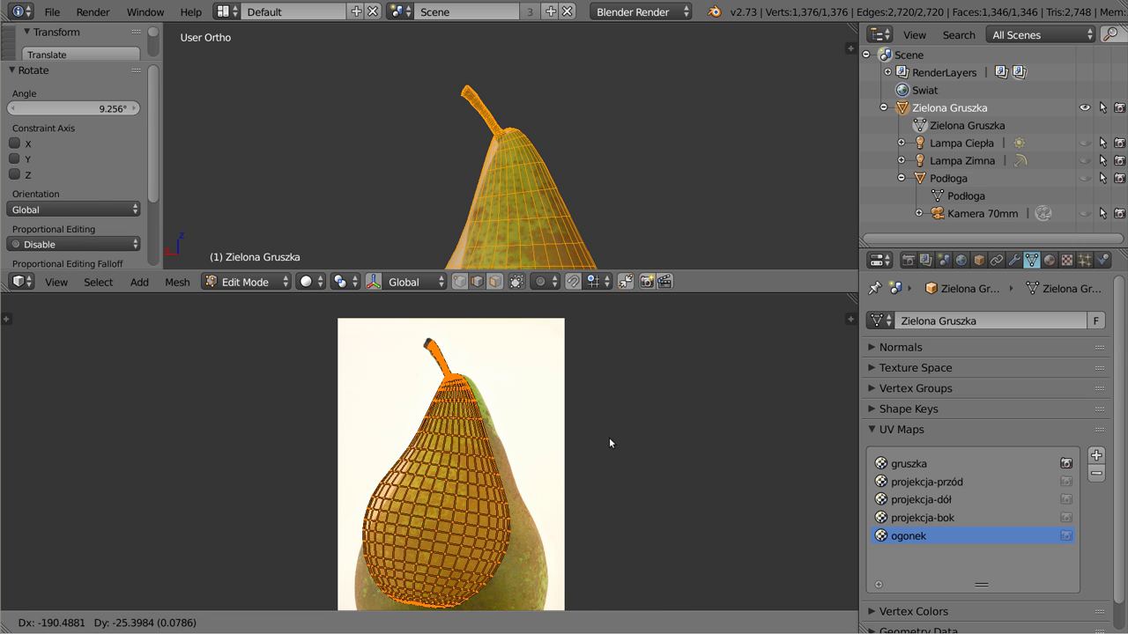
click(609, 437)
key(r)
click(657, 454)
key(g)
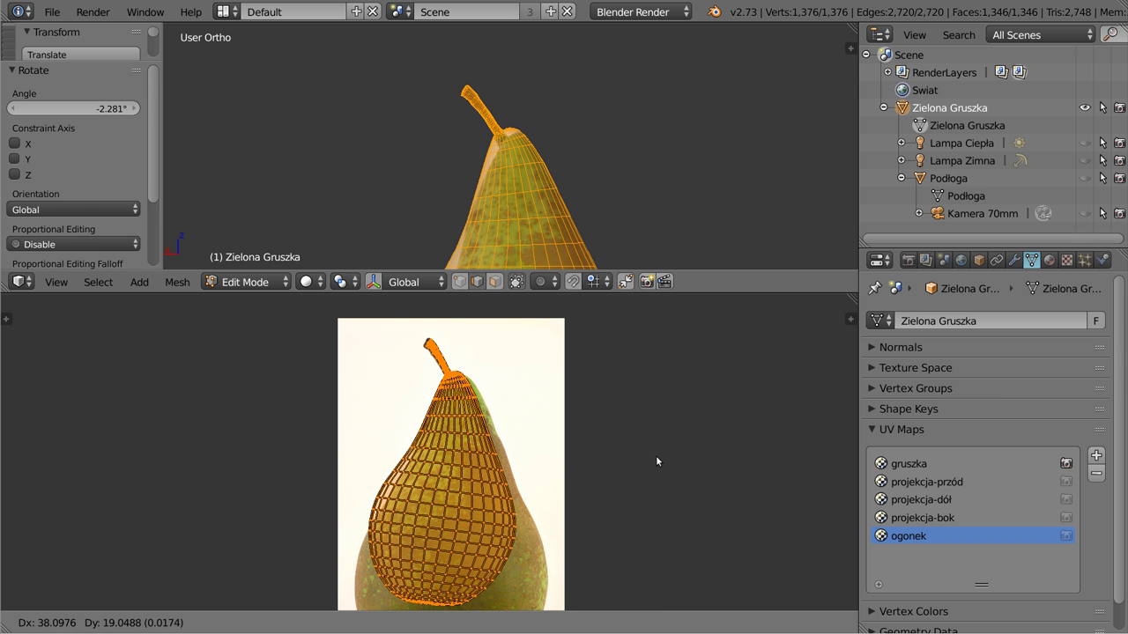
click(655, 455)
scroll(495, 115, up, 6)
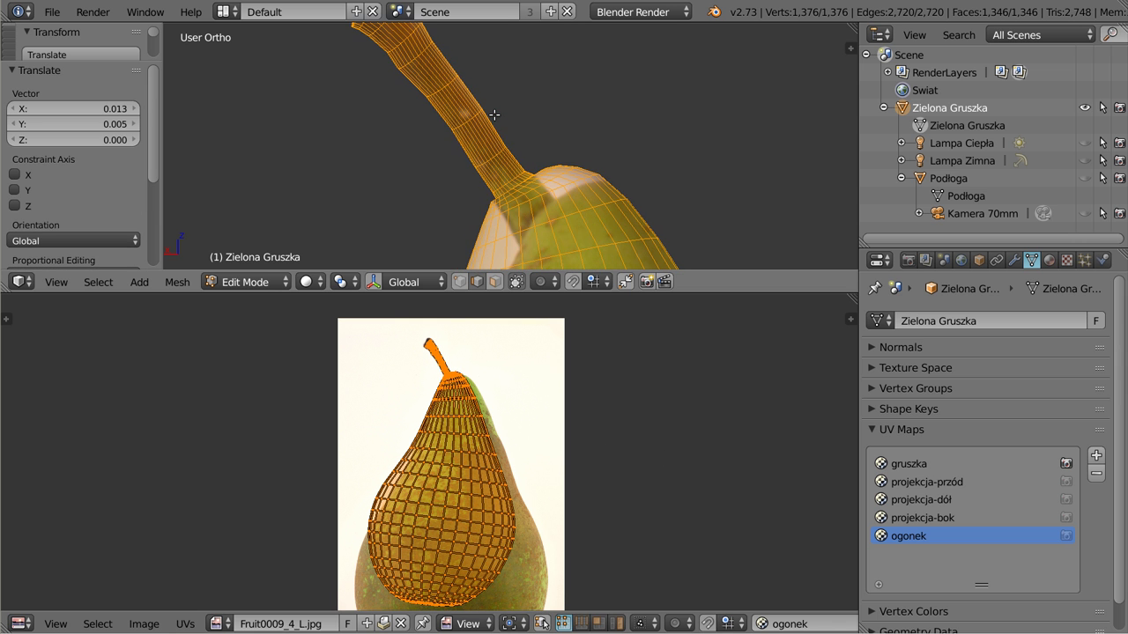
mouse_move(456, 109)
shift+middle_down()
mouse_move(518, 187)
mouse_move(444, 146)
mouse_move(590, 126)
mouse_move(814, 134)
mouse_move(262, 197)
shift+middle_up()
right_click(444, 146)
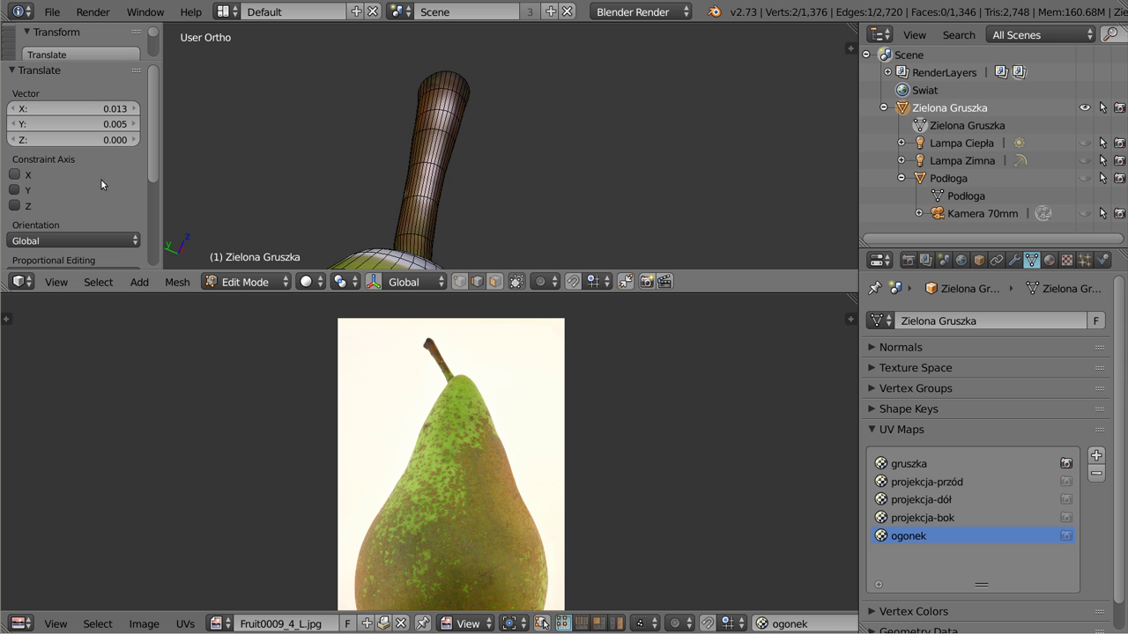
- Back in Edit Mode, select the whole stem and roughly rotate and shrink its UV island
middle_drag(420, 122, 413, 136)
key(Tab)
key(Tab)
key(a)
key(a)
scroll(429, 422, up, 5)
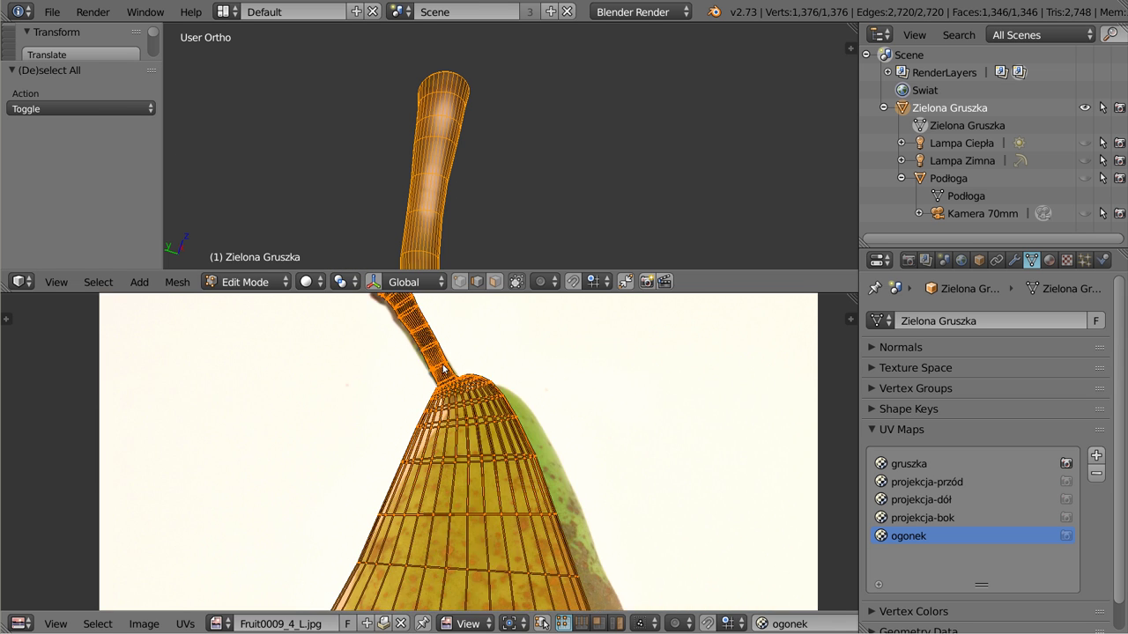
key(r)
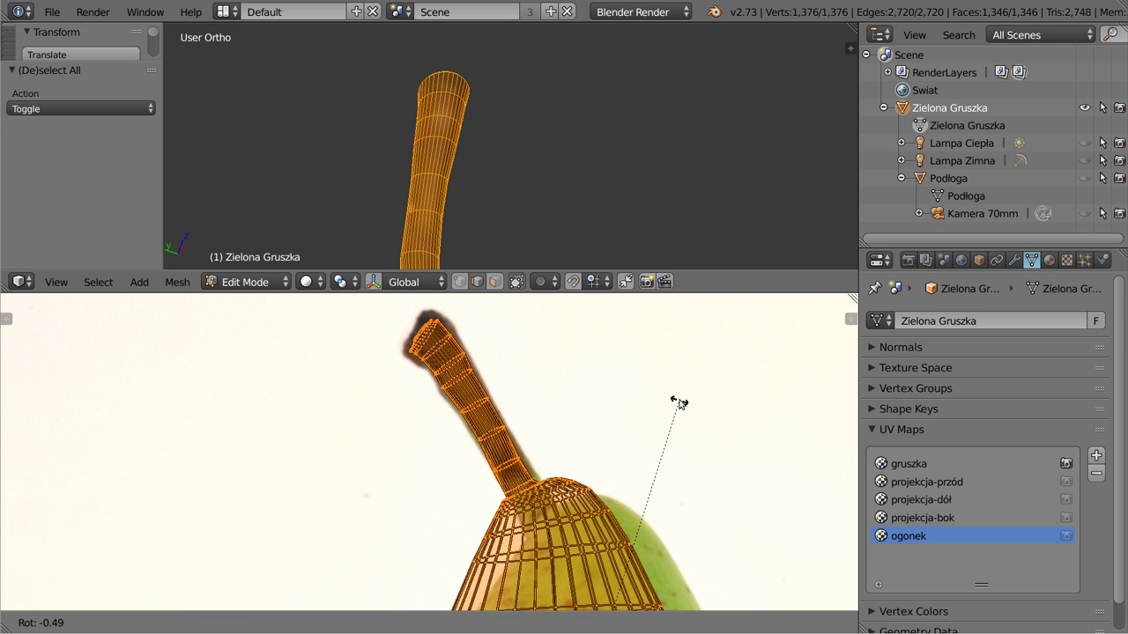
click(679, 405)
key(s)
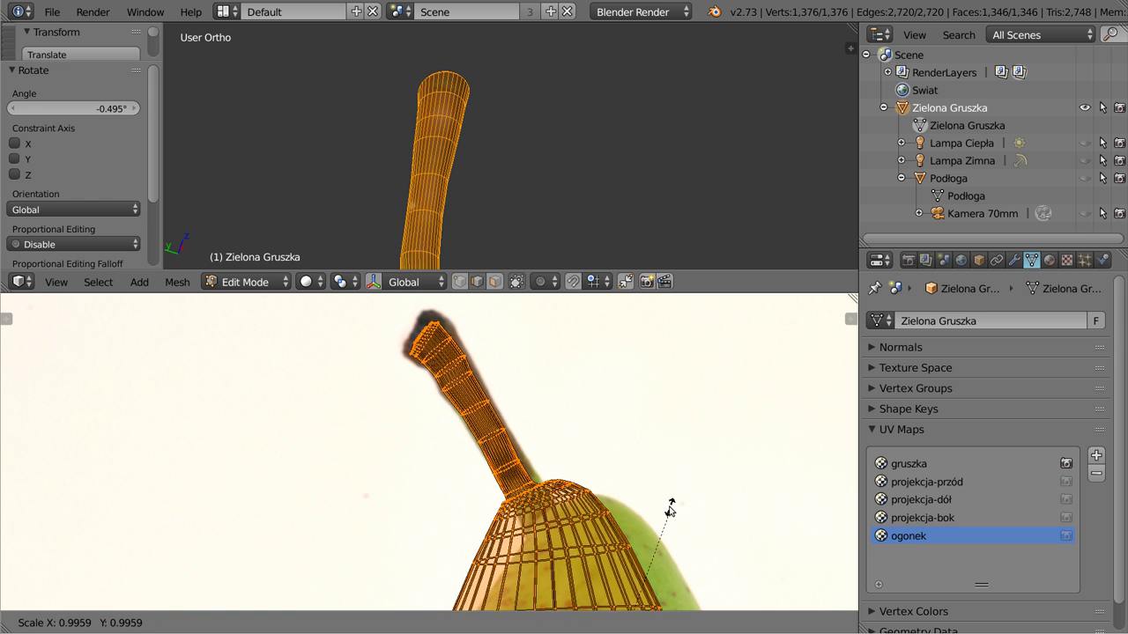
click(655, 521)
- Rotate and move the stem UV island so it sits over the photo's stem
key(r)
click(675, 496)
key(g)
click(718, 484)
key(r)
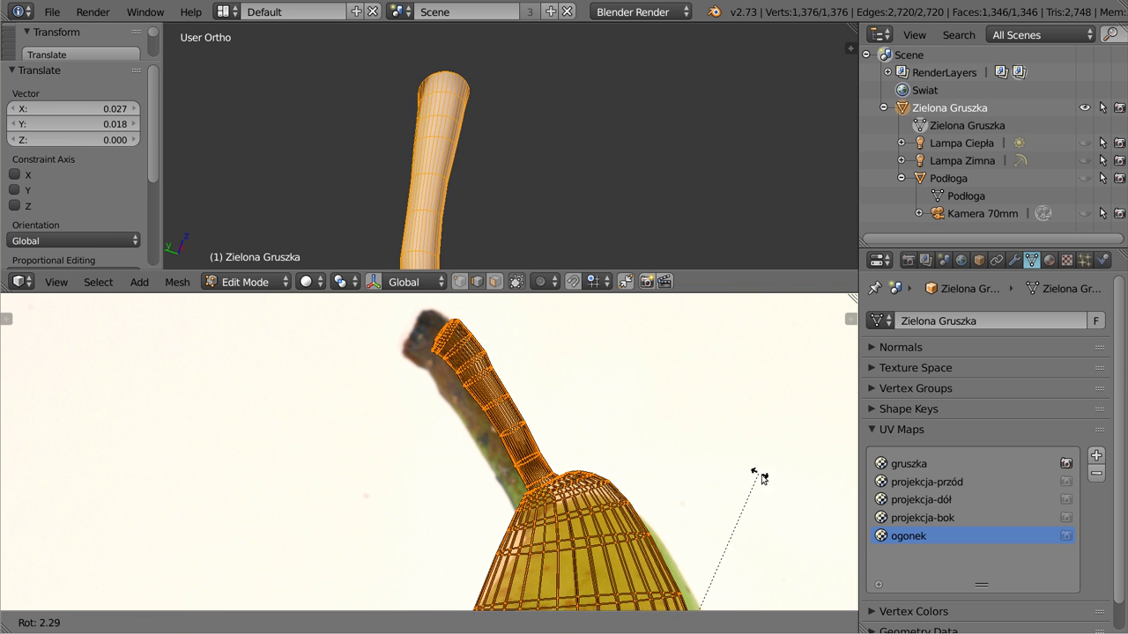
click(749, 473)
key(g)
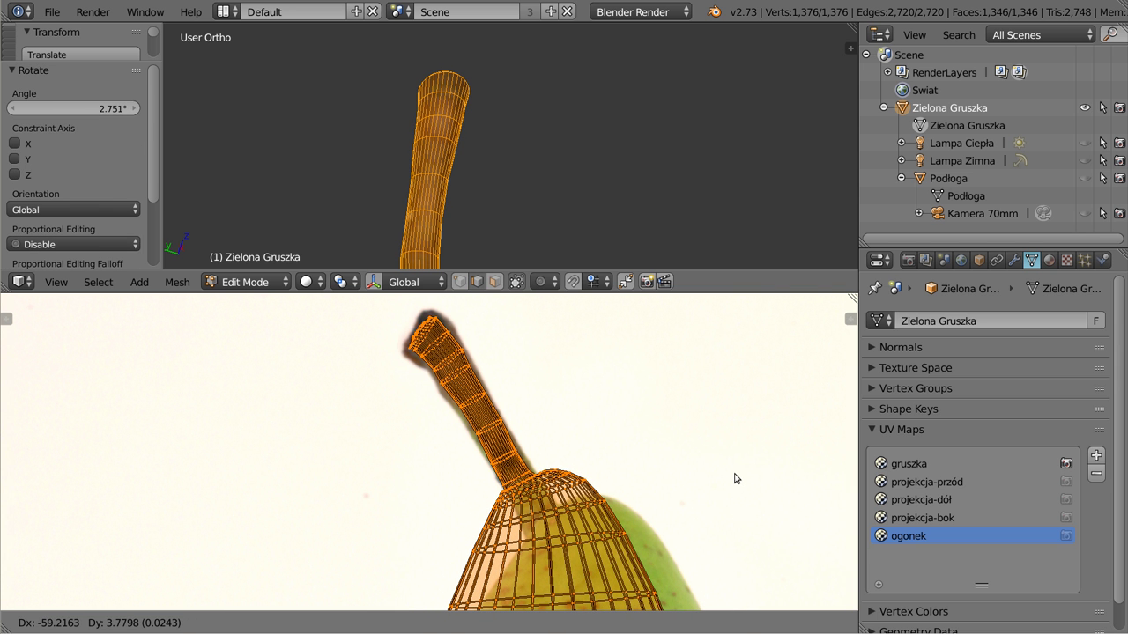
click(737, 478)
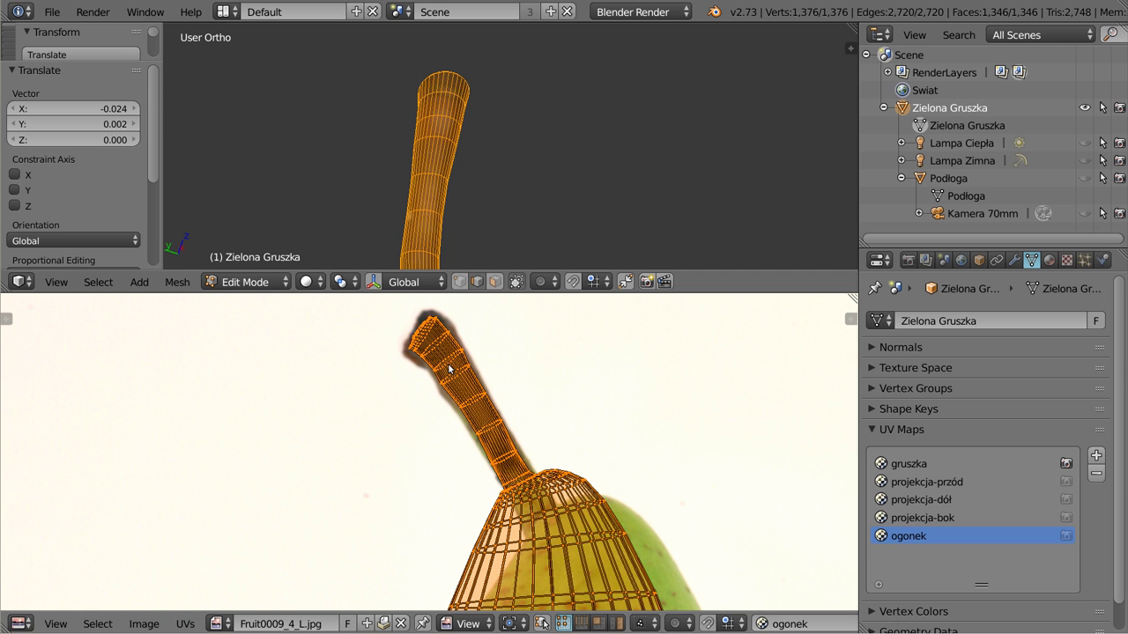
- Box-select the first ring of ogonek UVs and move it to match the photo's stem
key(a)
key(b)
drag(495, 384, 447, 427)
scroll(490, 388, up, 8)
key(g)
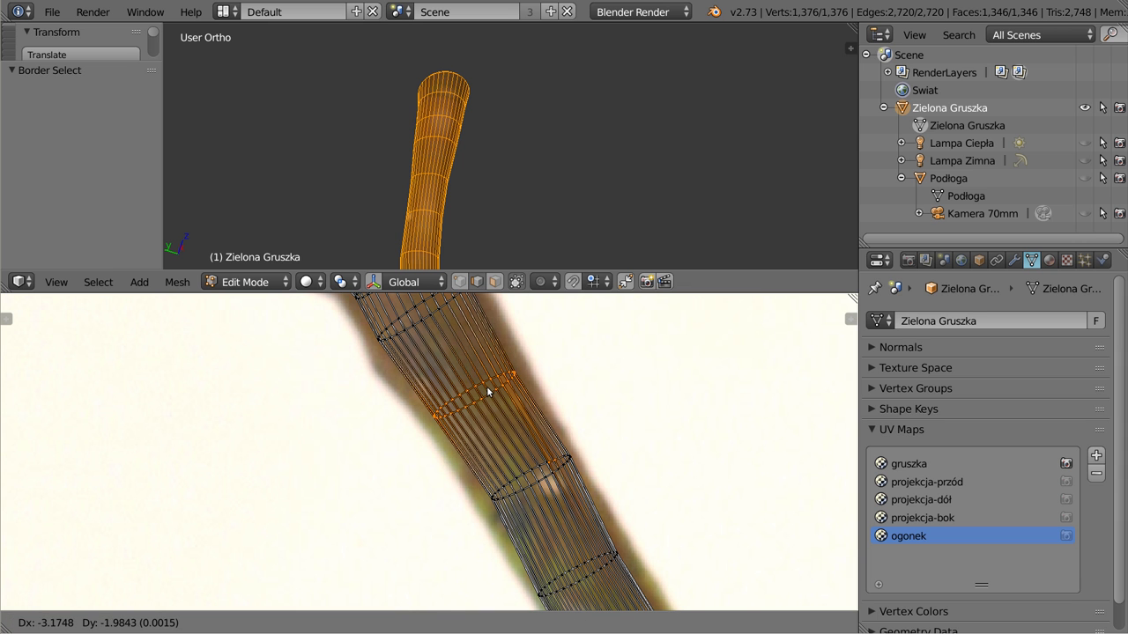
click(487, 384)
- Box-select the next ring of stem UVs and move it into place on the stem
key(a)
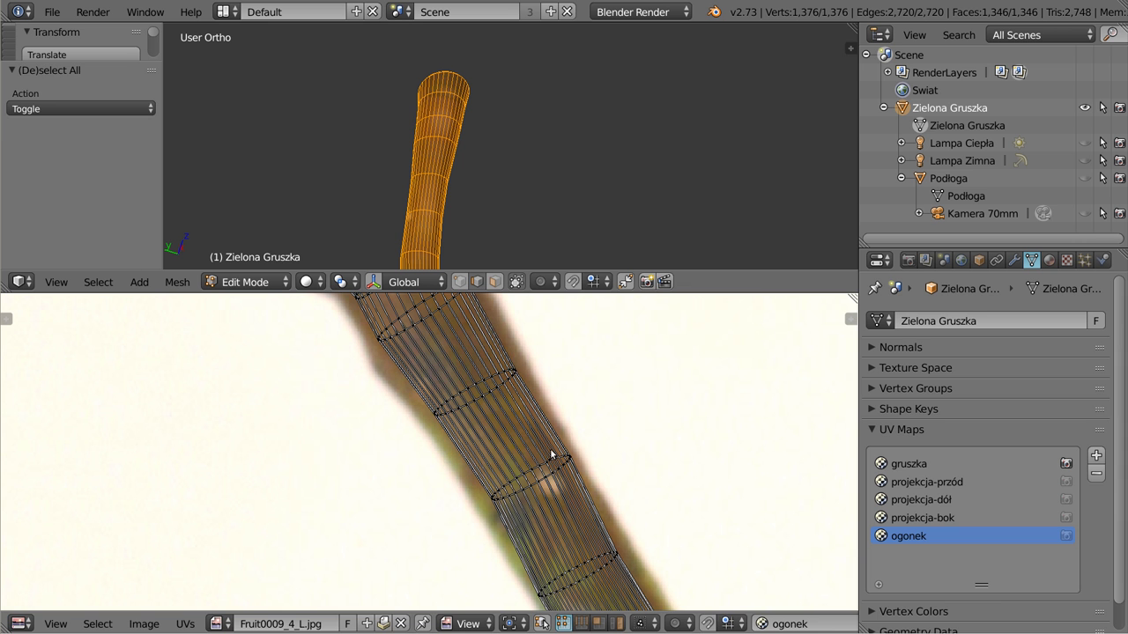
alt+right_click(486, 398)
key(b)
drag(539, 345, 423, 438)
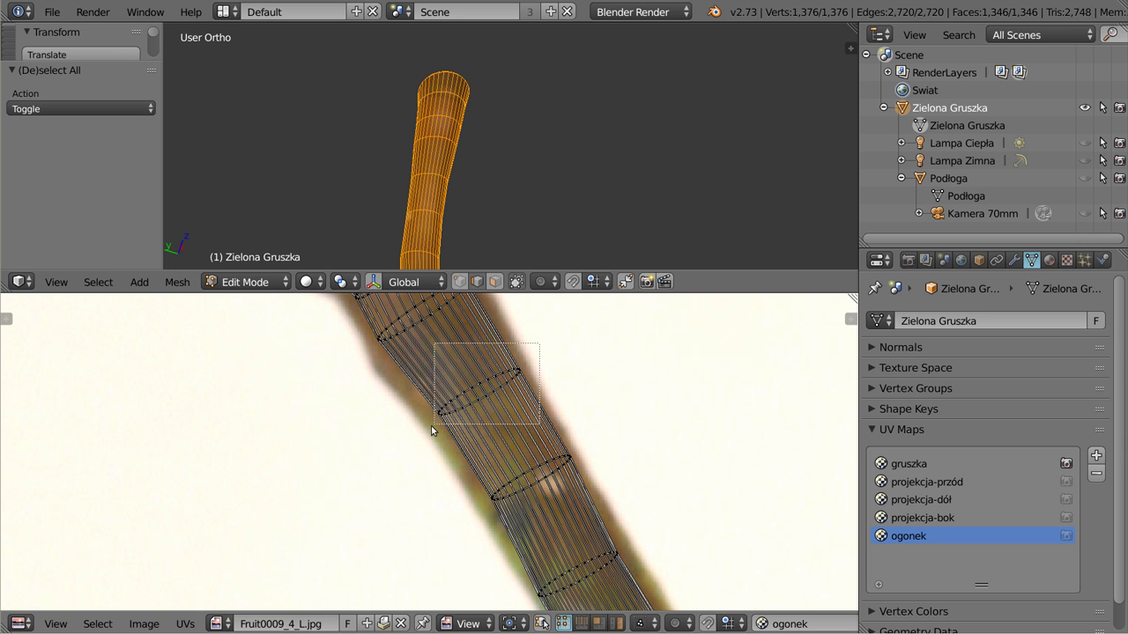
key(g)
click(533, 373)
- Box-select another stem UV ring and fit it to the stem outline
key(a)
key(b)
drag(608, 430, 478, 534)
key(g)
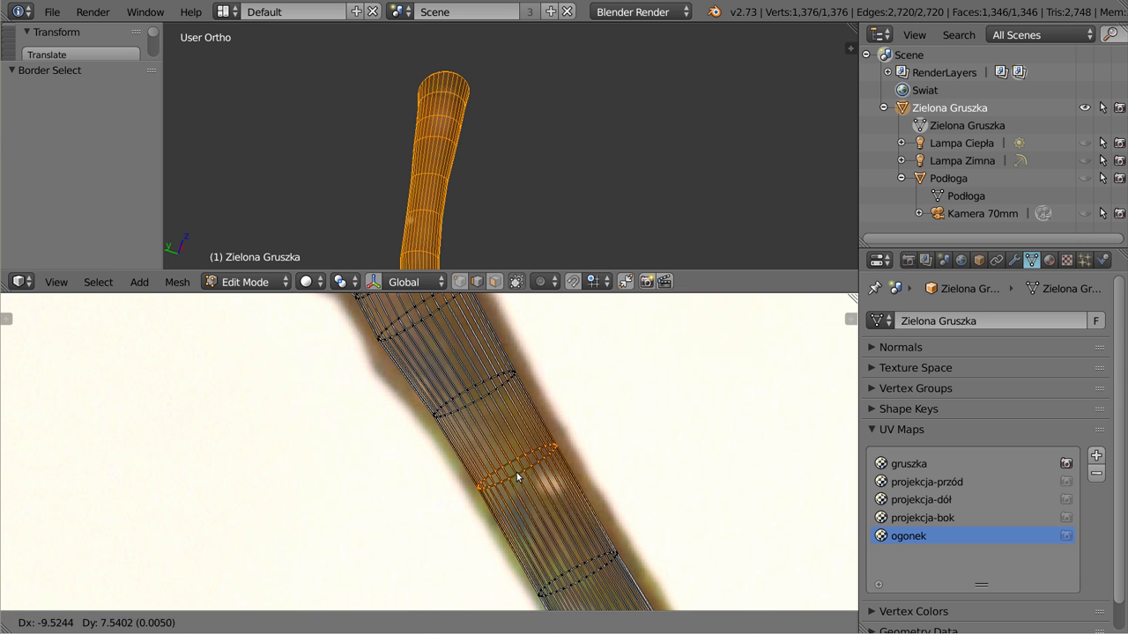
click(518, 476)
key(a)
scroll(493, 423, down, 4)
scroll(483, 411, down, 1)
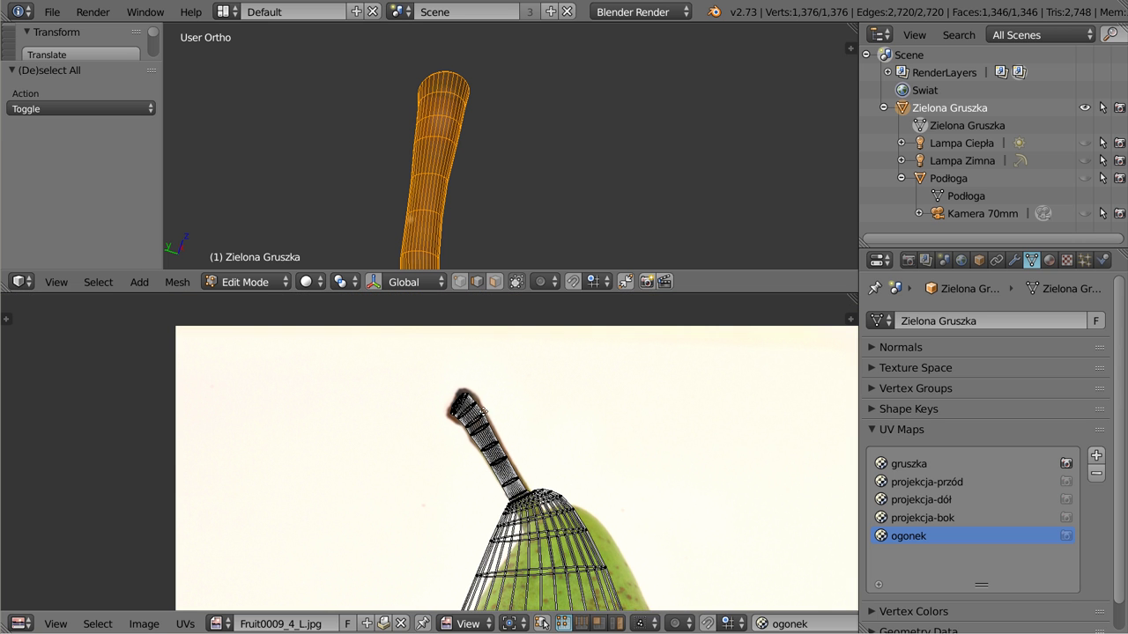
- Return the pear to Object Mode and change the shading to see the photo textures
key(a)
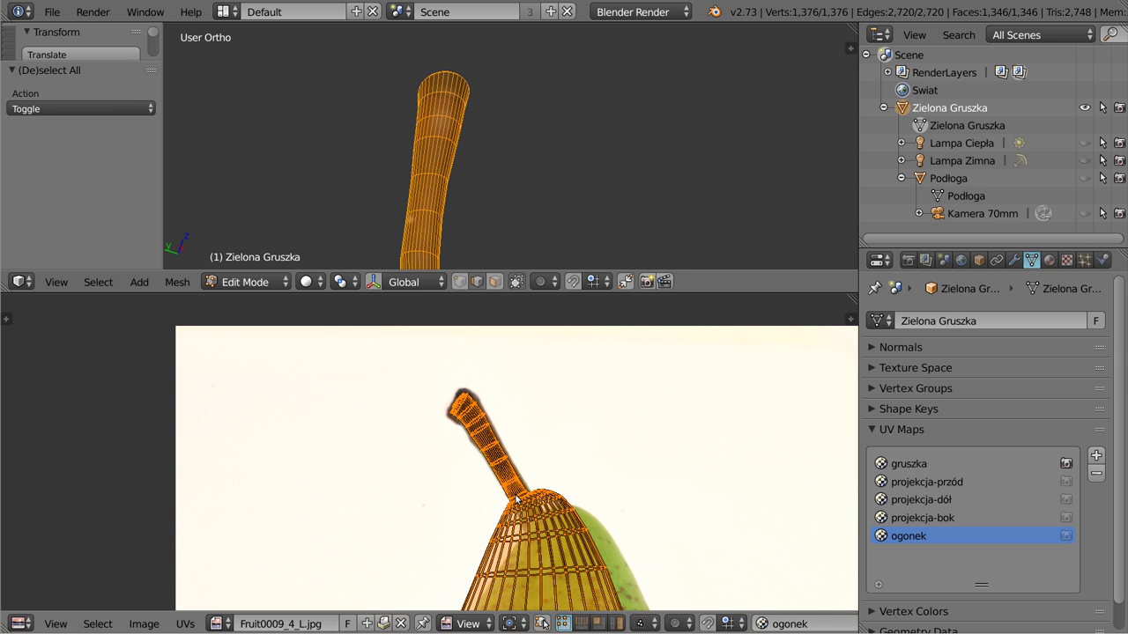
key(Tab)
key(z)
key(z)
scroll(433, 153, down, 3)
mouse_move(432, 153)
middle_down()
mouse_move(464, 212)
mouse_move(578, 189)
mouse_move(368, 189)
mouse_move(465, 184)
mouse_move(525, 157)
mouse_move(448, 222)
mouse_move(527, 163)
mouse_move(419, 187)
mouse_move(443, 125)
middle_up()
- Make gruszka the active UV map and enlarge the 3D view over the image view
scroll(447, 141, down, 2)
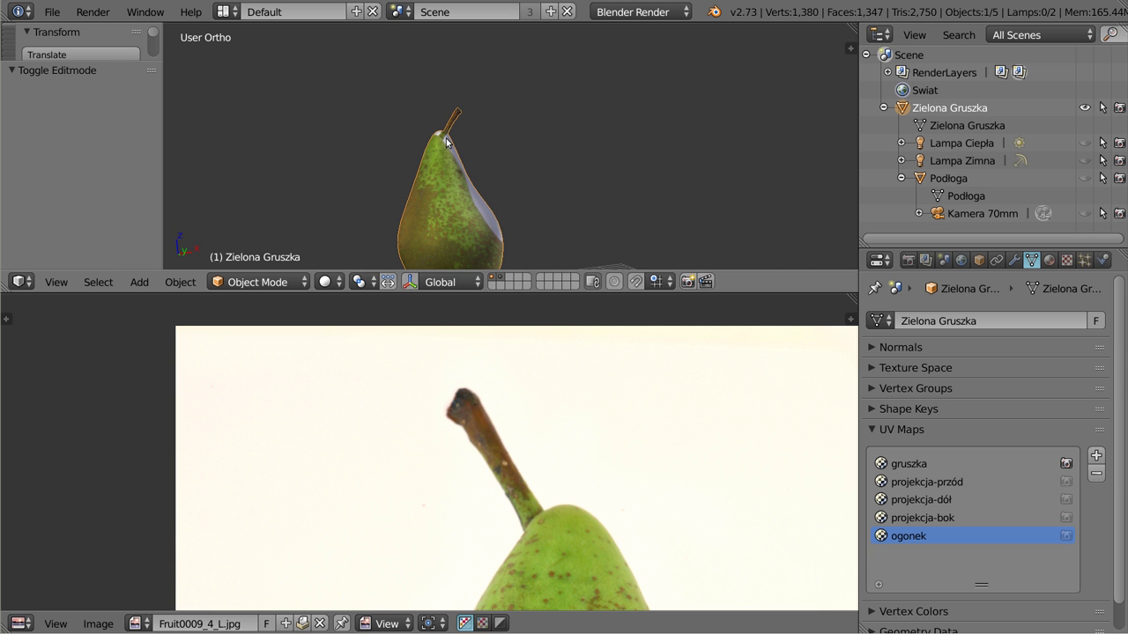
middle_drag(450, 184, 483, 102)
click(923, 464)
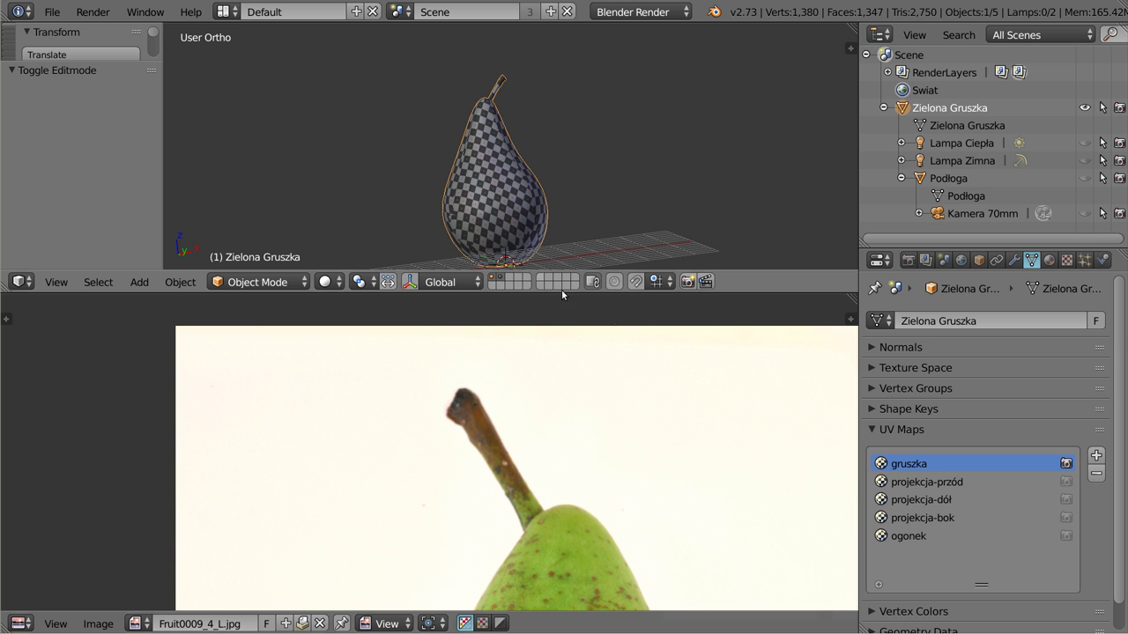
mouse_move(742, 293)
mouse_down()
mouse_move(729, 490)
mouse_move(714, 468)
mouse_up()
mouse_move(449, 278)
middle_down()
mouse_move(522, 285)
mouse_move(476, 335)
middle_up()
- Switch the pear to Texture Paint mode, resize the tool shelf and viewport, and show its material settings
click(260, 458)
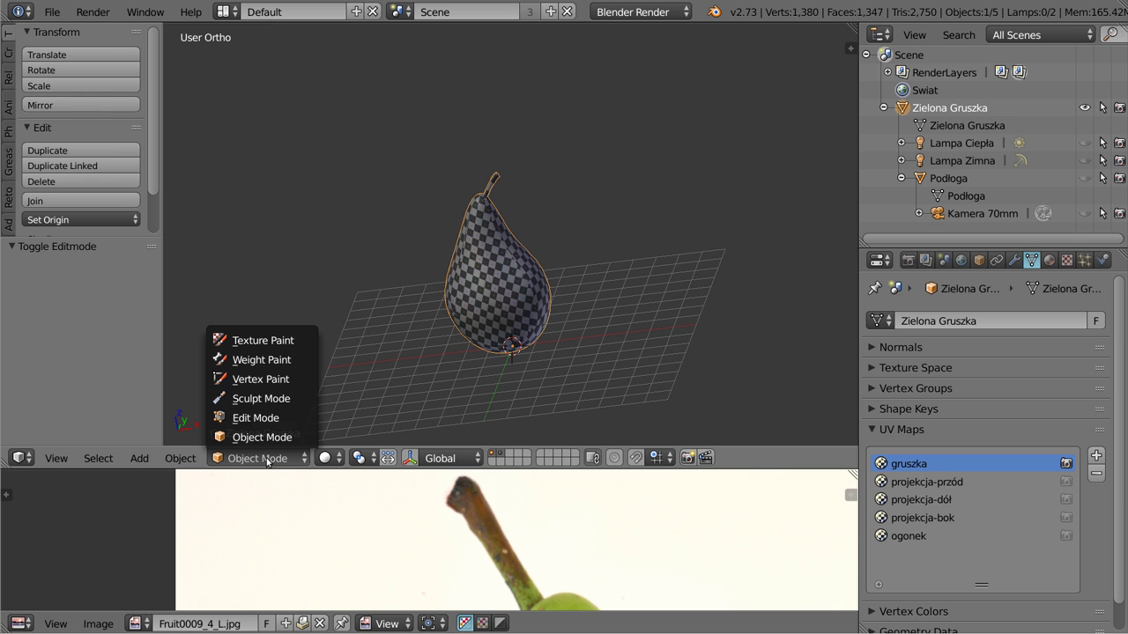
click(255, 341)
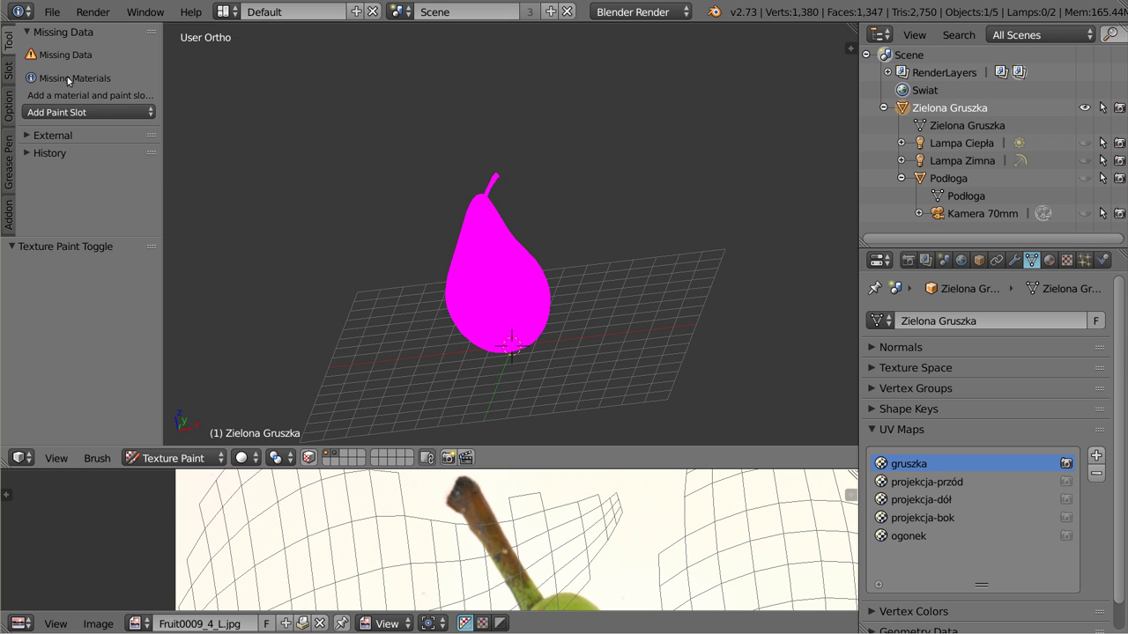
ctrl+middle_drag(101, 102, 104, 69)
drag(160, 86, 247, 86)
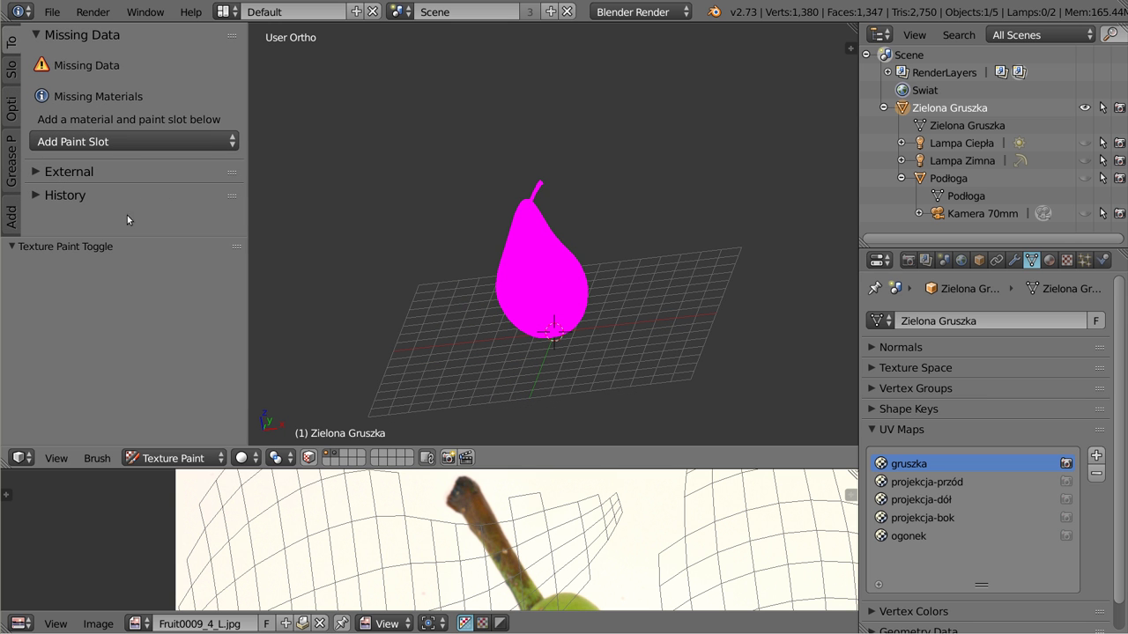
drag(107, 237, 107, 304)
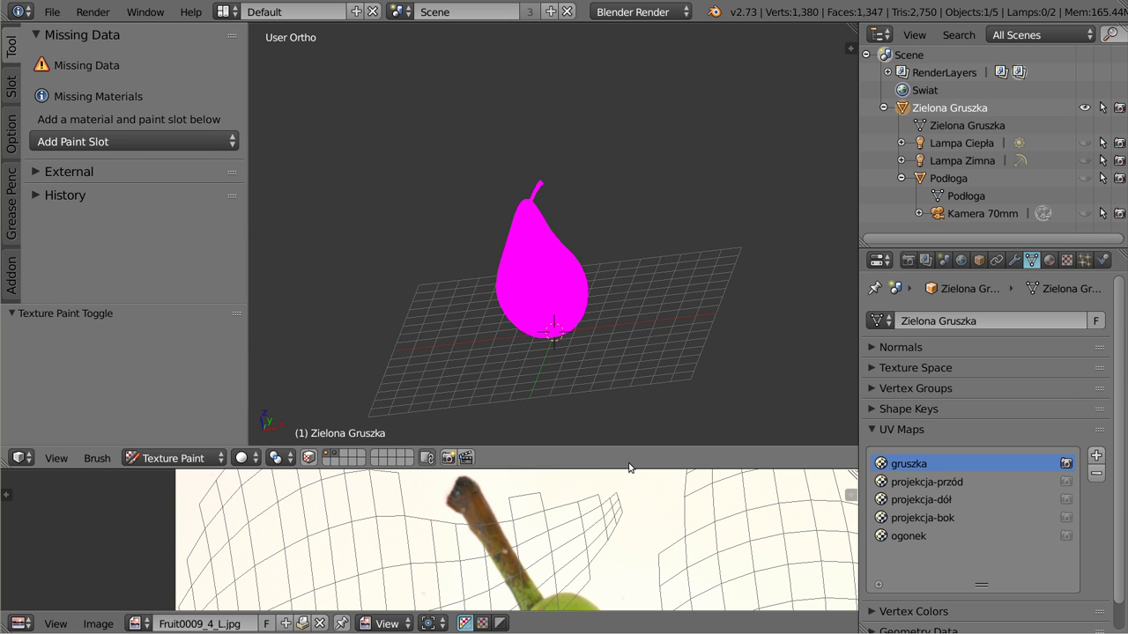
drag(629, 467, 616, 534)
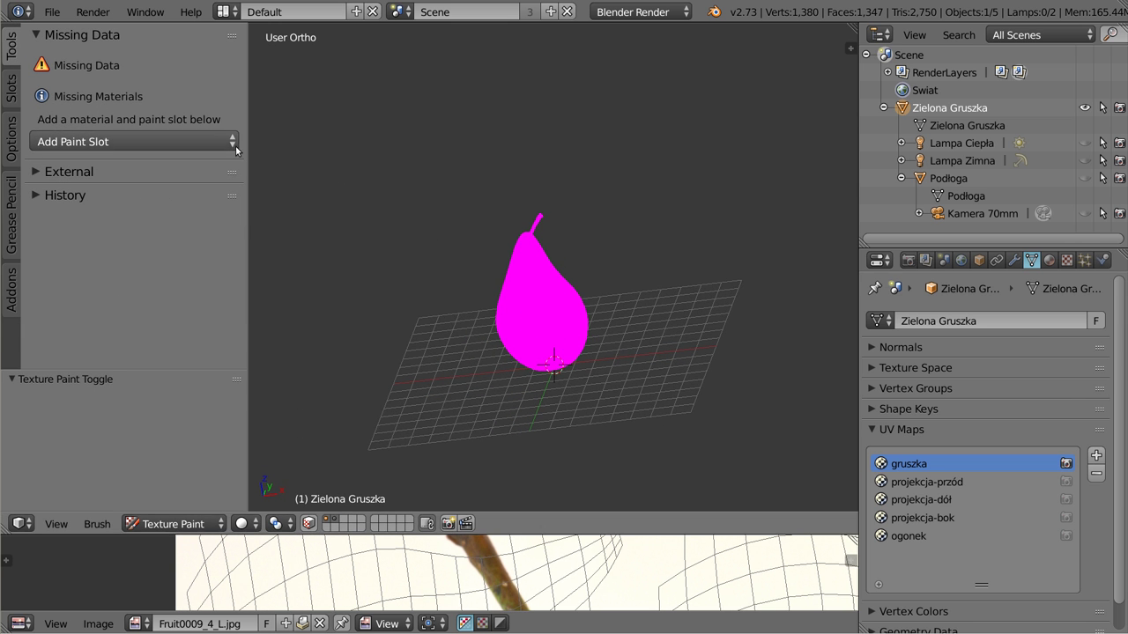
drag(247, 273, 227, 273)
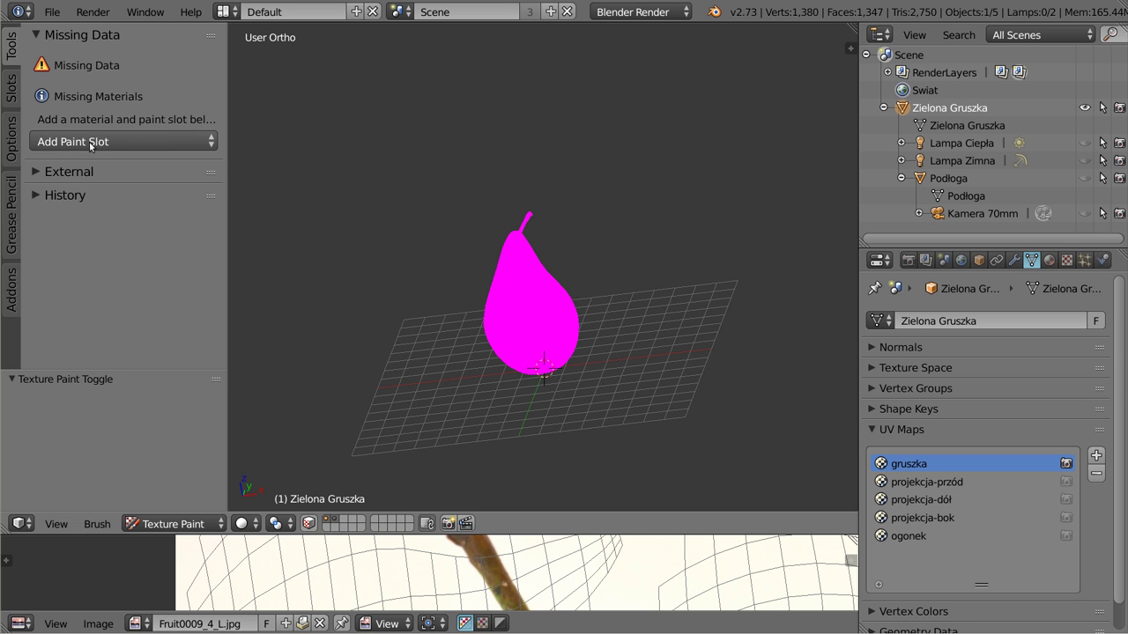
click(1049, 260)
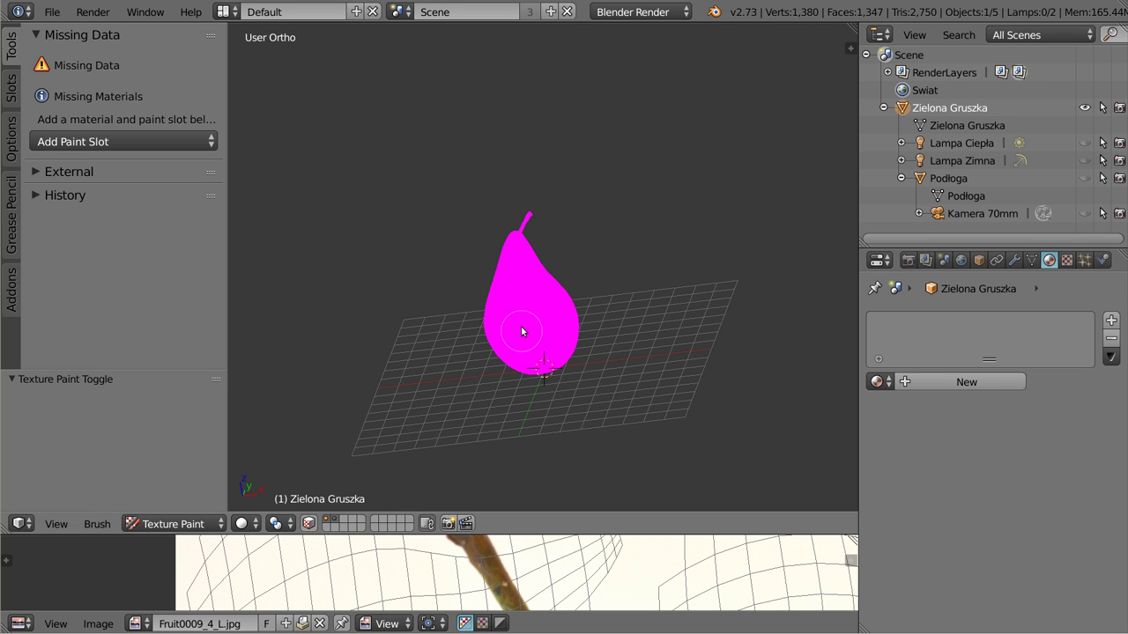
- In the Slots settings, set Painting Mode to Image with gruszka as the canvas image
click(12, 90)
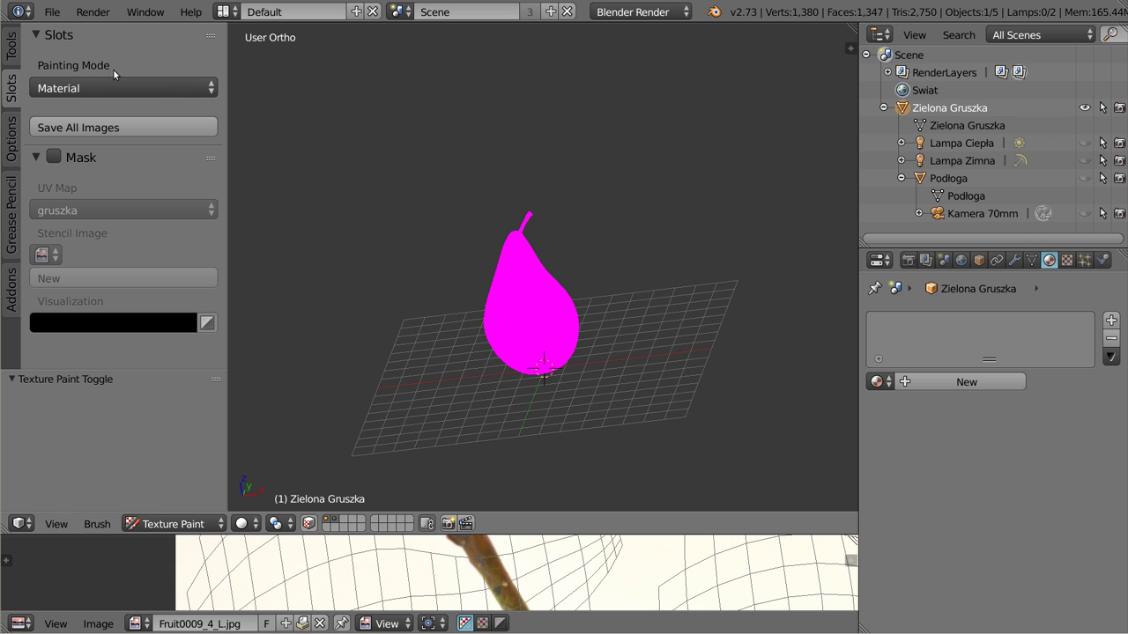
ctrl+middle_drag(151, 56, 155, 61)
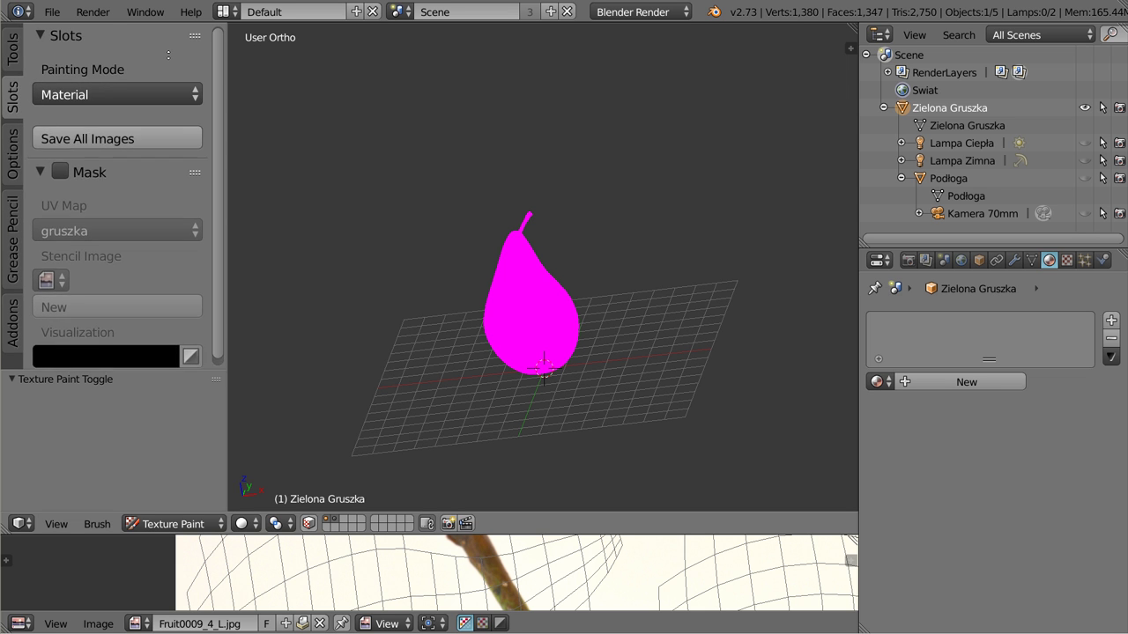
click(143, 89)
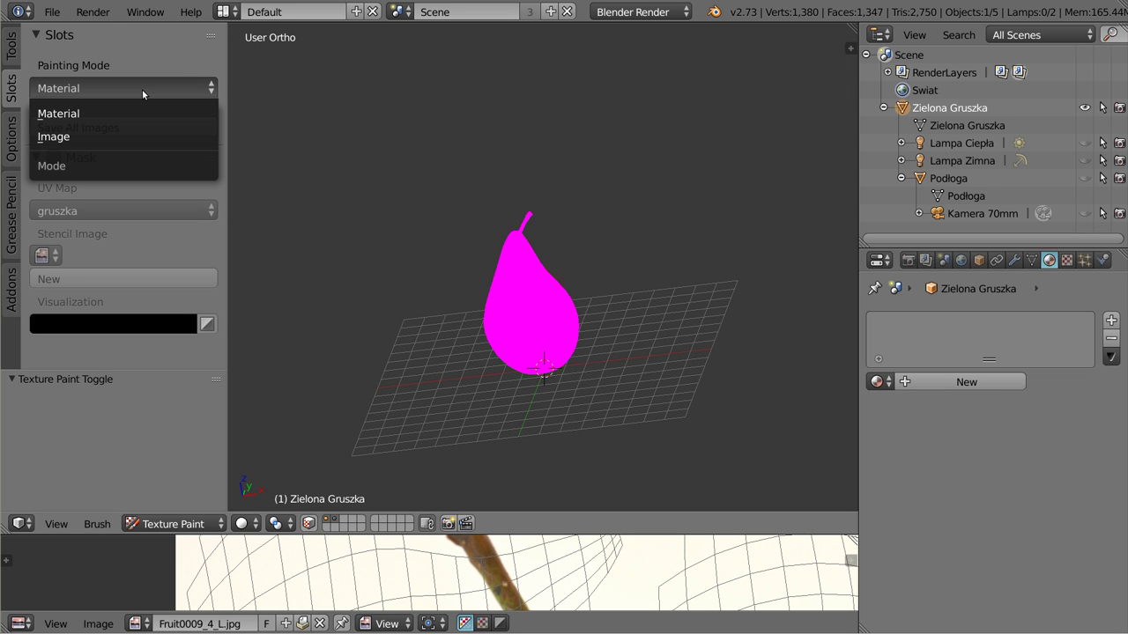
click(114, 137)
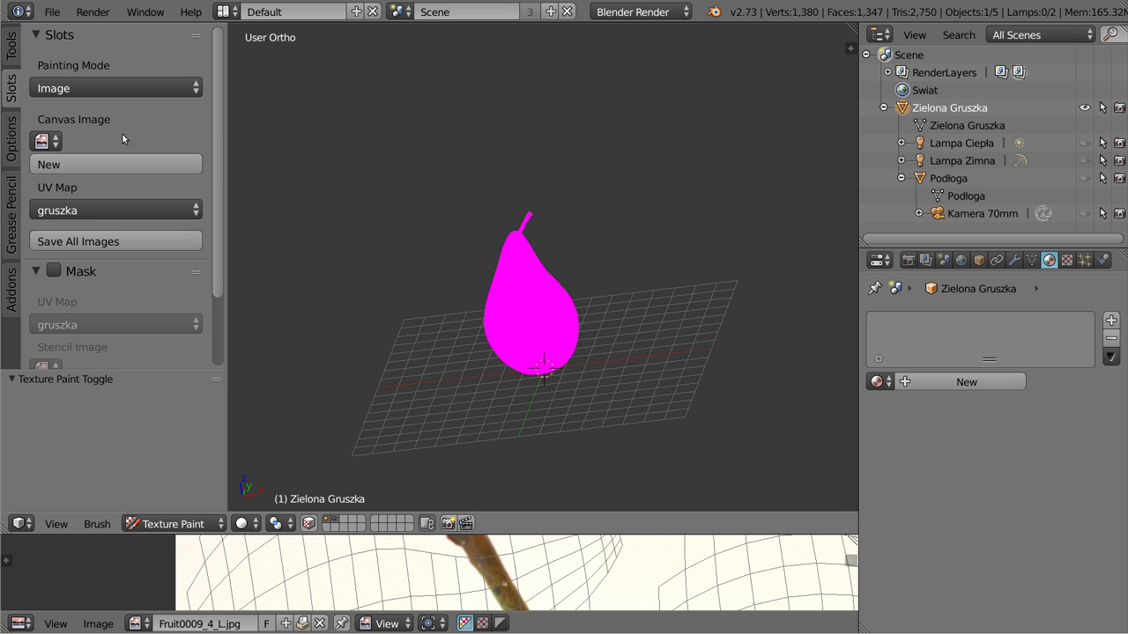
click(51, 144)
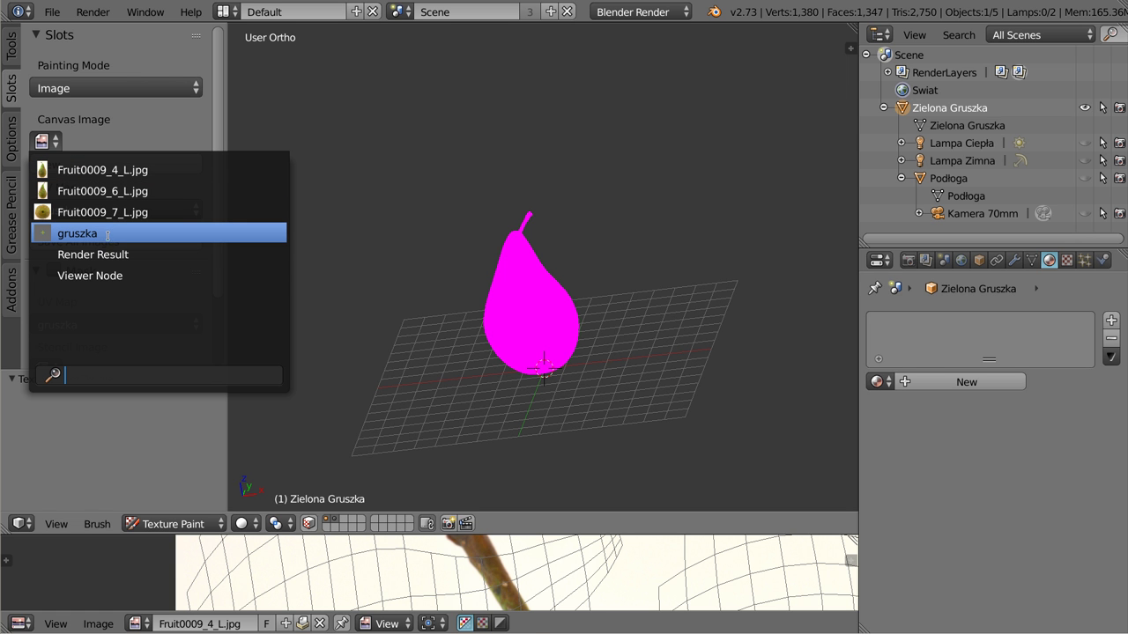
click(107, 235)
- Orbit the pear upright to view the checker texture and bring back the brush settings
scroll(530, 316, up, 3)
scroll(511, 256, up, 1)
mouse_move(511, 256)
middle_down()
mouse_move(608, 203)
mouse_move(572, 230)
middle_up()
mouse_move(572, 231)
mouse_down()
mouse_move(551, 297)
mouse_move(582, 306)
mouse_up()
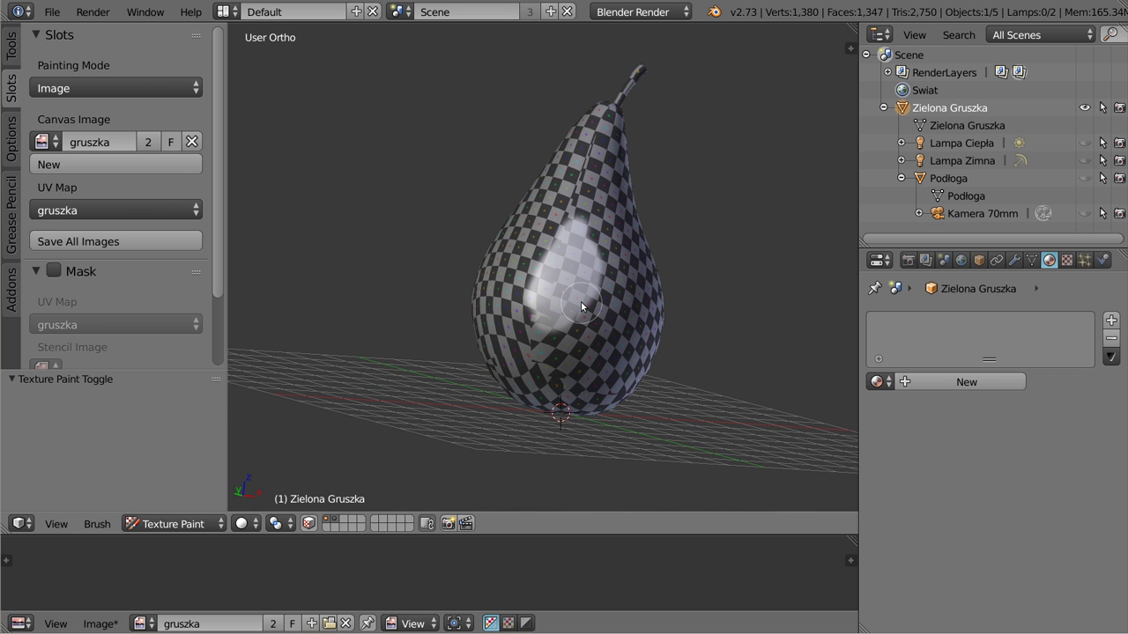
click(12, 49)
mouse_move(562, 305)
middle_down()
mouse_move(590, 372)
mouse_move(638, 153)
mouse_move(565, 259)
mouse_move(619, 241)
mouse_move(498, 347)
mouse_move(536, 359)
mouse_move(519, 363)
mouse_move(602, 293)
mouse_move(596, 267)
middle_up()
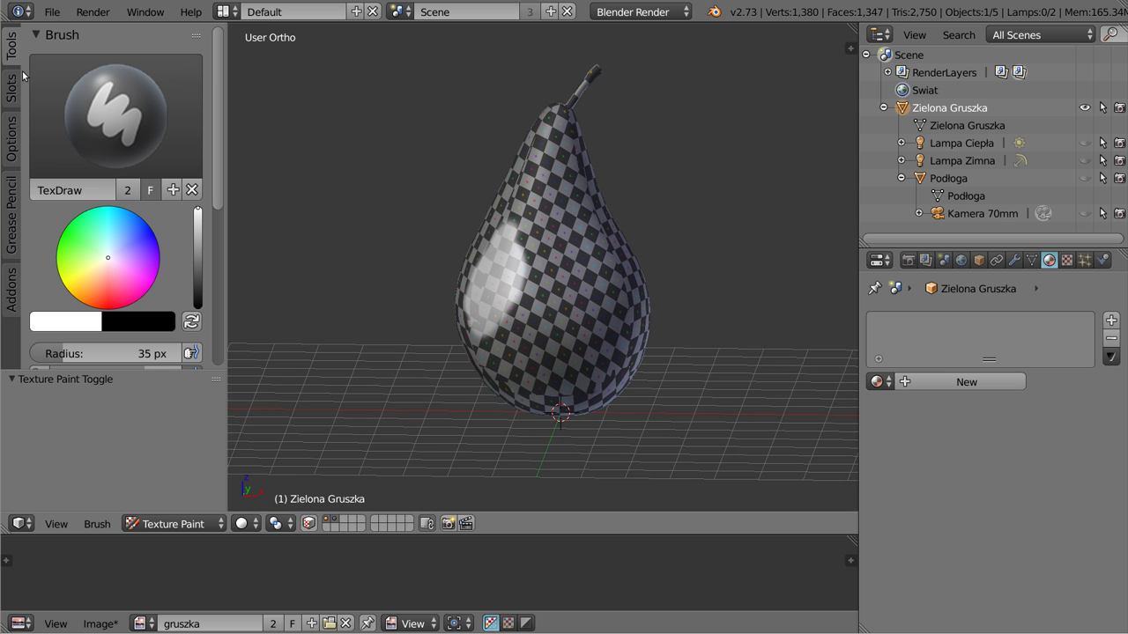
- Select the Clone brush, enable Clone from image/UV map, and list the source clone images
click(122, 112)
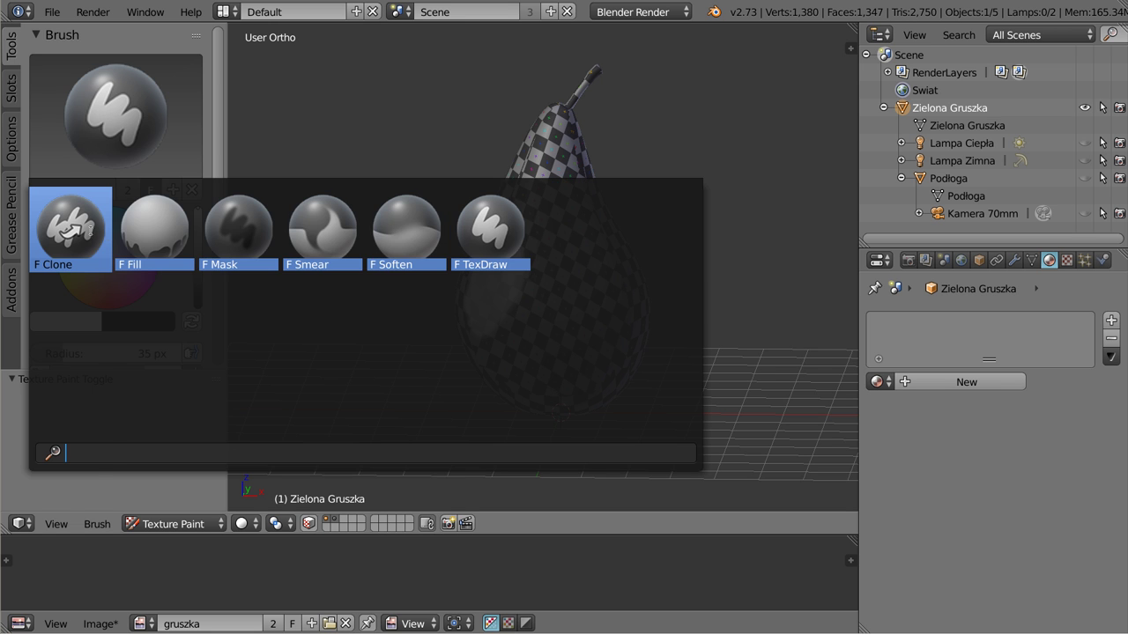
click(69, 231)
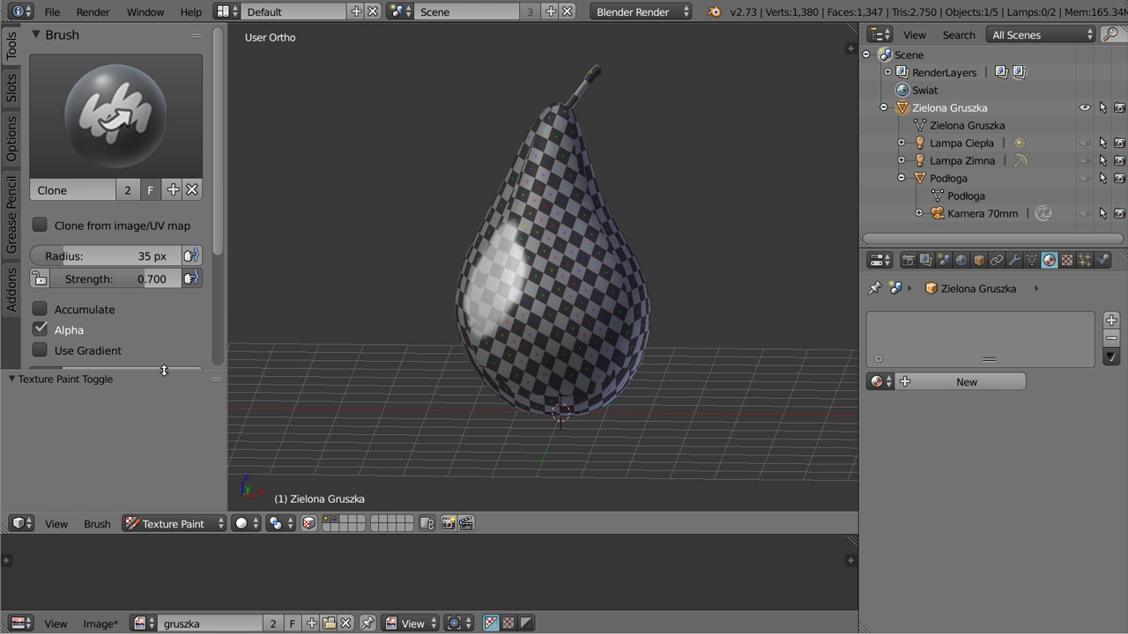
drag(584, 534, 584, 561)
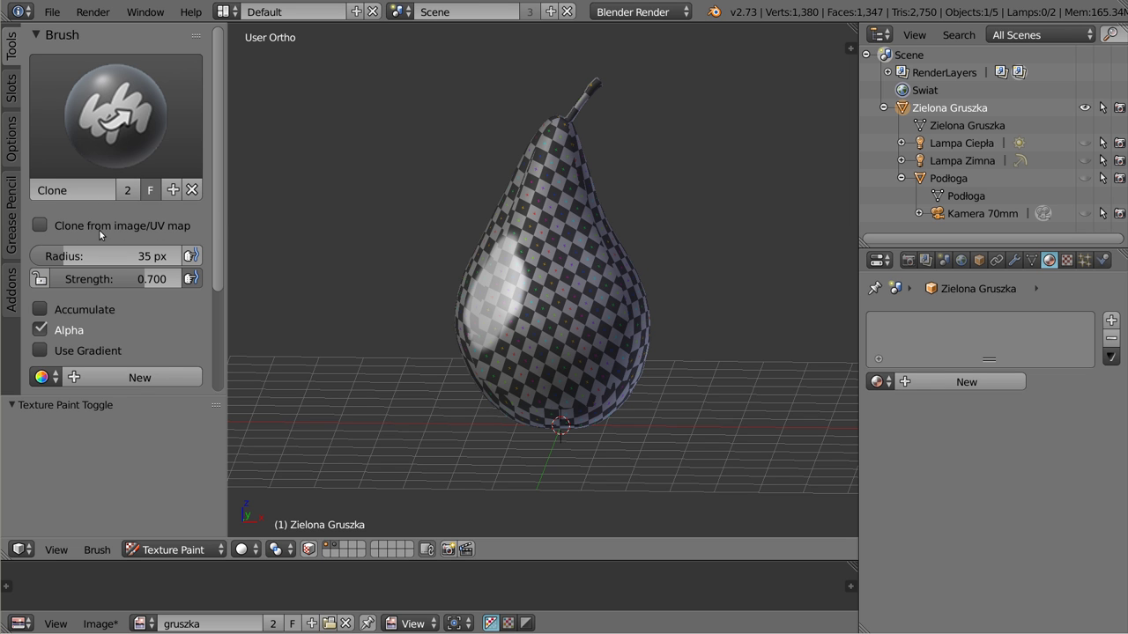
click(41, 227)
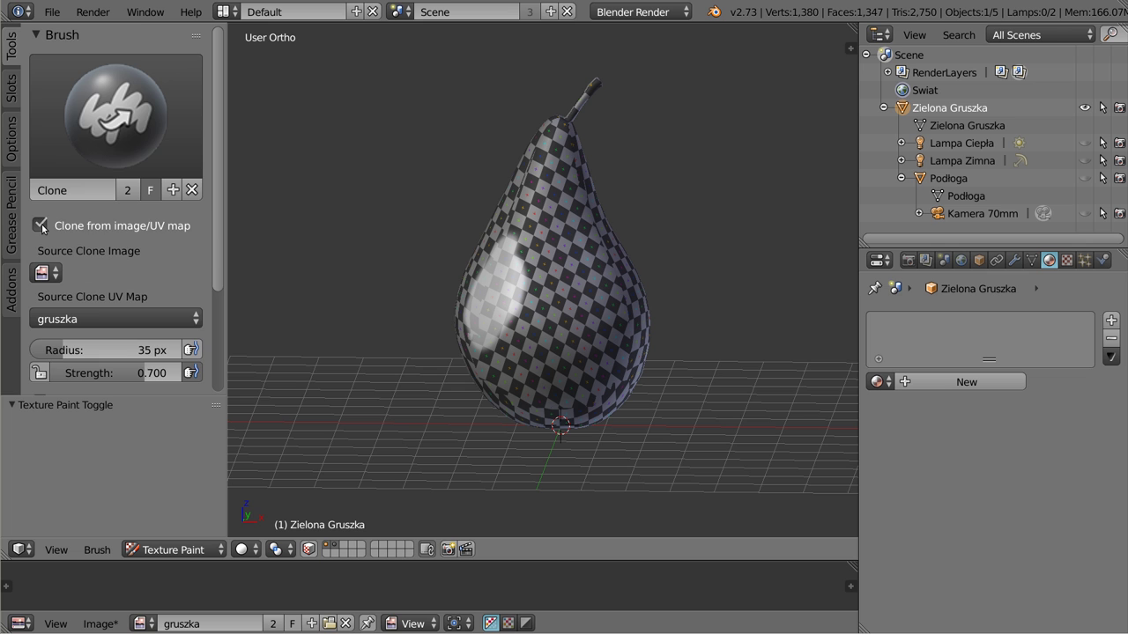
scroll(213, 172, down, 3)
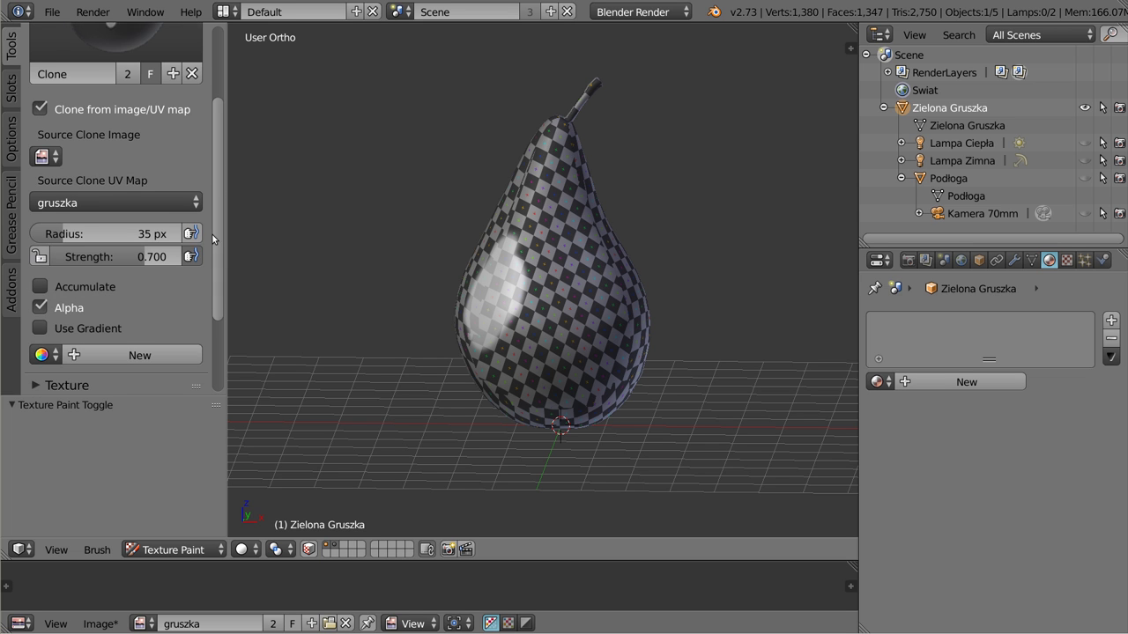
click(56, 154)
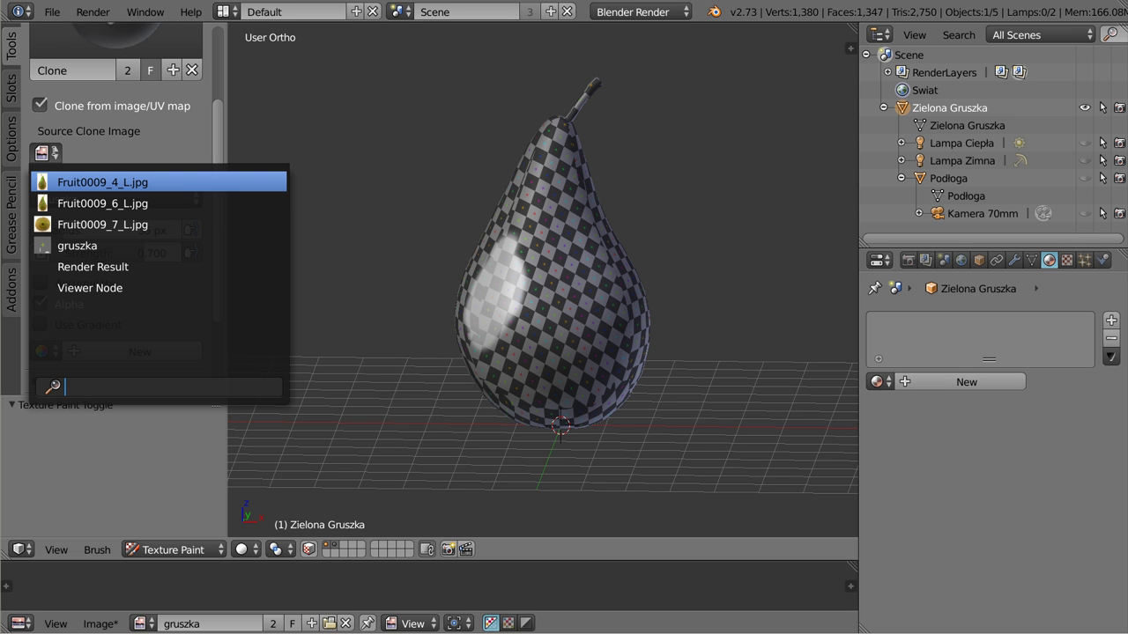
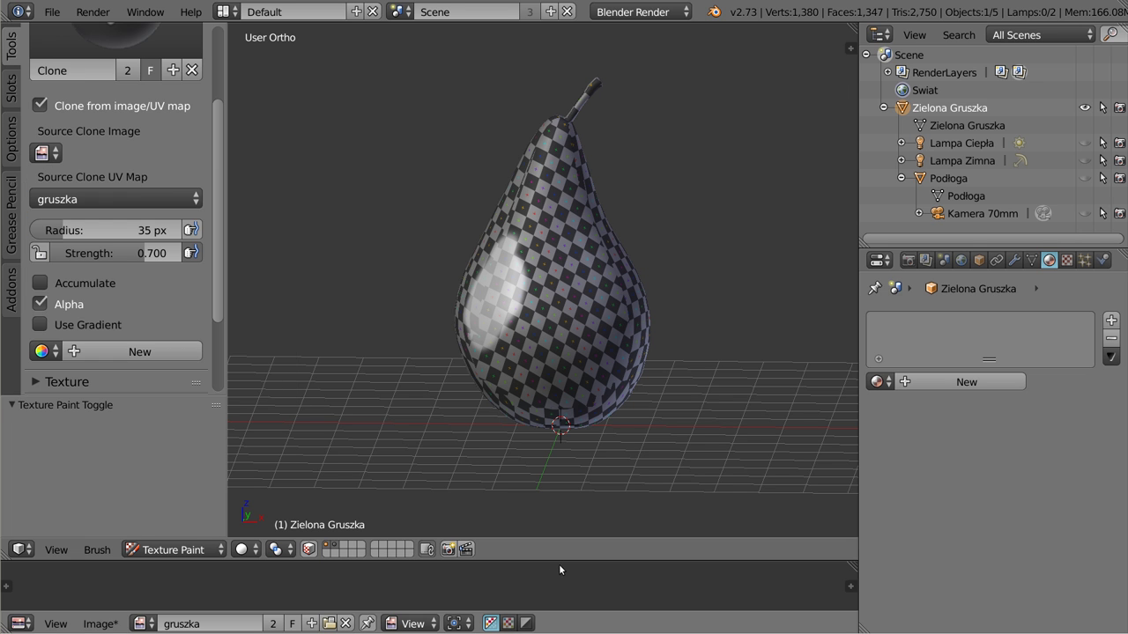
- Enlarge the image editor below the 3D view and put the pear into Edit Mode
drag(564, 562, 145, 290)
click(145, 282)
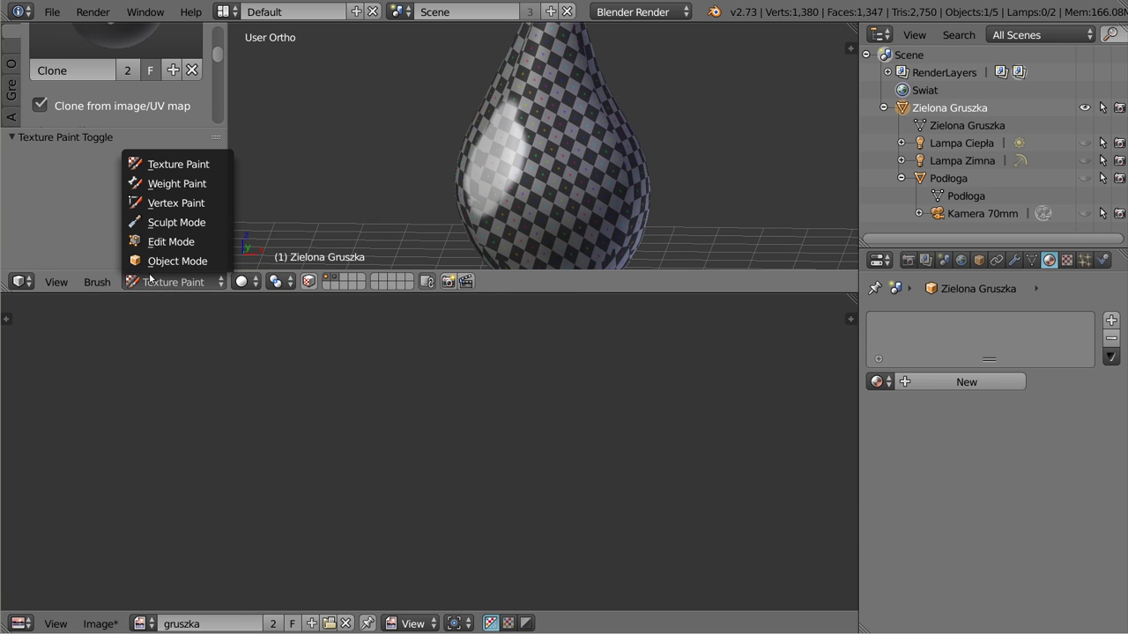
click(159, 240)
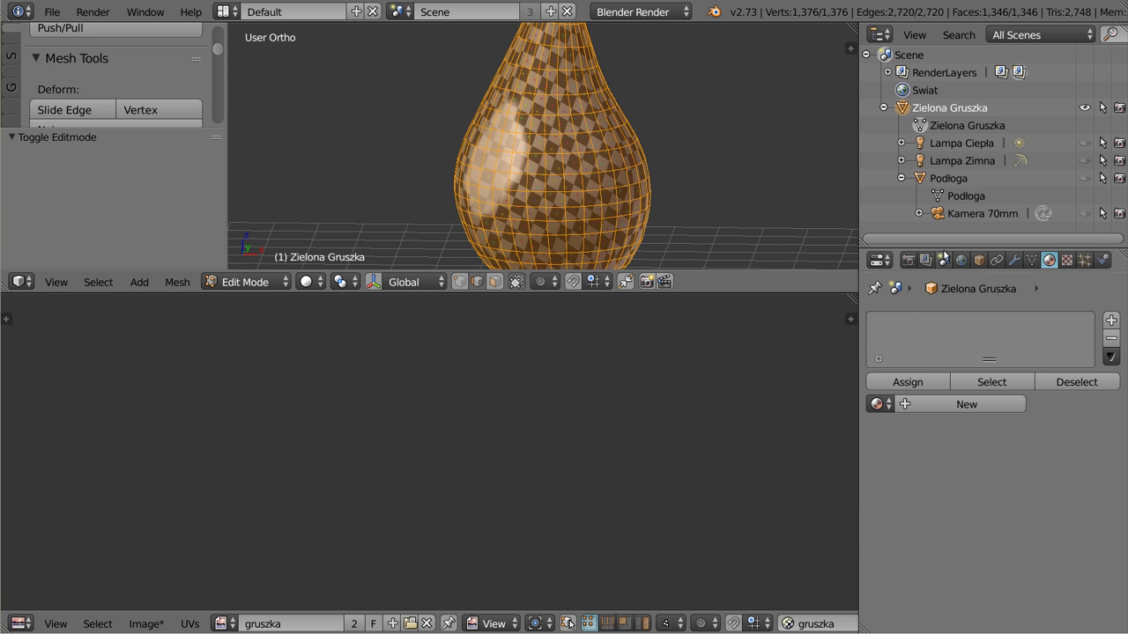
- Show the whole projekcja-przód UV layout over the pear photo by making it the active UV map
click(1032, 260)
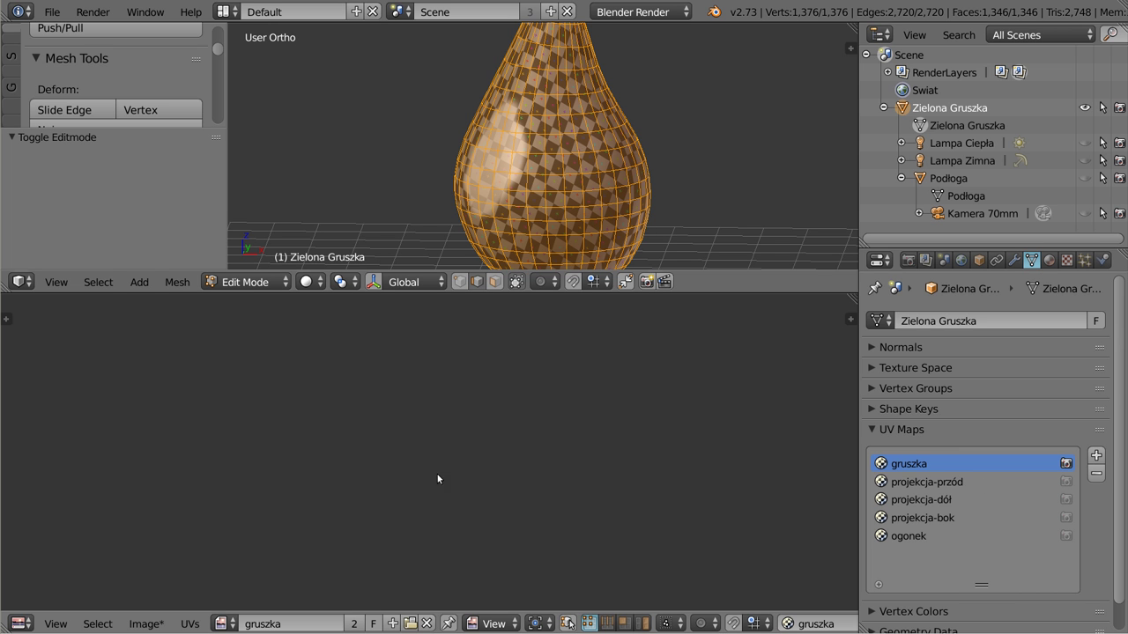
scroll(360, 423, up, 2)
scroll(353, 405, up, 3)
scroll(345, 381, up, 3)
middle_drag(345, 382, 404, 420)
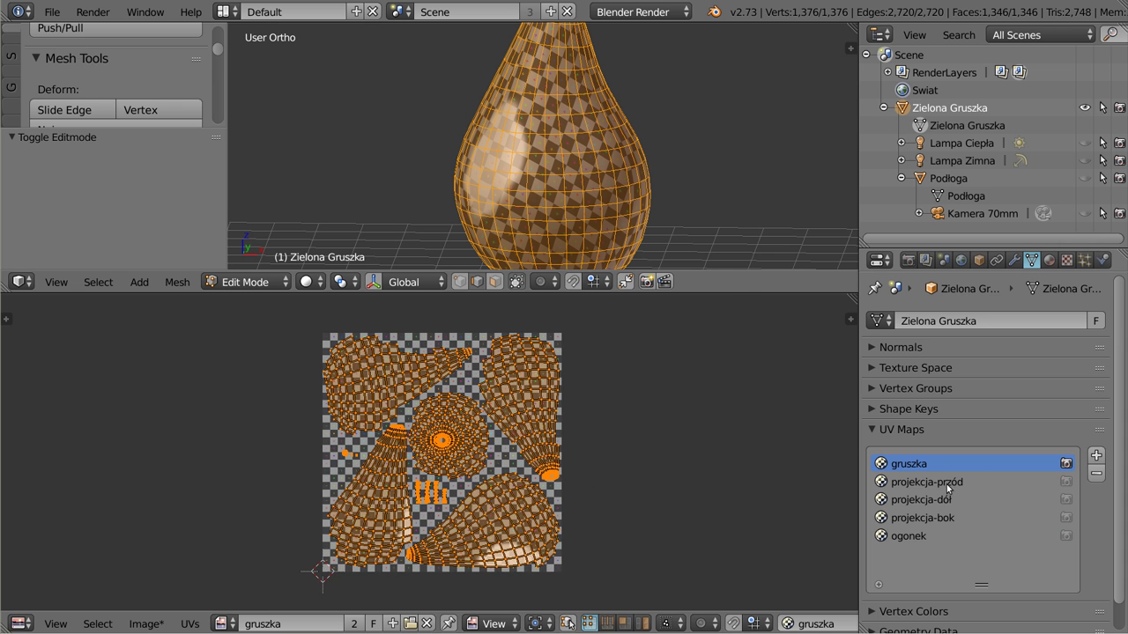
click(947, 484)
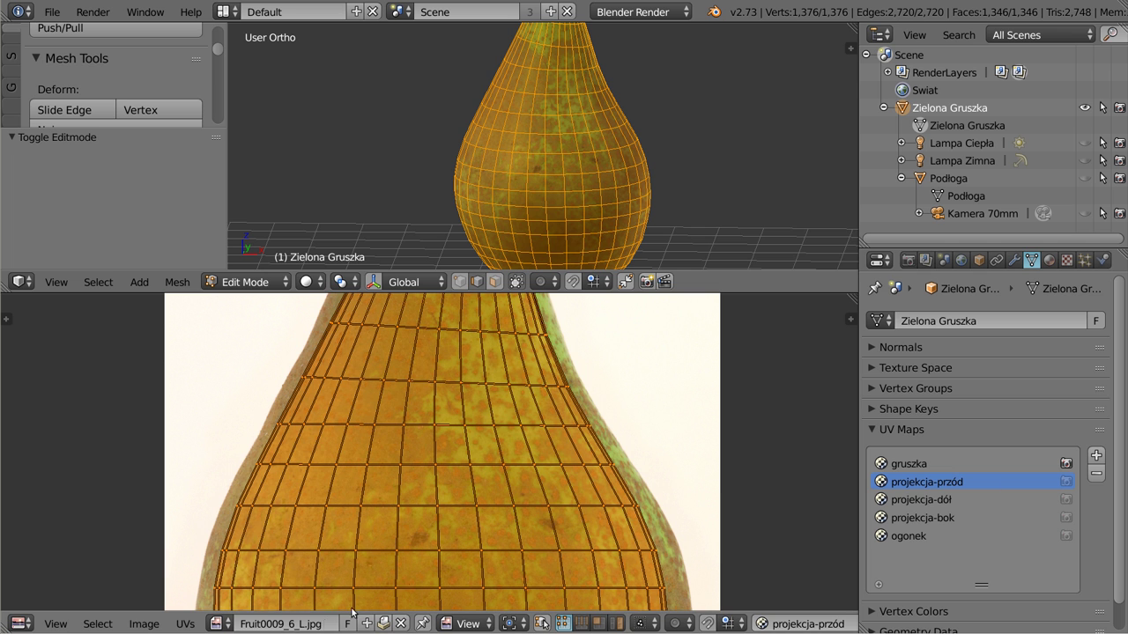
- Rename the front pear photo to przód and the projekcja-dół image to dół
click(283, 627)
text(przód)
key(Return)
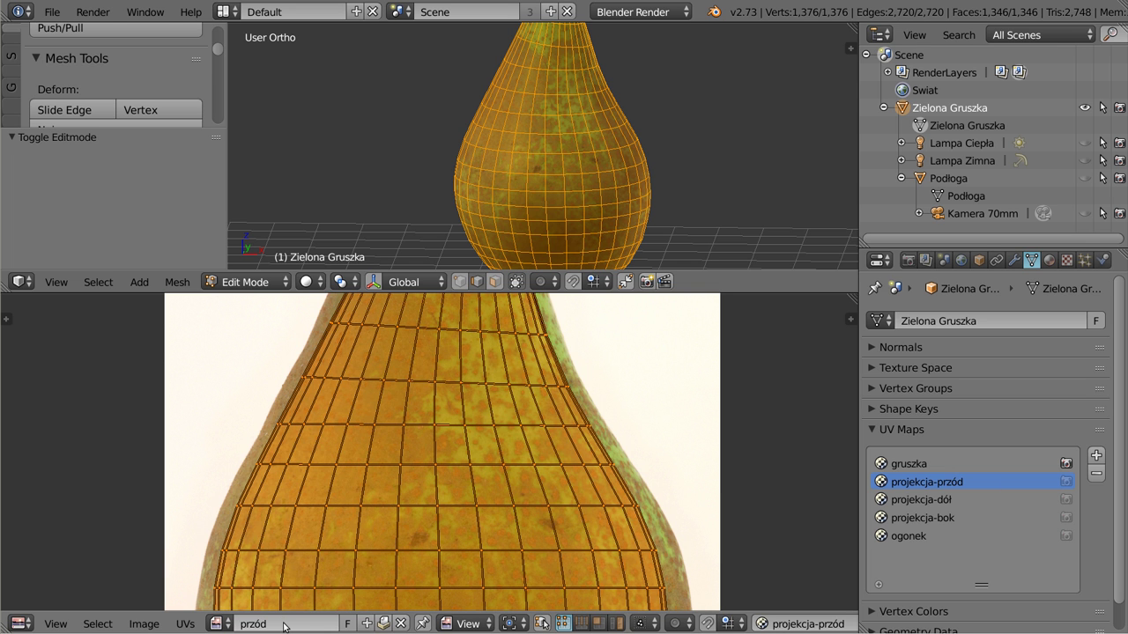
click(920, 500)
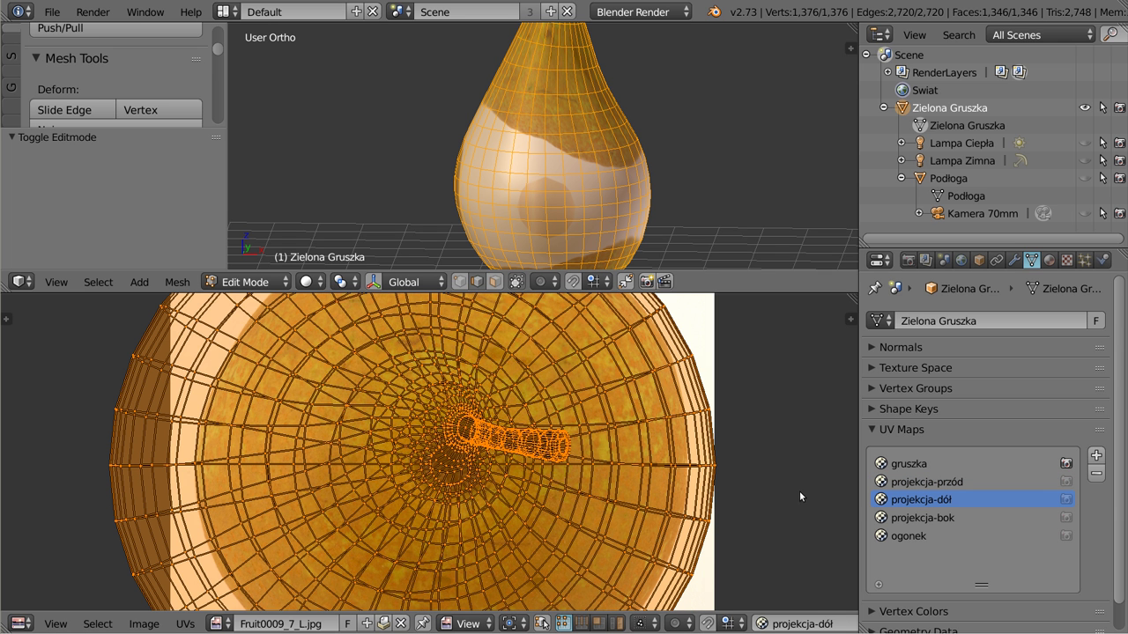
click(261, 624)
text(dó)
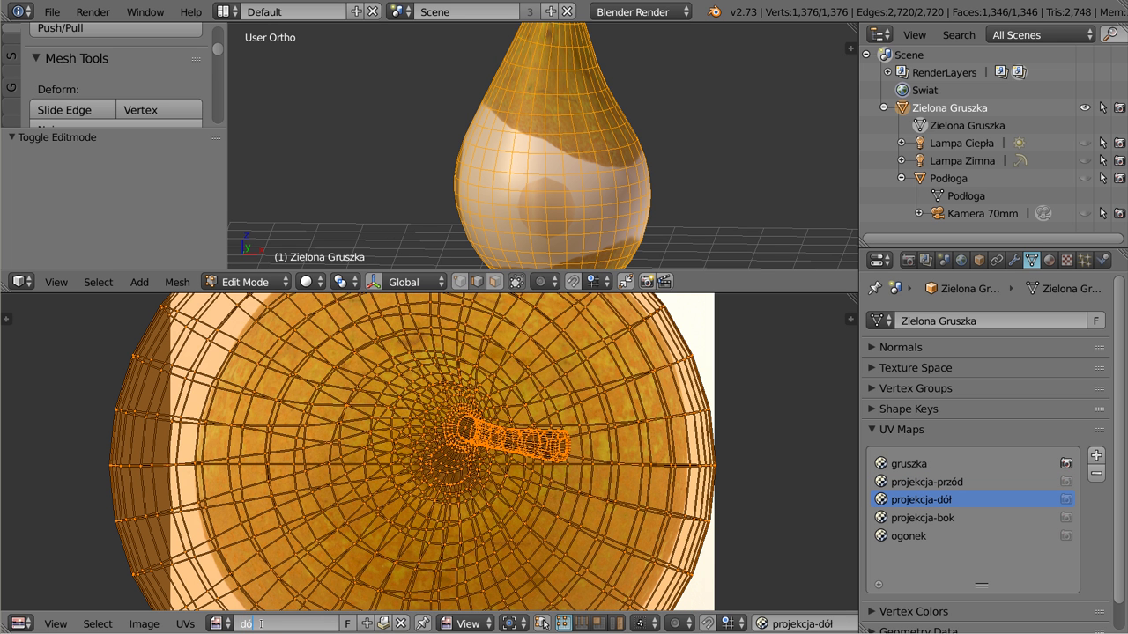
text(ł)
key(Return)
- Rename the image used by the projekcja-bok UV map to przód-bok
click(55, 13)
mouse_move(96, 354)
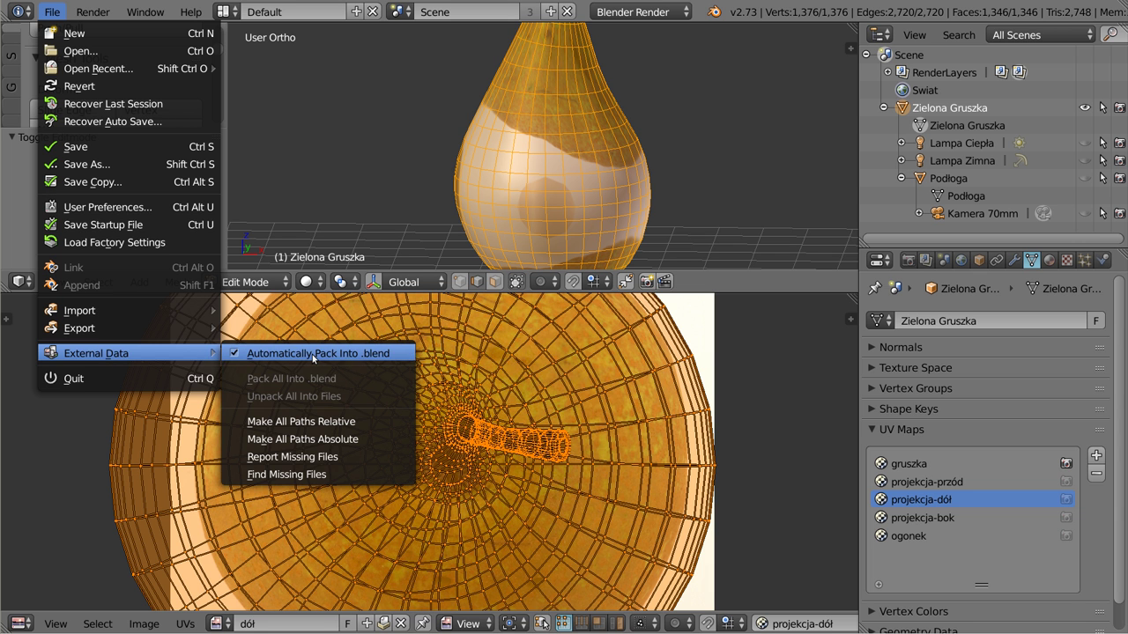
click(312, 354)
click(927, 518)
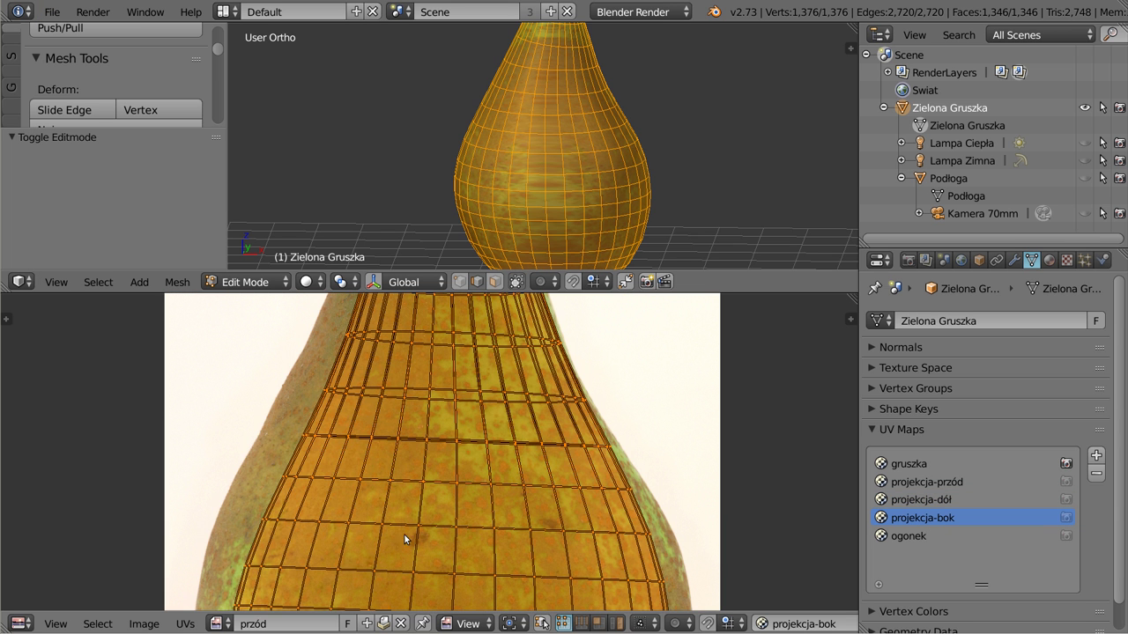
click(284, 624)
click(925, 486)
click(923, 485)
click(923, 518)
click(274, 624)
text(ok)
key(Return)
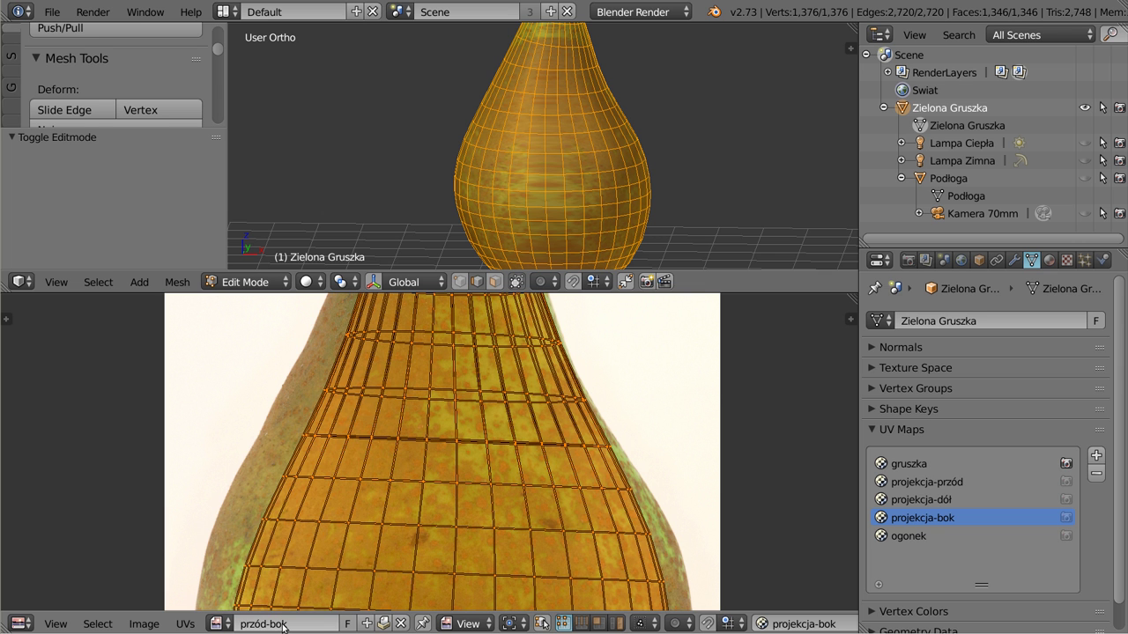
- Rename the stem photo of the ogonek UV map to ogonek
click(908, 536)
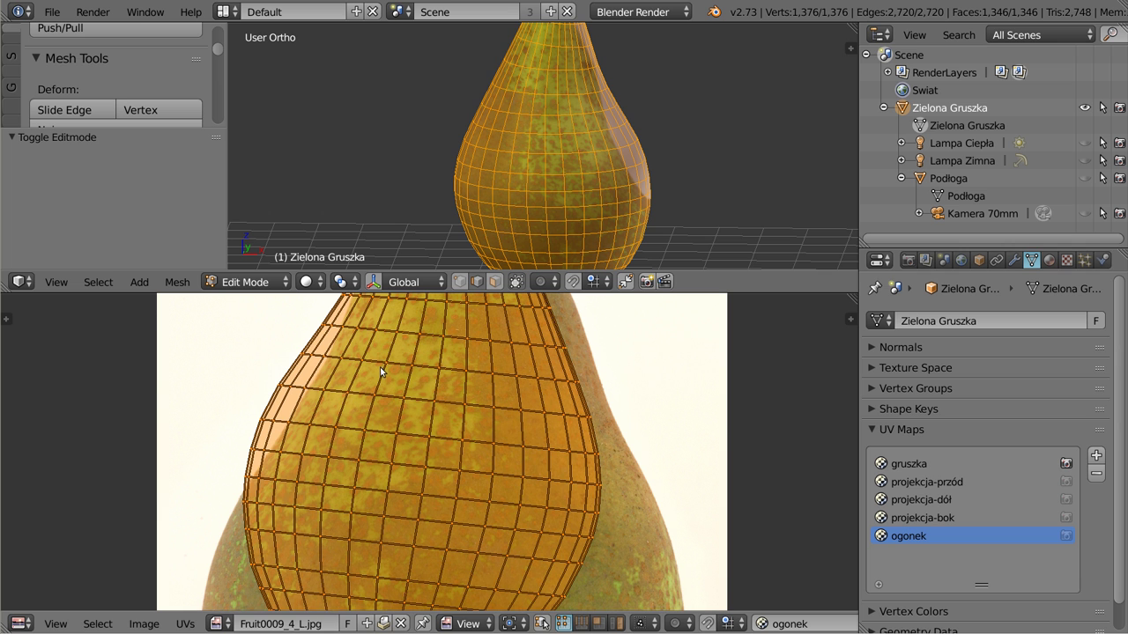
click(270, 623)
text(one)
text(k)
key(Return)
- Enlarge the 3D view, enter Texture Paint, clone from przód-bok, and paint onto the gruszka UV map
drag(774, 292, 758, 541)
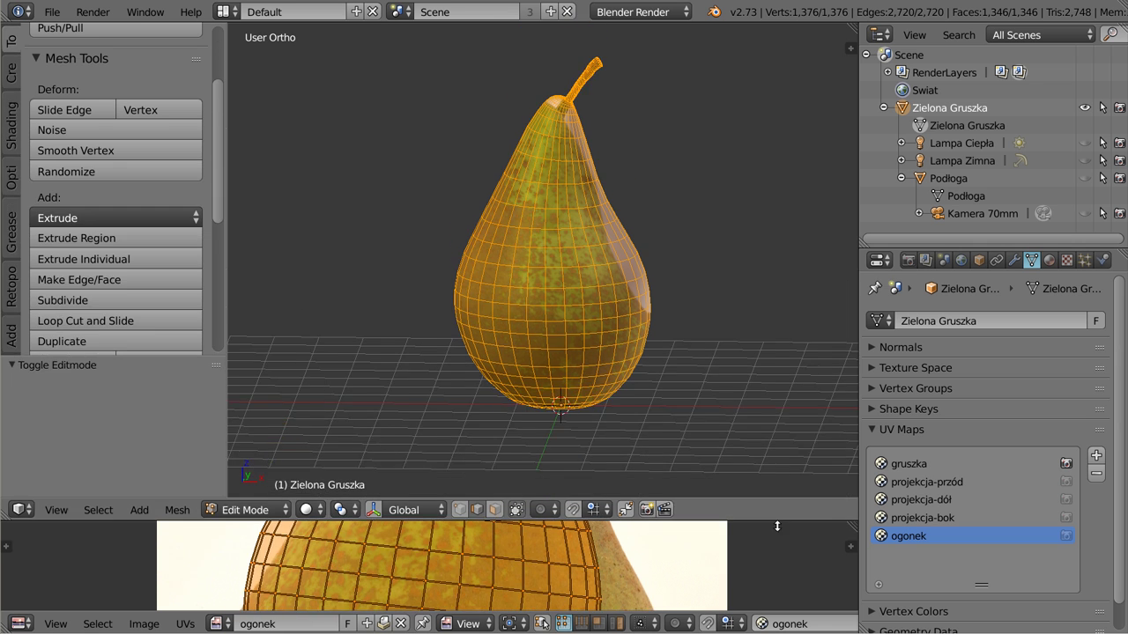
click(243, 533)
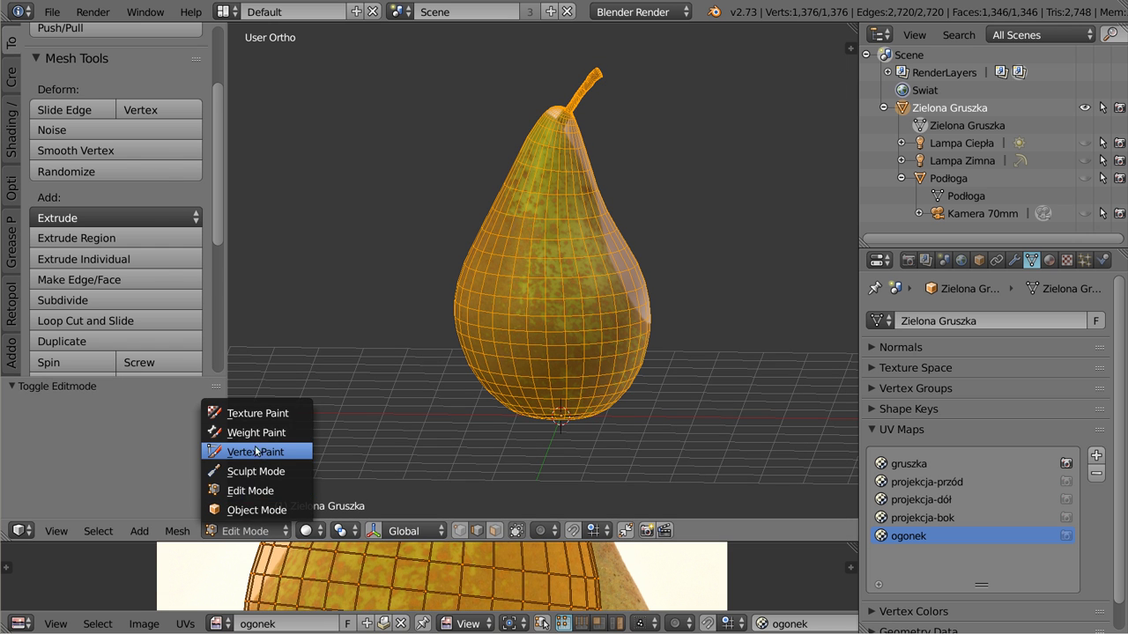
click(240, 412)
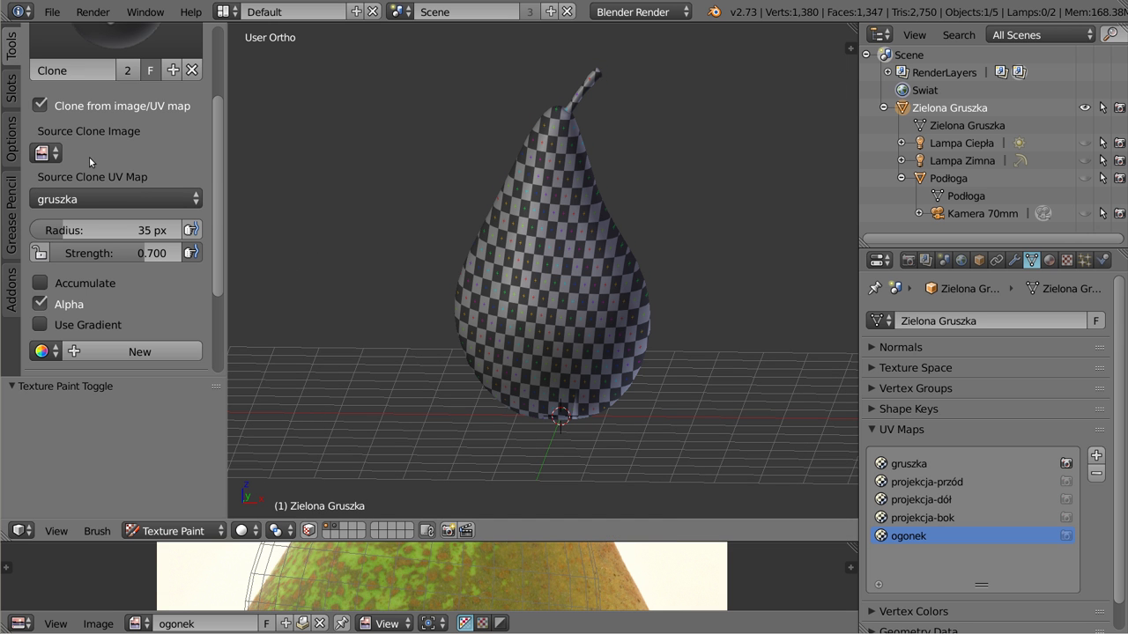
click(44, 153)
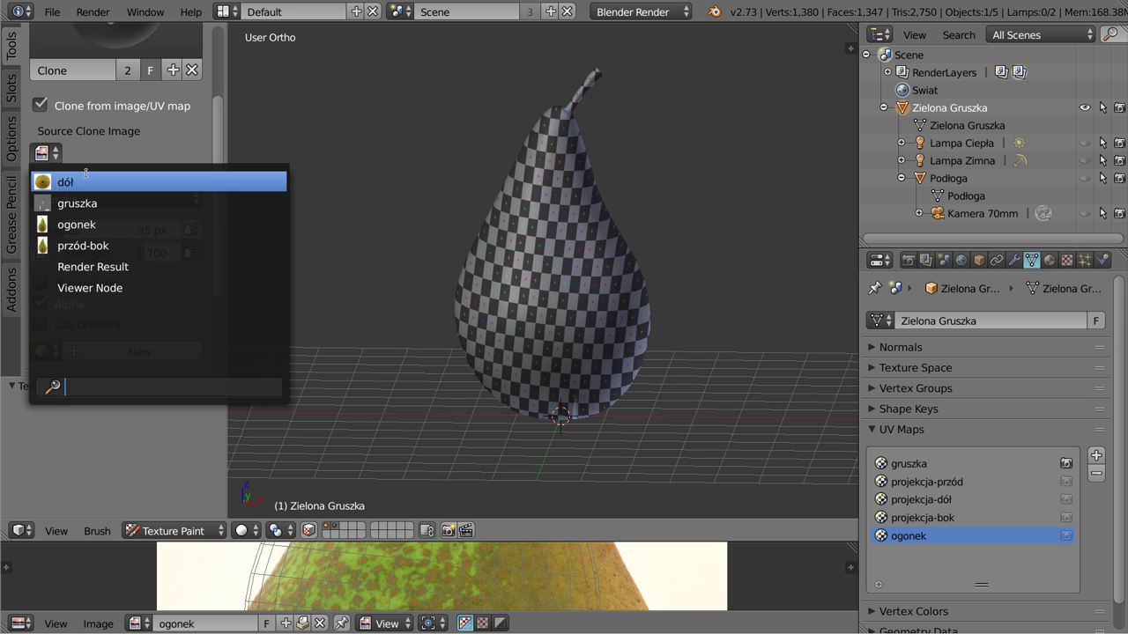
click(140, 246)
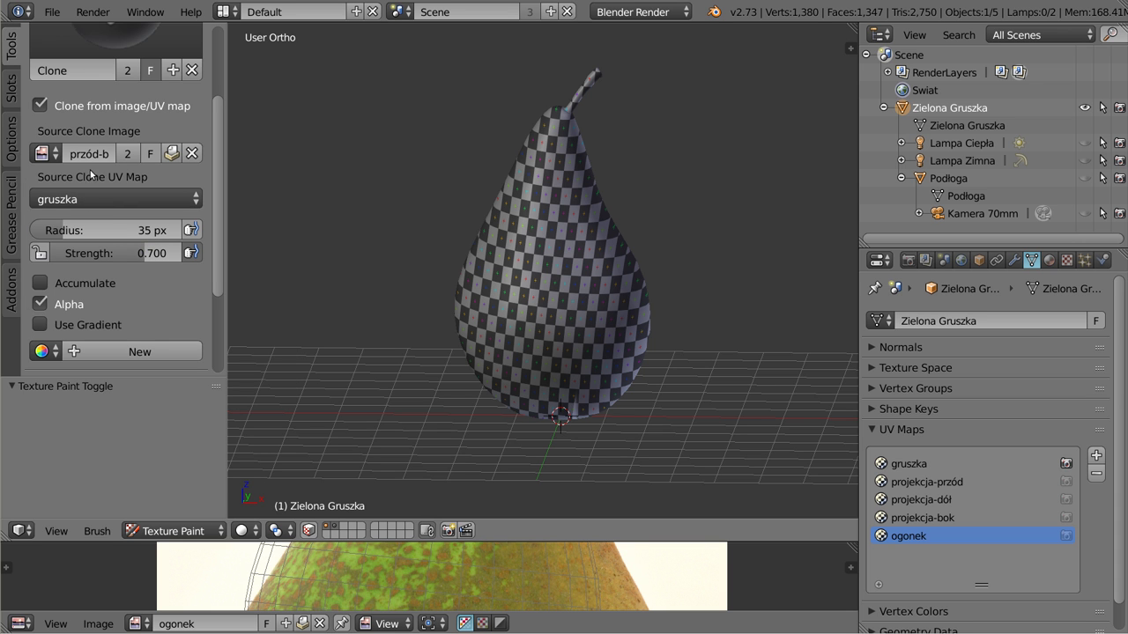
click(906, 462)
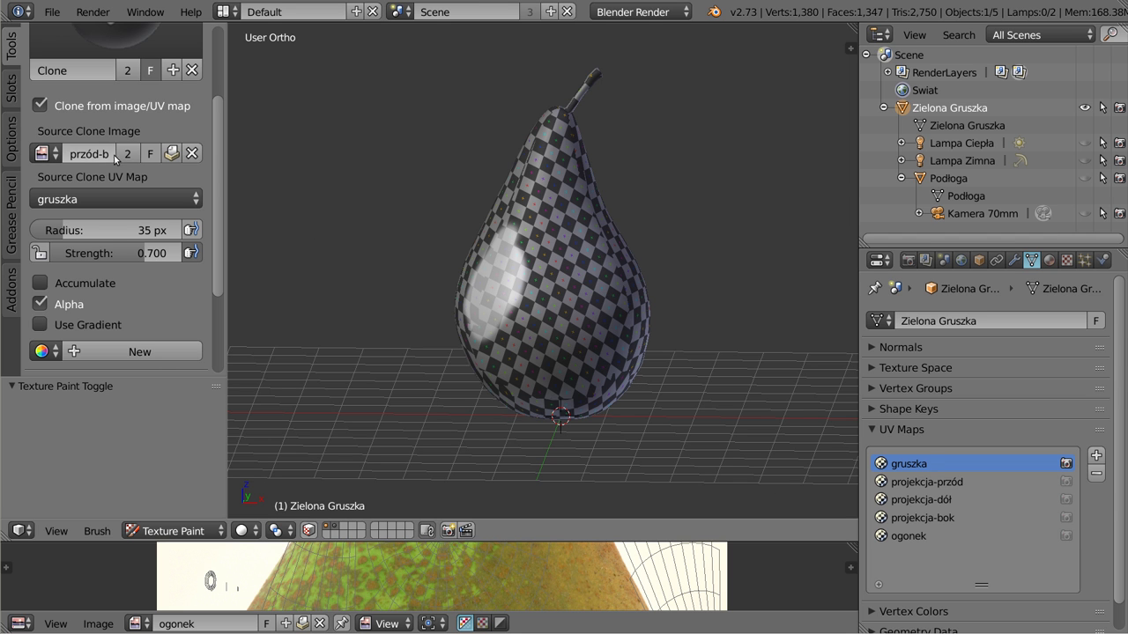
- Clone through projekcja-przód with a 106 px brush at ~0.967 strength onto the pear's front
click(72, 201)
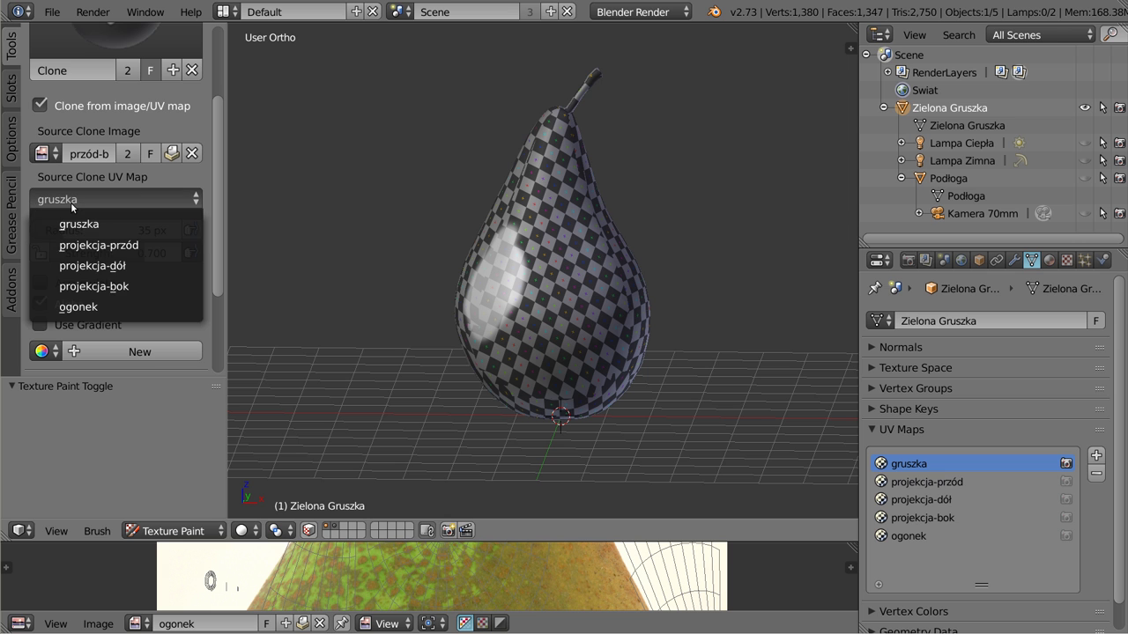
click(82, 246)
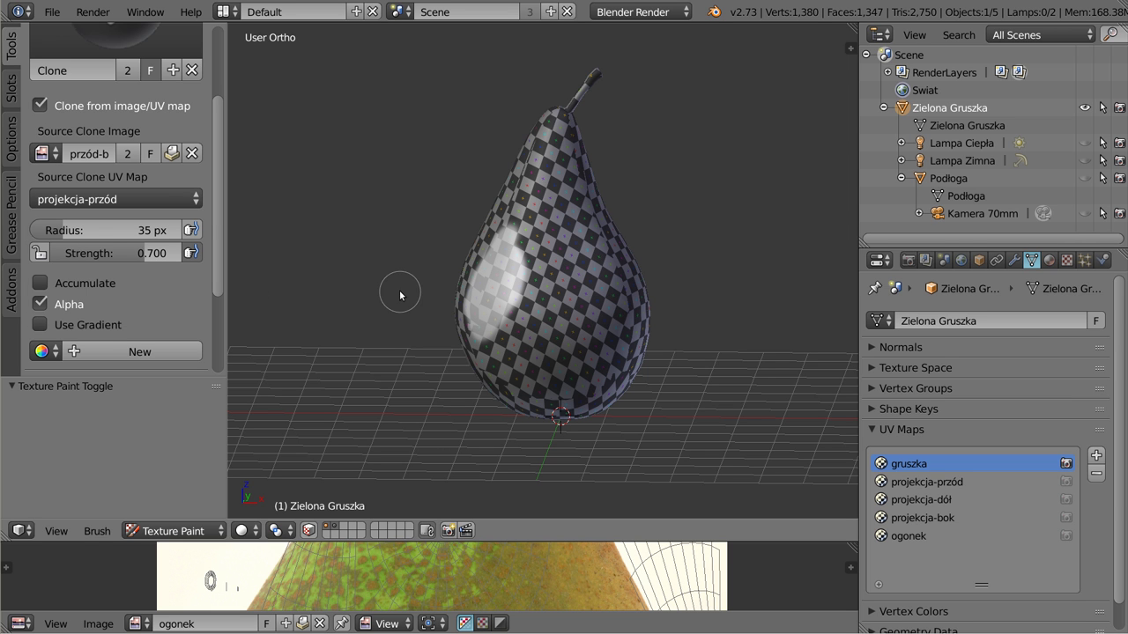
key(f)
click(439, 268)
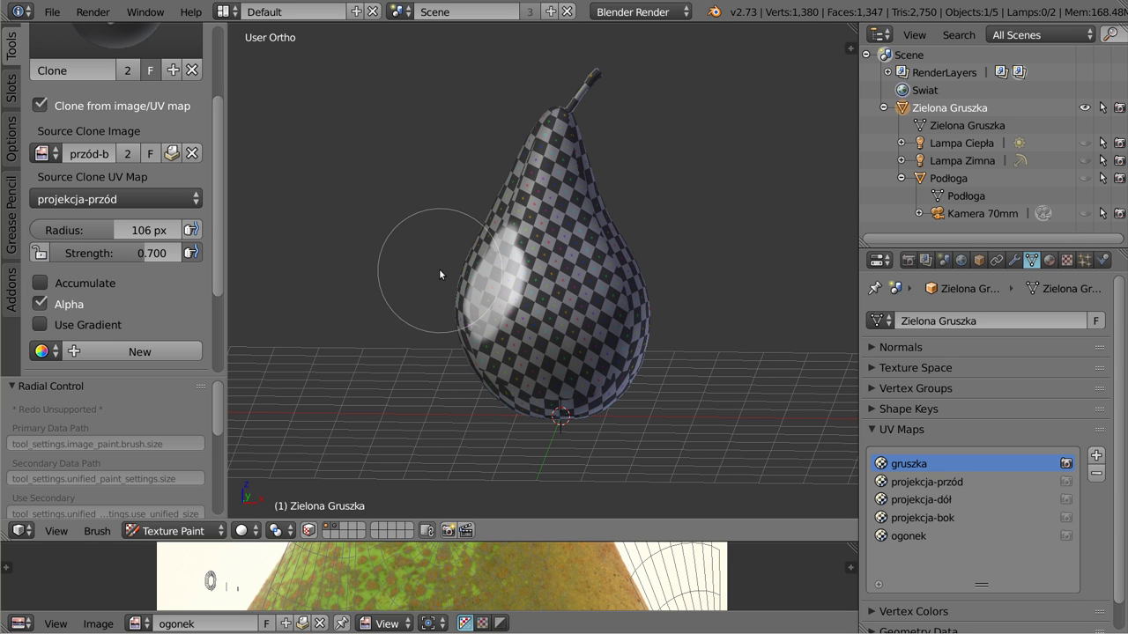
key(shift+f)
click(423, 273)
mouse_move(573, 264)
mouse_down()
mouse_move(544, 265)
mouse_move(539, 141)
mouse_move(516, 377)
mouse_move(507, 258)
mouse_up()
- Raise brush strength to 1.000 and paint over the checkered left side and top patch
middle_drag(590, 294, 637, 322)
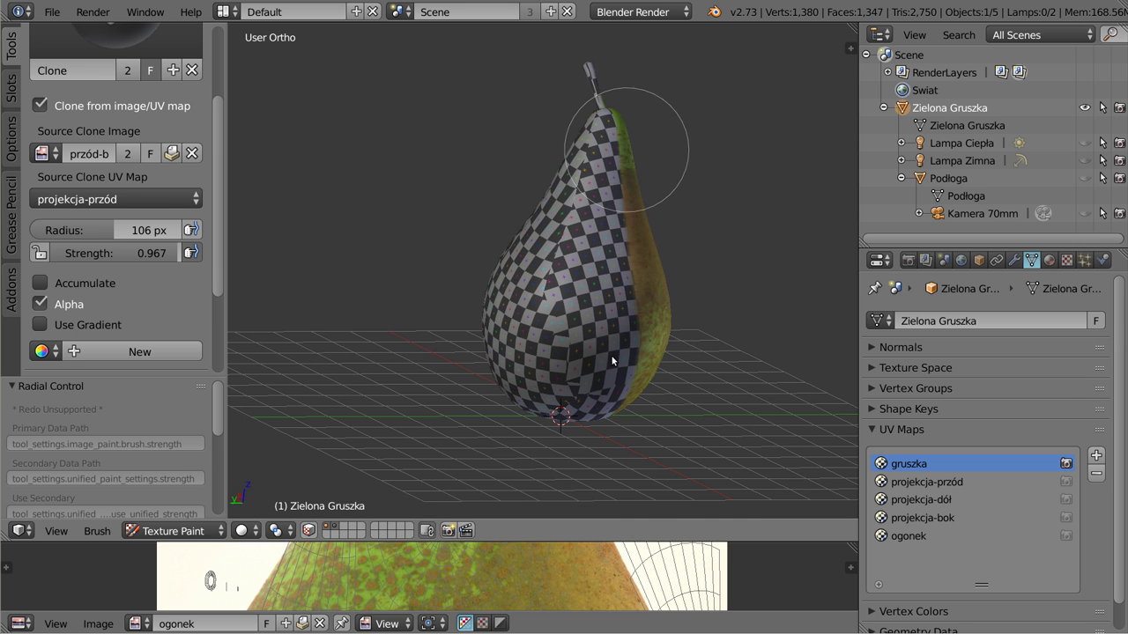
drag(538, 416, 540, 323)
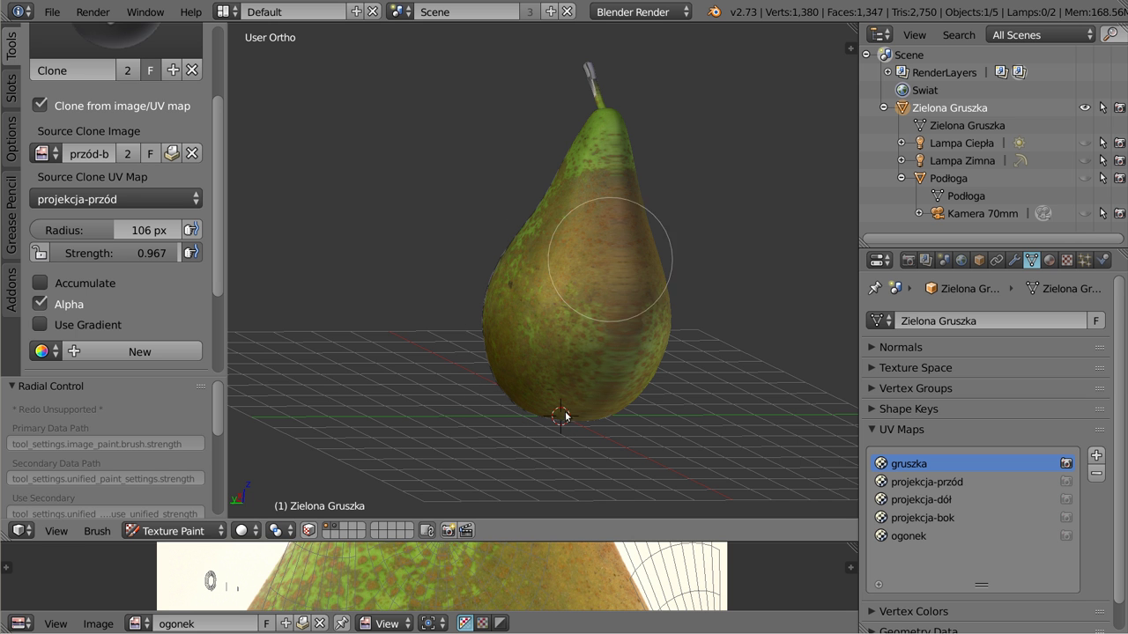
drag(141, 253, 482, 311)
mouse_move(482, 311)
middle_down()
mouse_move(514, 377)
mouse_move(491, 202)
mouse_move(528, 138)
mouse_move(579, 290)
middle_up()
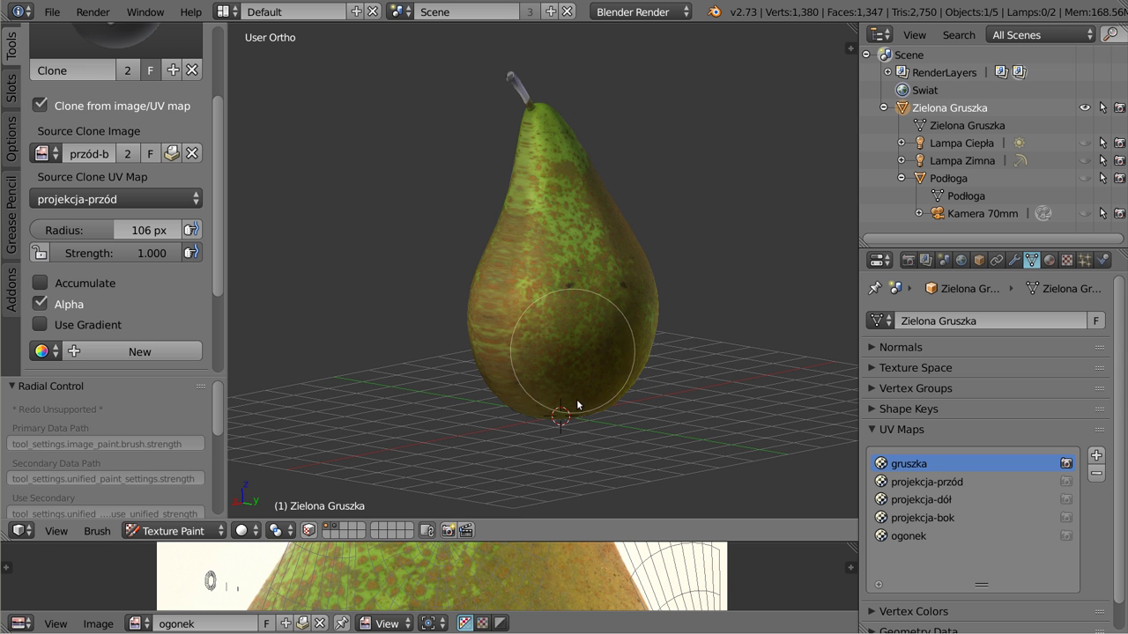
middle_drag(584, 378, 498, 212)
drag(548, 388, 567, 408)
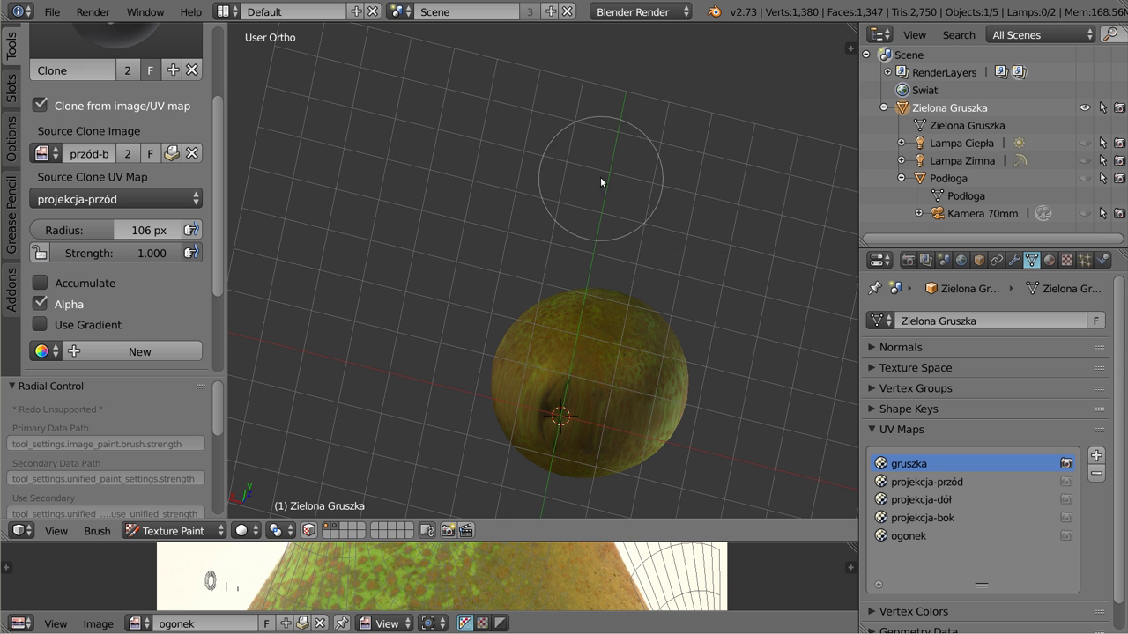
- Orbit and zoom to view the whole painted pear upright with the stem on top
middle_drag(600, 176, 635, 375)
mouse_move(754, 139)
middle_down()
mouse_move(652, 367)
mouse_move(684, 313)
mouse_move(514, 273)
mouse_move(653, 256)
mouse_move(513, 374)
middle_up()
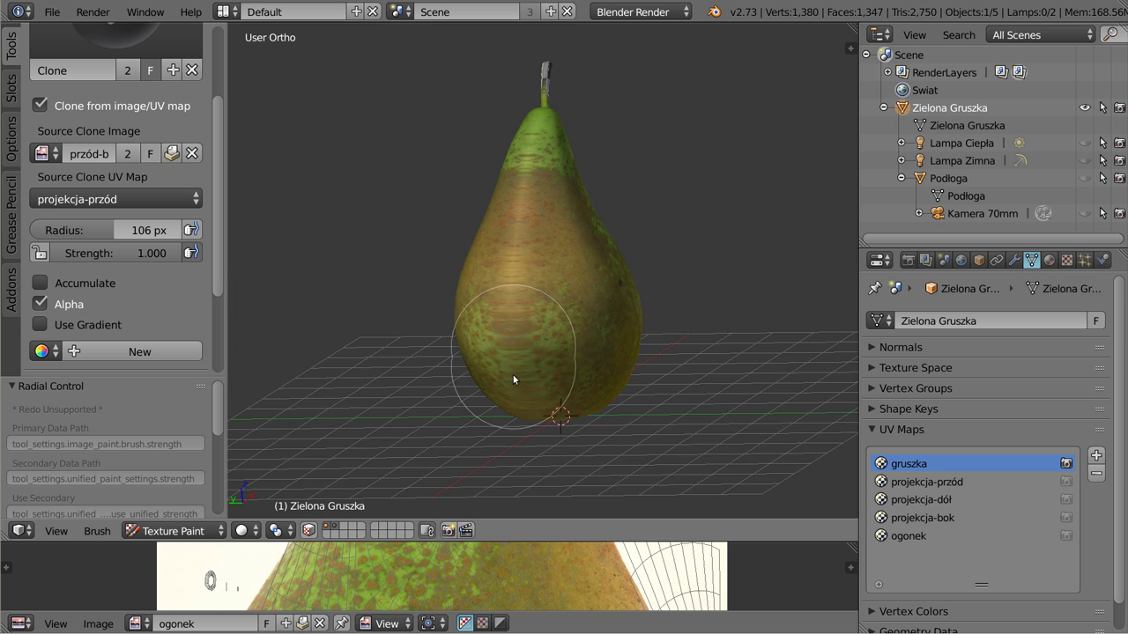
mouse_move(536, 333)
middle_down()
mouse_move(488, 338)
mouse_move(557, 348)
mouse_move(621, 302)
mouse_move(618, 293)
mouse_move(395, 305)
mouse_move(431, 280)
middle_up()
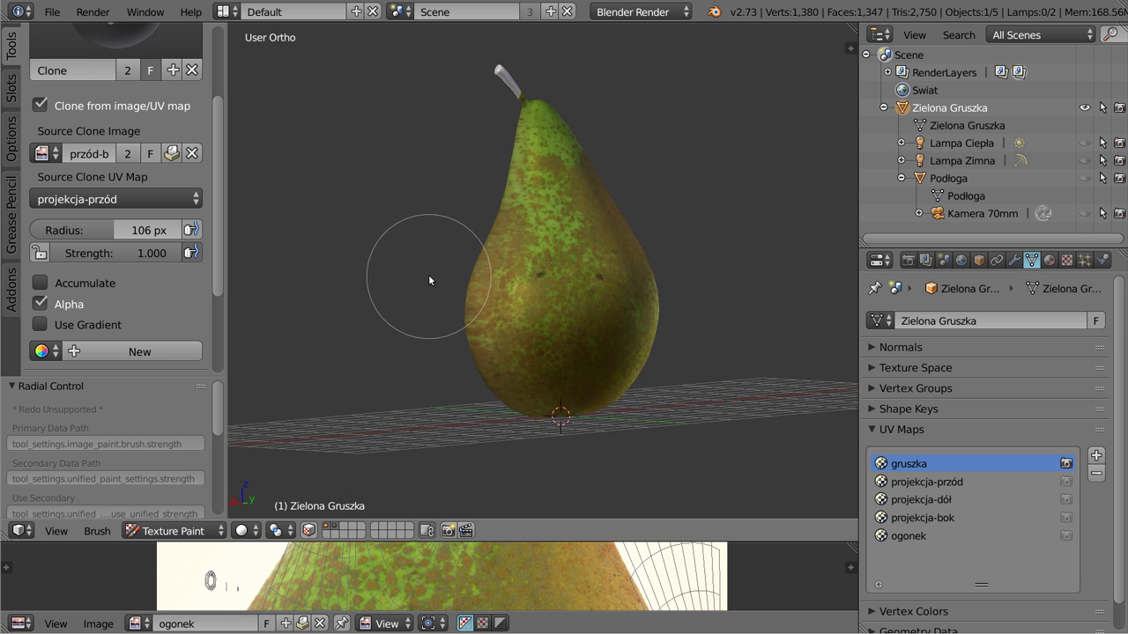
scroll(543, 304, up, 5)
scroll(542, 297, up, 2)
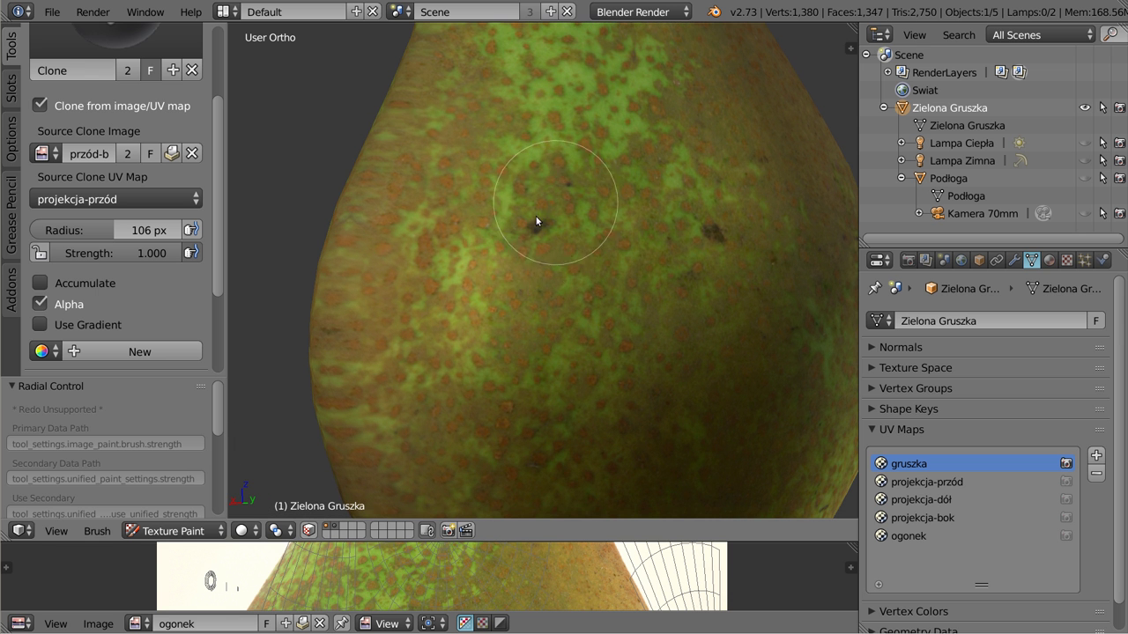
scroll(514, 349, down, 5)
mouse_move(503, 357)
middle_down()
mouse_move(583, 309)
mouse_move(544, 207)
mouse_move(576, 377)
mouse_move(551, 377)
mouse_move(541, 242)
mouse_move(553, 244)
middle_up()
- Switch the clone source UV map to projekcja-bok and paint the pear's centre, neck and body
click(46, 153)
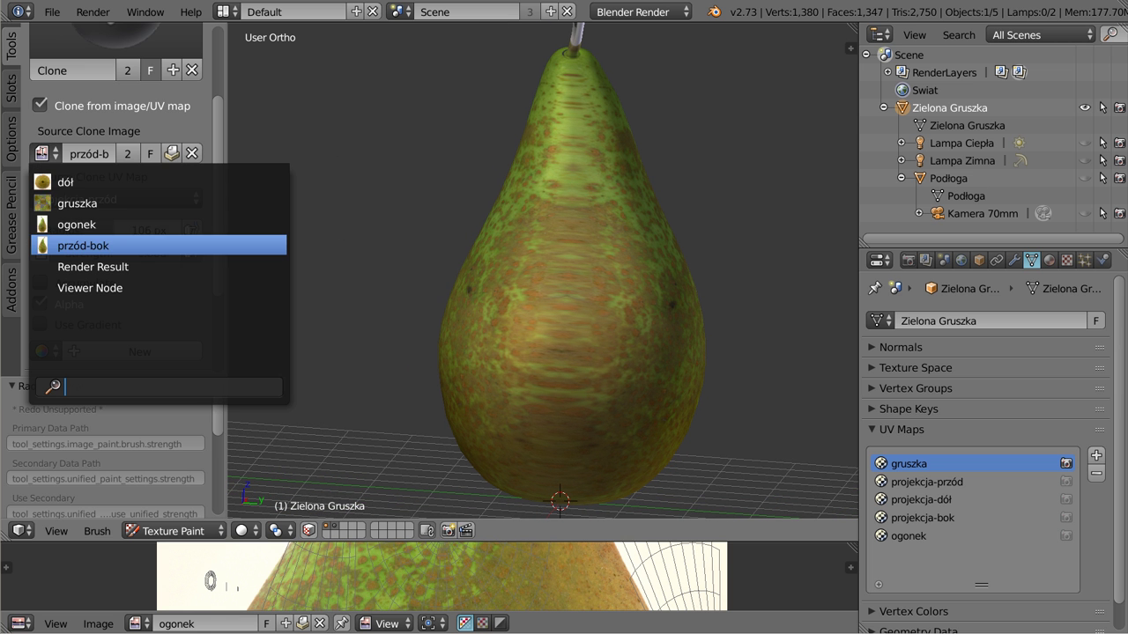
click(68, 246)
click(44, 153)
click(53, 199)
click(62, 288)
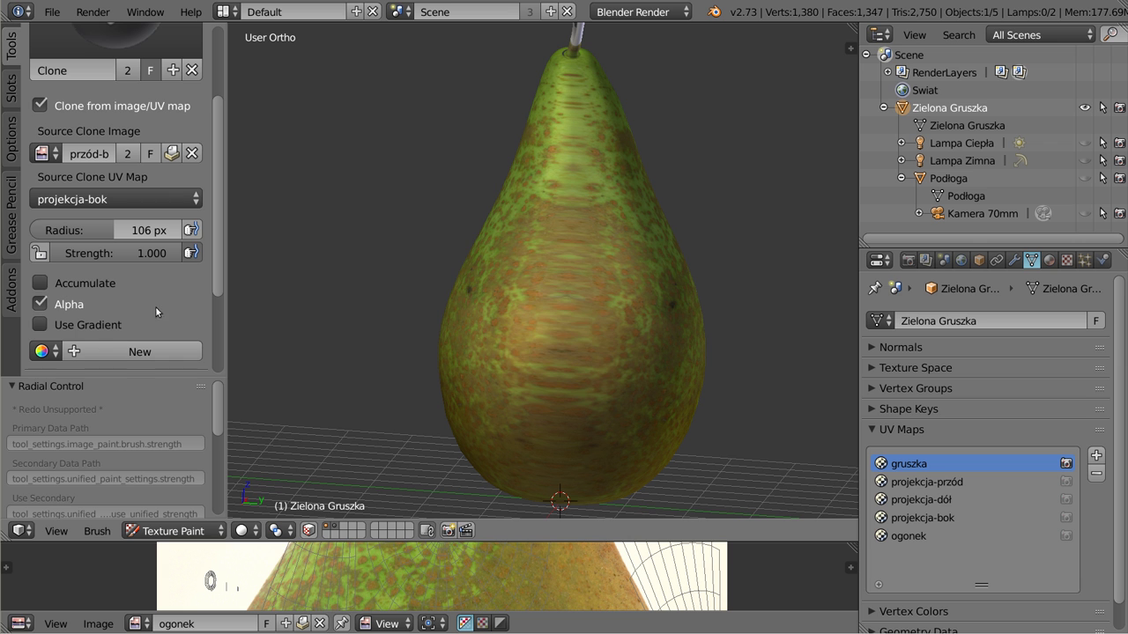
mouse_move(564, 291)
mouse_down()
mouse_move(507, 349)
mouse_move(591, 383)
mouse_move(593, 228)
mouse_move(567, 221)
mouse_move(539, 248)
mouse_move(572, 155)
mouse_move(610, 155)
mouse_up()
scroll(609, 154, up, 3)
scroll(560, 139, down, 2)
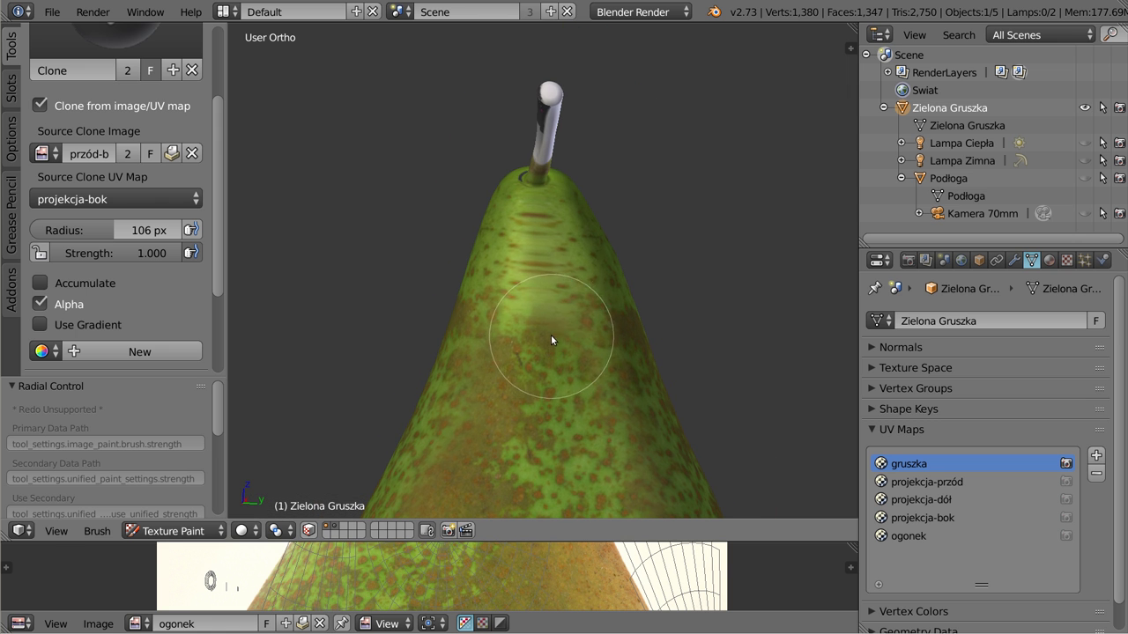
drag(540, 246, 532, 239)
mouse_move(531, 332)
mouse_down()
mouse_move(549, 393)
mouse_move(580, 299)
mouse_move(619, 404)
mouse_move(608, 400)
mouse_up()
scroll(567, 309, up, 2)
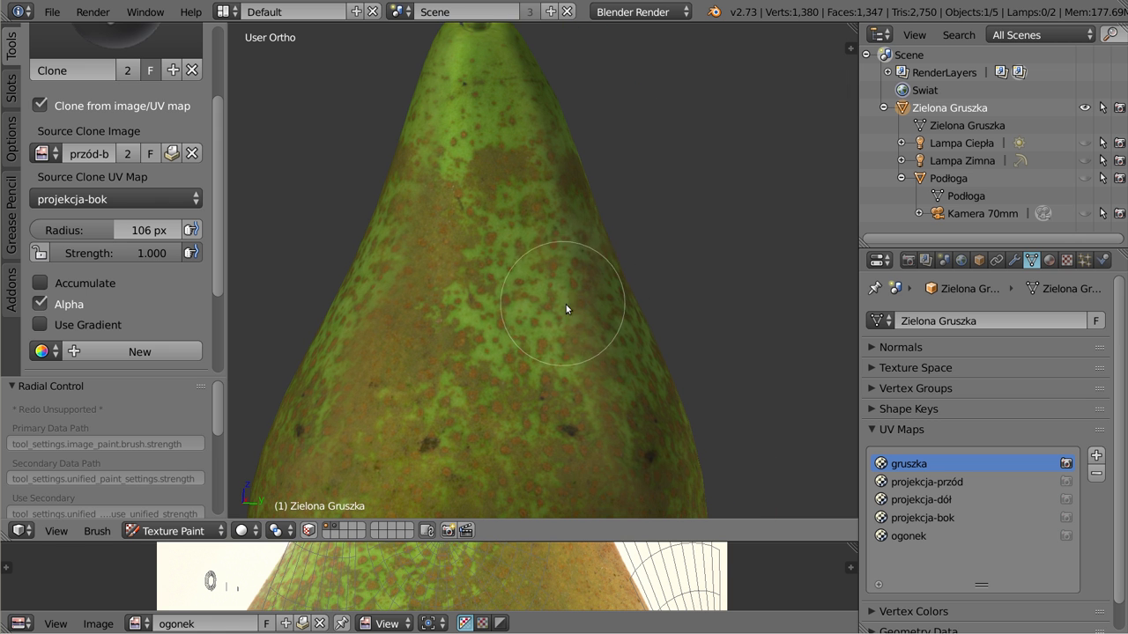
- Clone-paint over the pale striped patches on the pear's sides and lower body
mouse_move(559, 287)
middle_down()
mouse_move(510, 363)
mouse_move(648, 325)
middle_up()
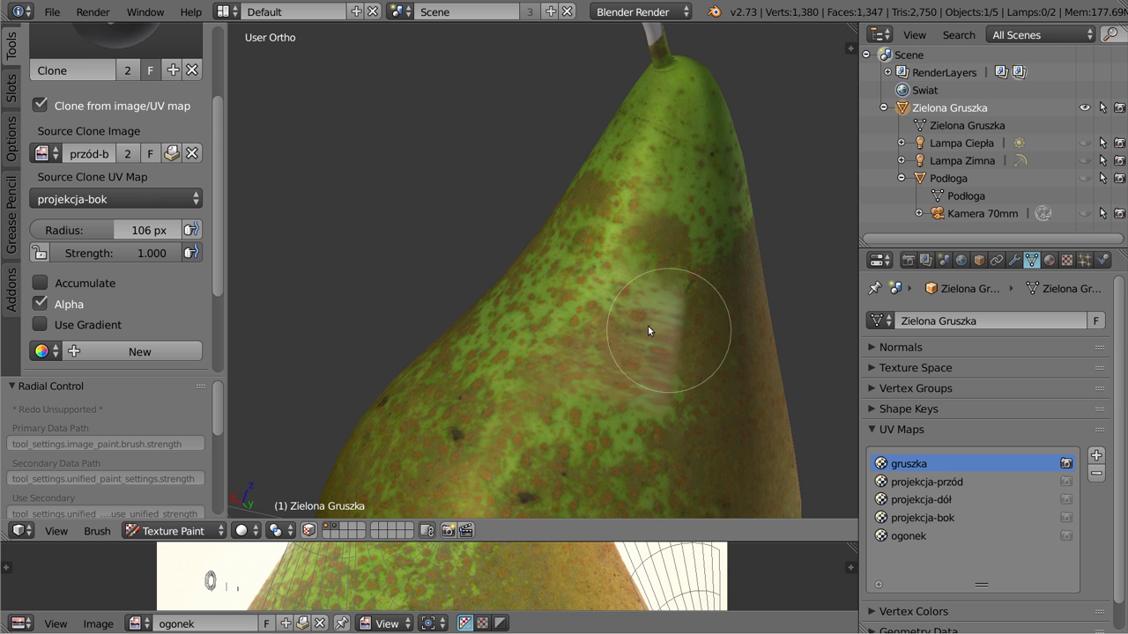
mouse_move(643, 207)
middle_down()
mouse_move(652, 300)
mouse_move(533, 260)
mouse_move(395, 126)
middle_up()
mouse_move(398, 52)
mouse_down()
mouse_move(410, 159)
mouse_move(363, 192)
mouse_move(437, 259)
mouse_move(481, 247)
mouse_move(522, 353)
mouse_move(396, 388)
mouse_move(340, 424)
mouse_move(443, 444)
mouse_up()
mouse_move(443, 440)
middle_down()
mouse_move(511, 301)
mouse_move(573, 390)
mouse_move(519, 382)
middle_up()
mouse_move(614, 314)
mouse_down()
mouse_move(606, 401)
mouse_move(430, 342)
mouse_move(474, 472)
mouse_move(505, 402)
mouse_up()
mouse_move(505, 407)
middle_down()
mouse_move(487, 396)
mouse_move(544, 214)
middle_up()
mouse_move(689, 267)
mouse_down()
mouse_move(710, 273)
mouse_move(702, 385)
mouse_move(554, 441)
mouse_move(686, 430)
mouse_up()
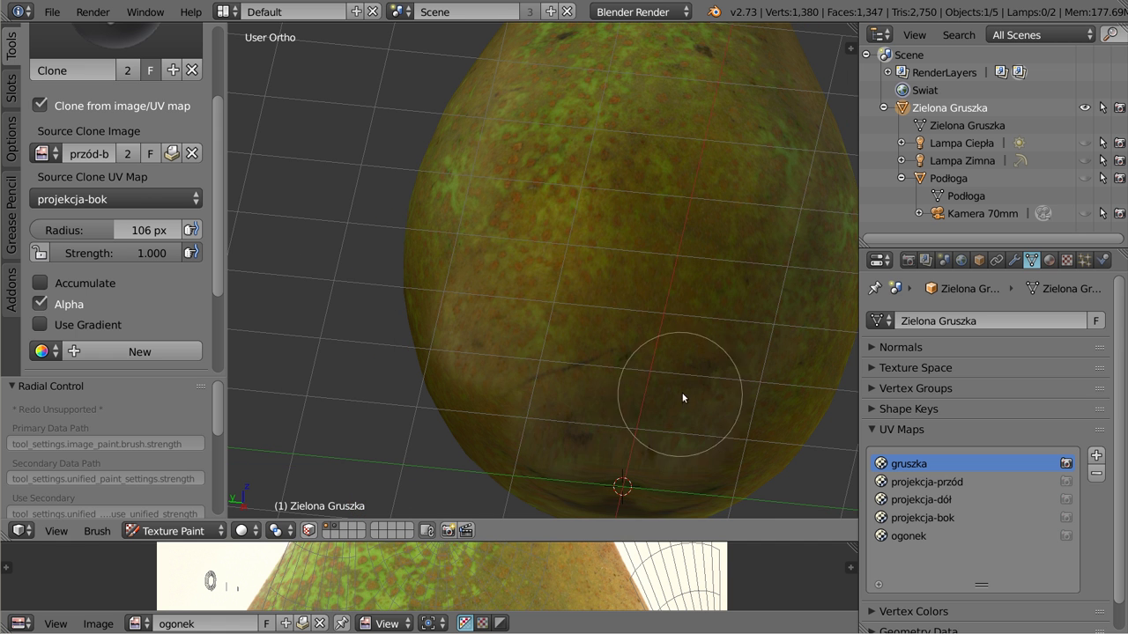
mouse_move(737, 172)
middle_down()
mouse_move(539, 182)
mouse_move(634, 180)
middle_up()
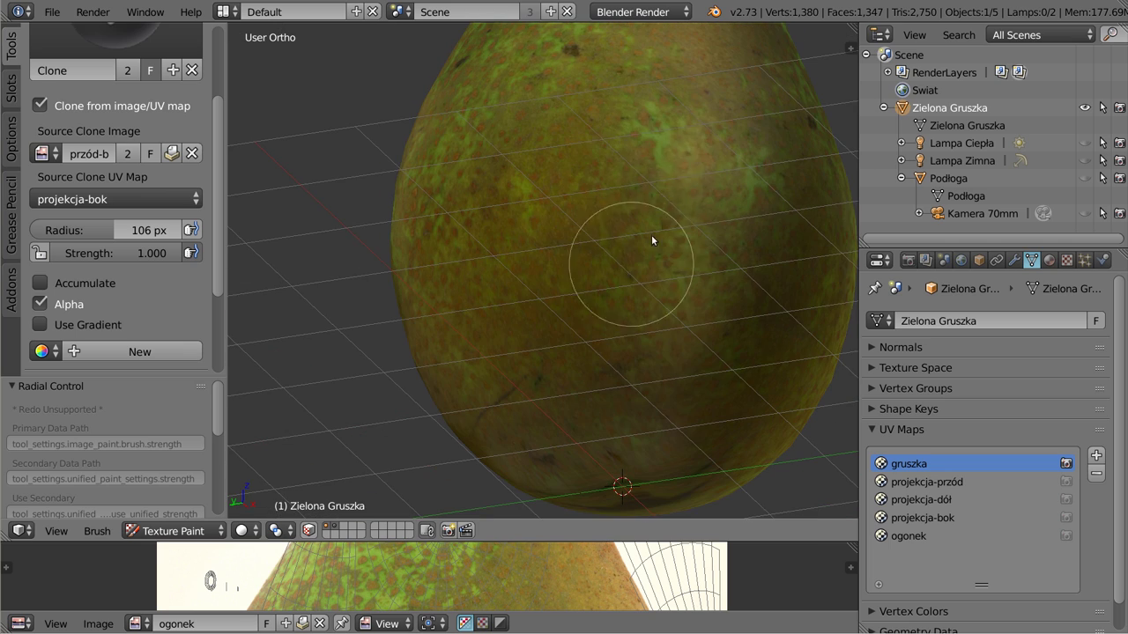
mouse_move(702, 185)
middle_down()
mouse_move(503, 216)
mouse_move(564, 317)
mouse_move(622, 330)
mouse_move(455, 197)
mouse_move(528, 272)
mouse_move(689, 307)
mouse_move(544, 244)
mouse_move(506, 254)
mouse_move(622, 325)
mouse_move(723, 326)
mouse_move(714, 256)
mouse_move(554, 360)
mouse_move(484, 322)
mouse_move(590, 266)
middle_up()
drag(590, 267, 555, 353)
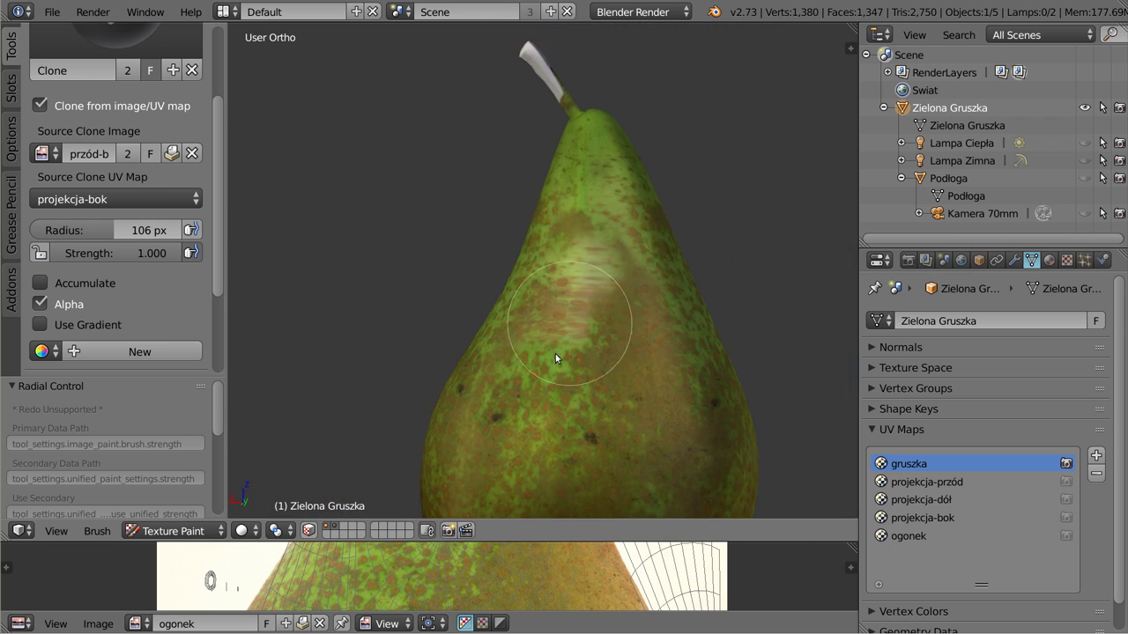
- Clone the pale patch and upper body from the projekcja-przód UV map
click(60, 201)
click(62, 245)
mouse_move(556, 289)
mouse_down()
mouse_move(593, 275)
mouse_move(563, 362)
mouse_up()
mouse_move(603, 278)
middle_down()
mouse_move(573, 345)
mouse_move(638, 206)
middle_up()
mouse_move(639, 205)
mouse_down()
mouse_move(634, 338)
mouse_move(633, 182)
mouse_move(618, 271)
mouse_up()
mouse_move(599, 348)
middle_down()
mouse_move(662, 350)
mouse_move(706, 323)
mouse_move(671, 346)
middle_up()
mouse_move(684, 390)
middle_down()
mouse_move(568, 297)
mouse_move(556, 255)
mouse_move(504, 370)
mouse_move(552, 203)
mouse_move(590, 273)
middle_up()
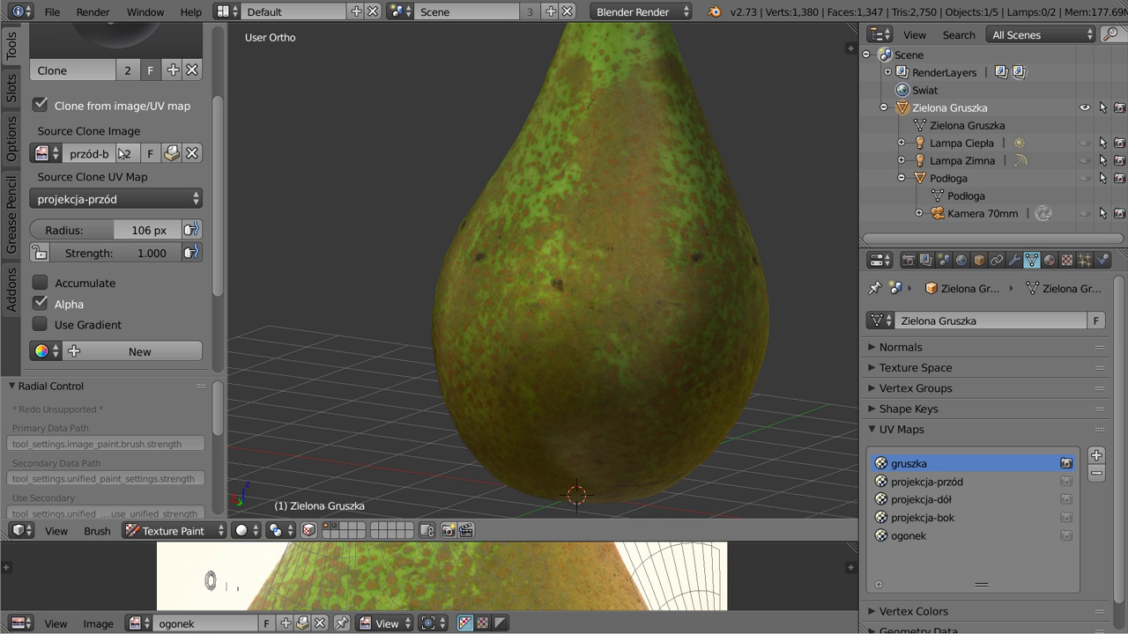
- Touch up a front patch via projekcja-bok, then smooth another patch via projekcja-przód
click(62, 200)
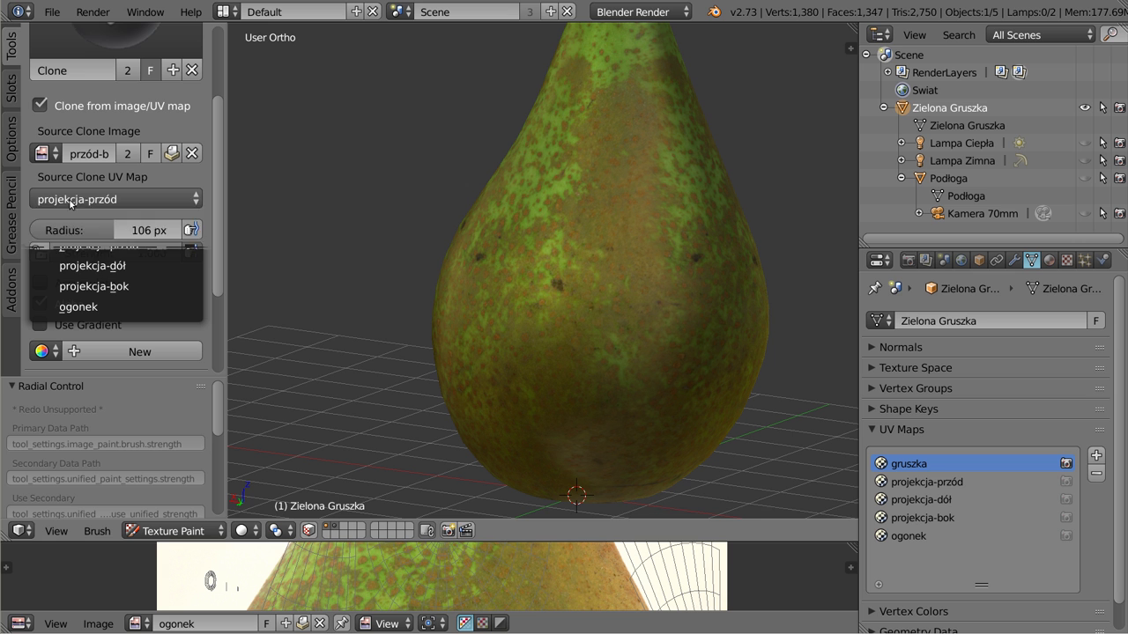
click(75, 285)
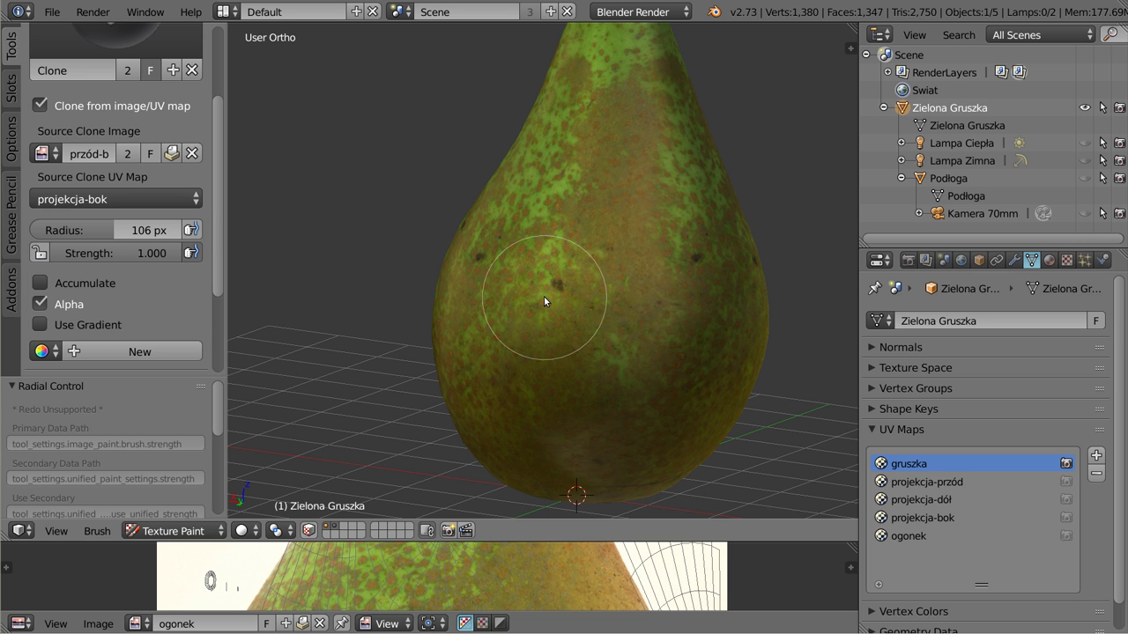
drag(543, 296, 559, 304)
click(73, 199)
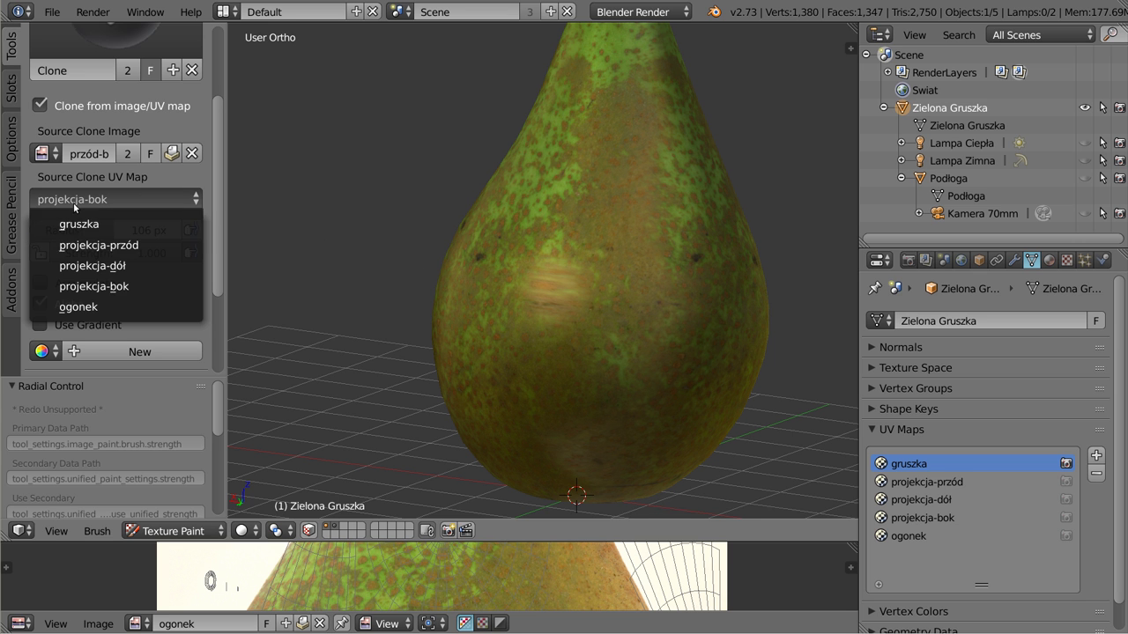
click(80, 247)
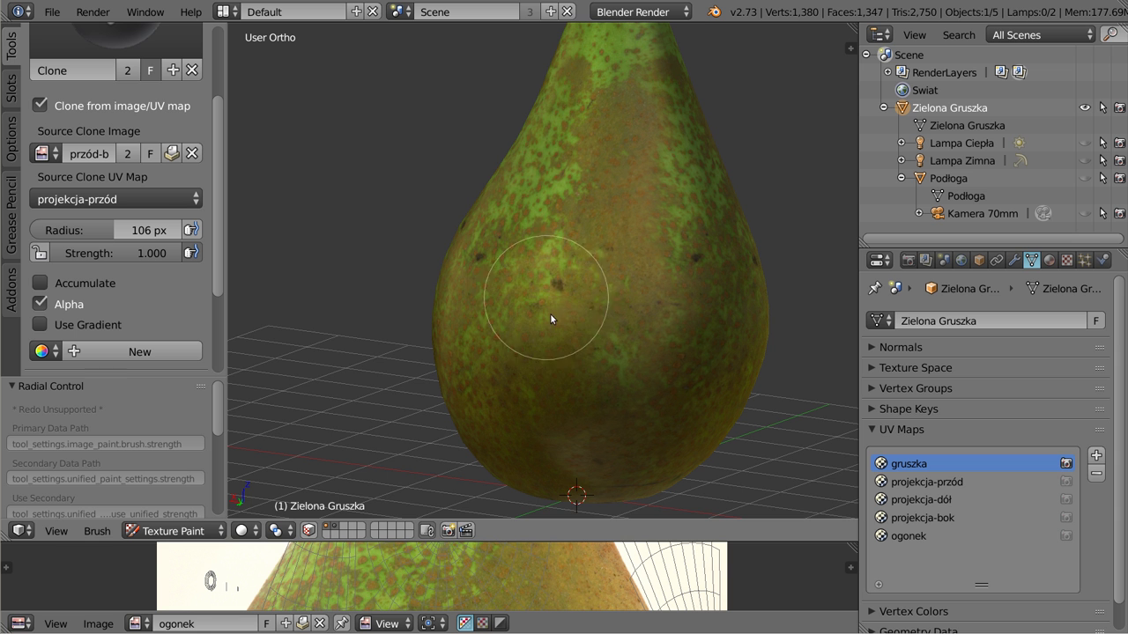
mouse_move(582, 320)
middle_down()
mouse_move(580, 286)
mouse_move(569, 299)
middle_up()
mouse_move(569, 300)
mouse_down()
mouse_move(553, 372)
mouse_move(534, 293)
mouse_move(548, 343)
mouse_up()
mouse_move(548, 343)
middle_down()
mouse_move(524, 251)
mouse_move(535, 150)
mouse_move(526, 231)
mouse_move(565, 278)
mouse_move(571, 267)
middle_up()
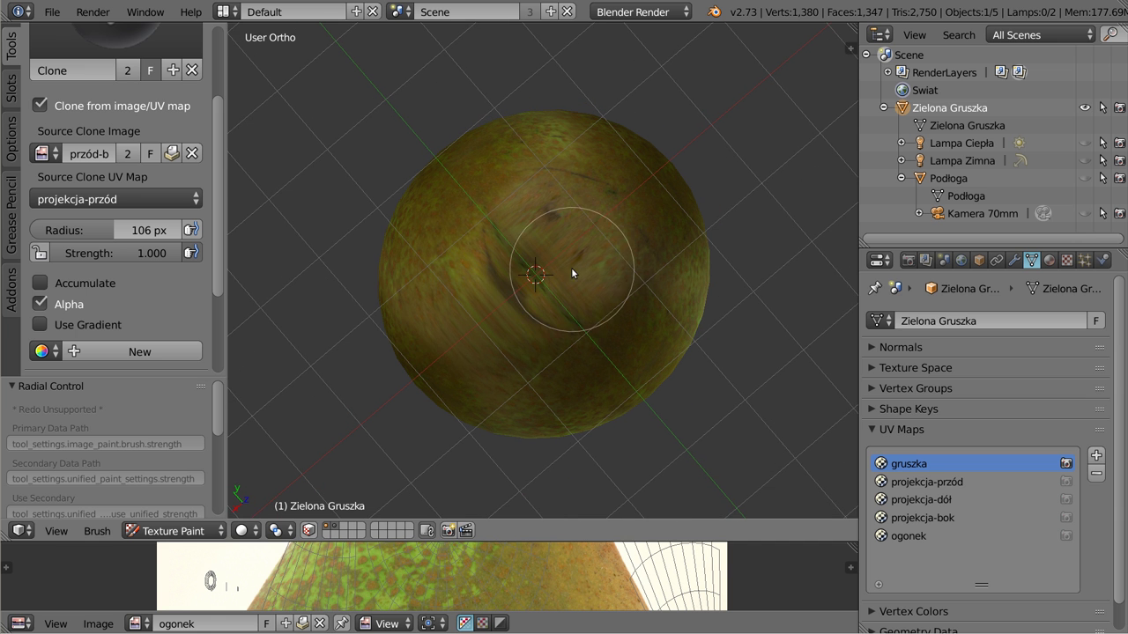
- Repaint the pear's base from projekcja-przód, undoing a bad projekcja-bok stroke
click(109, 200)
click(102, 287)
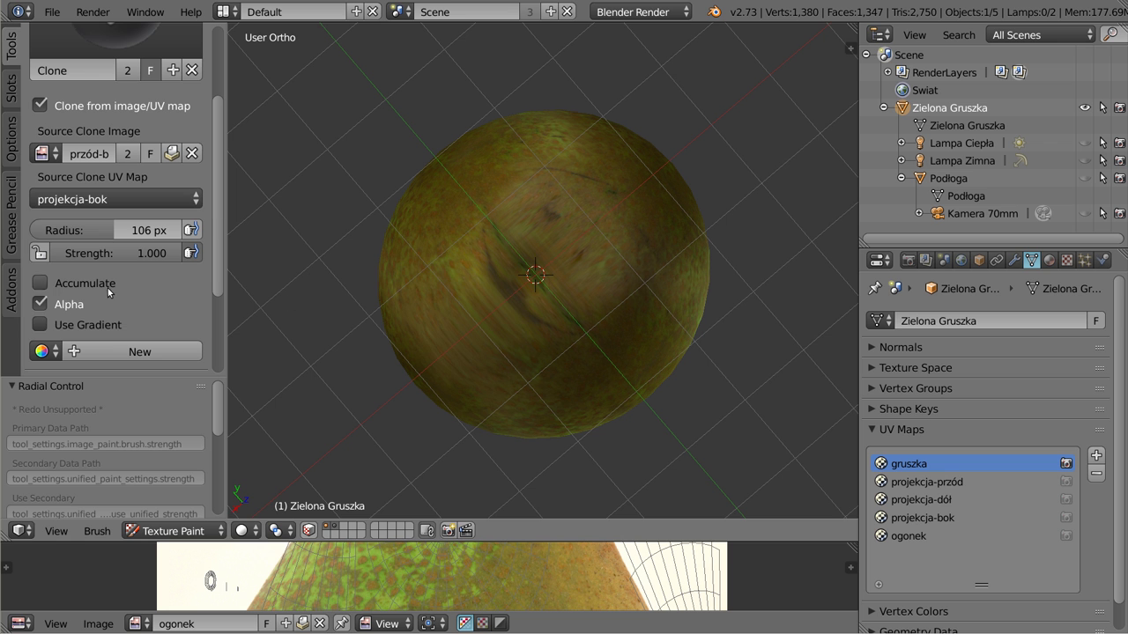
mouse_move(522, 369)
mouse_down()
mouse_move(639, 224)
mouse_move(599, 188)
mouse_move(596, 161)
mouse_move(614, 210)
mouse_up()
key(ctrl+z)
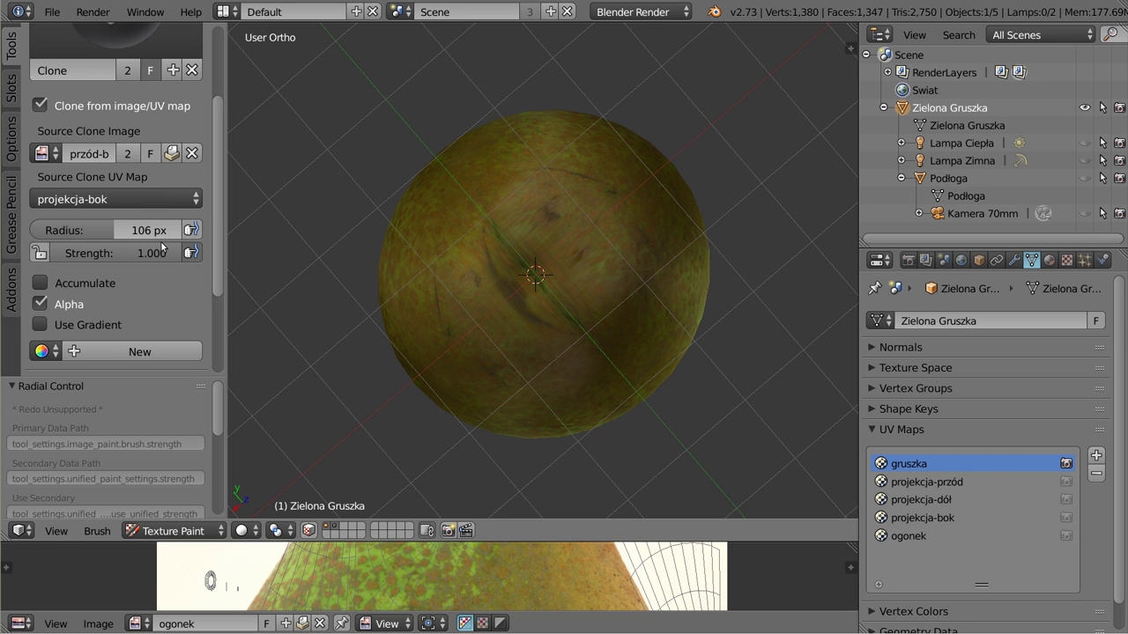
click(106, 199)
click(88, 243)
mouse_move(485, 218)
mouse_down()
mouse_move(544, 203)
mouse_move(609, 298)
mouse_move(576, 337)
mouse_move(541, 347)
mouse_move(461, 338)
mouse_move(511, 338)
mouse_move(490, 349)
mouse_up()
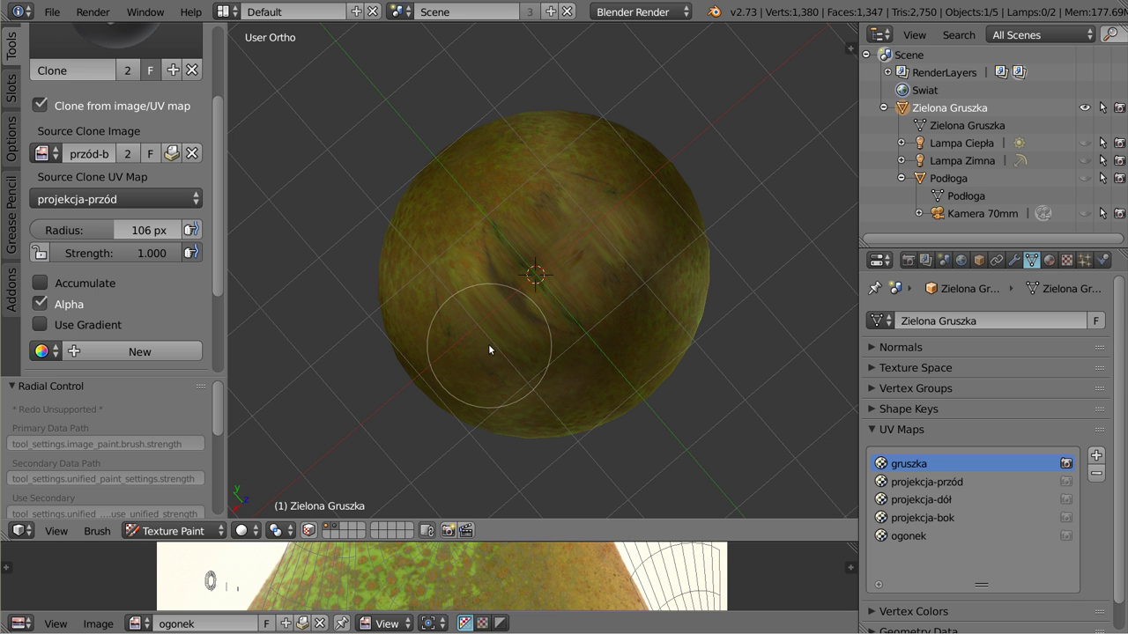
click(51, 203)
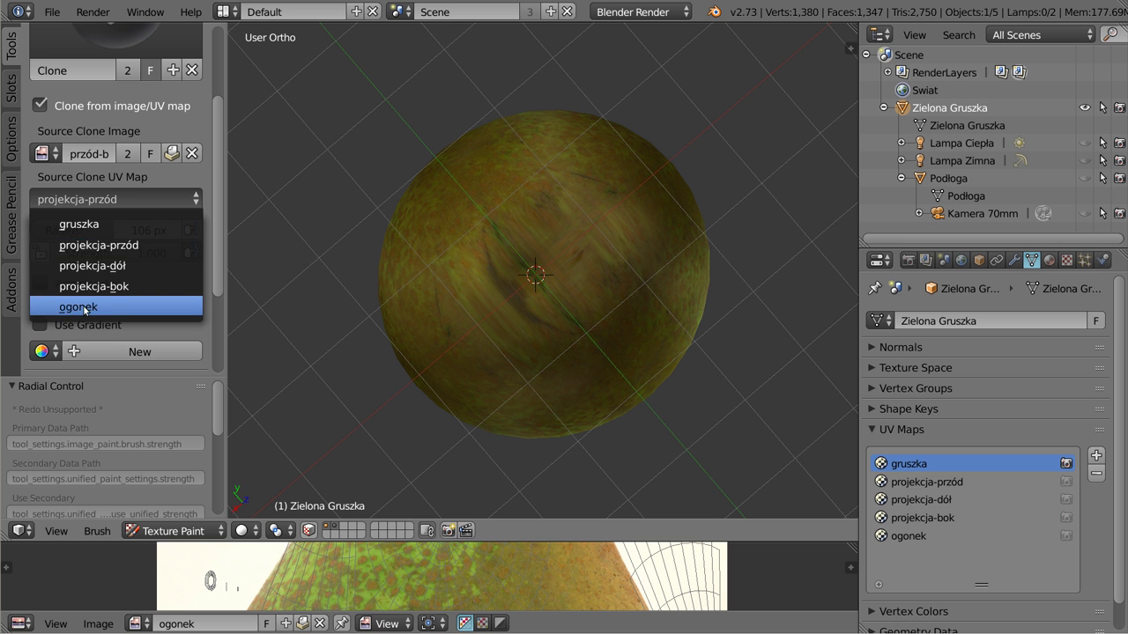
click(86, 268)
- Clone the dark calyx from the dół image onto the centre of the pear's base
click(44, 153)
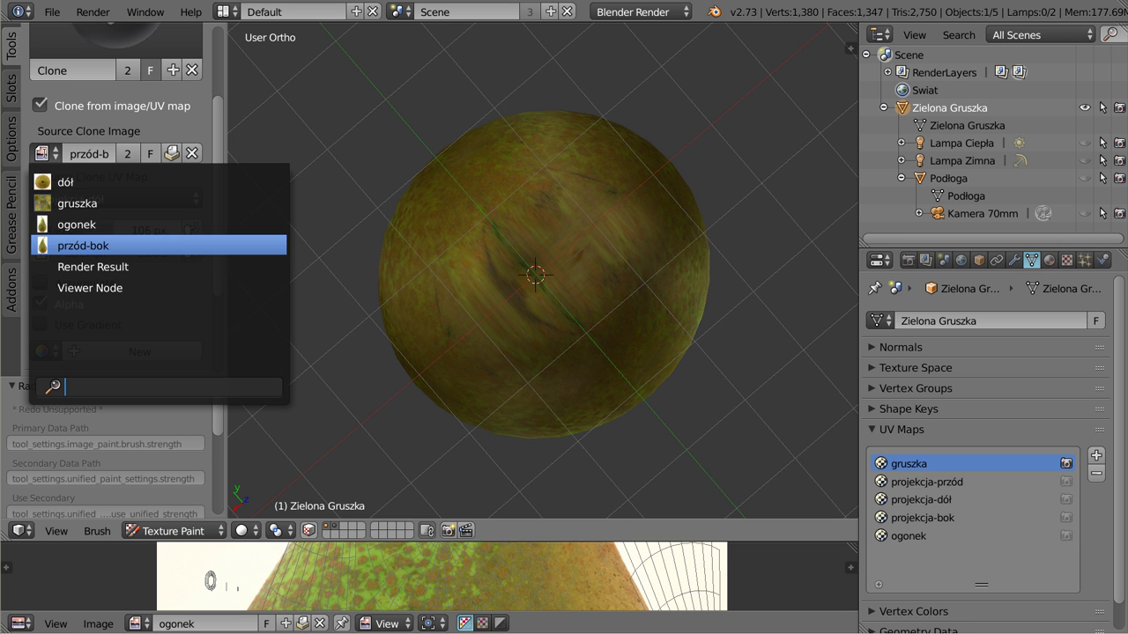
click(61, 180)
mouse_move(459, 275)
mouse_down()
mouse_move(490, 273)
mouse_move(550, 211)
mouse_move(587, 274)
mouse_move(607, 248)
mouse_move(604, 239)
mouse_move(549, 322)
mouse_move(485, 289)
mouse_move(578, 319)
mouse_move(497, 226)
mouse_up()
mouse_move(497, 226)
middle_down()
mouse_move(459, 238)
mouse_move(573, 243)
middle_up()
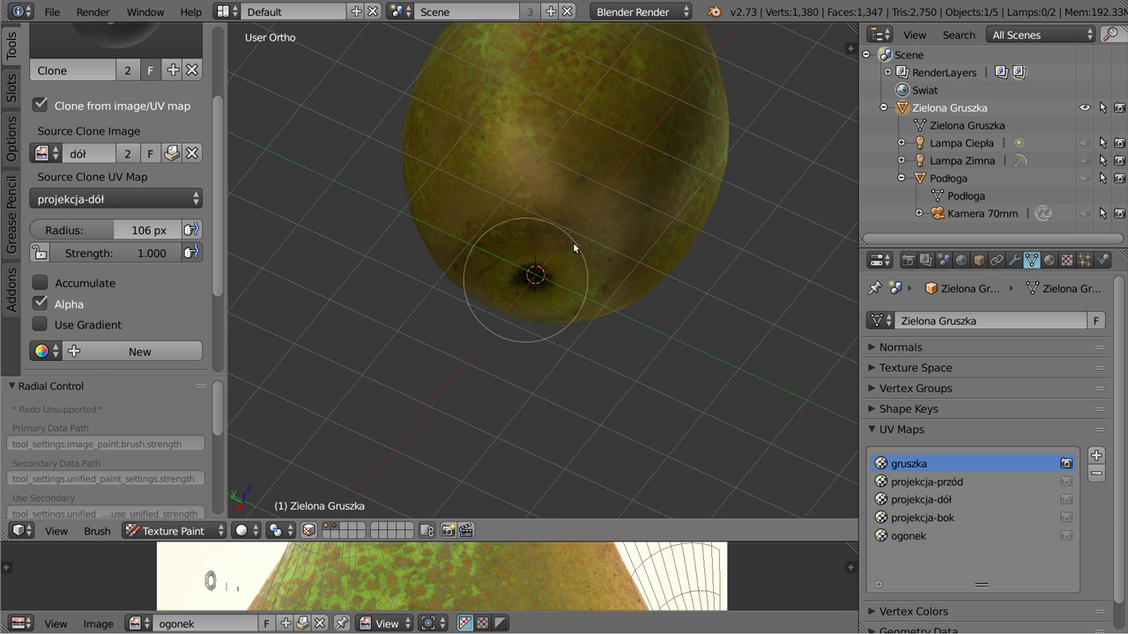
mouse_move(487, 183)
middle_down()
mouse_move(662, 146)
mouse_move(542, 210)
mouse_move(480, 109)
mouse_move(505, 274)
mouse_move(532, 259)
mouse_move(508, 453)
mouse_move(523, 354)
mouse_move(529, 447)
mouse_move(519, 161)
middle_up()
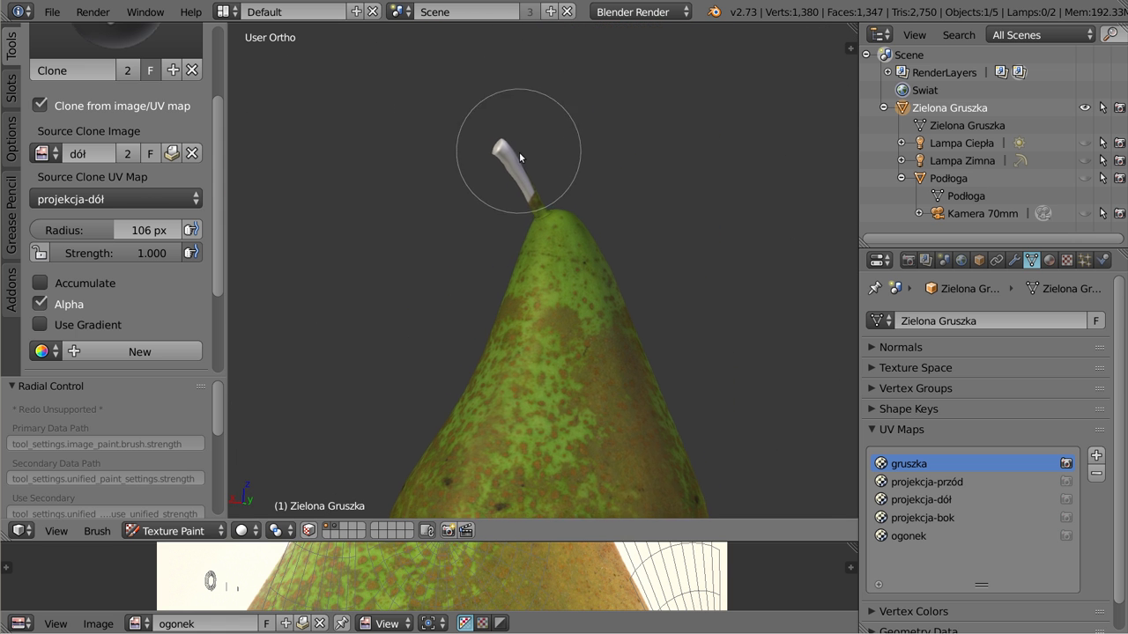
- Set the clone source image and UV map to ogonek and paint the stem's top brown
middle_drag(433, 181, 500, 163)
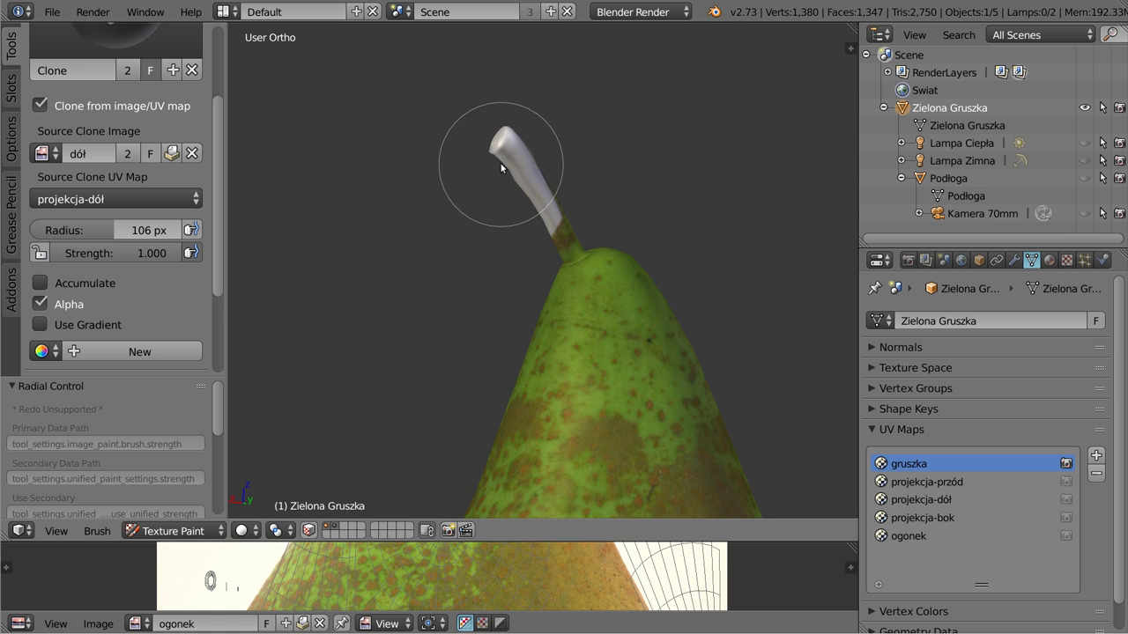
click(46, 154)
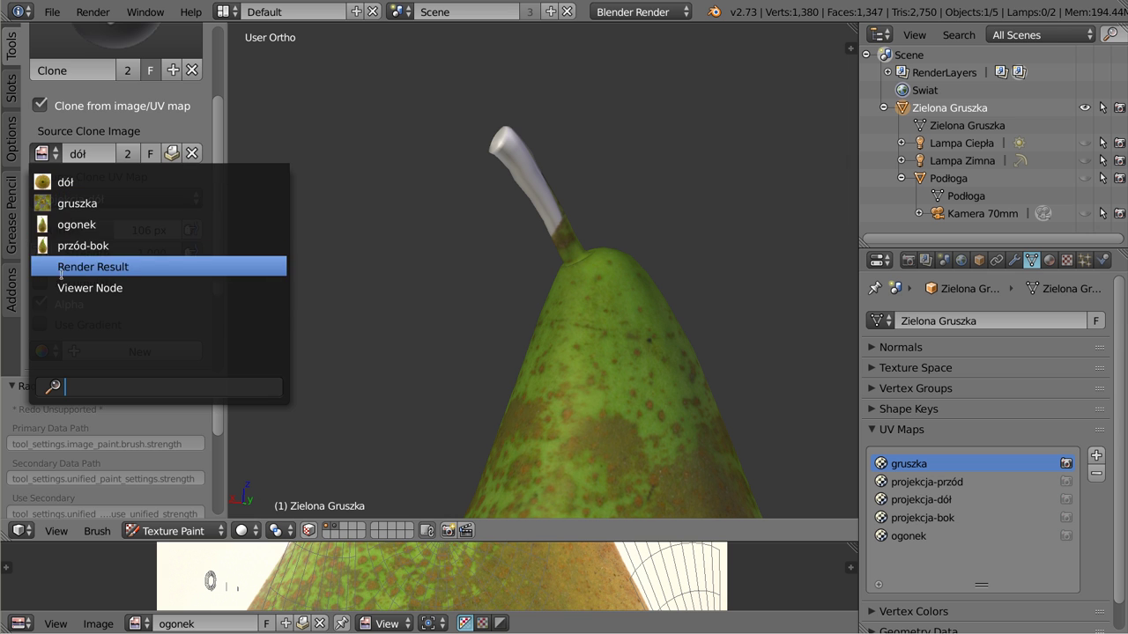
click(65, 224)
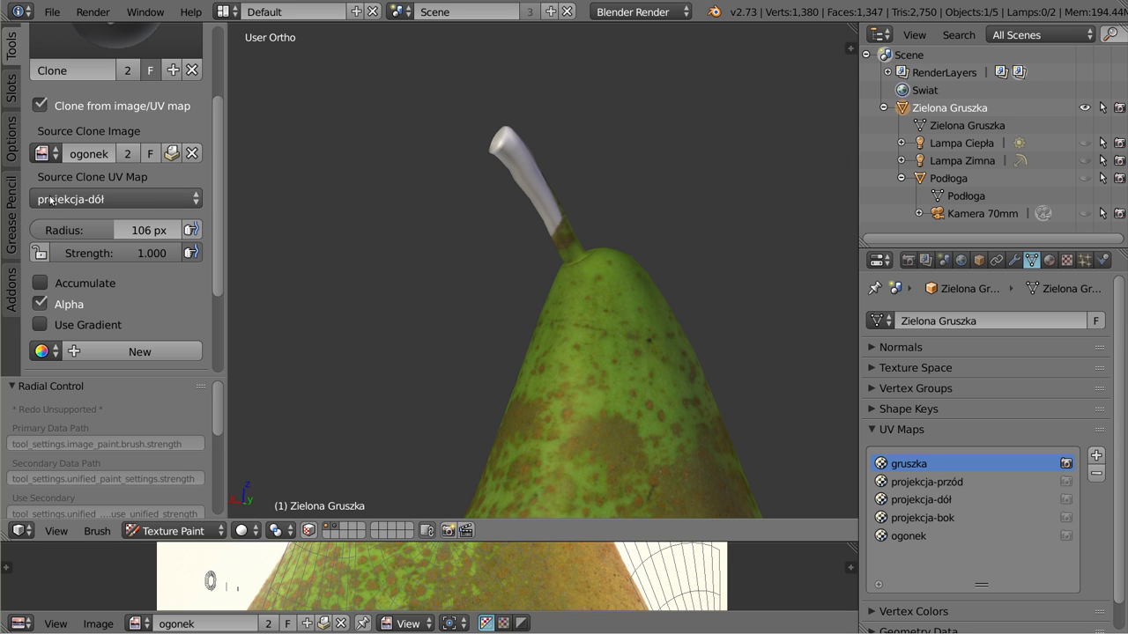
click(53, 203)
click(77, 307)
mouse_move(483, 171)
mouse_down()
mouse_move(501, 150)
mouse_move(569, 250)
mouse_up()
- Shrink the brush radius to 40 px and paint the lower stem and its grey side brown
key(shift+f)
click(517, 222)
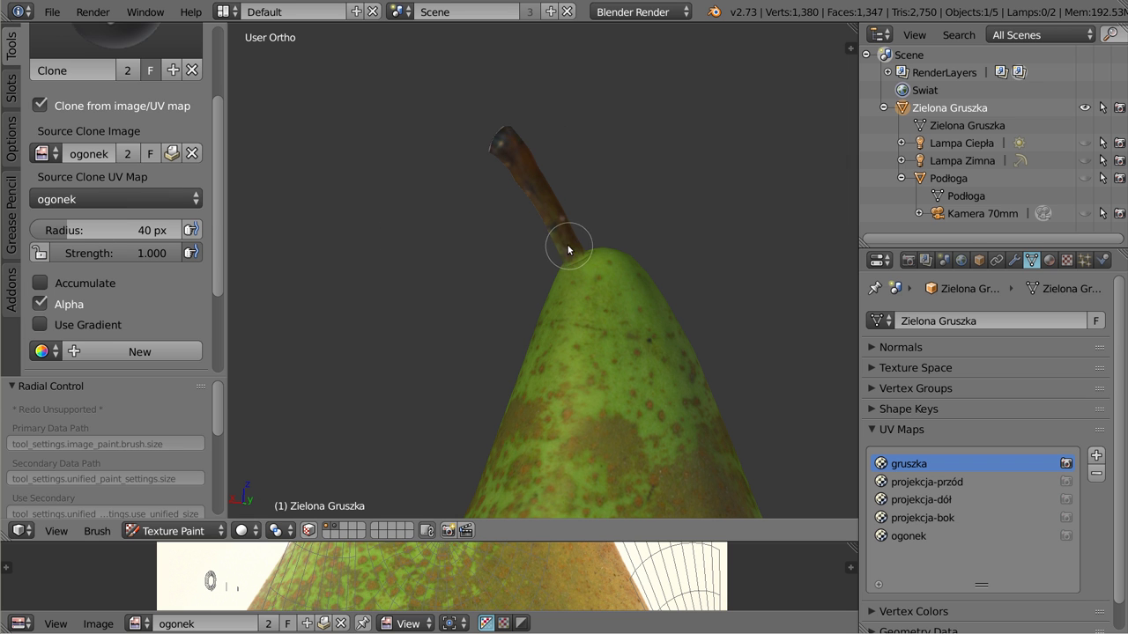
mouse_move(549, 227)
middle_down()
mouse_move(662, 244)
mouse_move(554, 161)
middle_up()
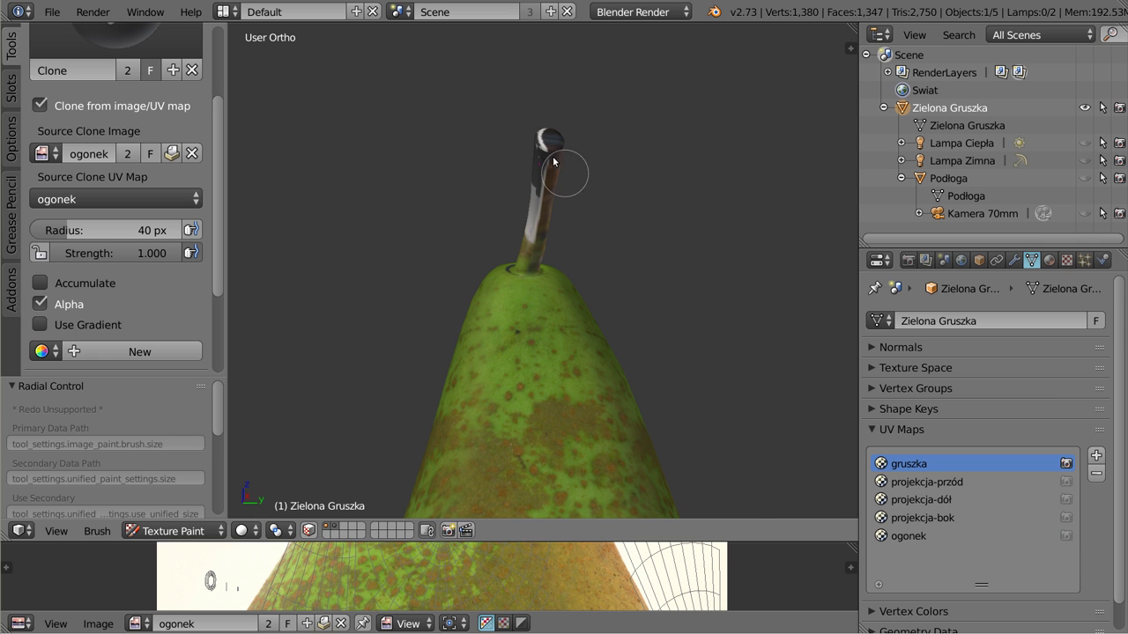
drag(548, 181, 527, 249)
mouse_move(528, 258)
middle_down()
mouse_move(586, 322)
mouse_move(391, 267)
mouse_move(552, 133)
middle_up()
drag(516, 185, 504, 267)
mouse_move(498, 265)
middle_down()
mouse_move(617, 302)
mouse_move(536, 189)
mouse_move(374, 262)
mouse_move(491, 244)
middle_up()
drag(528, 207, 515, 304)
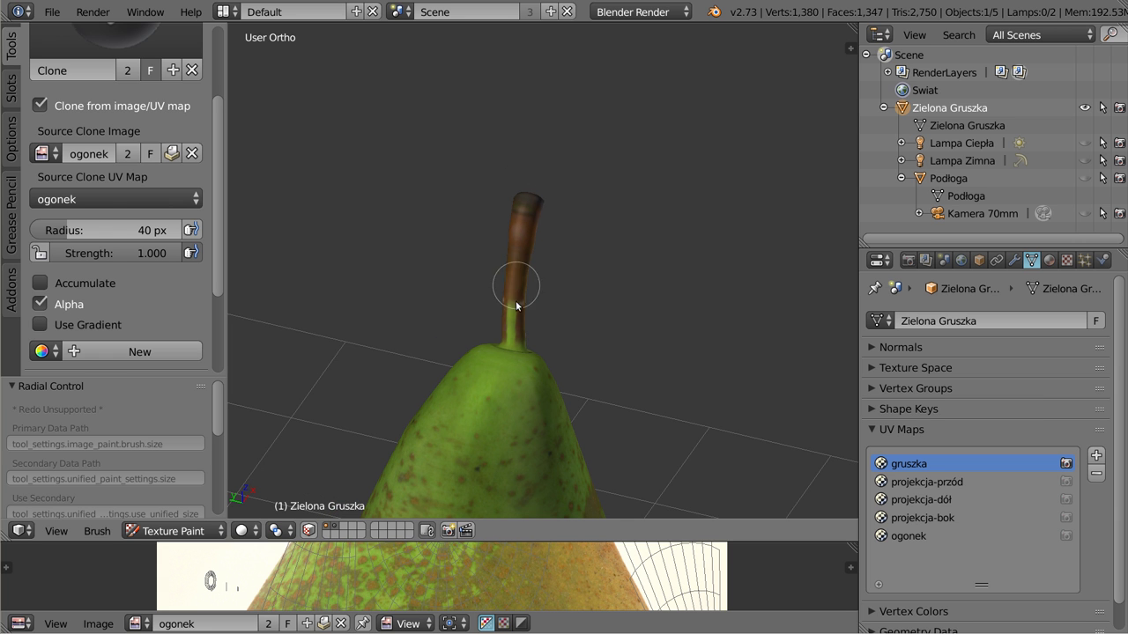
mouse_move(516, 322)
middle_down()
mouse_move(516, 390)
mouse_move(467, 345)
mouse_move(558, 290)
mouse_move(432, 309)
mouse_move(624, 237)
mouse_move(548, 179)
mouse_move(576, 365)
mouse_move(735, 297)
mouse_move(488, 289)
middle_up()
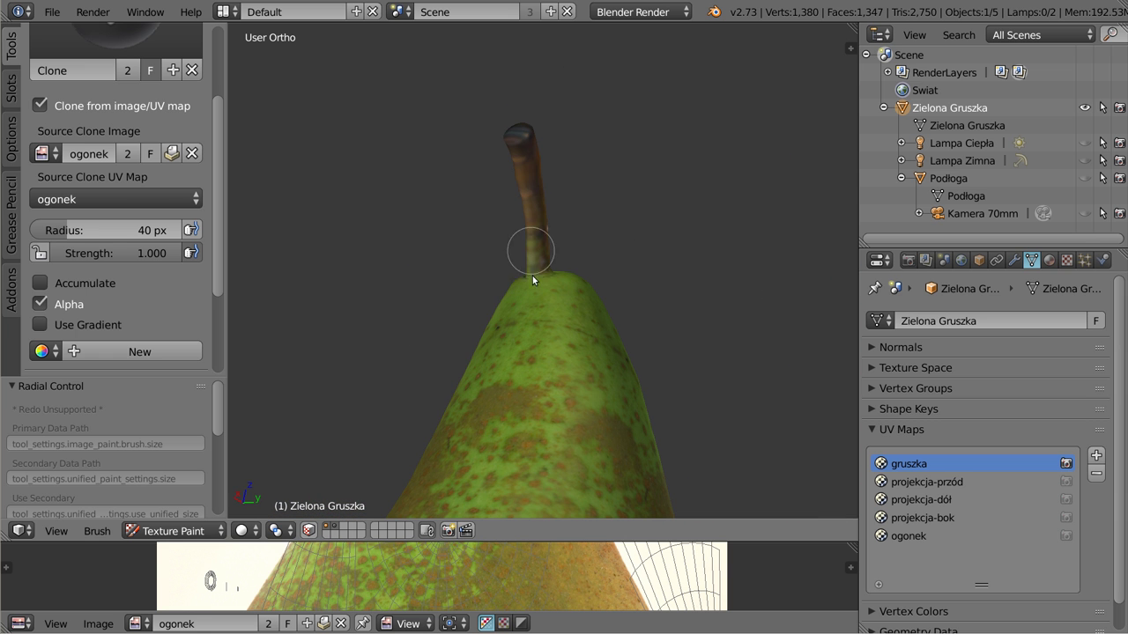
- Maximize the image editor and display the gruszka texture instead of ogonek
scroll(542, 567, down, 2)
scroll(542, 567, down, 3)
scroll(542, 567, down, 2)
scroll(539, 571, down, 1)
key(ctrl+Up)
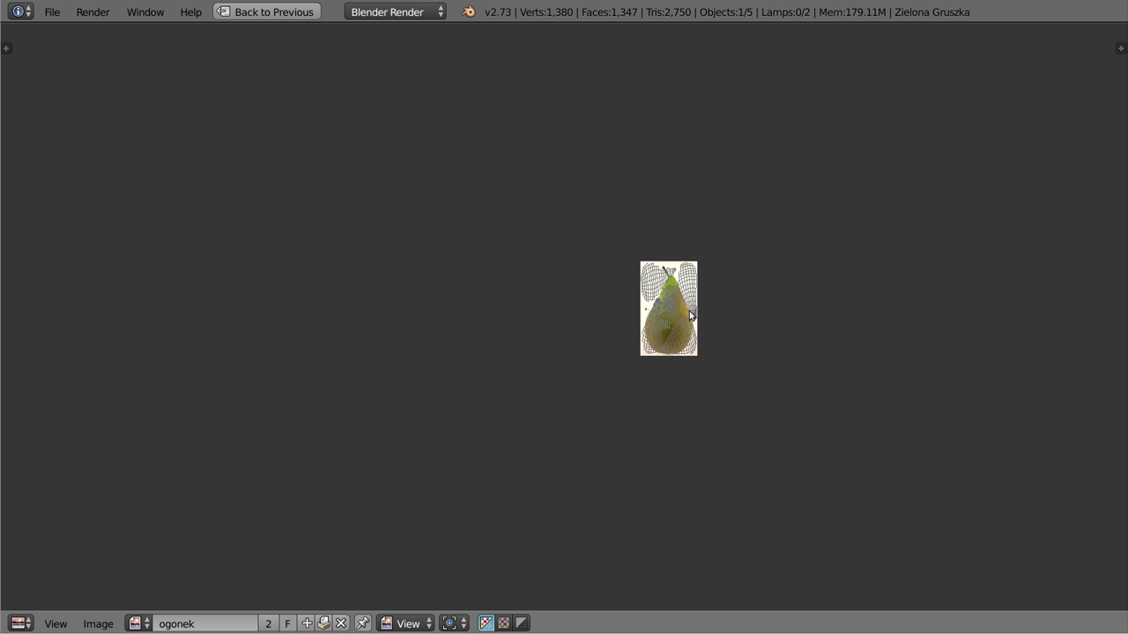
scroll(691, 316, up, 8)
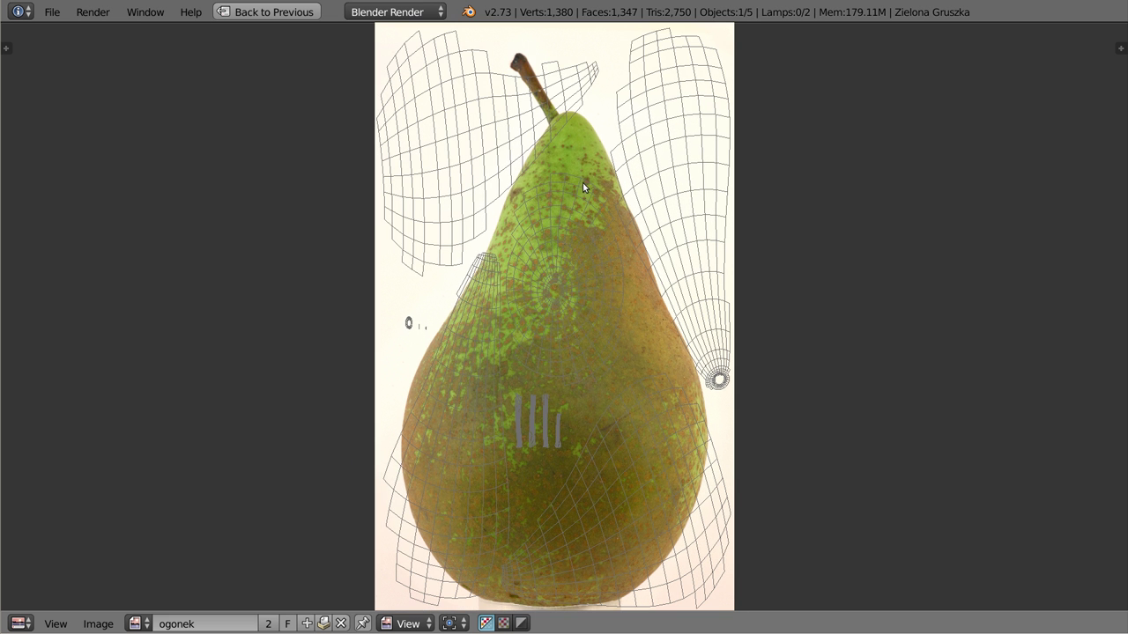
click(132, 625)
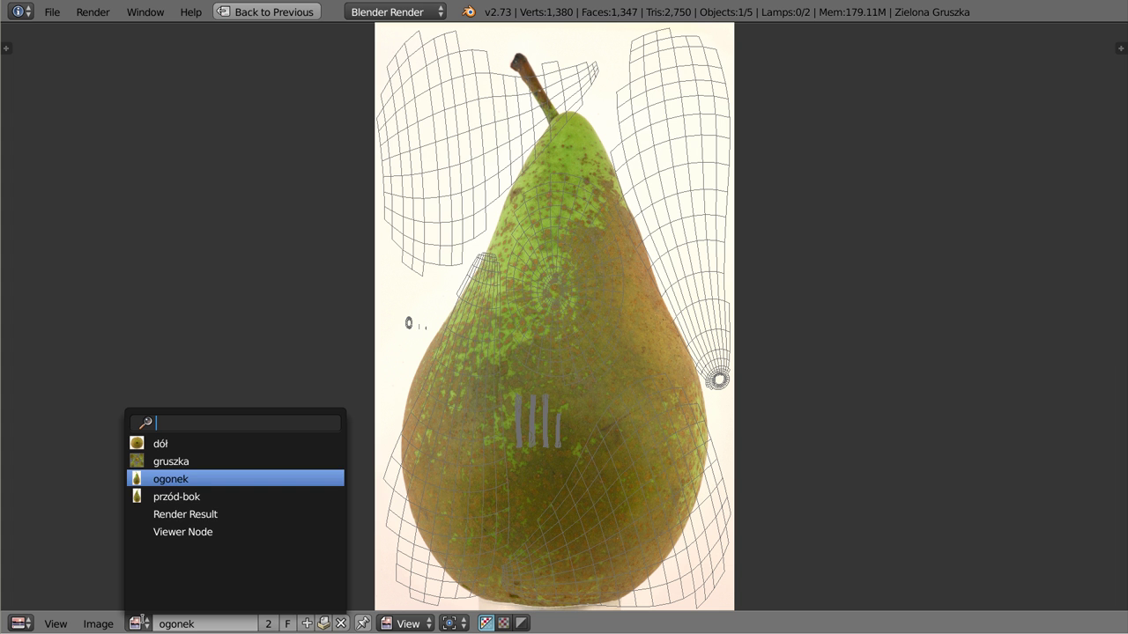
click(233, 462)
- Inspect the painted gruszka texture, then restore the normal layout
scroll(528, 312, up, 3)
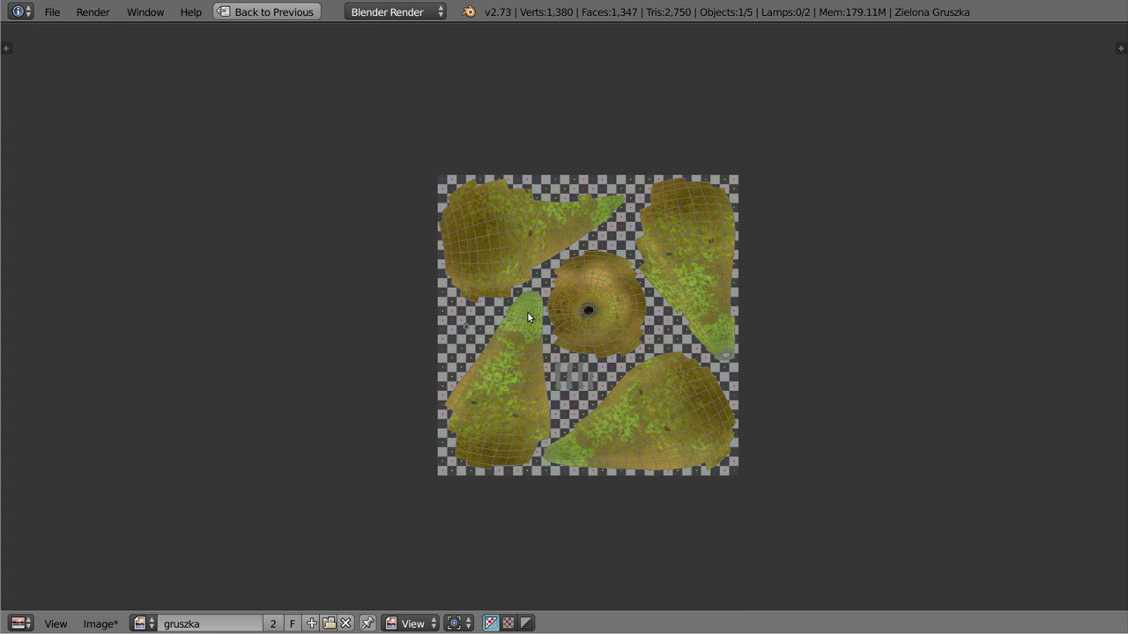
scroll(664, 326, up, 3)
scroll(664, 326, down, 1)
scroll(561, 311, down, 1)
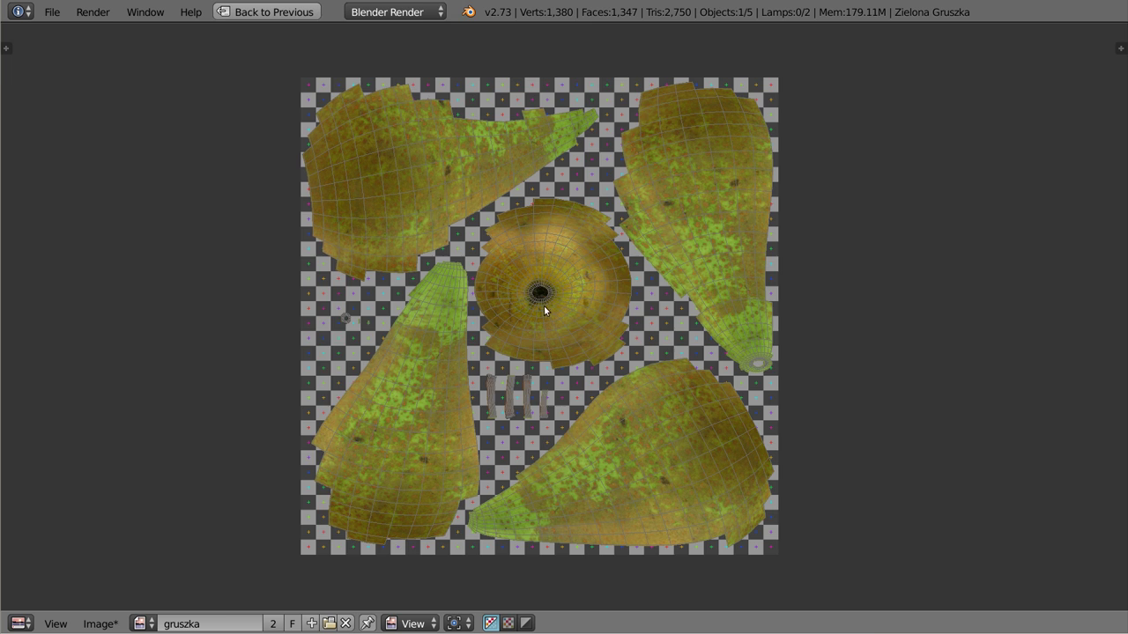
key(ctrl+Up)
mouse_move(514, 282)
middle_down()
mouse_move(553, 264)
mouse_move(507, 238)
mouse_move(589, 360)
mouse_move(509, 236)
mouse_move(407, 388)
mouse_move(349, 367)
mouse_move(525, 333)
mouse_move(495, 287)
middle_up()
- View the pear from the front and switch from Texture Paint to Object Mode
key(KP_1)
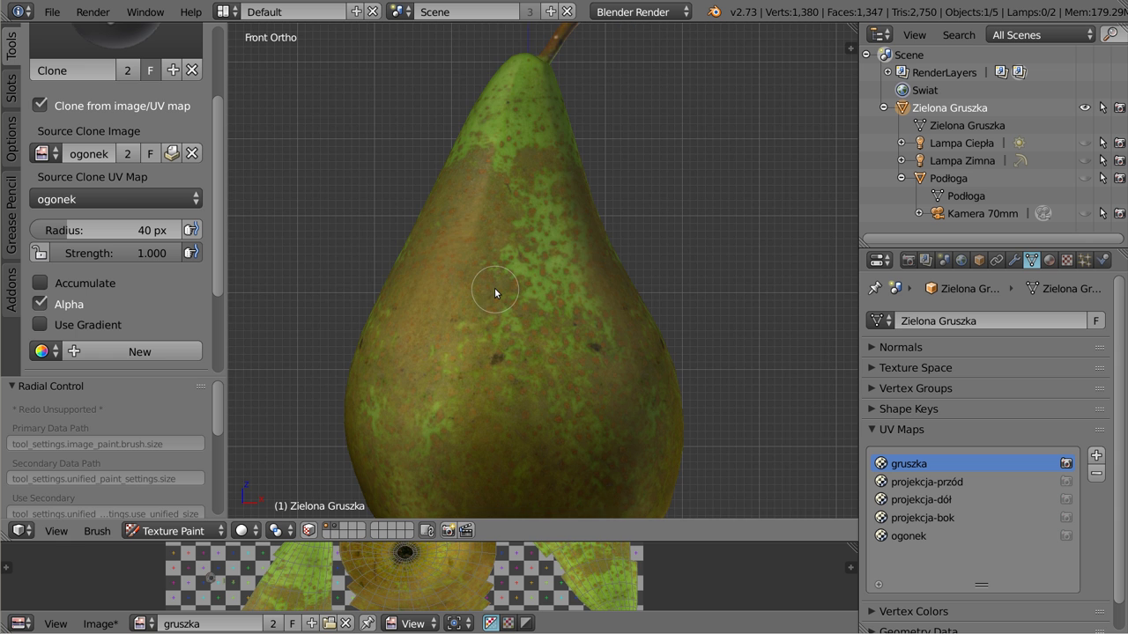
scroll(529, 304, down, 2)
scroll(573, 255, down, 1)
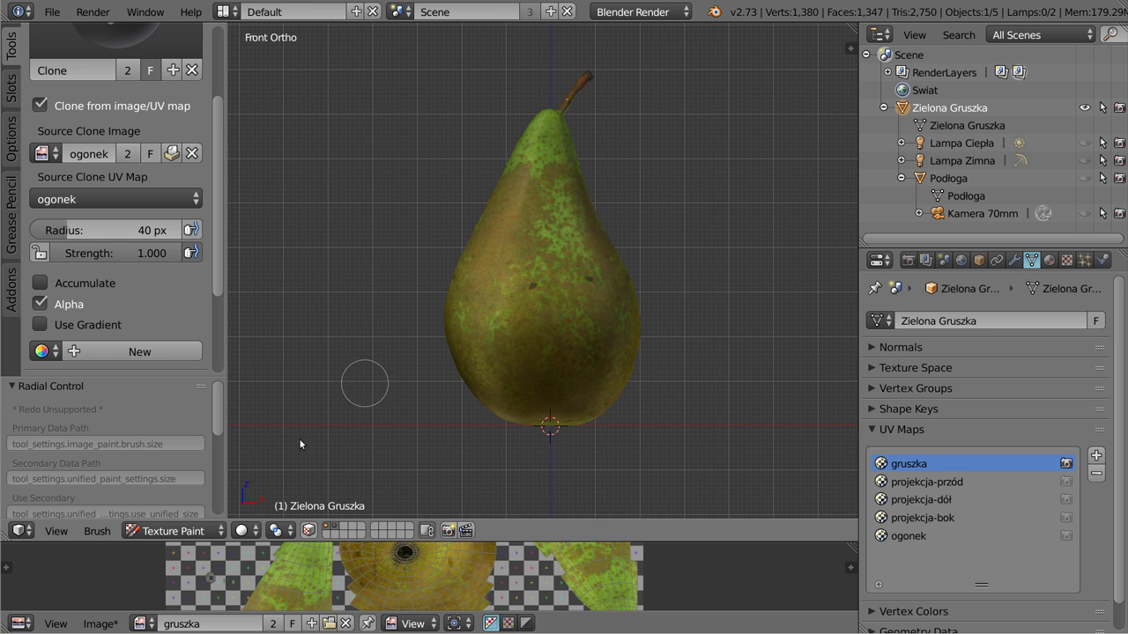
click(175, 531)
click(176, 509)
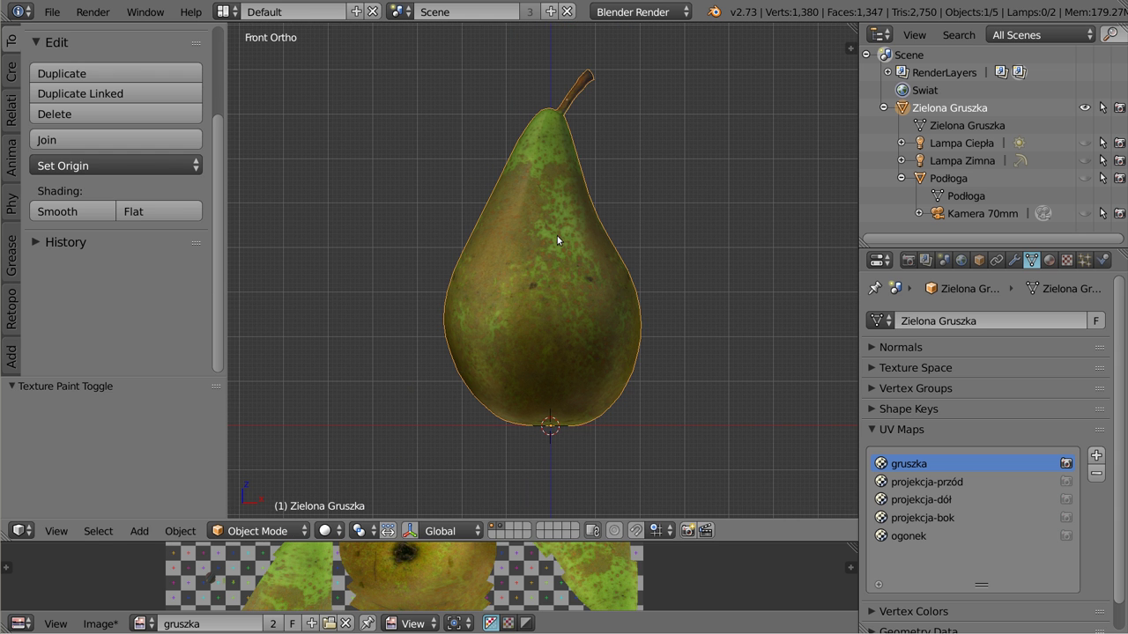
- Enlarge the image editor, test-render with F12, and show the pear's material settings
scroll(566, 268, up, 1)
shift+scroll(527, 324, up, 1)
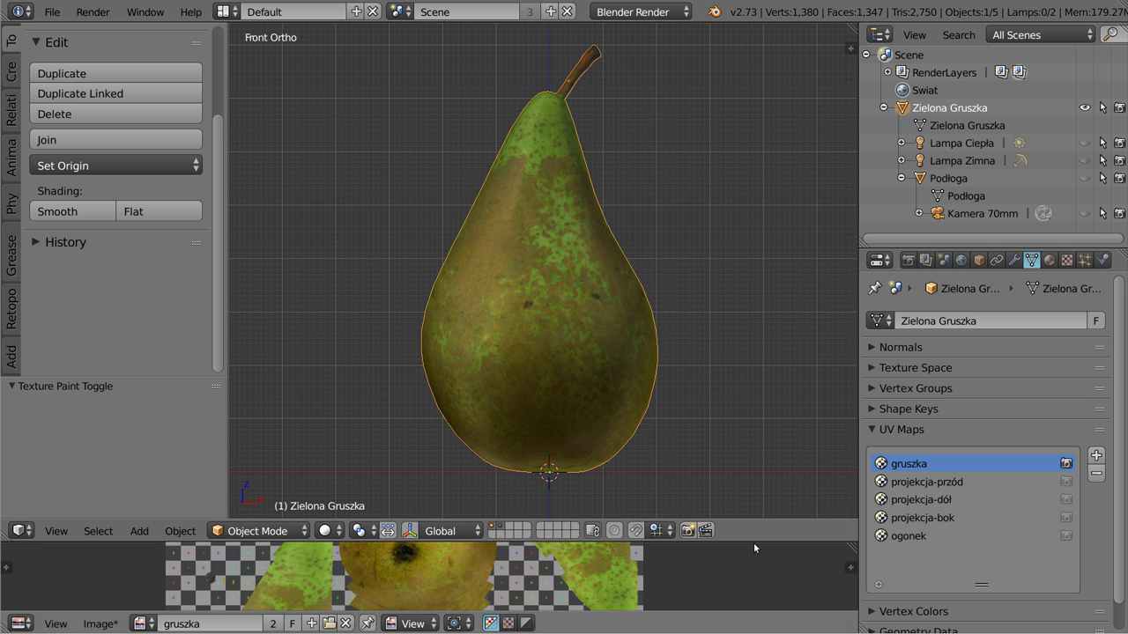
drag(757, 549, 763, 410)
scroll(532, 195, down, 3)
mouse_move(533, 195)
middle_down()
mouse_move(419, 312)
mouse_move(642, 181)
mouse_move(567, 244)
middle_up()
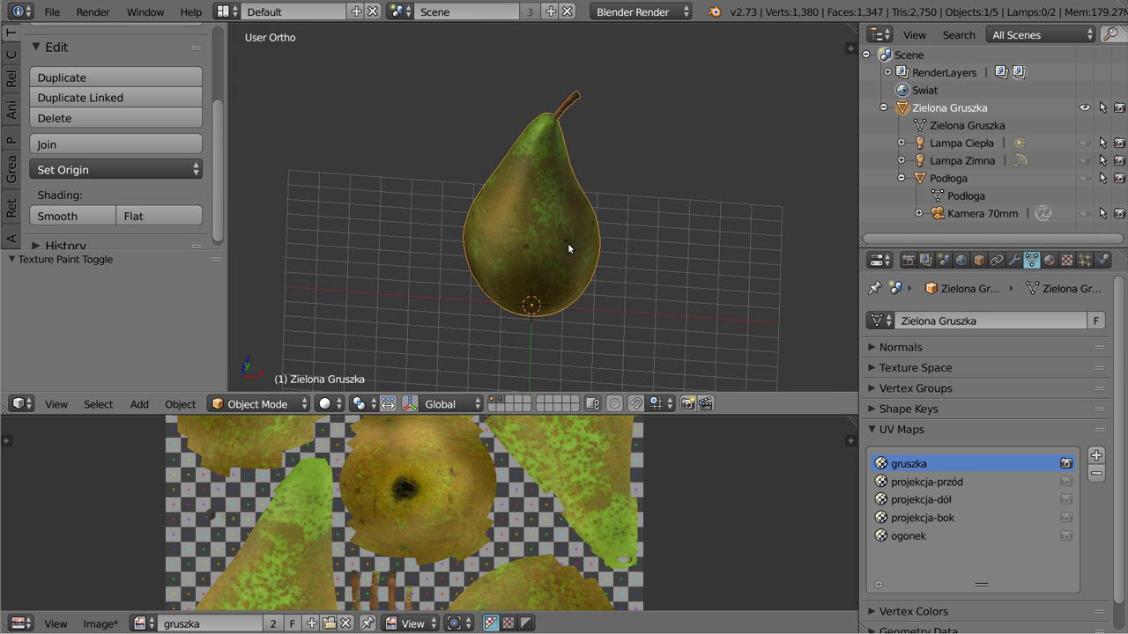
key(F12)
key(Escape)
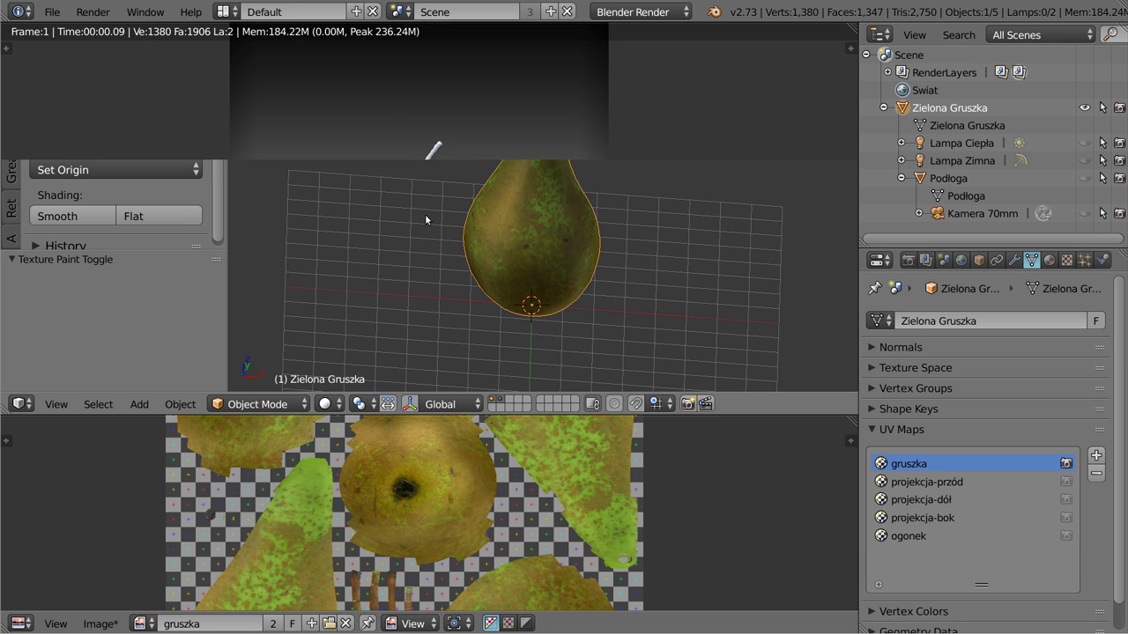
click(1049, 260)
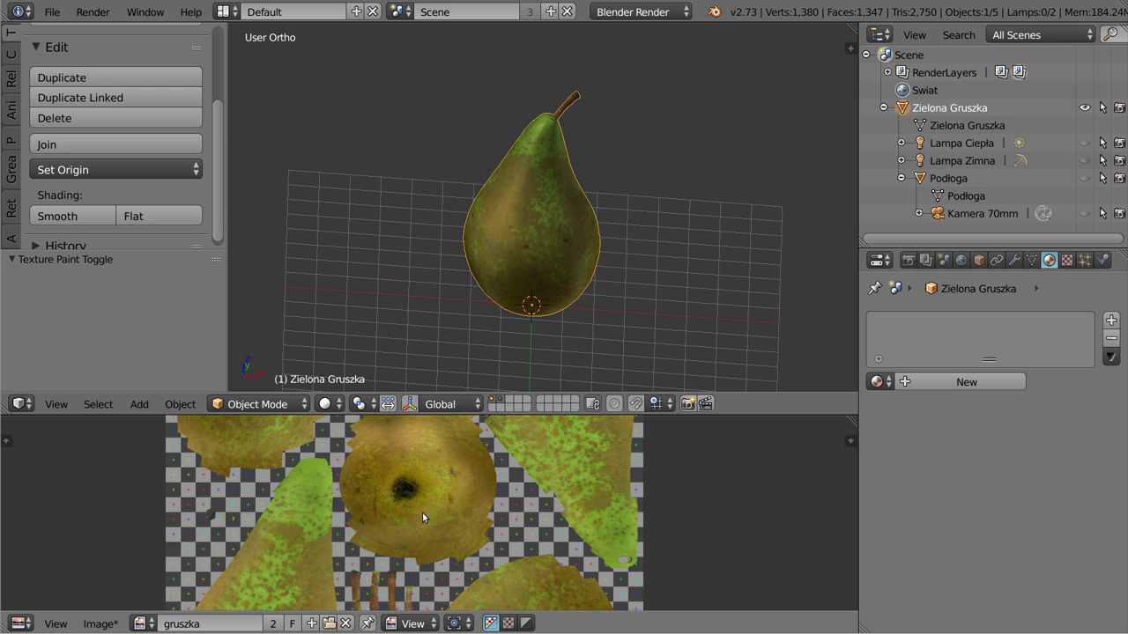
- Save the painted texture image via Save As Image under the name gruszka-color.png
click(103, 625)
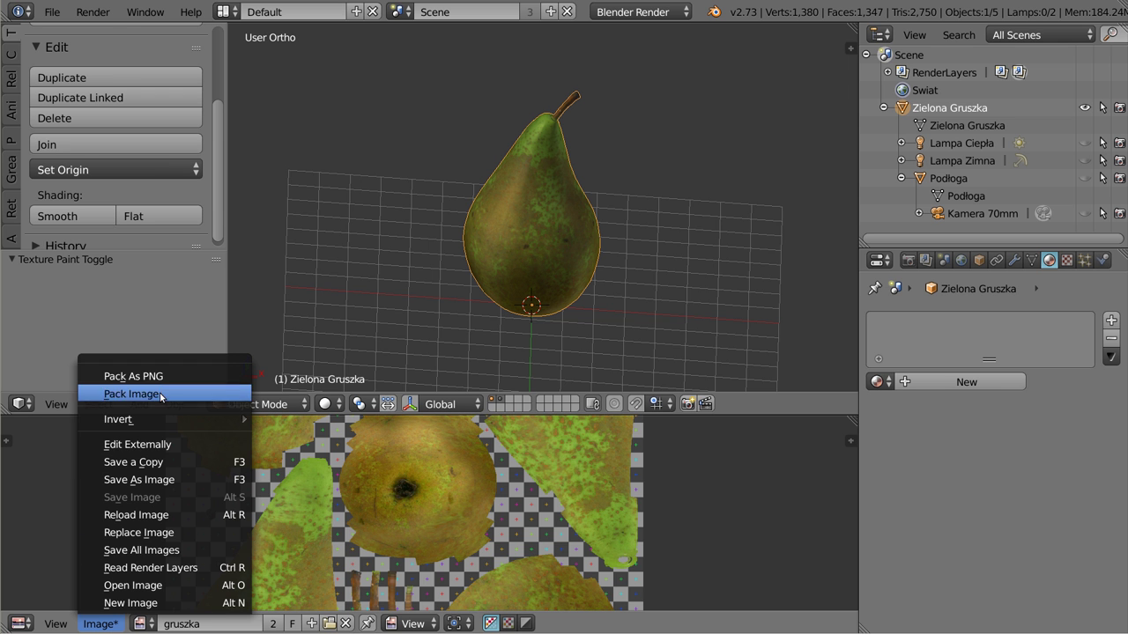
click(137, 480)
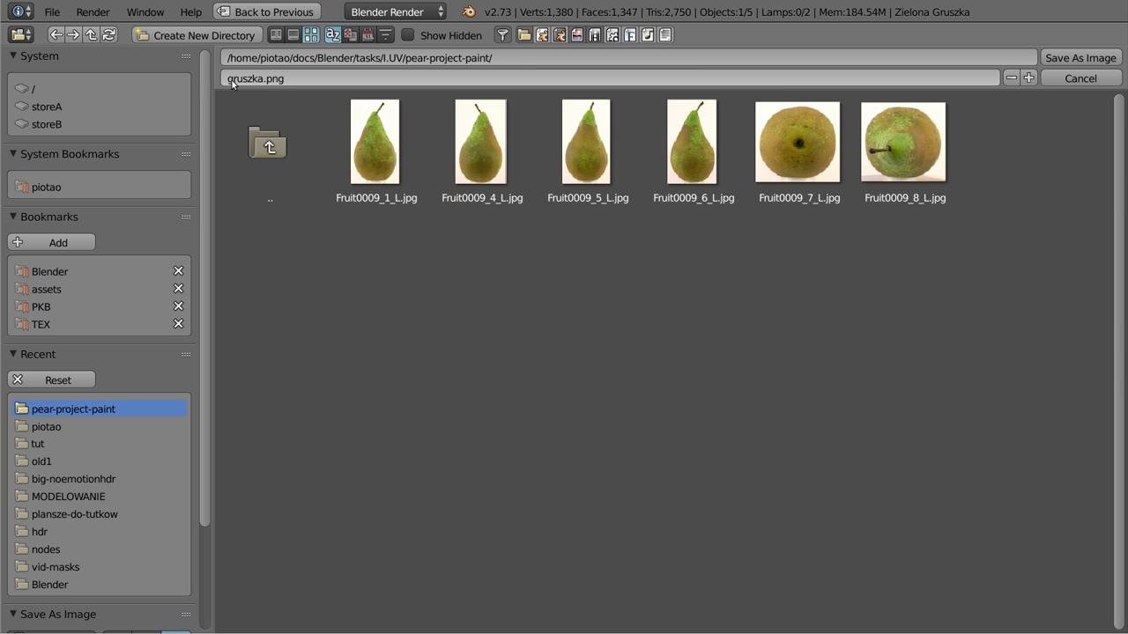
click(263, 79)
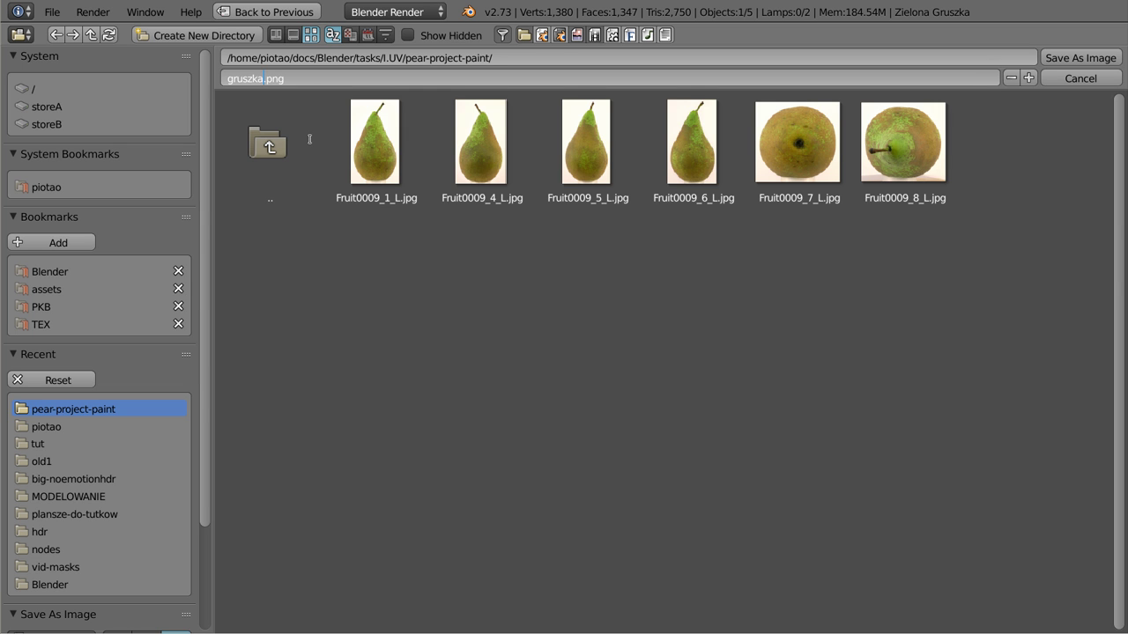
text(-color)
key(Return)
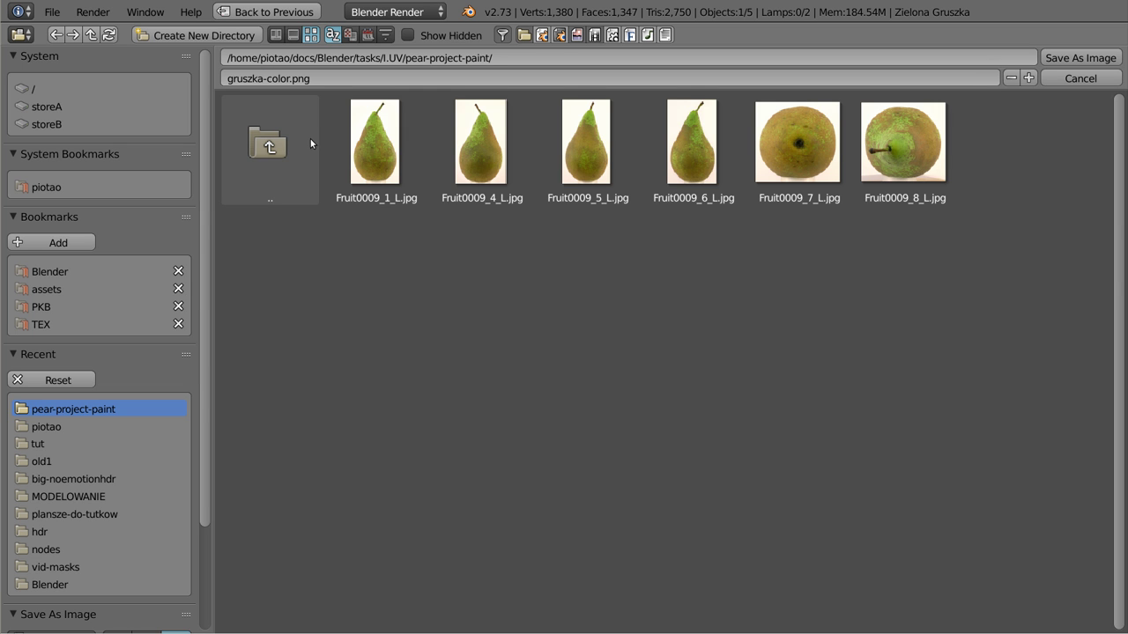
click(1080, 57)
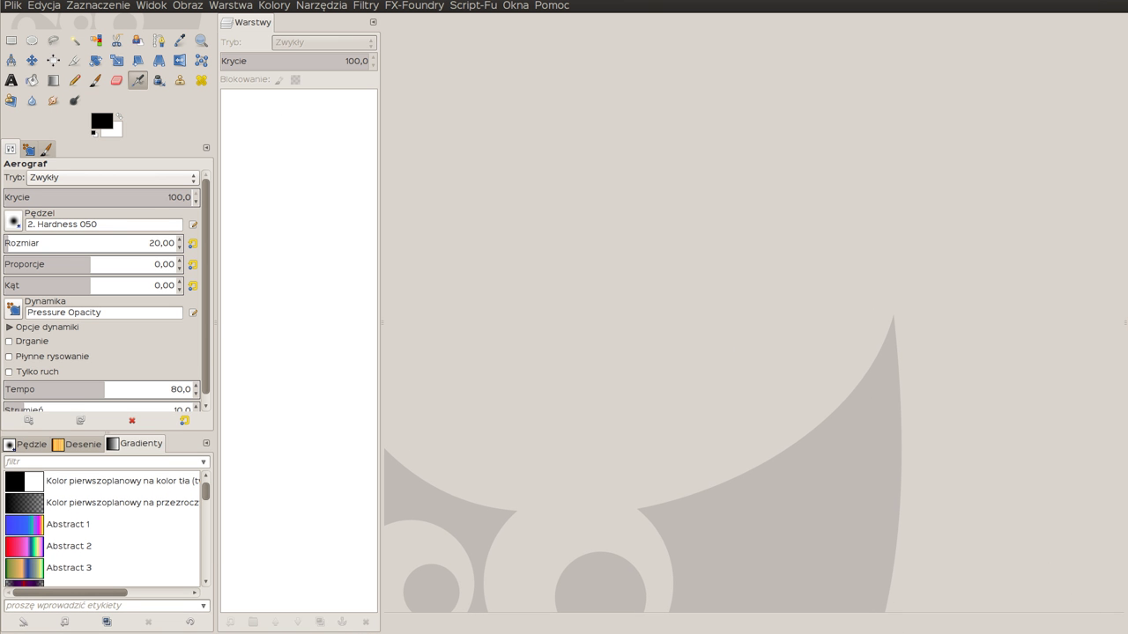
- Open gruszka-color.png from docs/Blender/tasks/I.UV/pear-project-paint in GIMP
click(13, 5)
click(53, 44)
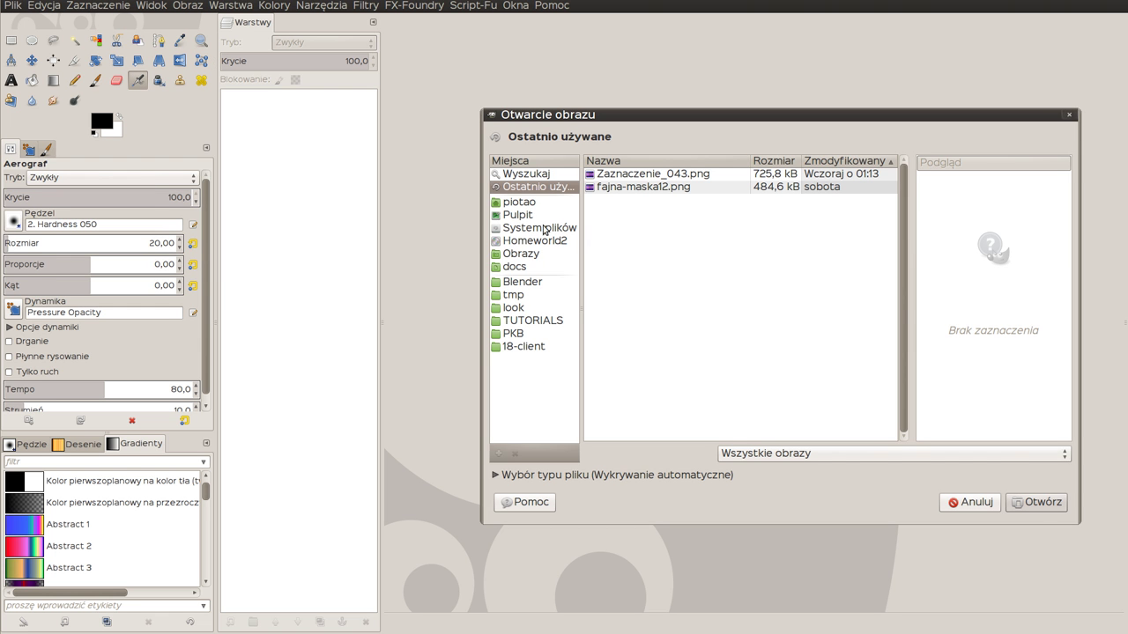
click(518, 269)
double_click(633, 191)
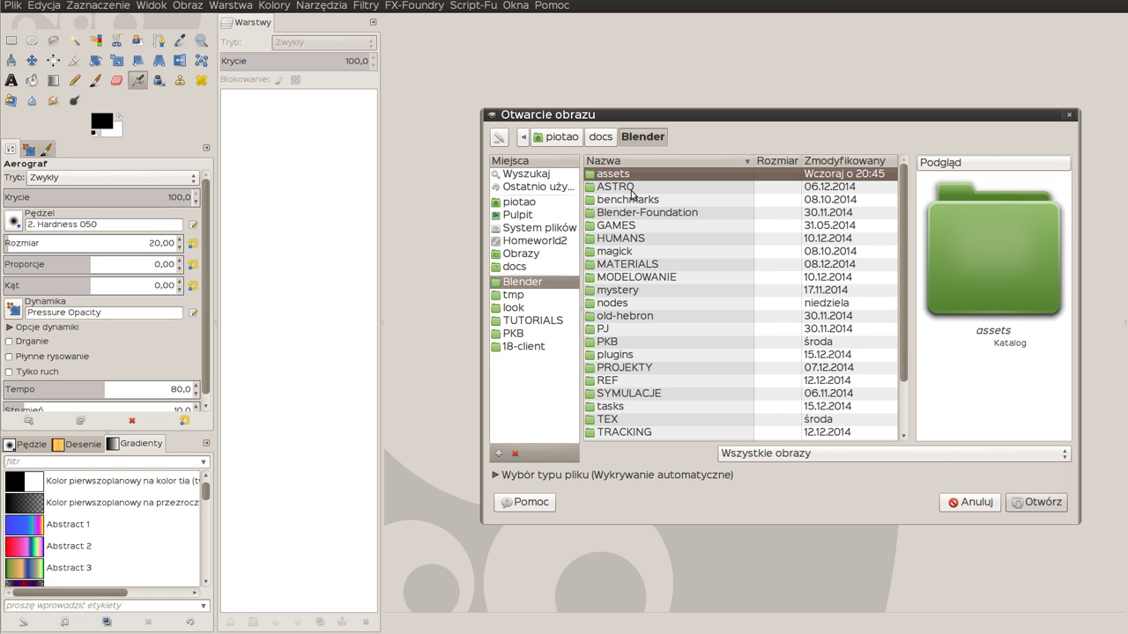
double_click(609, 406)
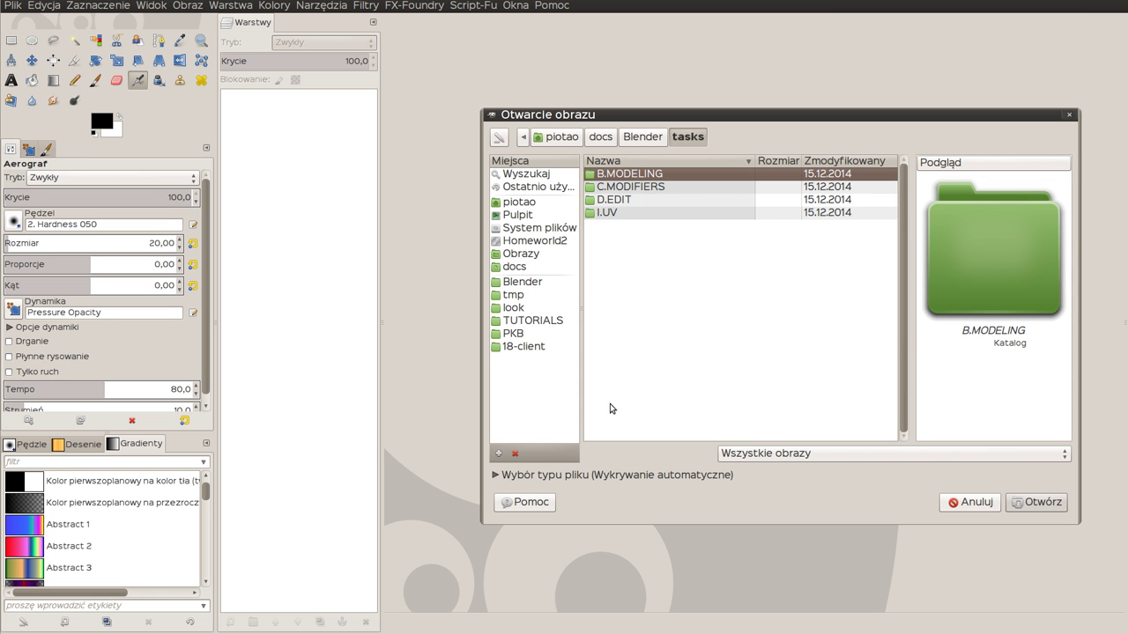
double_click(611, 214)
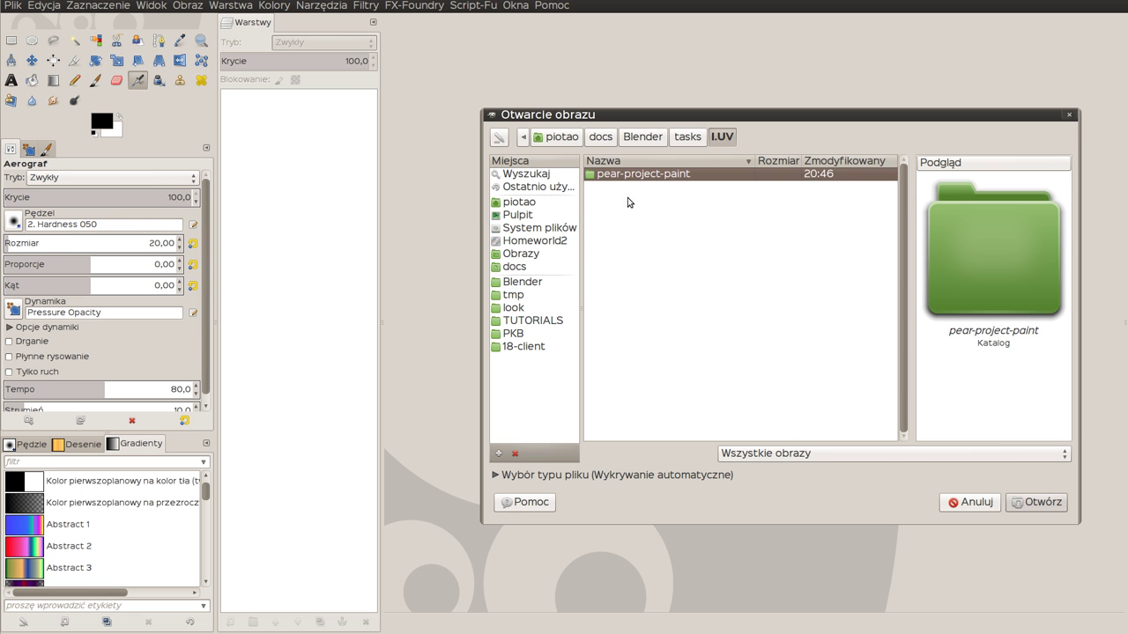
double_click(644, 175)
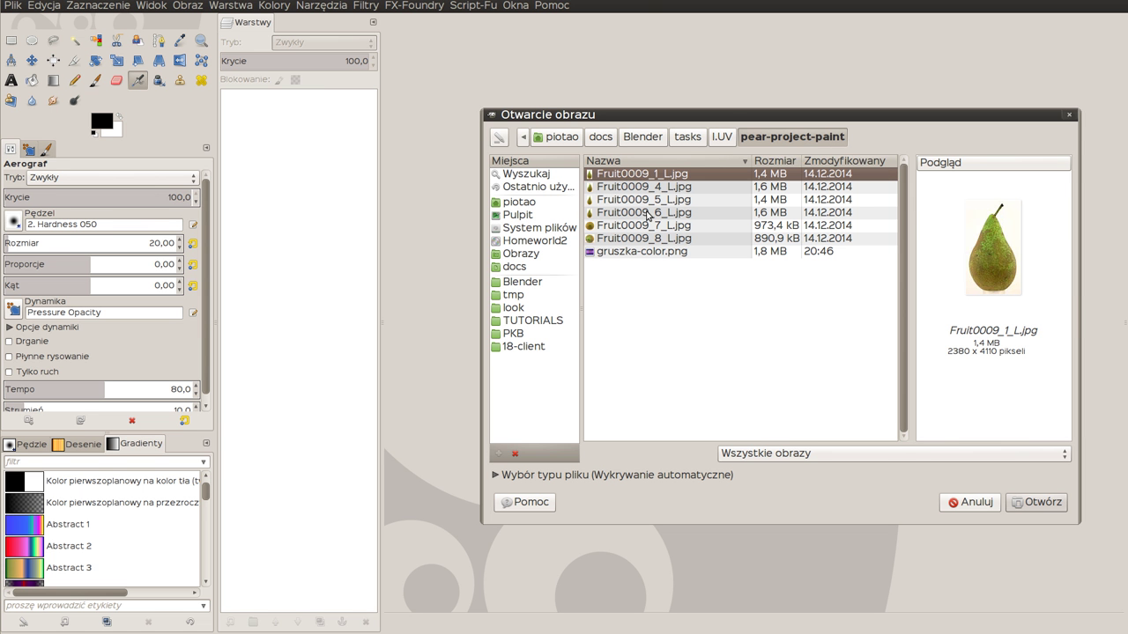
click(640, 253)
click(1038, 502)
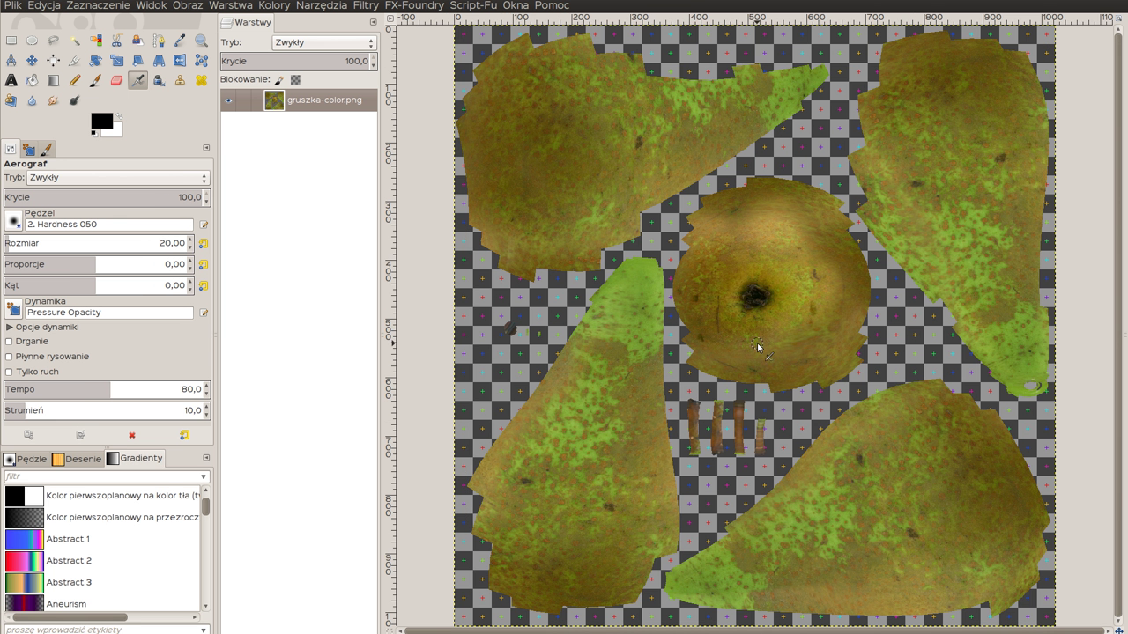
- Desaturate the pear texture using the Luminosity (Jaskrawość) shade option
ctrl+scroll(749, 249, down, 1)
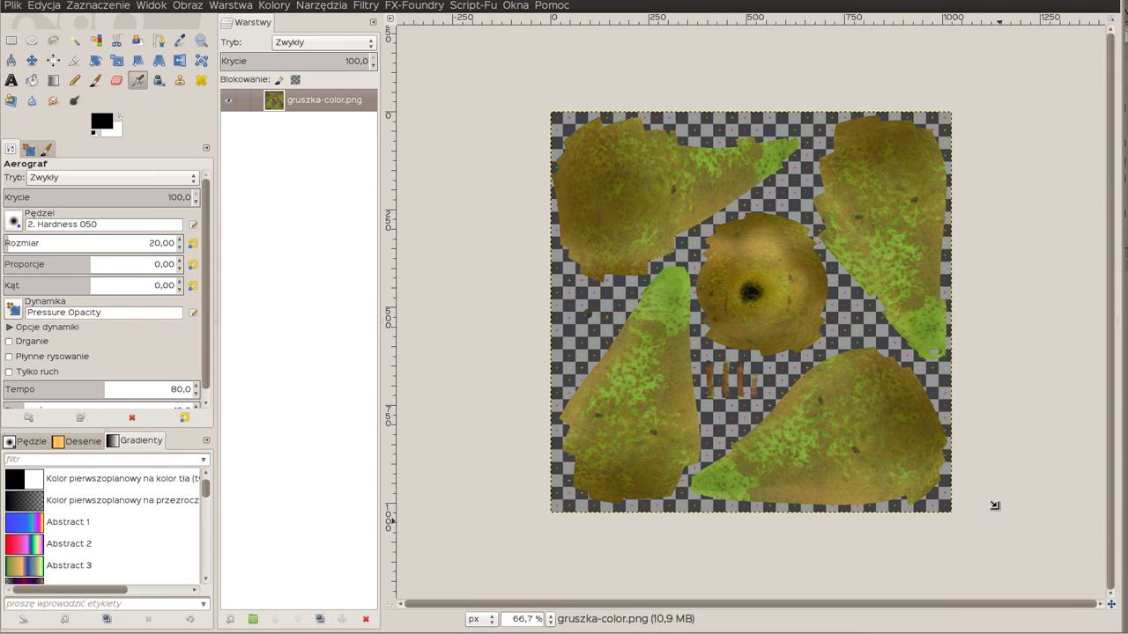
click(274, 5)
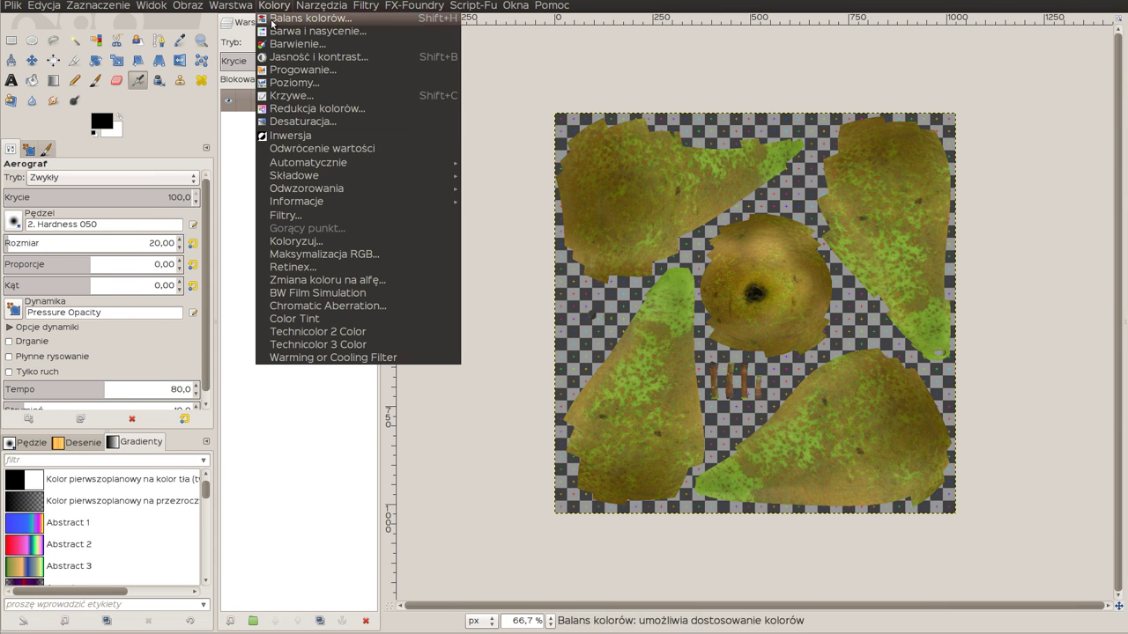
click(304, 121)
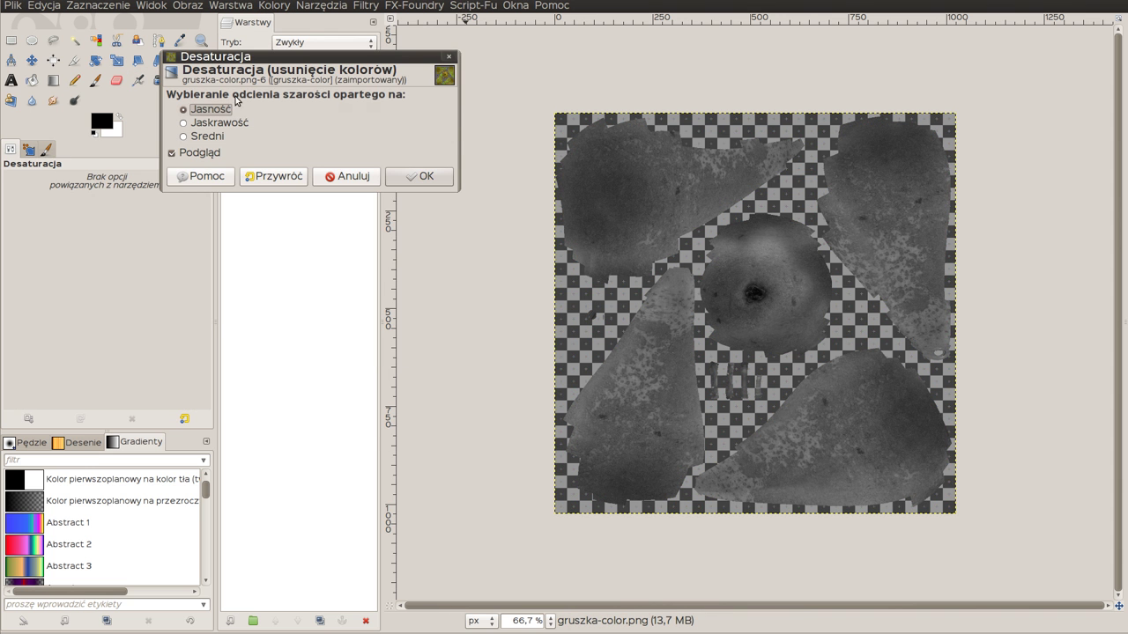
click(210, 124)
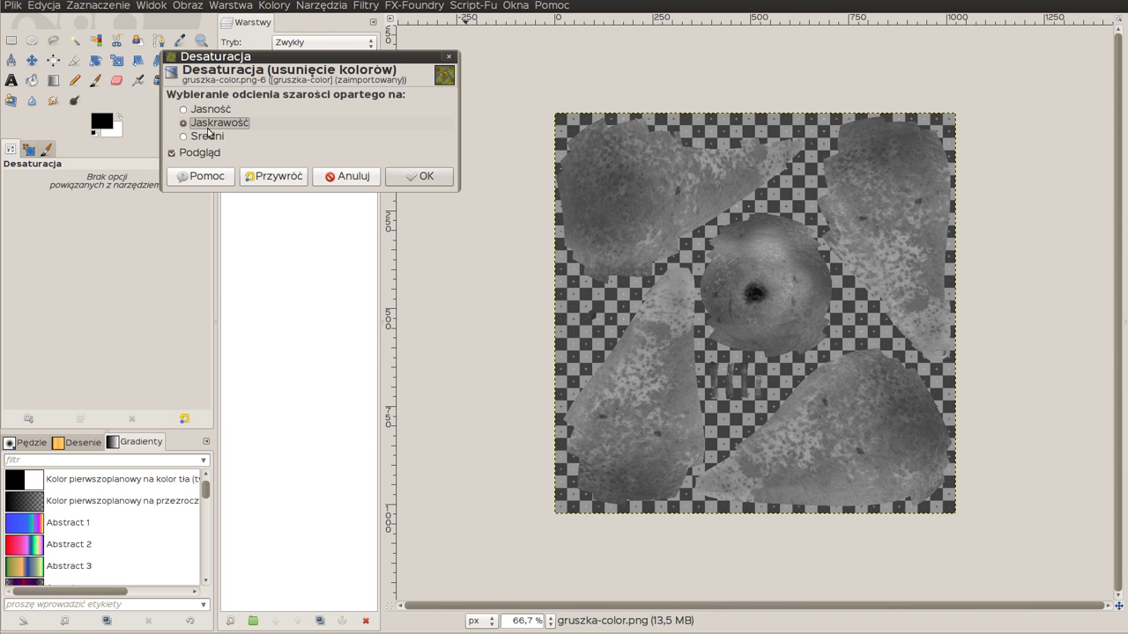
click(416, 179)
click(251, 5)
mouse_move(274, 5)
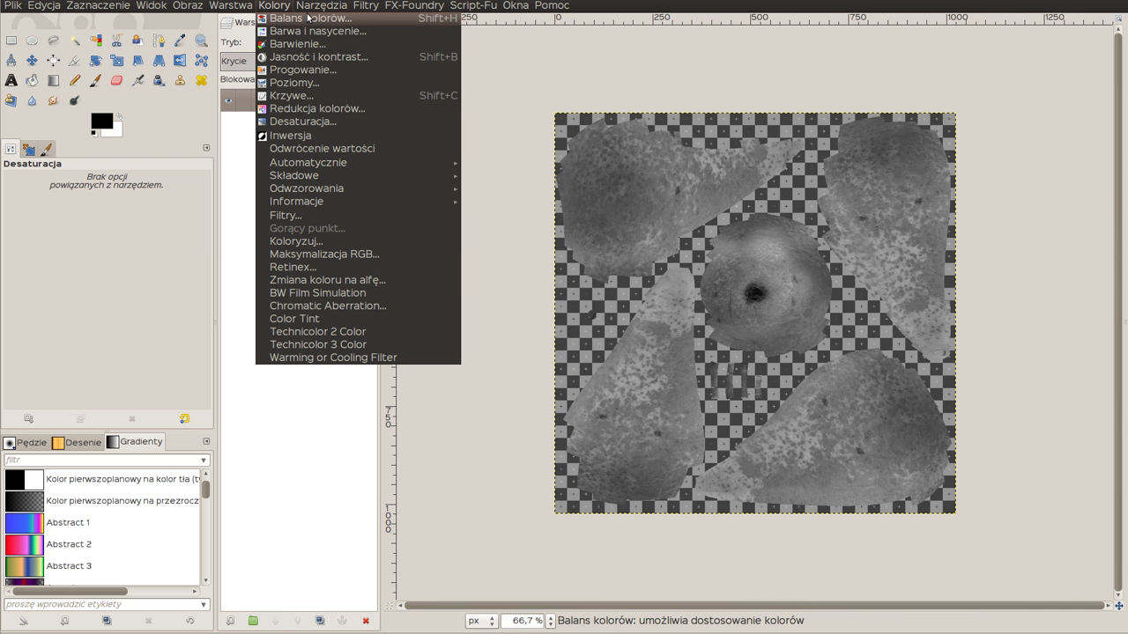
click(308, 83)
- Apply Levels with input range 56–159 for a dark, high-contrast greyscale texture
drag(549, 187, 397, 181)
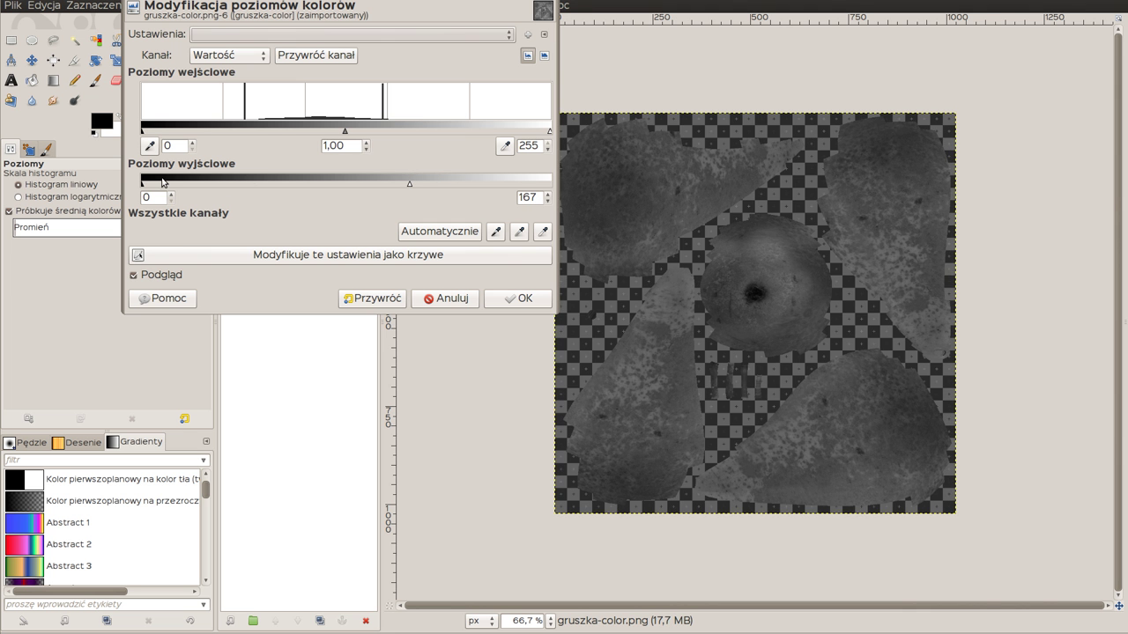
mouse_move(161, 187)
mouse_down()
mouse_move(242, 185)
mouse_move(139, 193)
mouse_up()
drag(408, 187, 579, 181)
drag(537, 135, 393, 132)
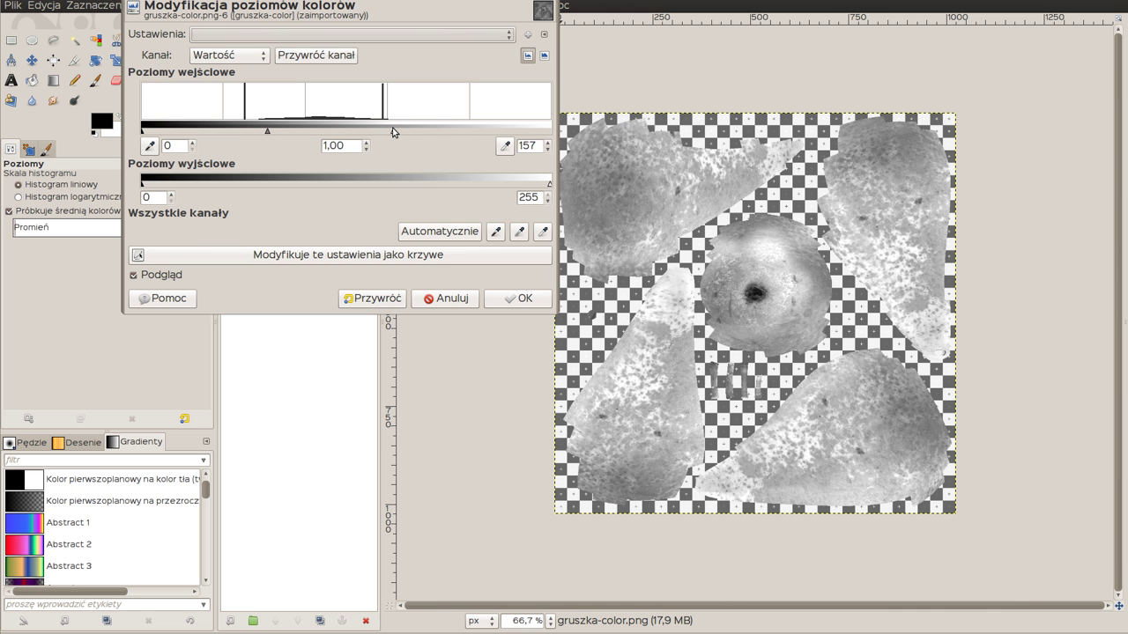
mouse_move(145, 137)
mouse_down()
mouse_move(247, 141)
mouse_move(233, 145)
mouse_up()
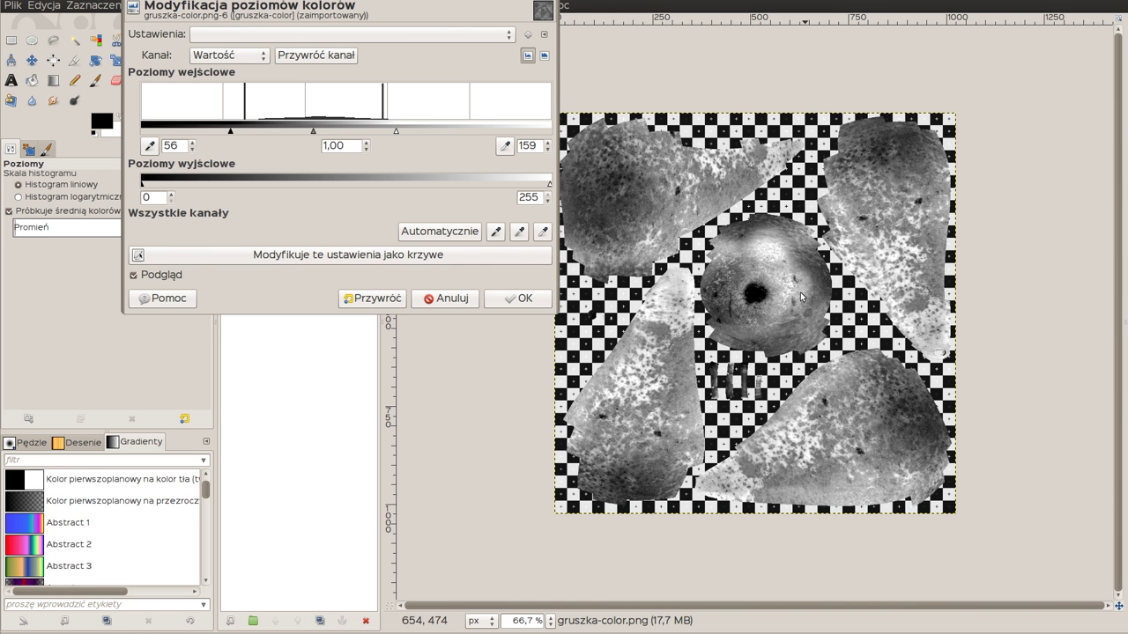
click(519, 298)
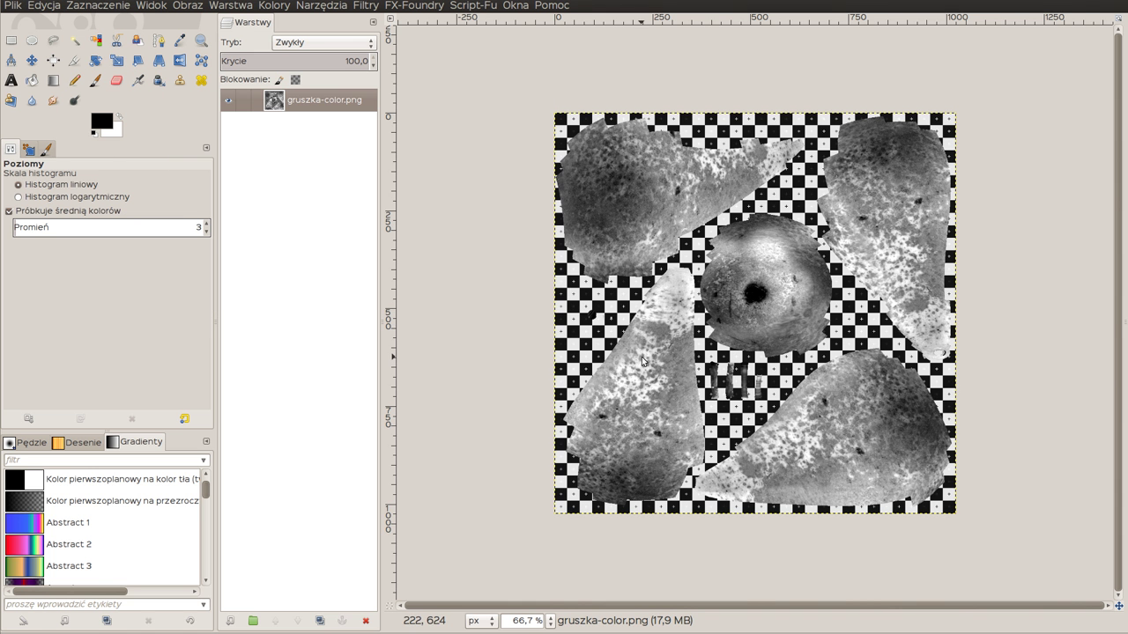
- Export the image as gruszka-bump.png into pear-project-paint, accepting the PNG options
key(ctrl+shift+e)
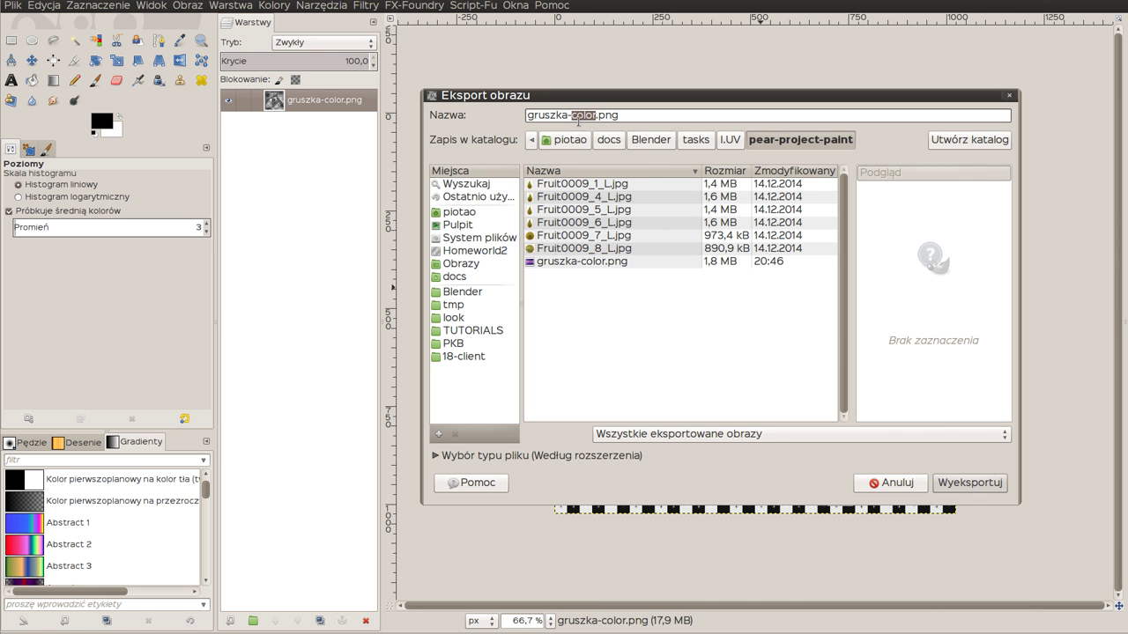
text(mp)
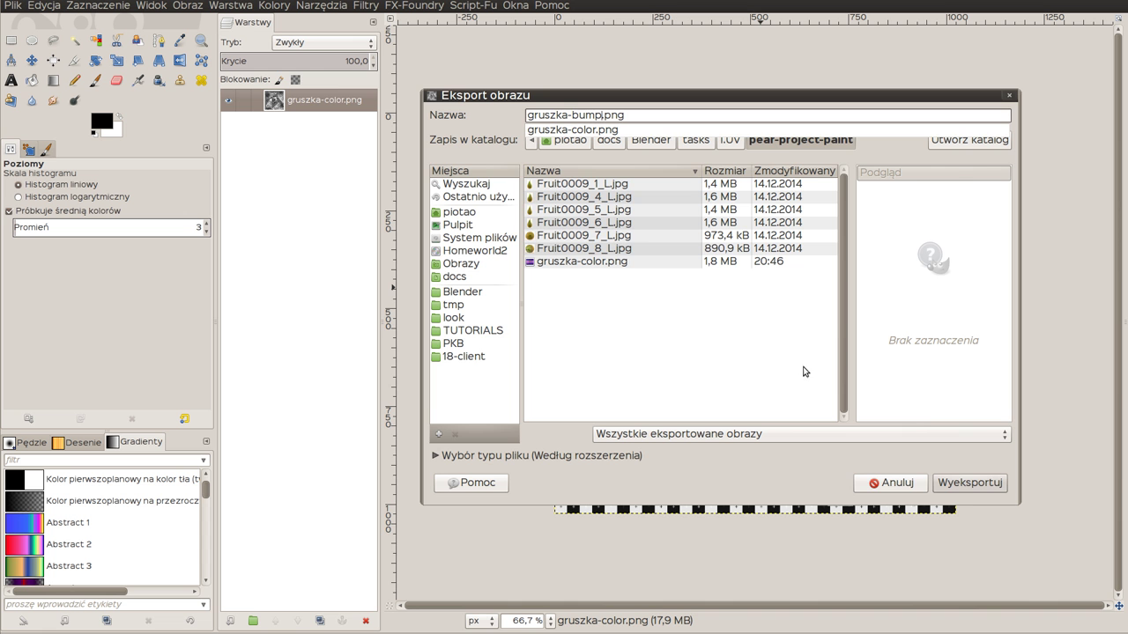
click(969, 489)
click(969, 489)
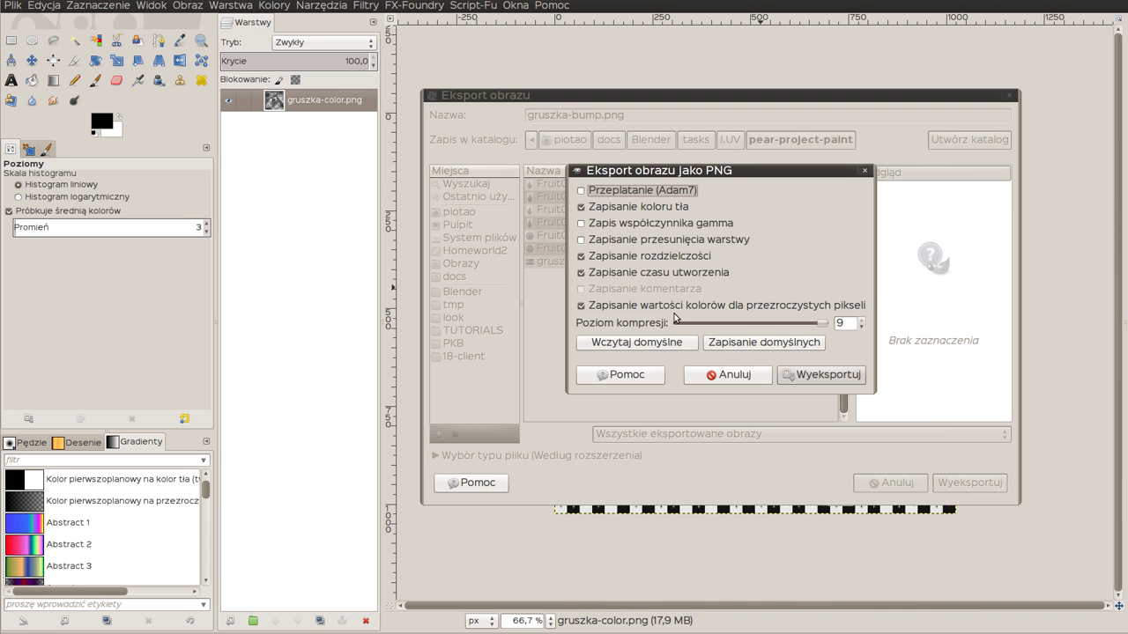
click(799, 381)
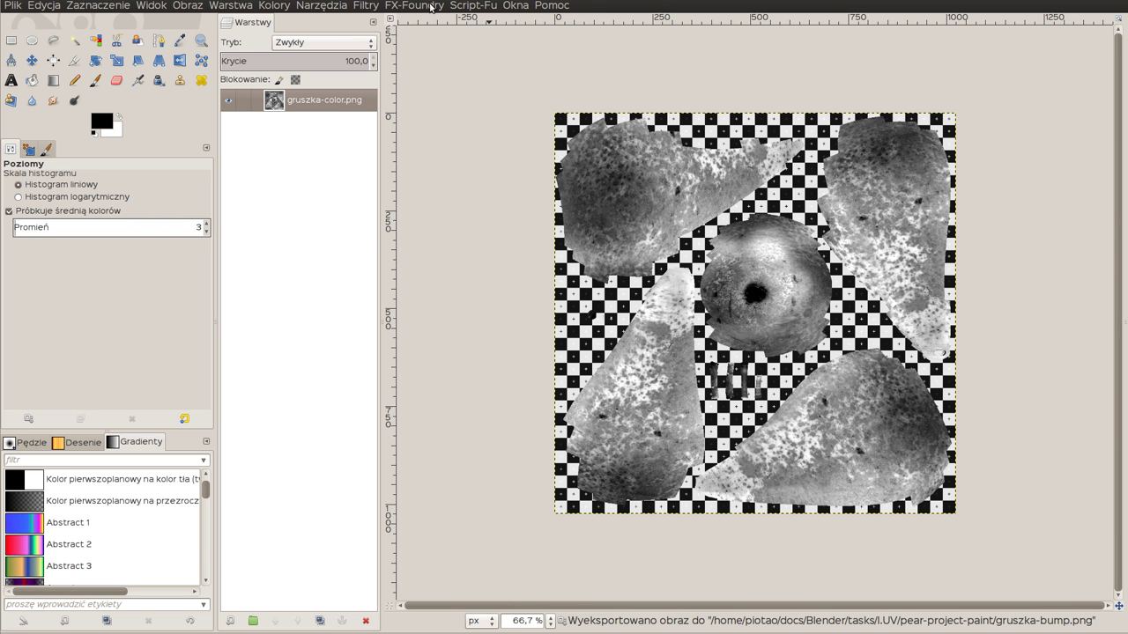
click(393, 7)
- Apply a 5 px Gaussian blur to the greyscale texture
click(414, 5)
click(366, 6)
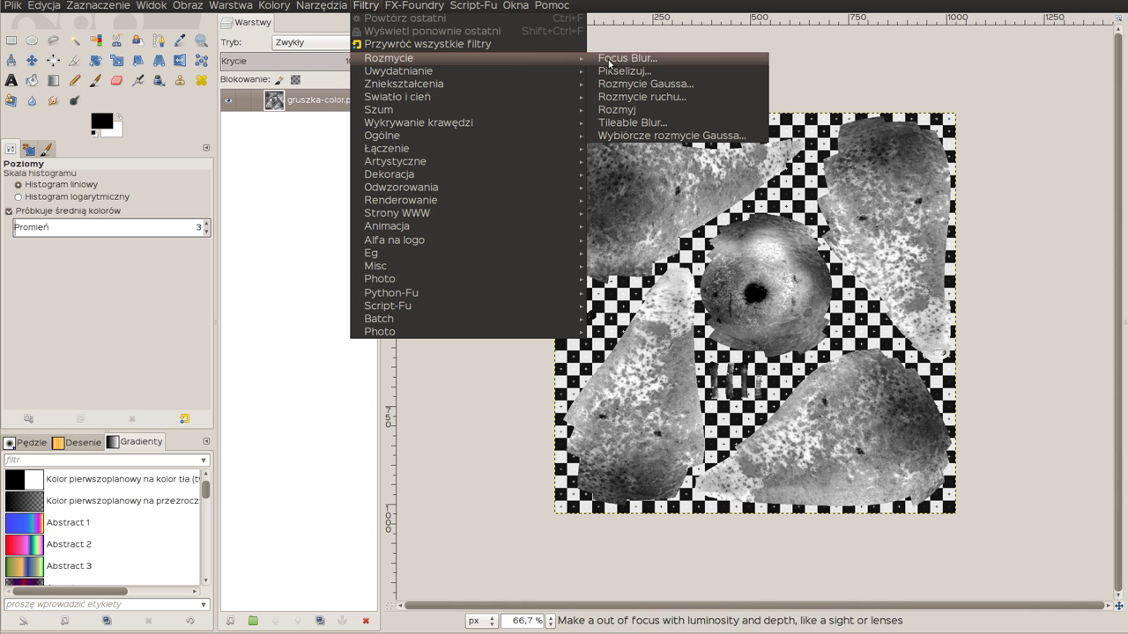
click(624, 83)
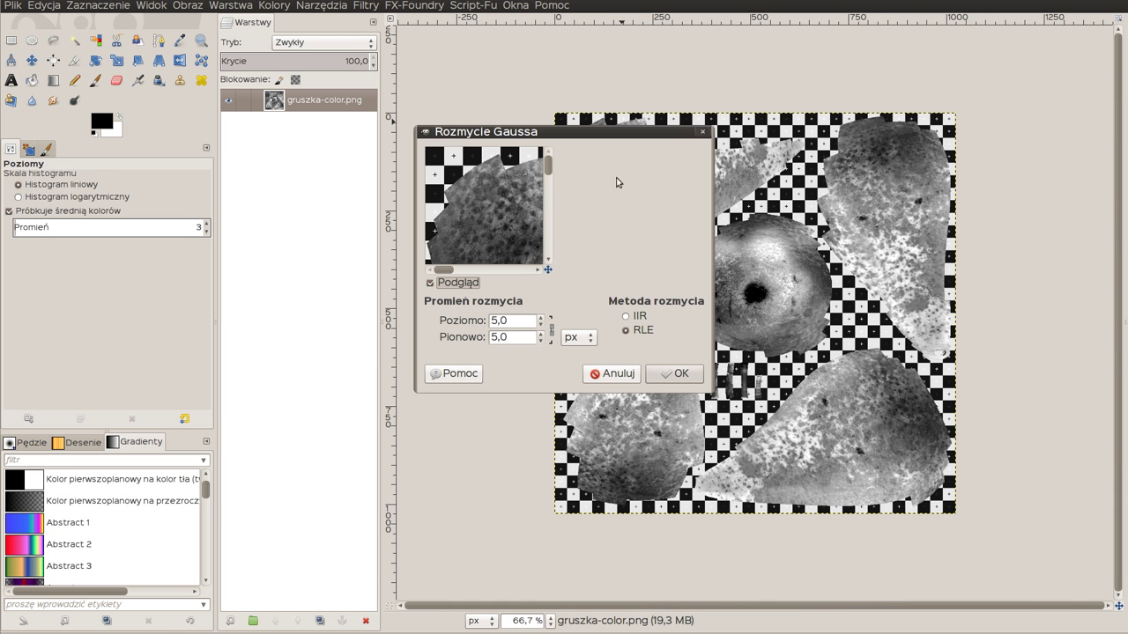
click(679, 381)
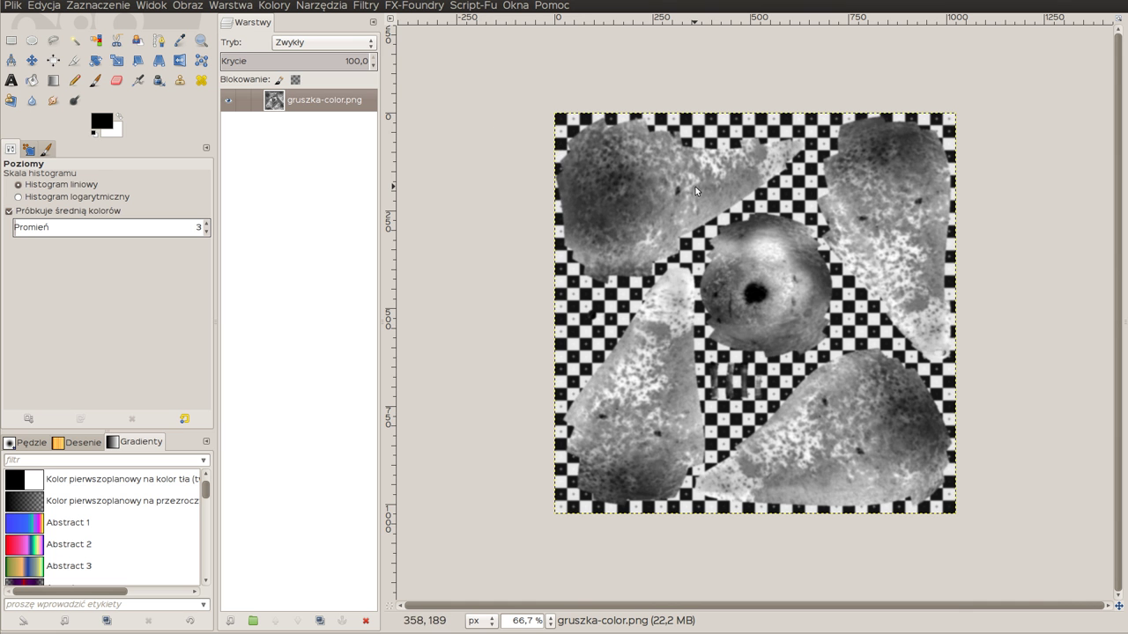
- Export the blurred texture as gruszka-spec.png with the PNG options, then quit GIMP
key(ctrl+shift+e)
click(590, 277)
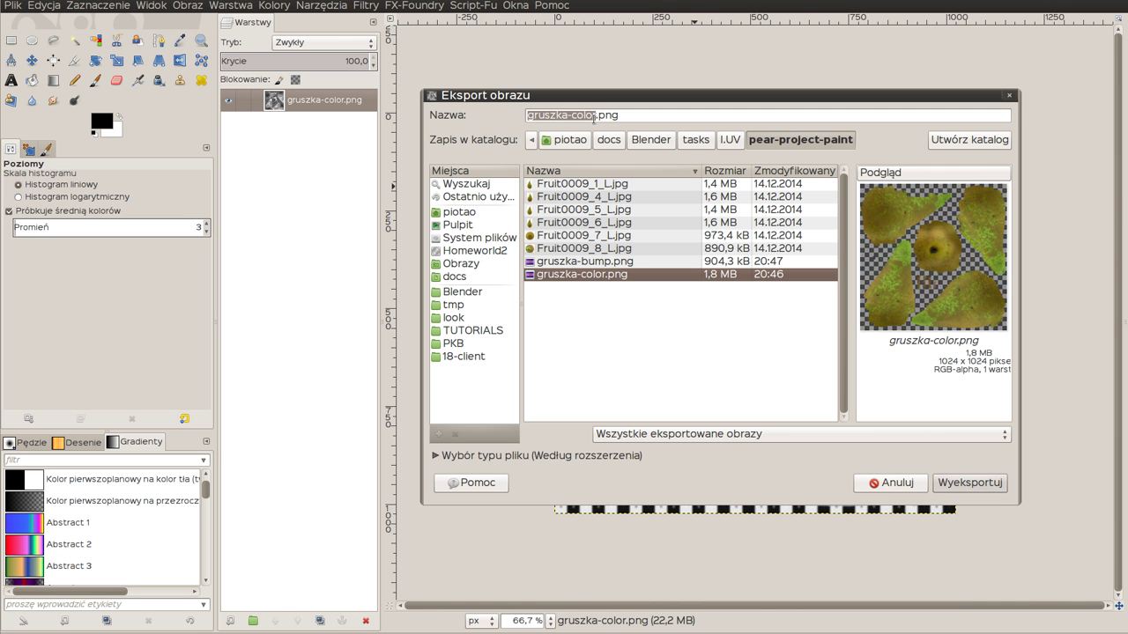
click(596, 114)
key(BackSpace)
key(BackSpace)
key(BackSpace)
key(BackSpace)
key(BackSpace)
text(spec)
click(970, 482)
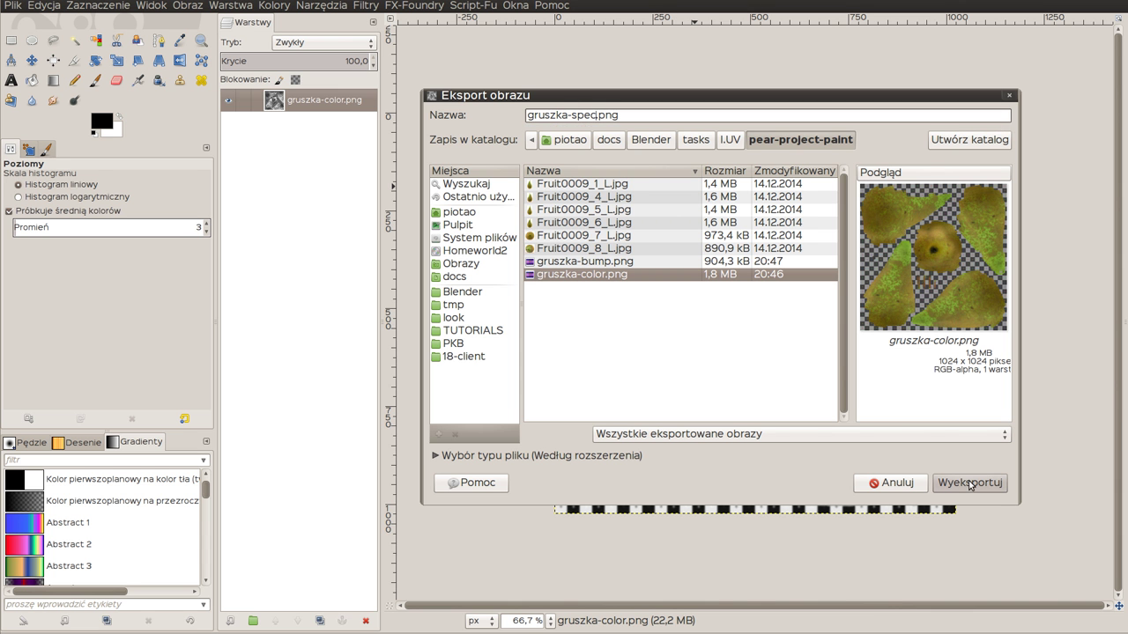
click(969, 482)
click(812, 375)
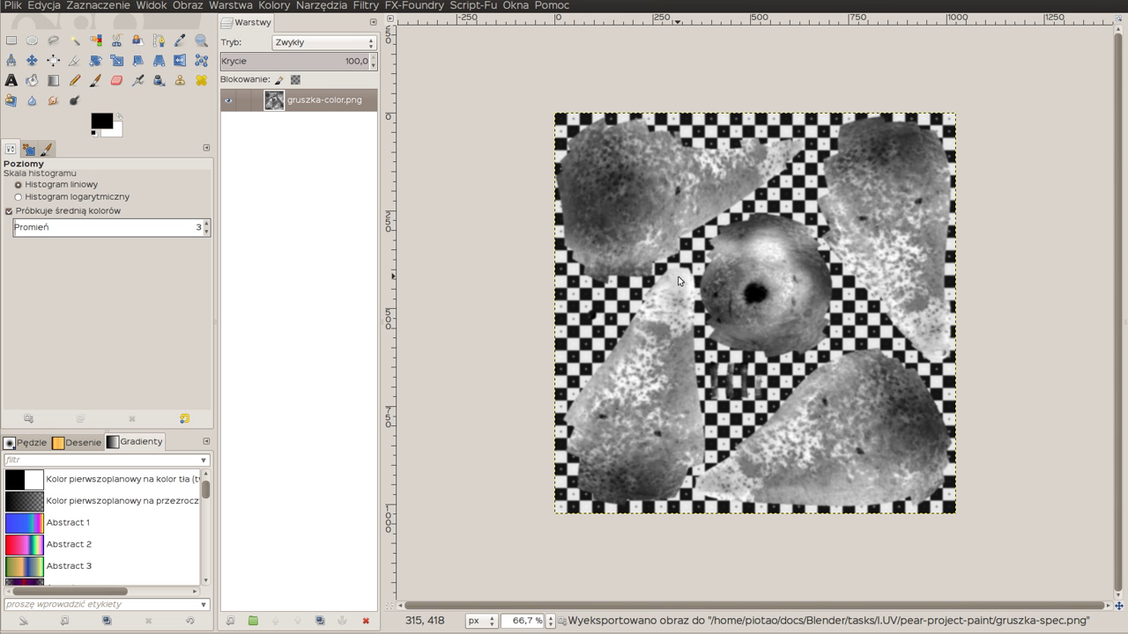
key(ctrl+q)
- Close GIMP discarding changes, then load gruszka-spec.png in Blender and rename it spec
click(866, 484)
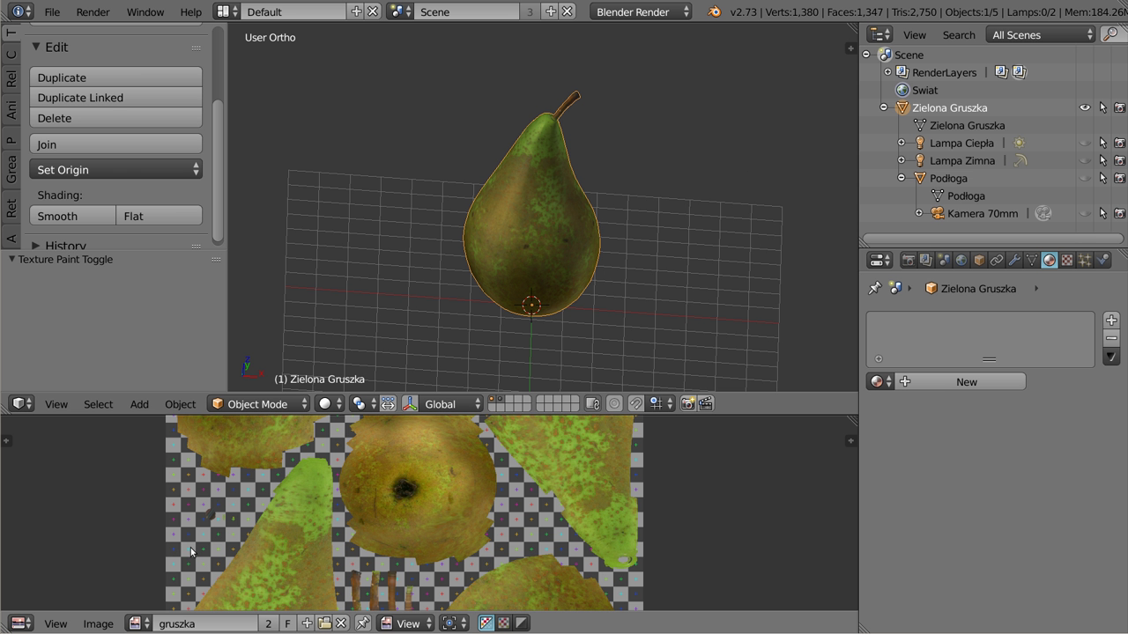
click(99, 624)
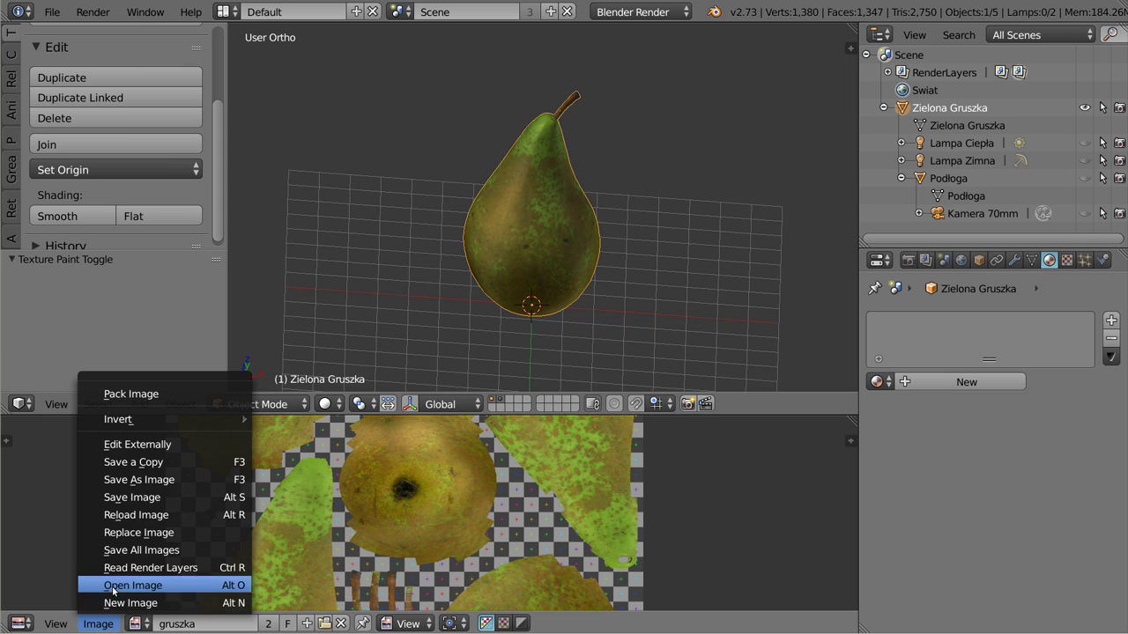
click(132, 581)
double_click(374, 257)
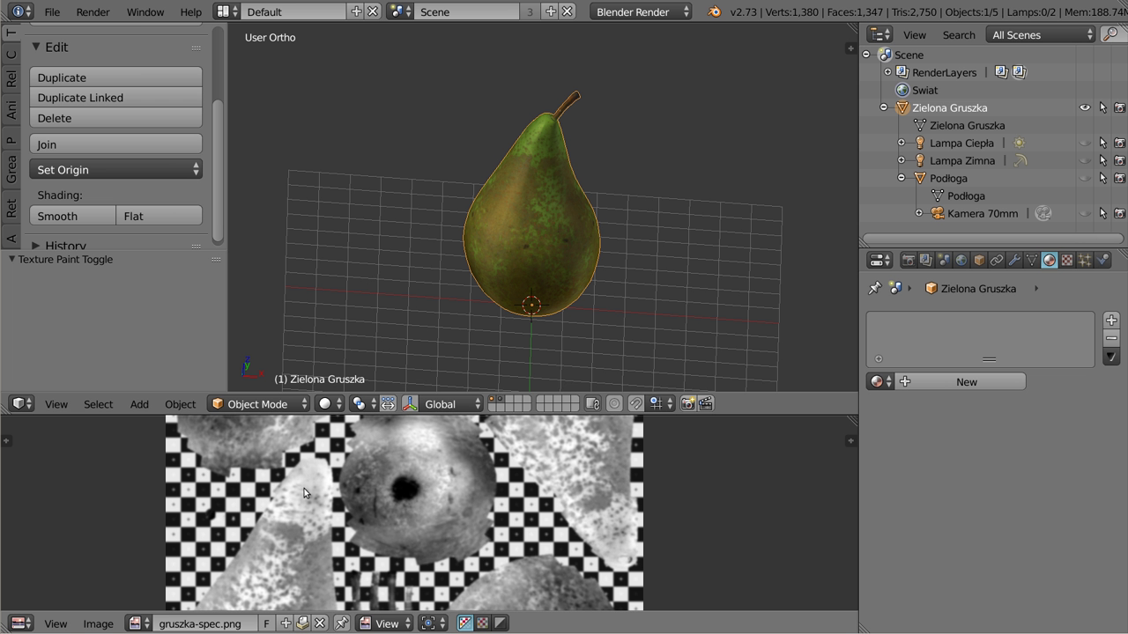
click(180, 624)
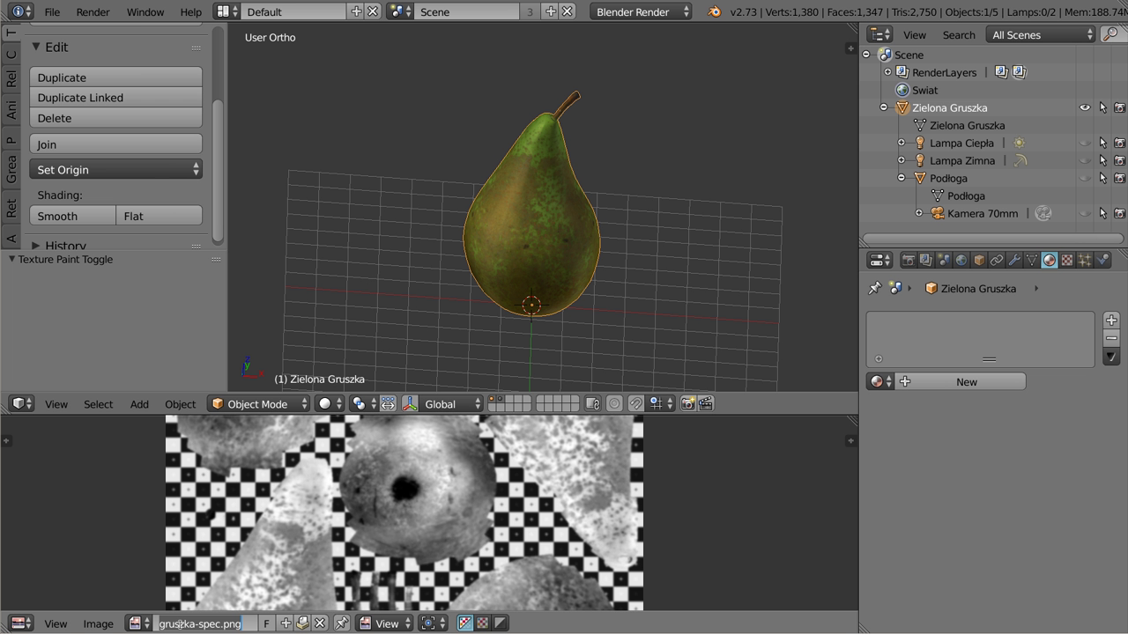
text(spec)
key(Return)
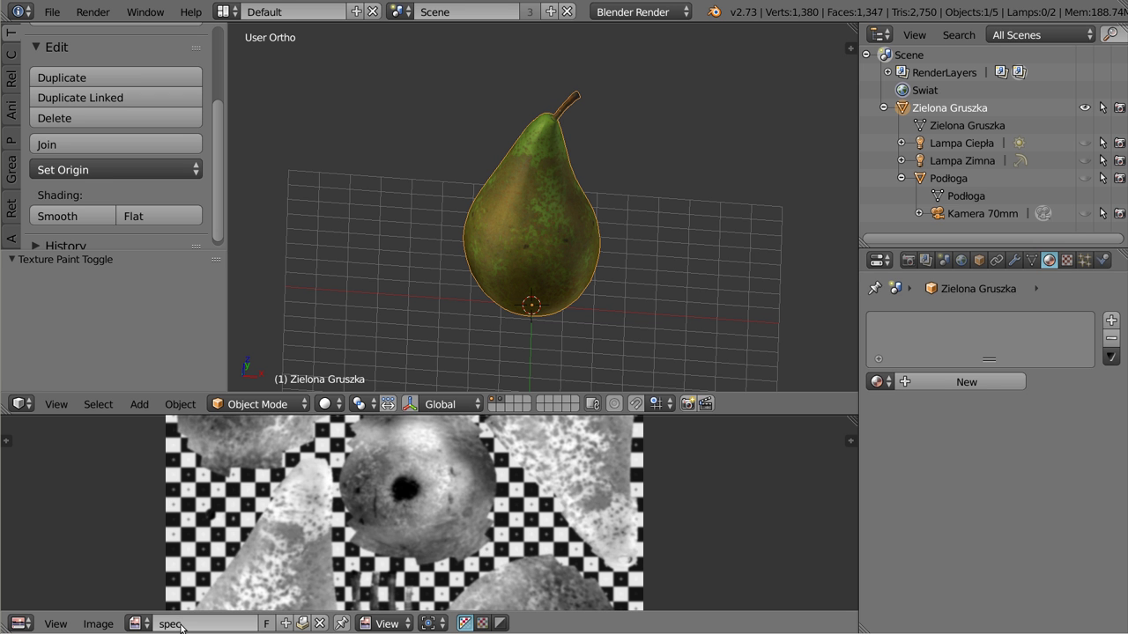
- Load gruszka-bump.png, rename it bump, and pack it into the blend file
click(101, 624)
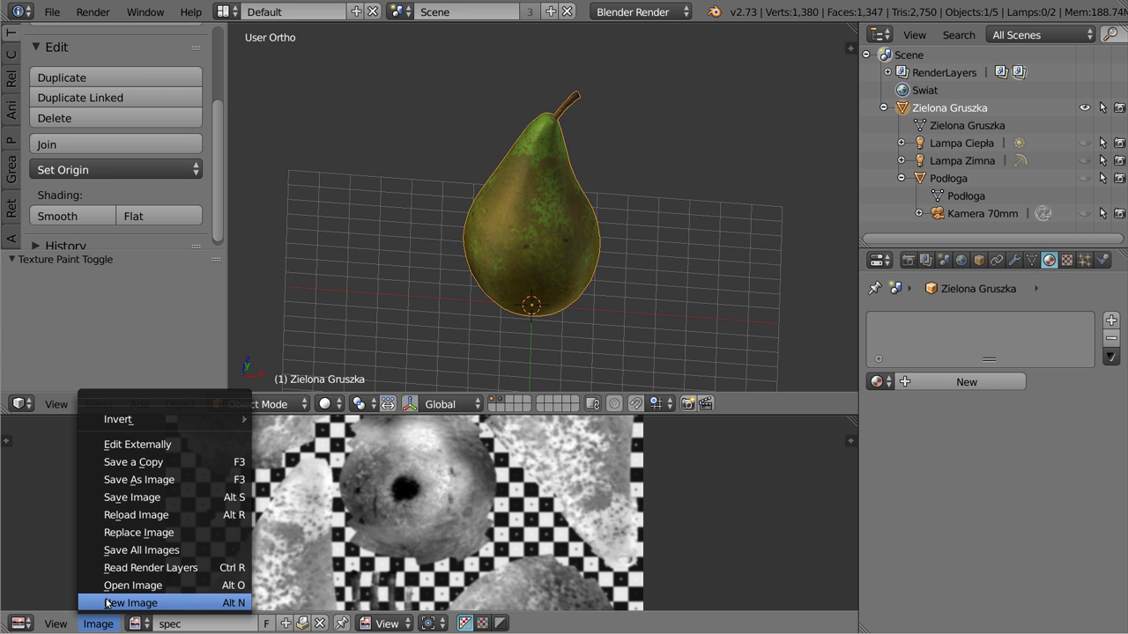
click(107, 586)
double_click(1013, 144)
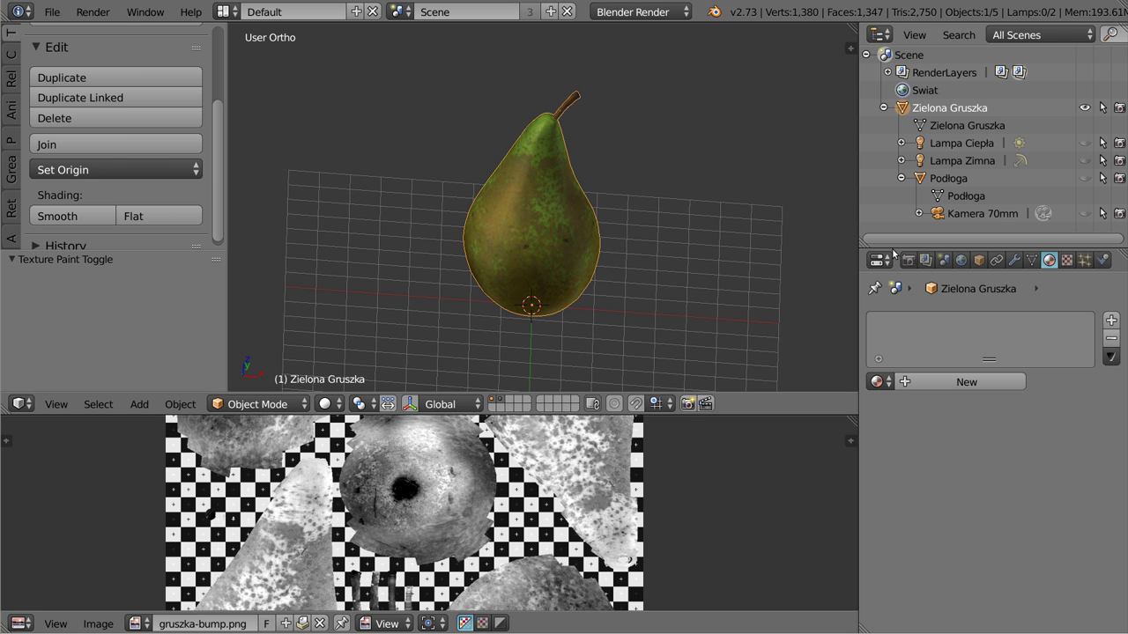
double_click(180, 624)
text(bu)
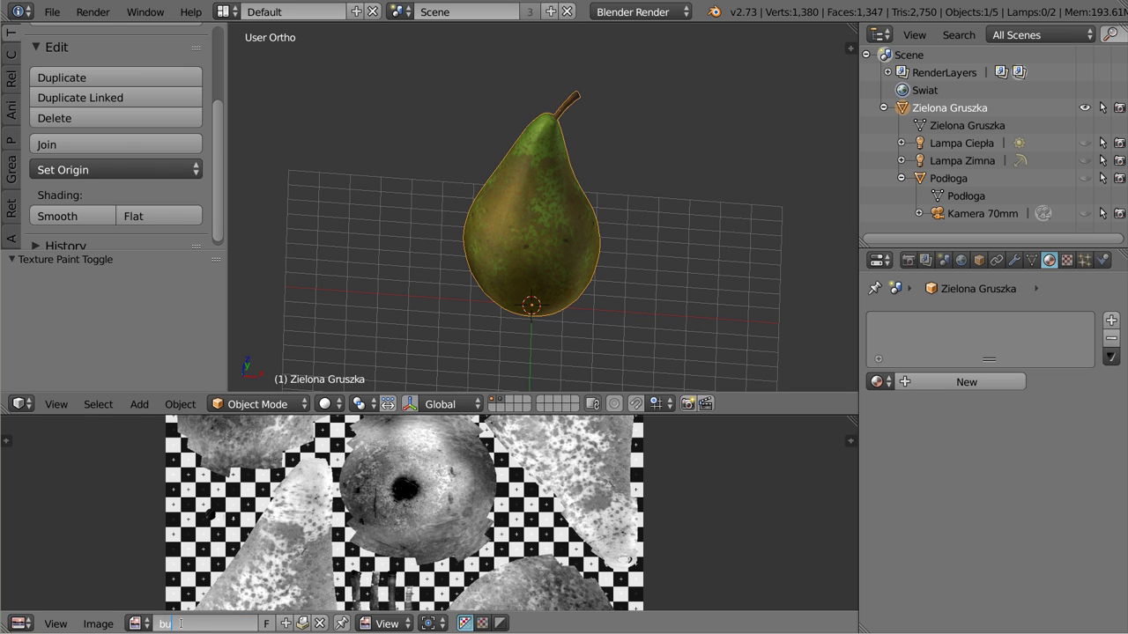
key(Return)
click(303, 624)
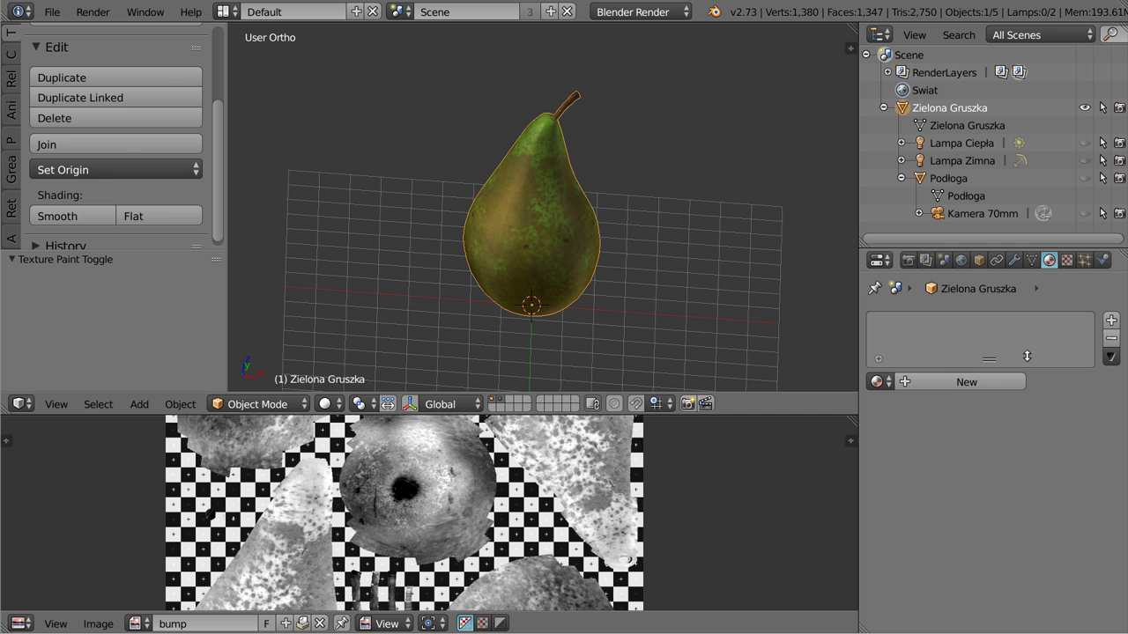
- Create a new pear material named gruszka with specular intensity 0
click(989, 380)
scroll(969, 358, down, 1)
click(930, 357)
text(gruszka)
key(Return)
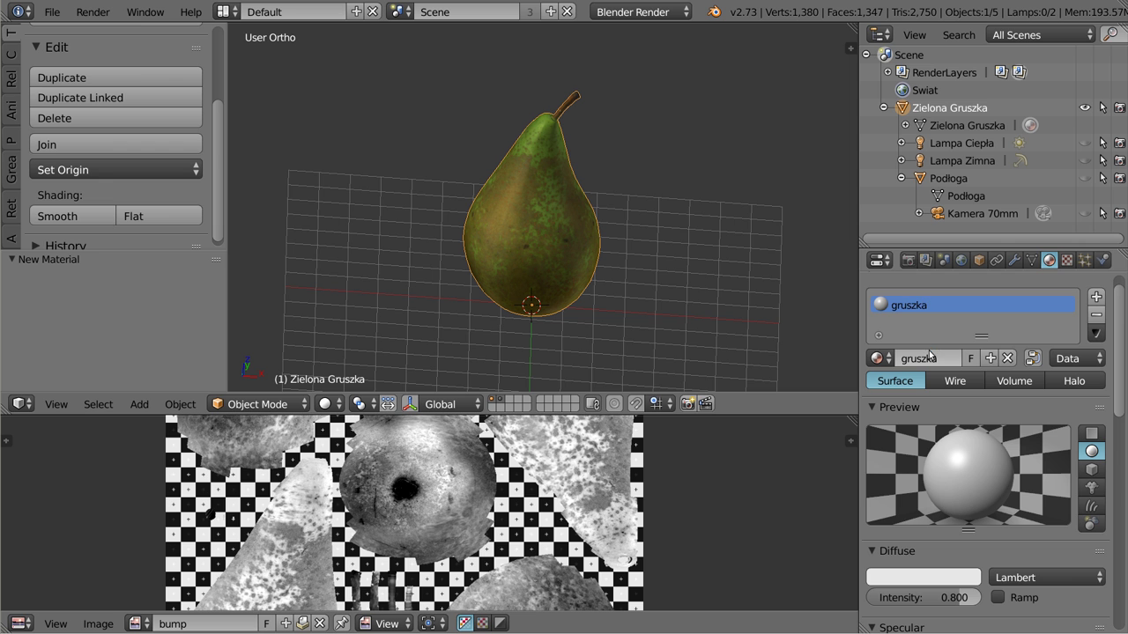
scroll(938, 515, down, 5)
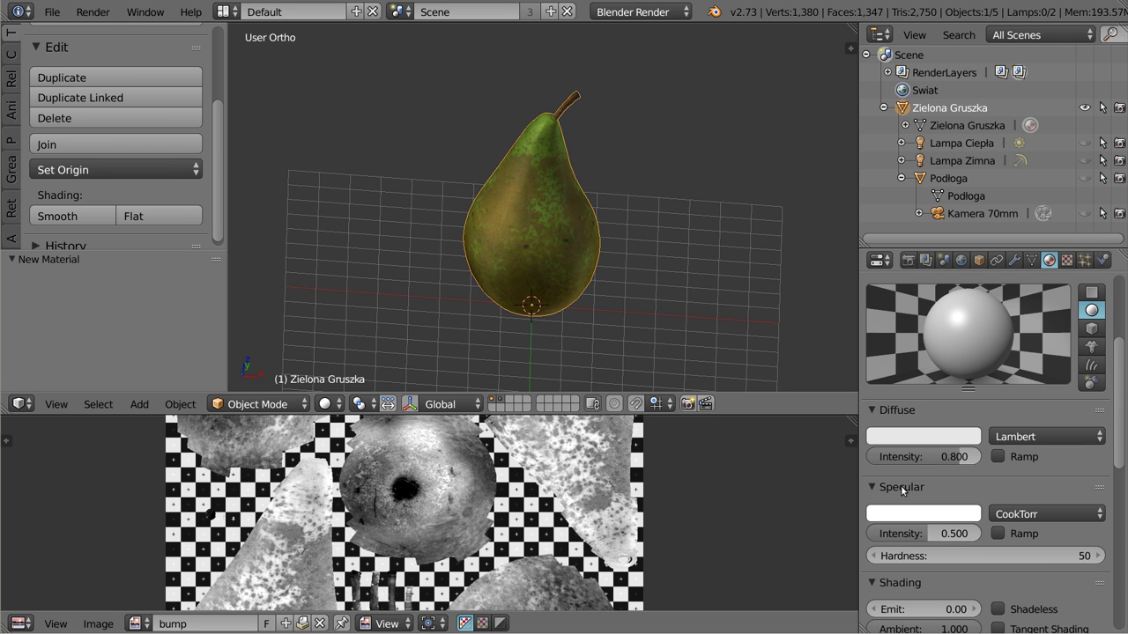
click(925, 533)
text(0)
key(Return)
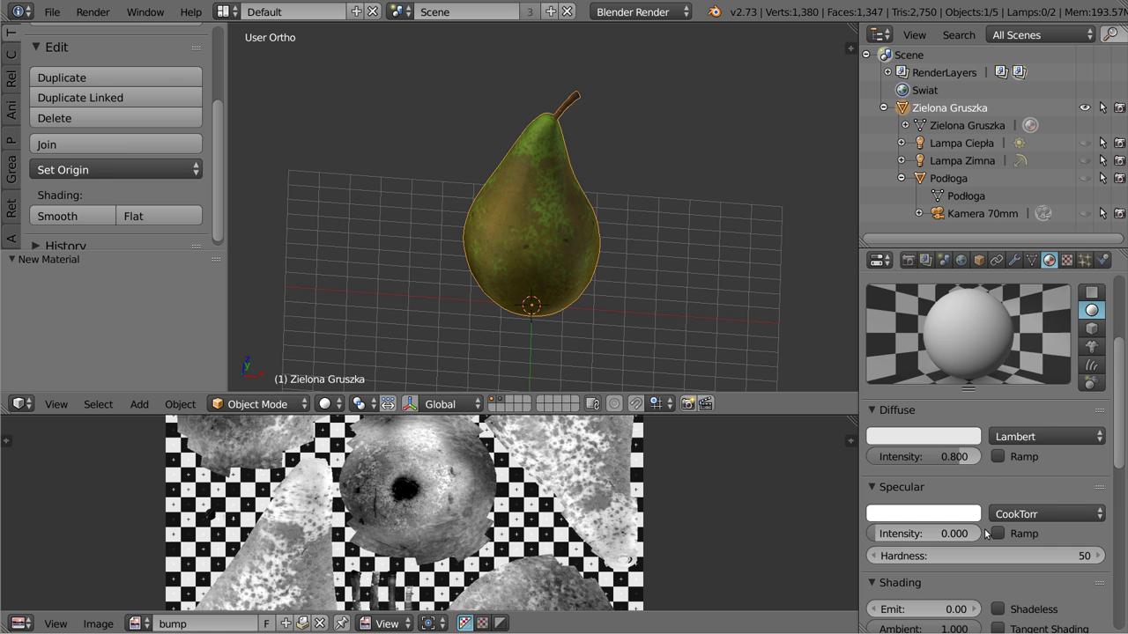
scroll(984, 533, up, 5)
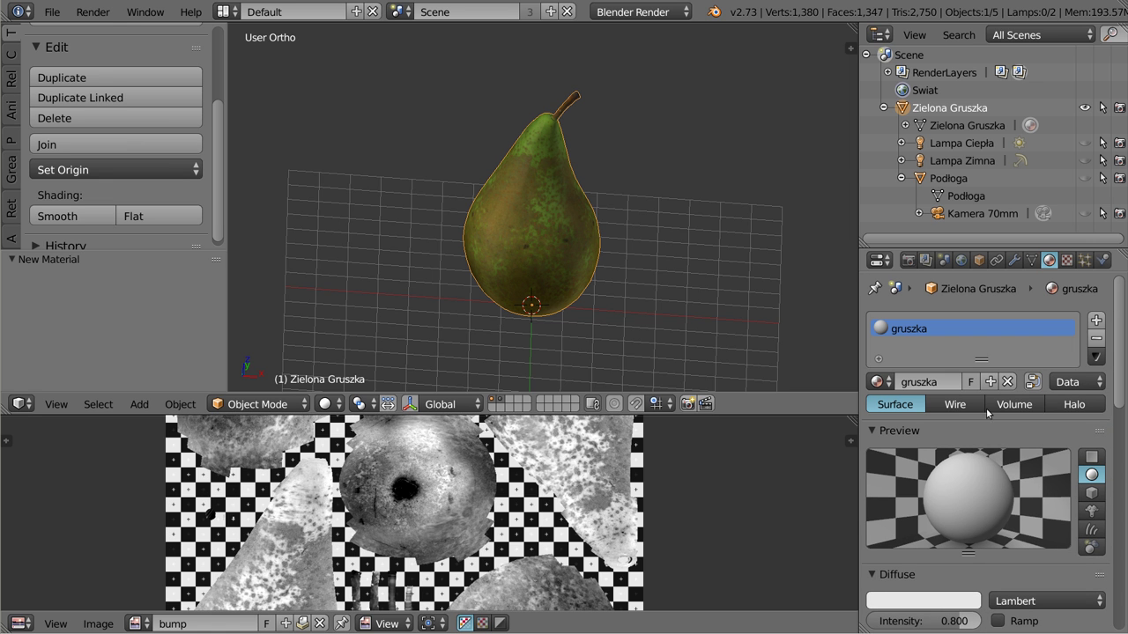
- Add two material textures named color and spec in the first two slots
click(1067, 260)
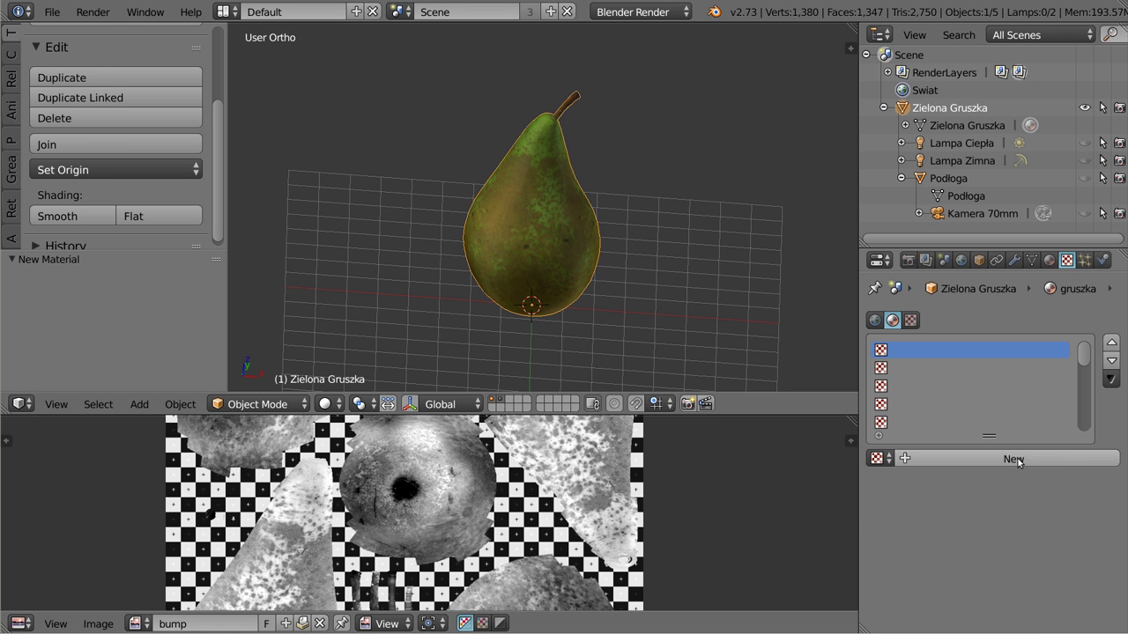
click(1013, 459)
double_click(912, 351)
text(c)
key(Return)
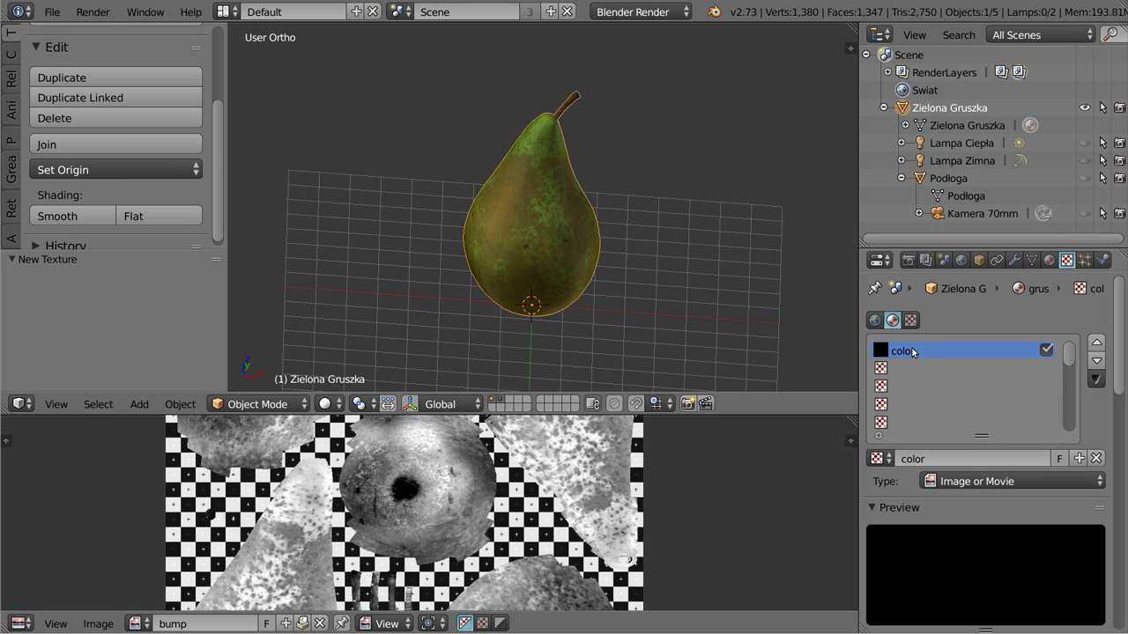
click(908, 368)
click(939, 459)
click(941, 458)
text(spec)
key(Return)
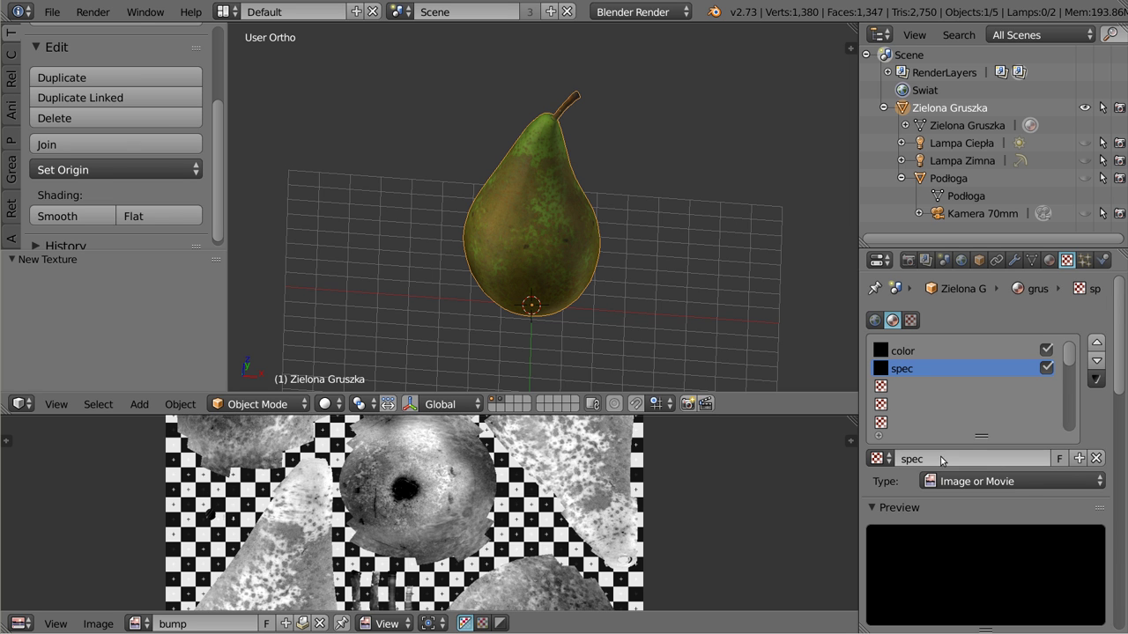
- Add a new texture named bump in the third texture slot
click(907, 387)
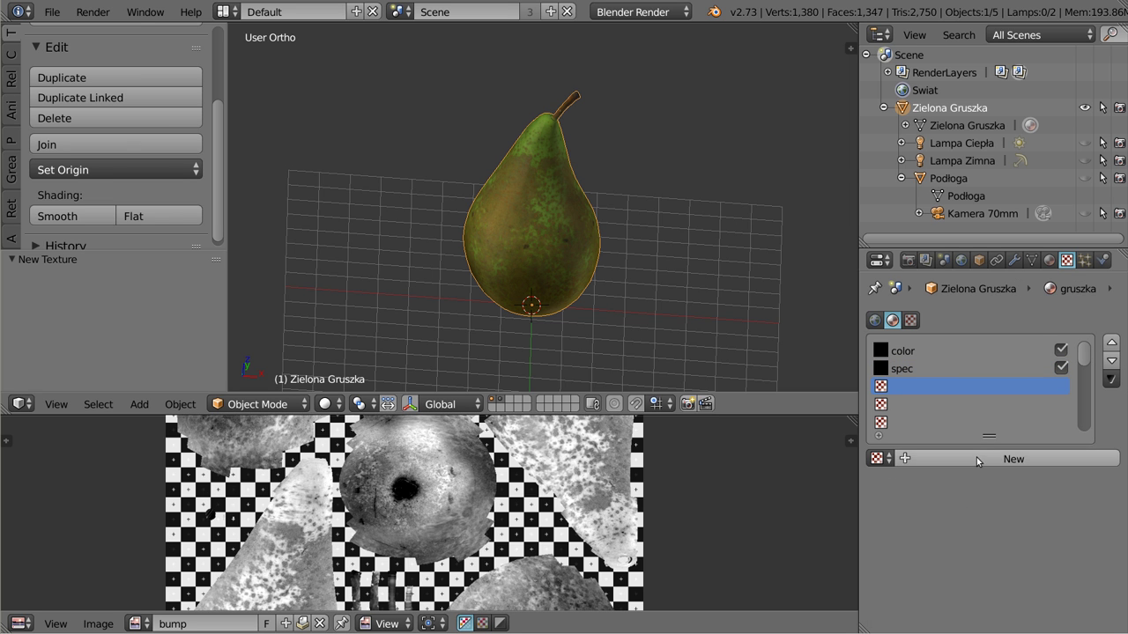
click(976, 460)
click(966, 457)
text(bu)
key(Return)
- Give the color texture the gruszka image, mapped through the gruszka UV map
click(921, 354)
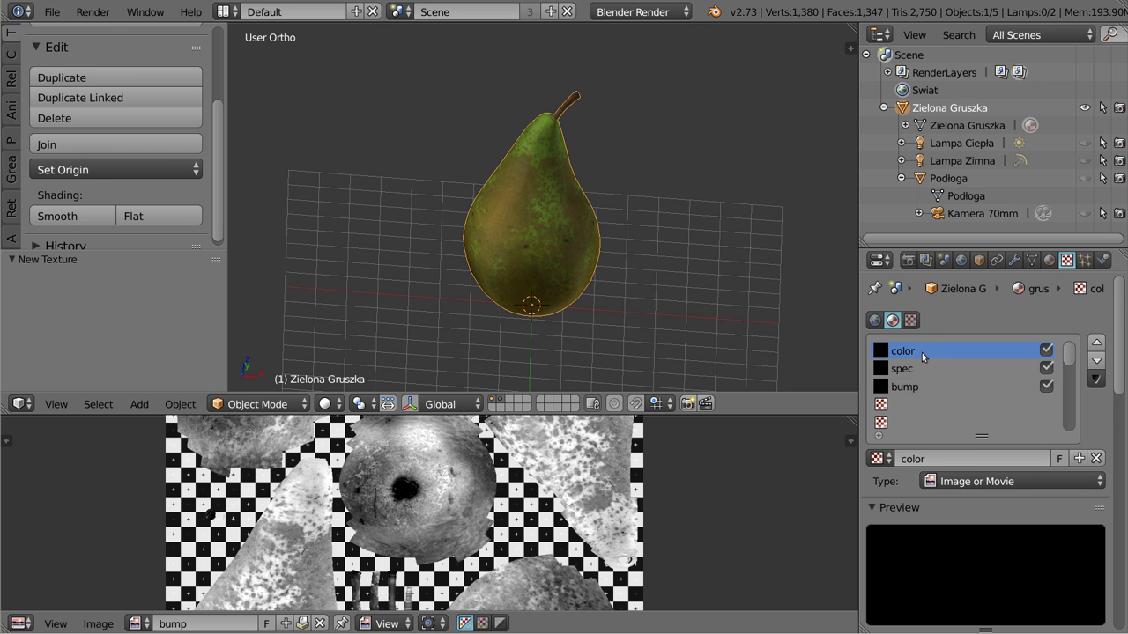
drag(1121, 309, 1121, 429)
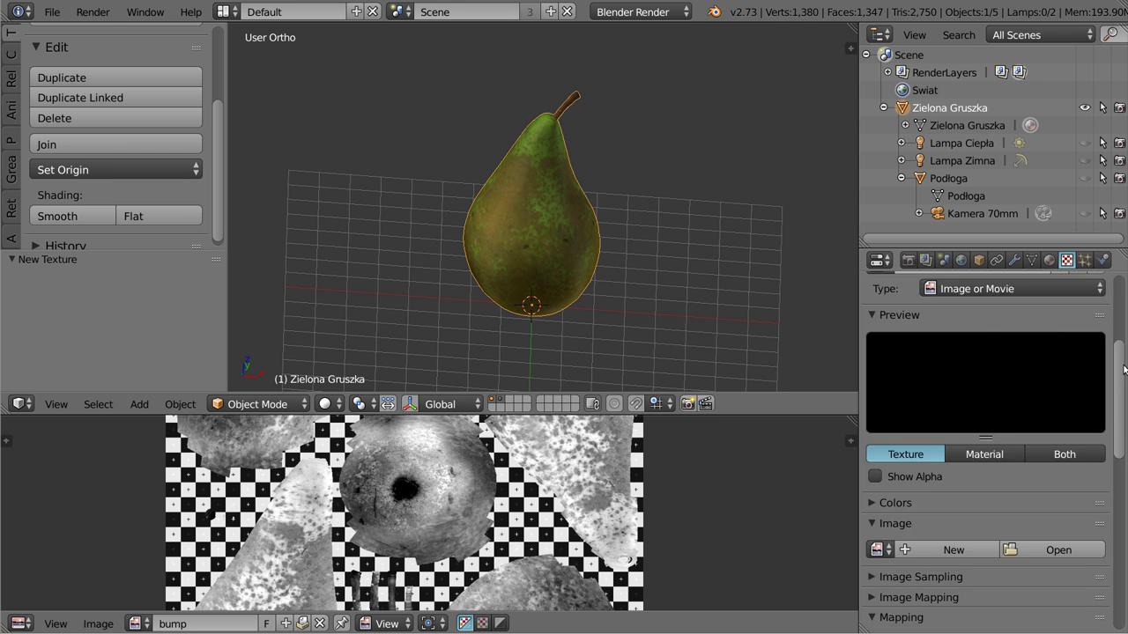
click(879, 323)
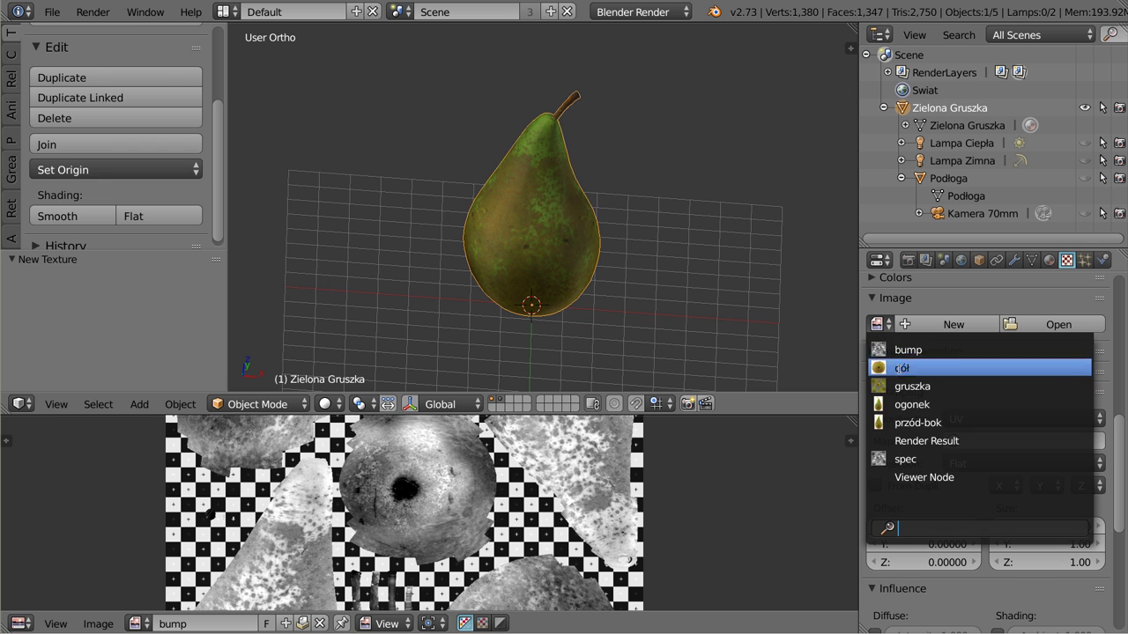
click(905, 387)
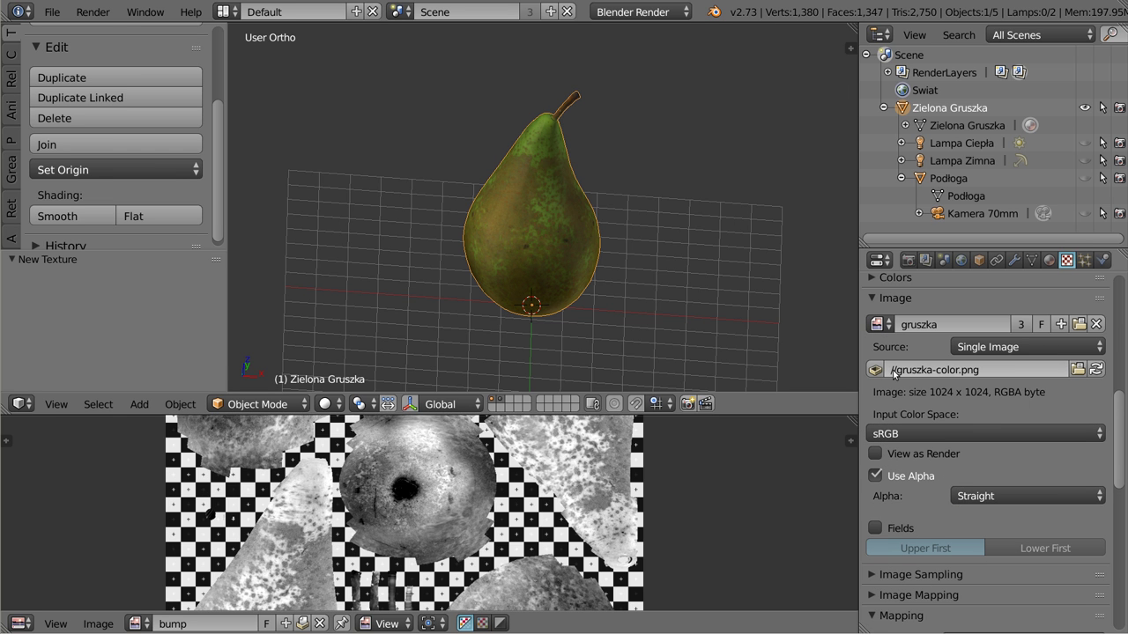
scroll(908, 467, down, 5)
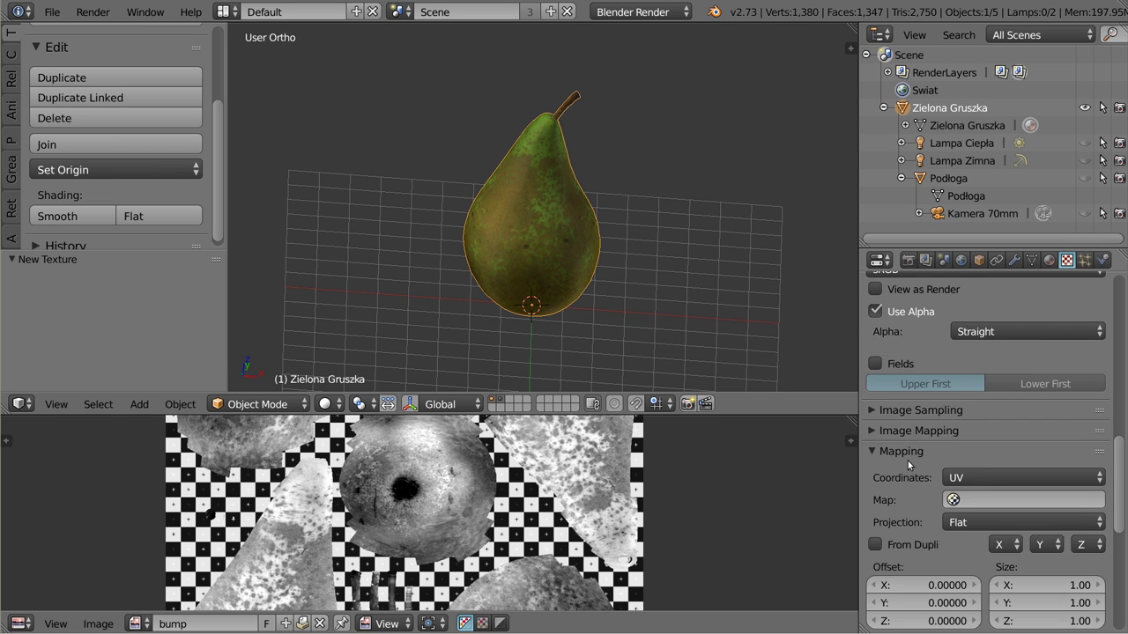
scroll(904, 474, down, 4)
click(948, 360)
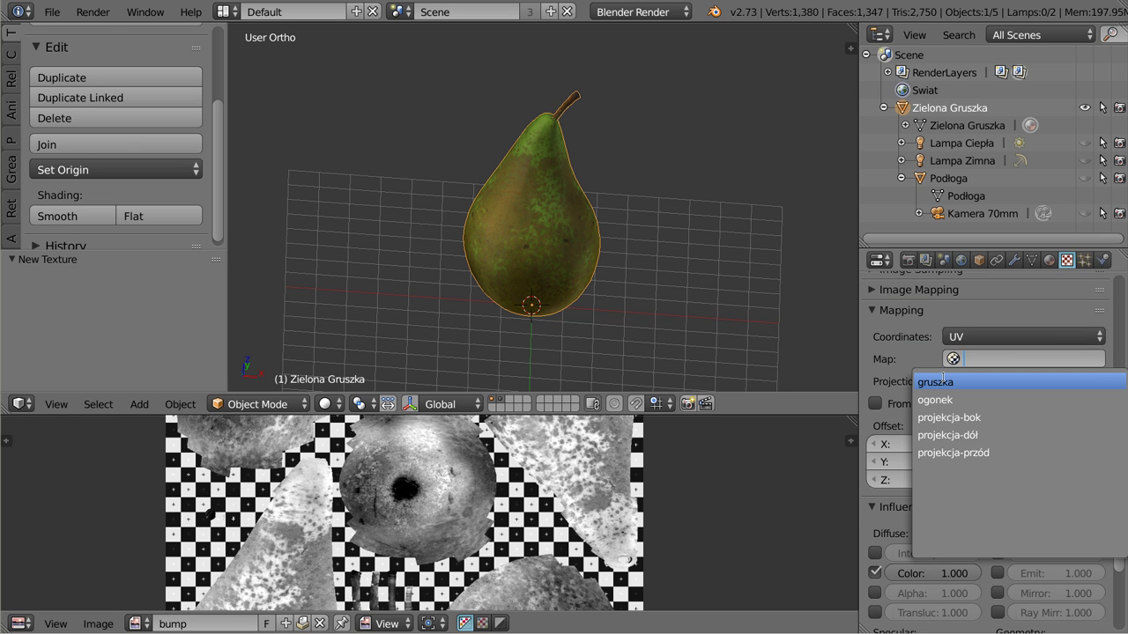
click(963, 381)
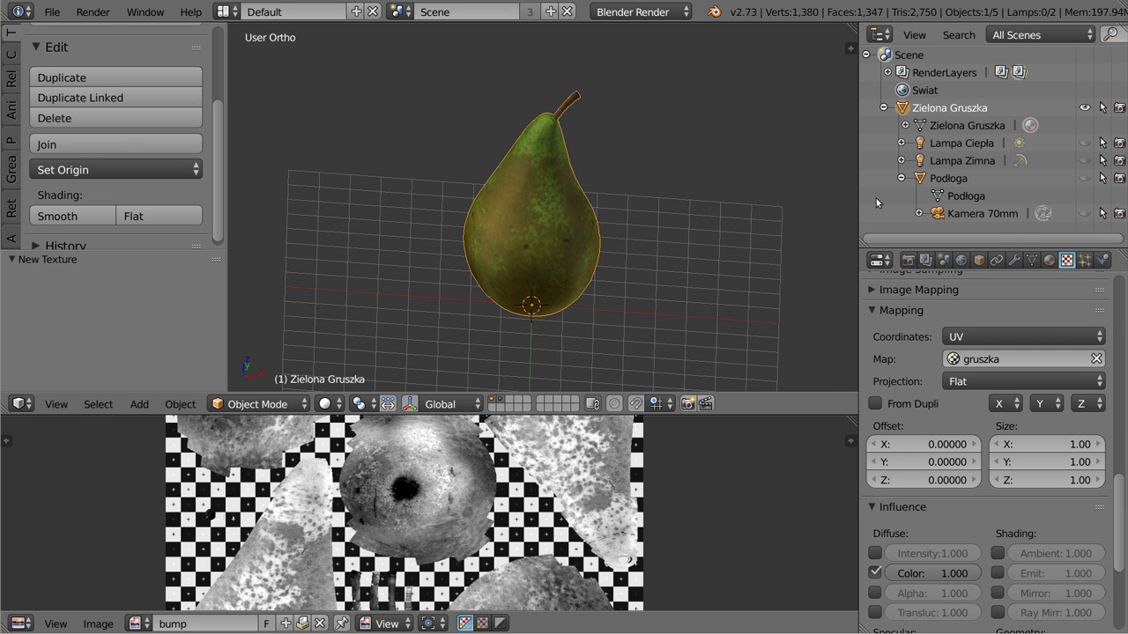
click(1032, 261)
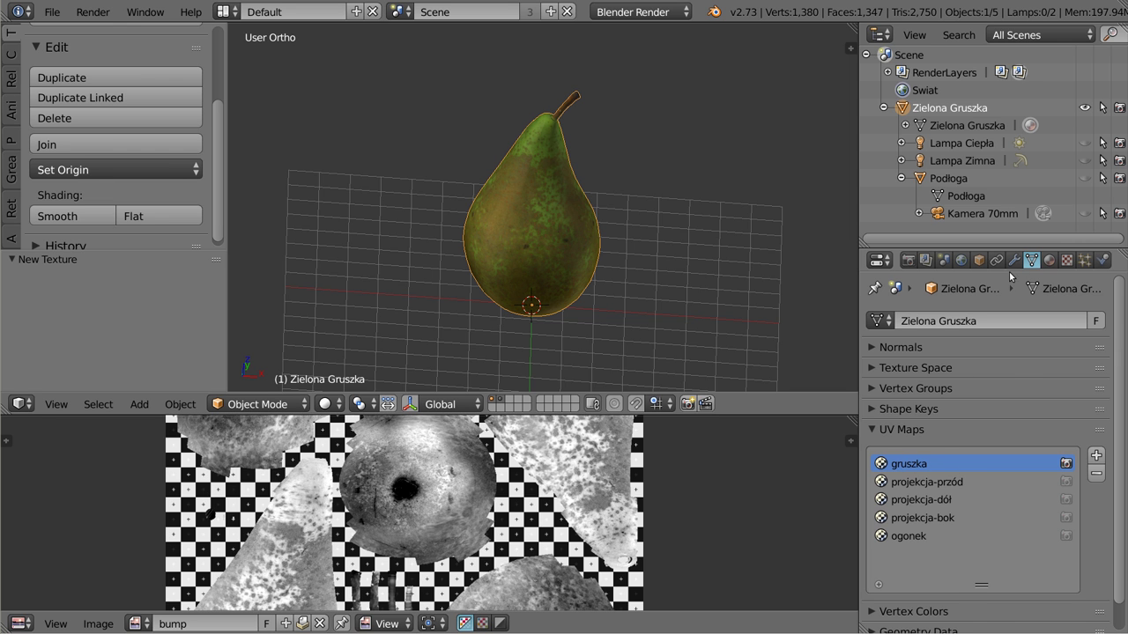
click(1050, 261)
click(1067, 261)
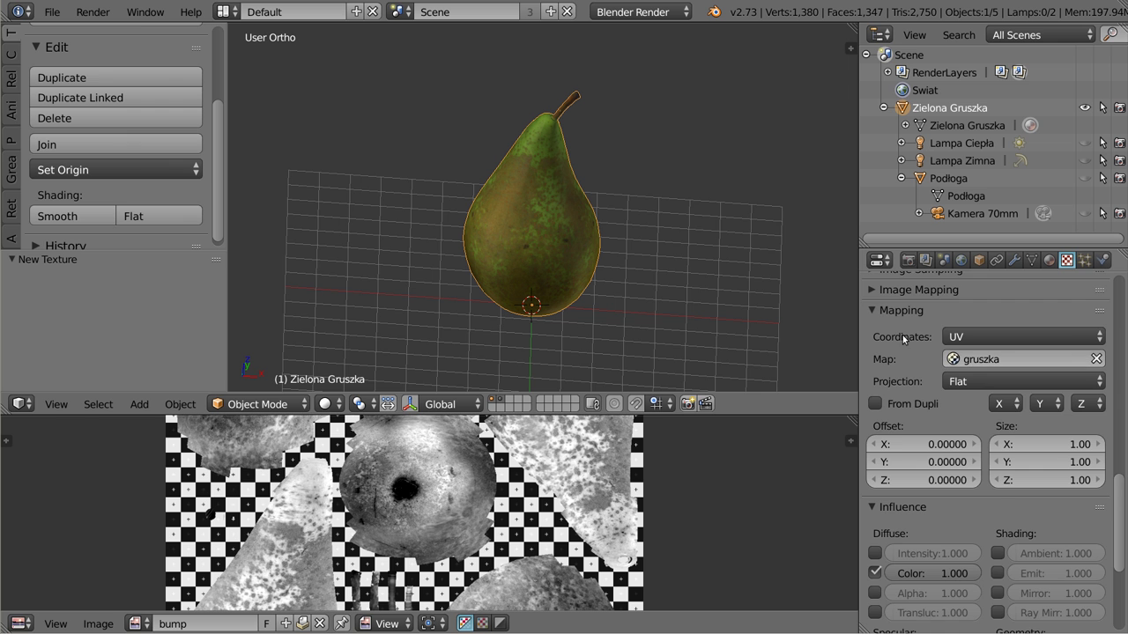
- Assign the spec image to the spec texture
scroll(902, 338, down, 5)
mouse_move(1121, 555)
mouse_down()
mouse_move(1119, 295)
mouse_move(1106, 453)
mouse_up()
click(900, 374)
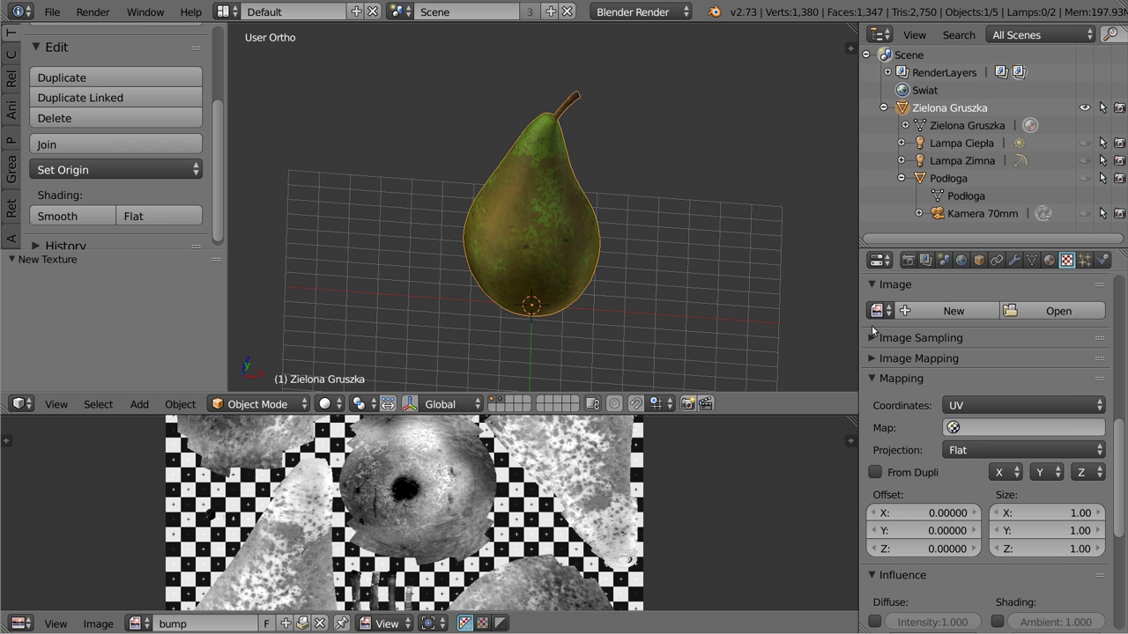
click(877, 310)
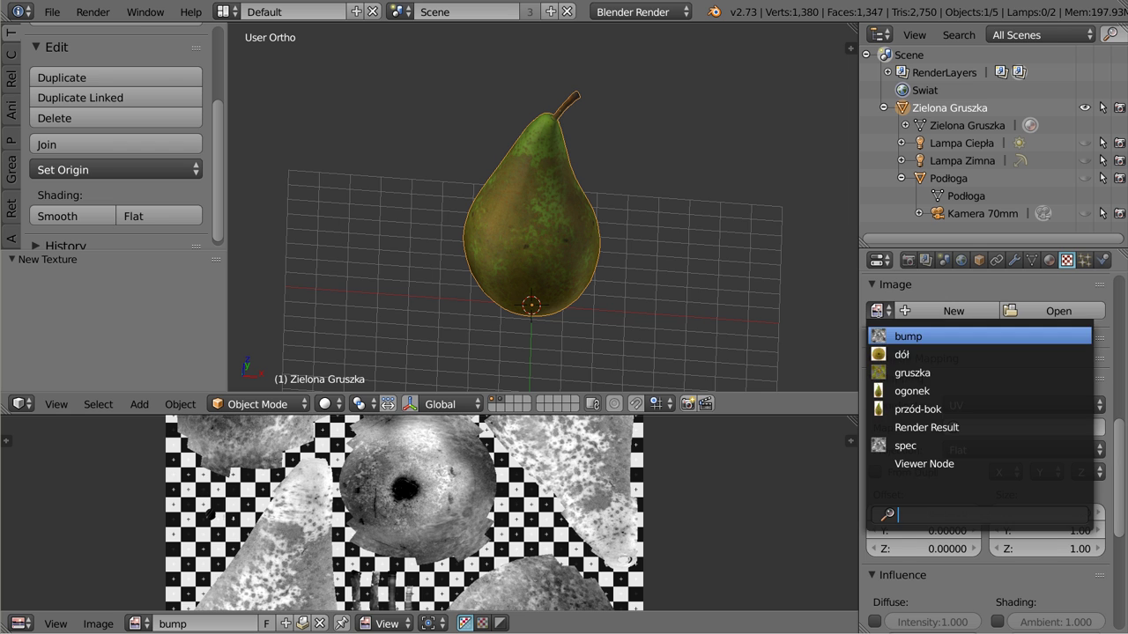
click(896, 445)
scroll(932, 503, down, 5)
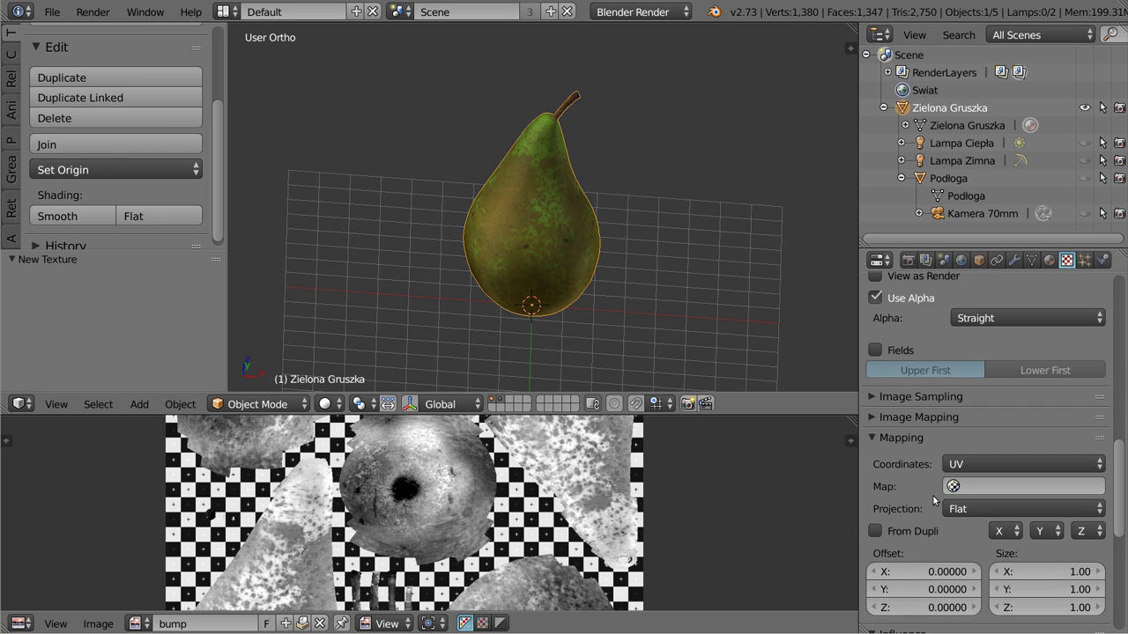
scroll(928, 488, down, 3)
click(932, 349)
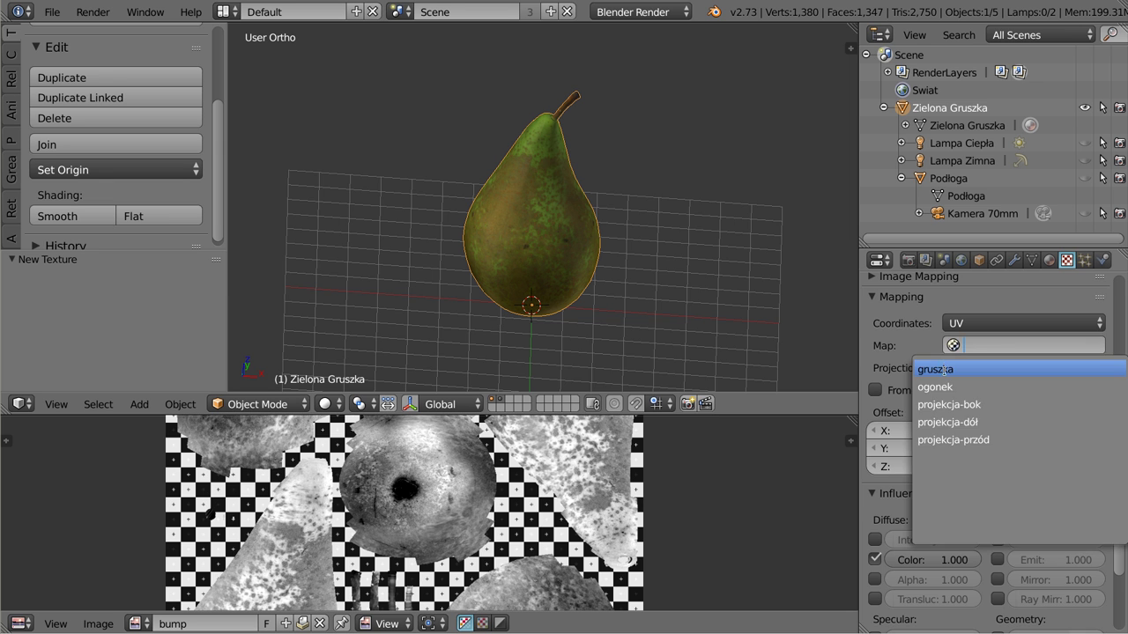
- Map the spec texture to gruszka and switch it from diffuse colour to specular intensity, colour and hardness, then render
click(924, 362)
scroll(924, 359, down, 5)
click(875, 395)
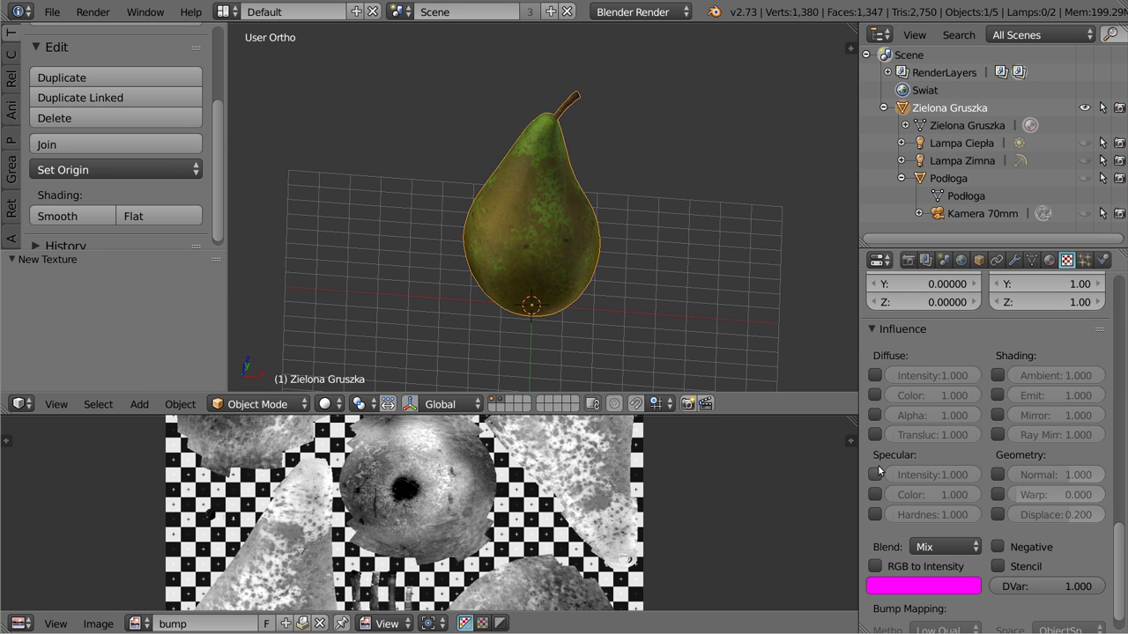
click(875, 474)
click(876, 495)
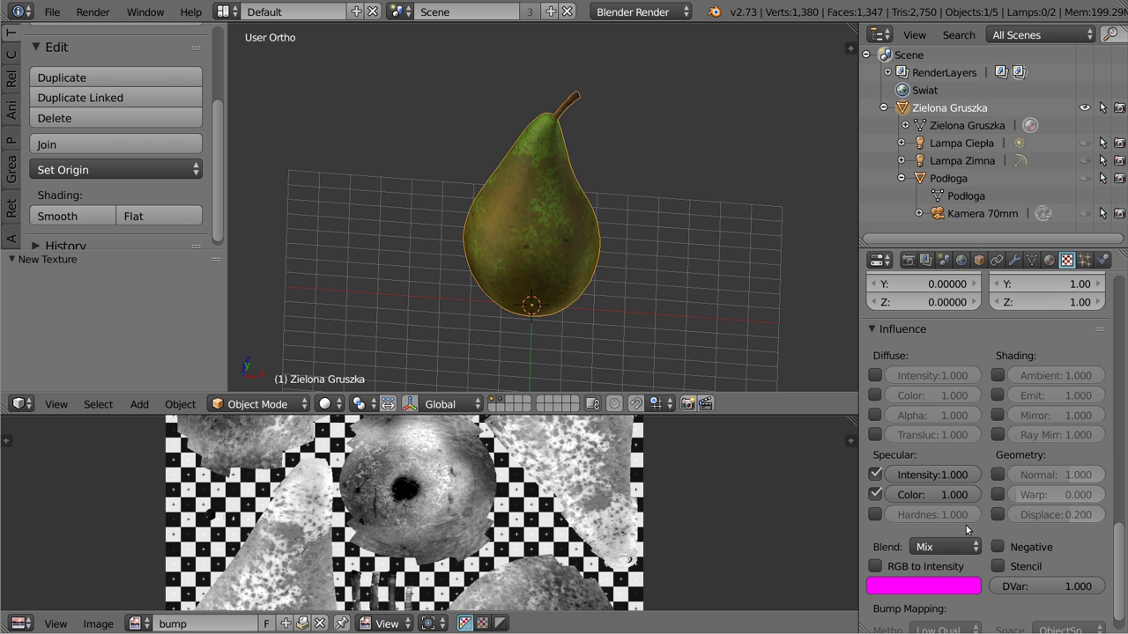
click(876, 515)
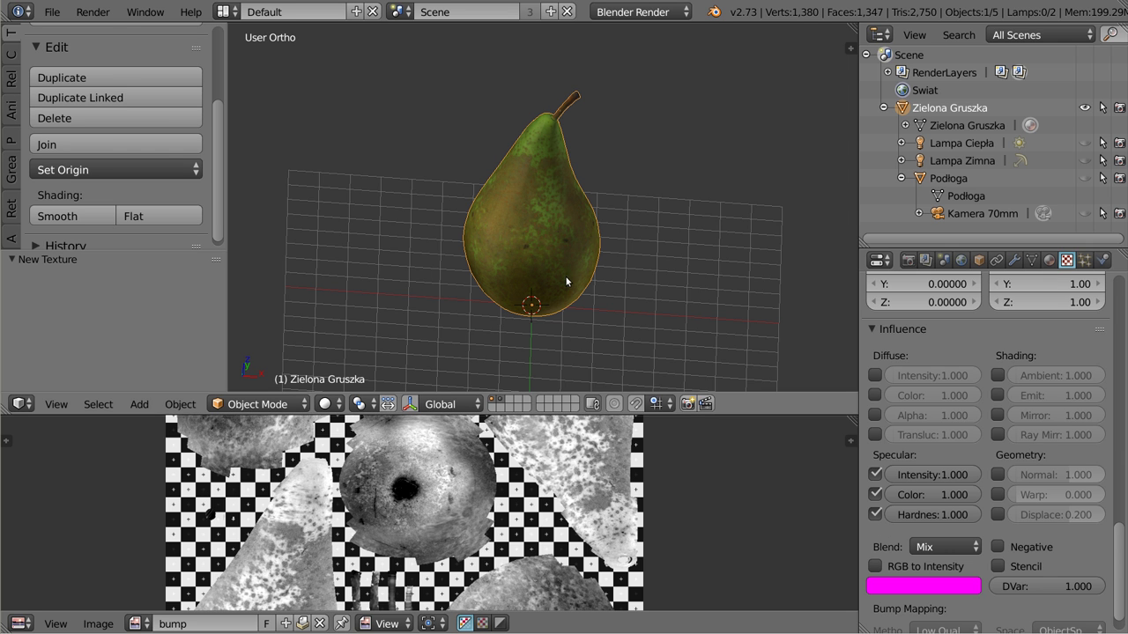
key(F12)
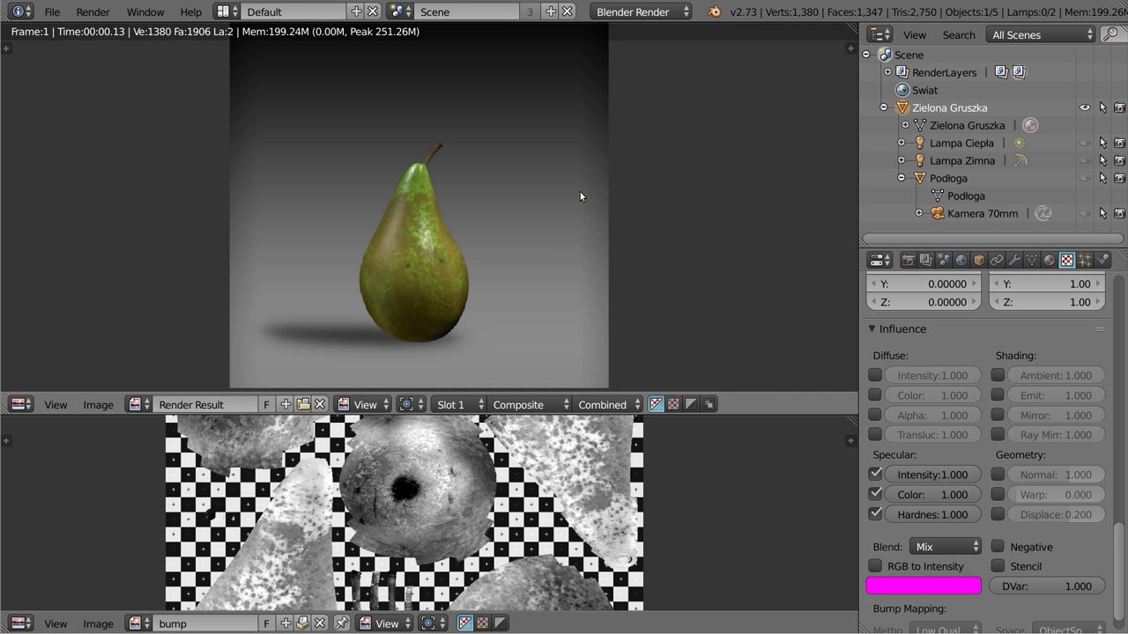
- Drop specular colour, keep hardness, lower specular intensity to 0.388 and re-render
scroll(392, 176, up, 4)
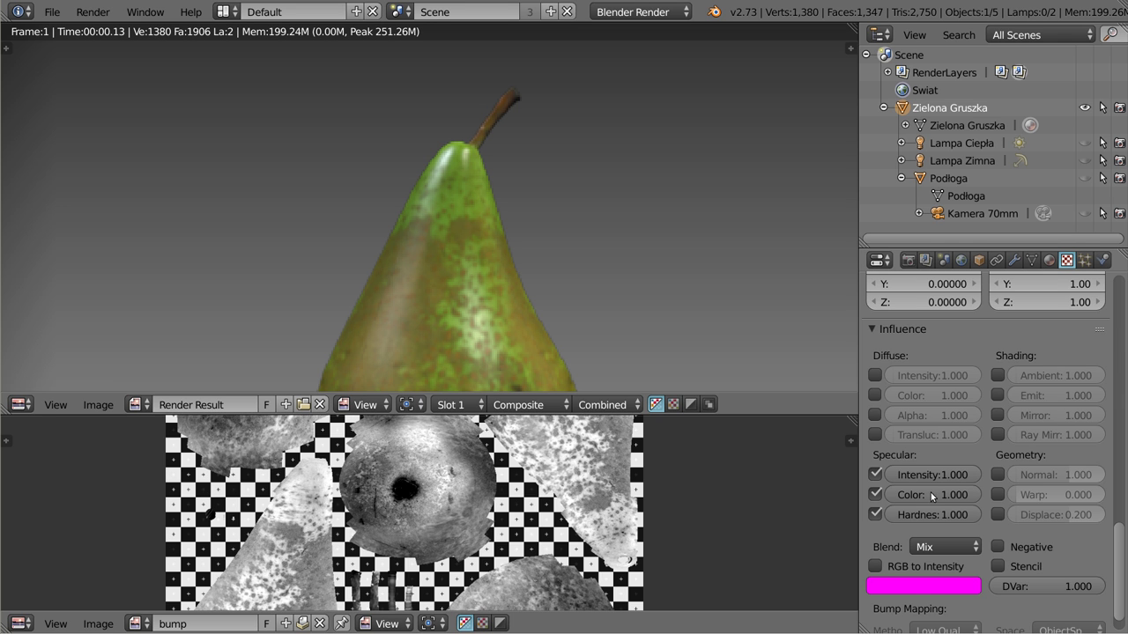
click(875, 496)
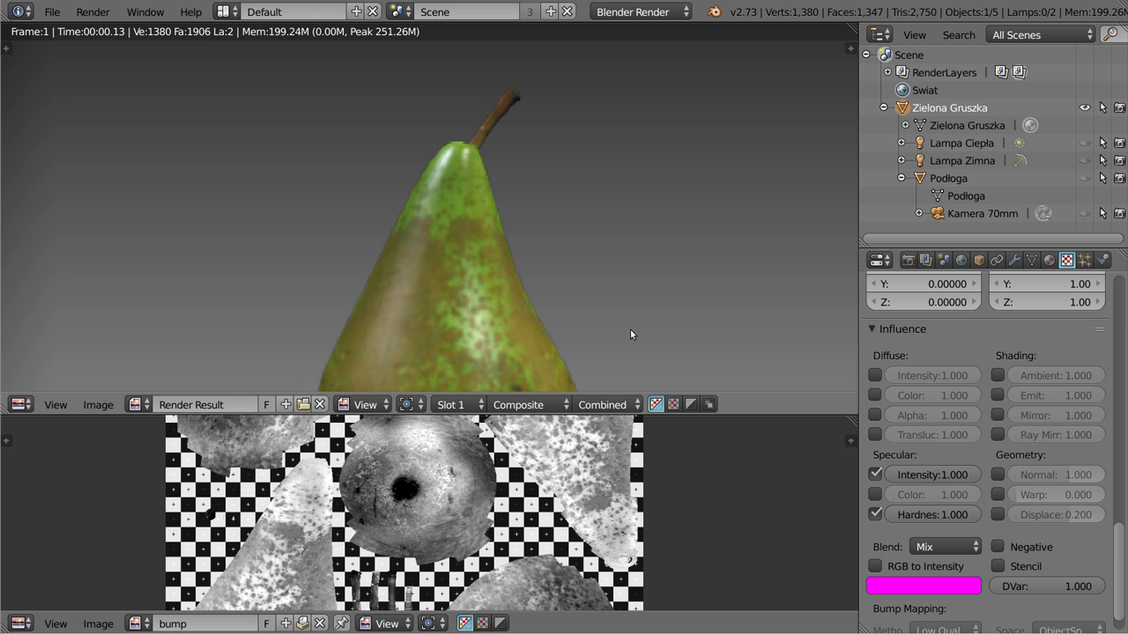
key(F12)
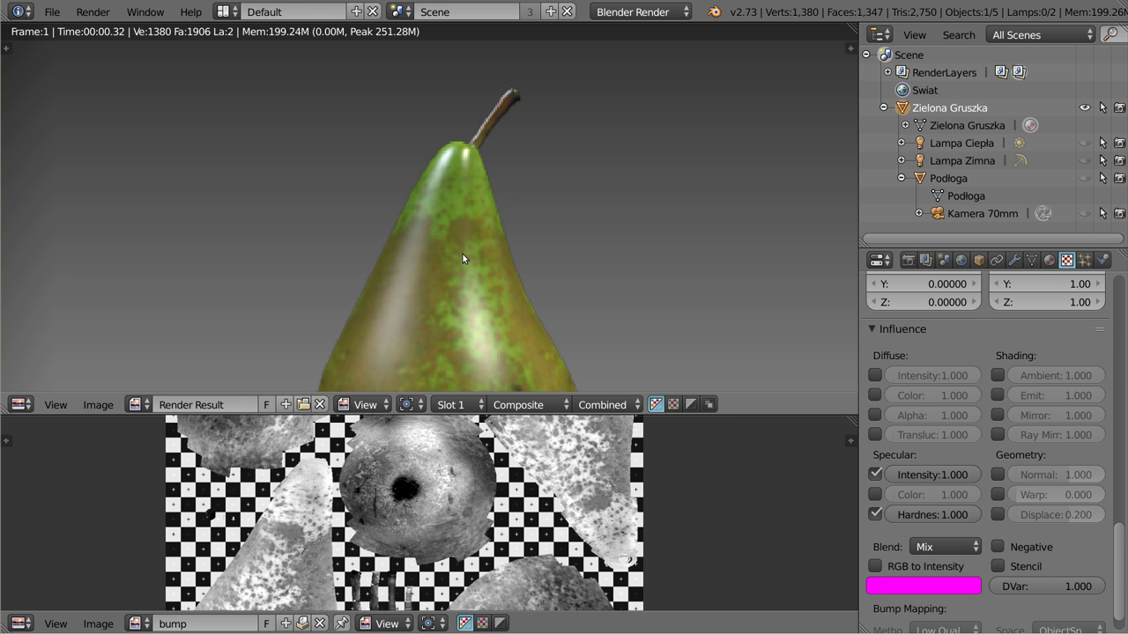
middle_drag(450, 310, 427, 200)
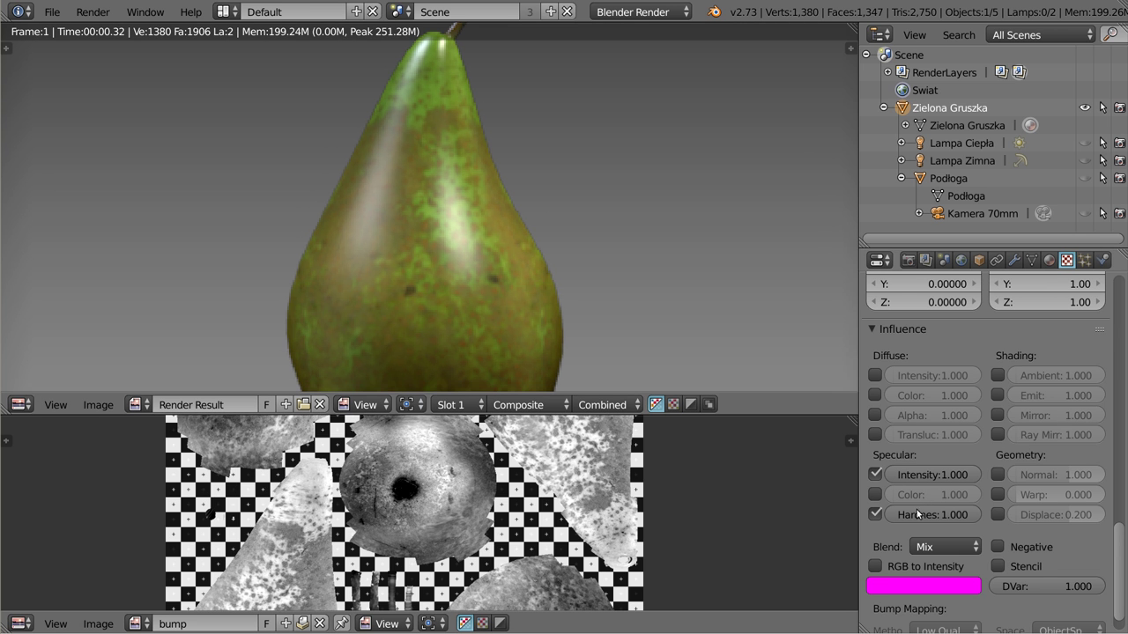
click(888, 516)
key(F12)
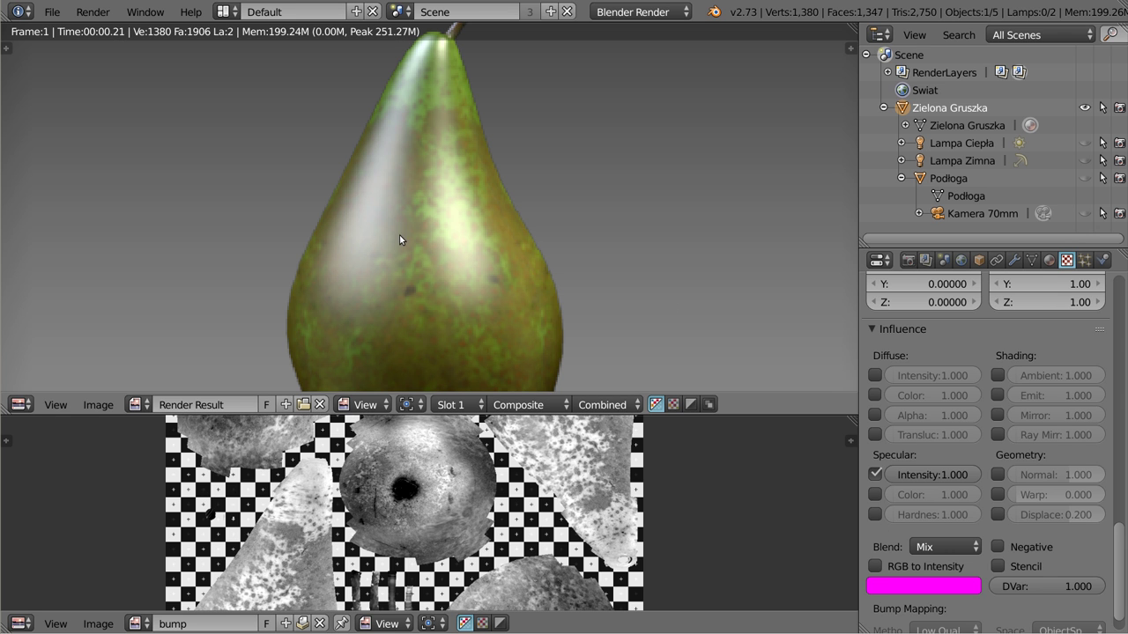
click(875, 514)
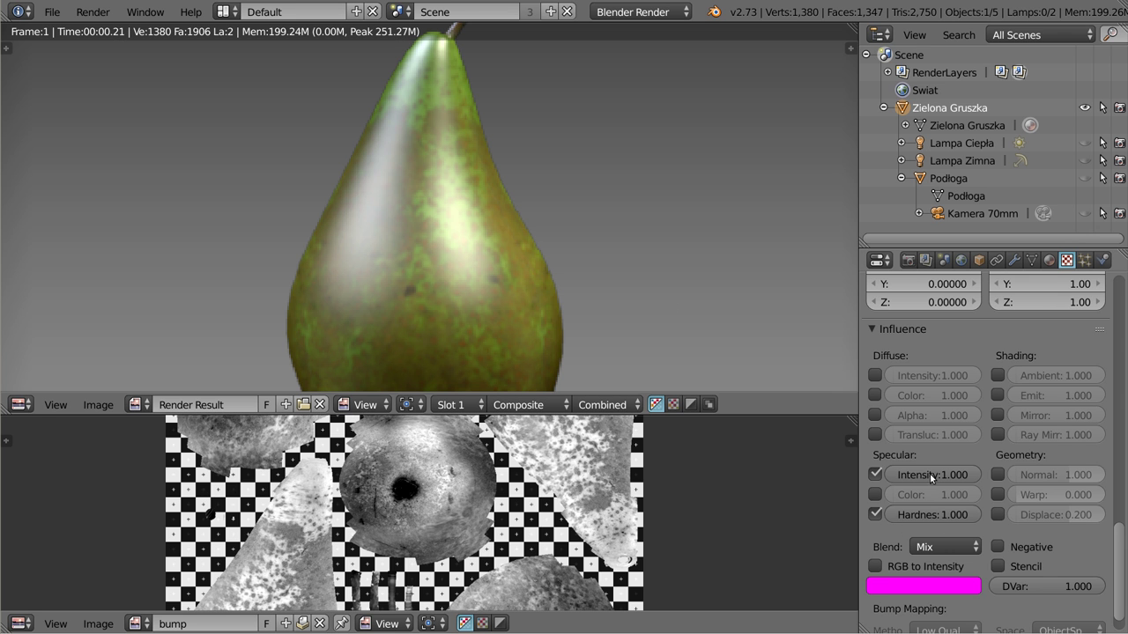
drag(929, 473, 882, 474)
key(F12)
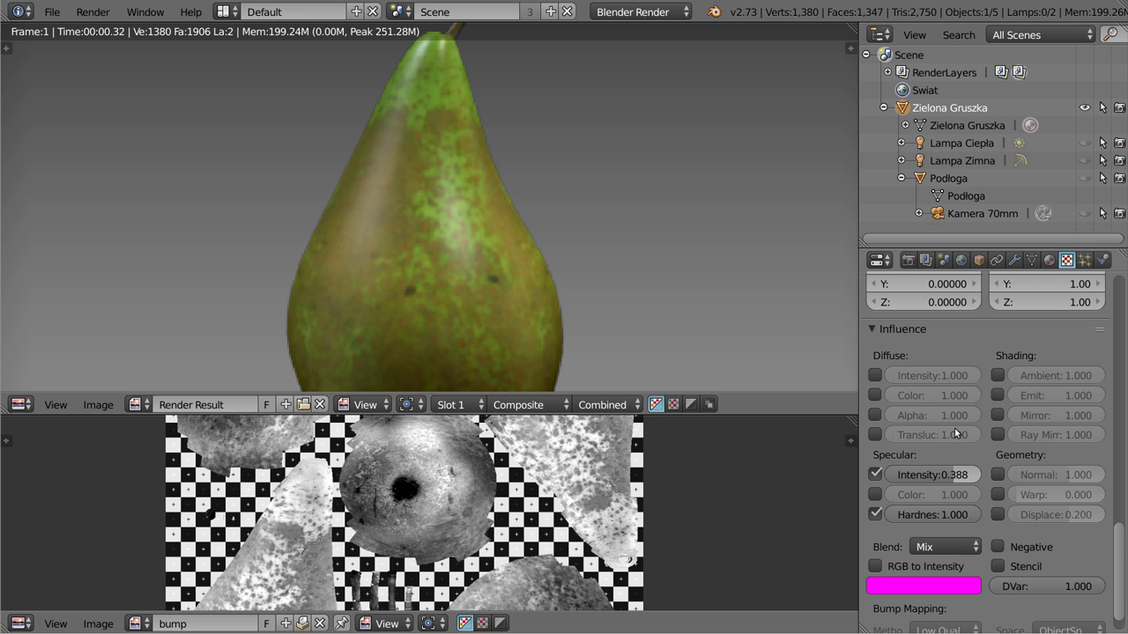
- Raise the spec texture's contrast to 2.400 in its colour adjustments and render the pear
scroll(934, 469, up, 4)
scroll(995, 438, up, 6)
scroll(994, 439, up, 4)
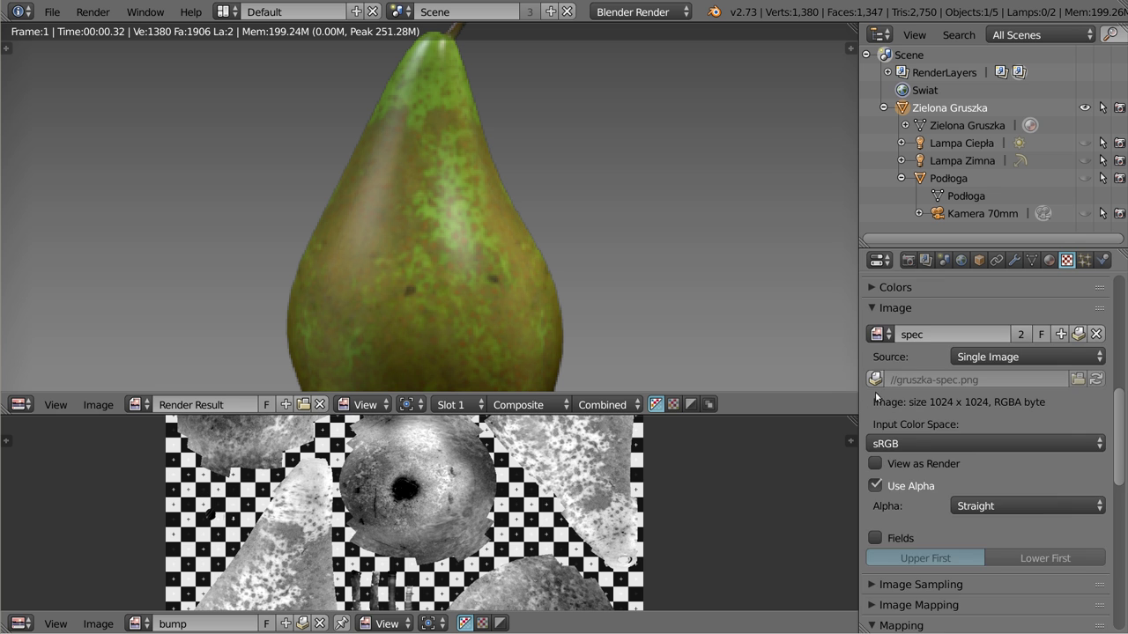
scroll(955, 439, up, 6)
click(882, 523)
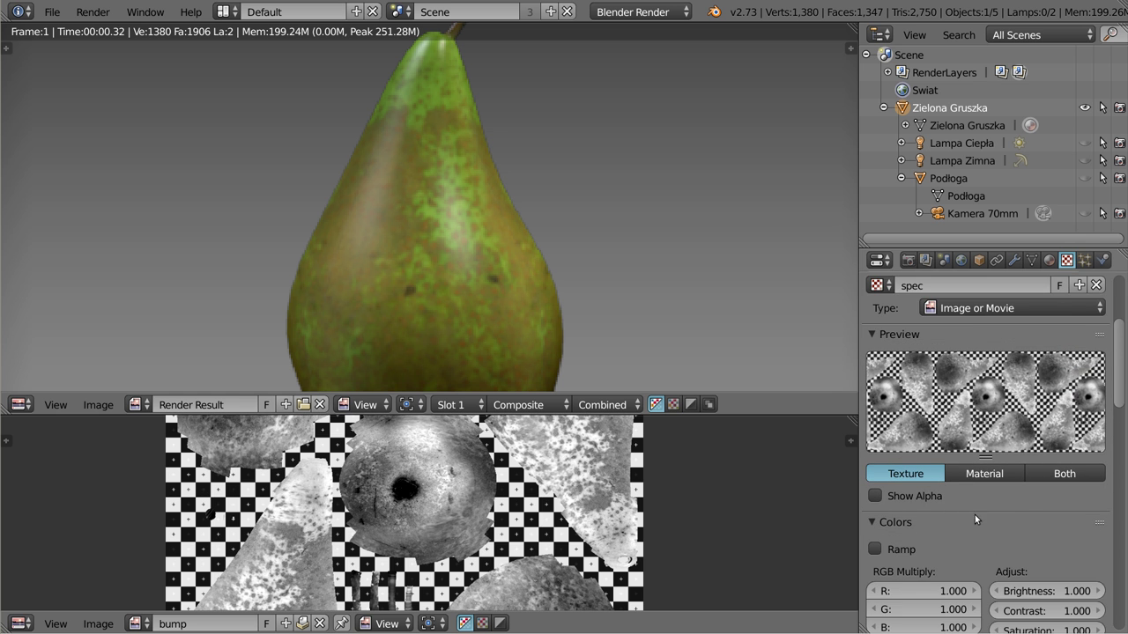
scroll(975, 515, down, 4)
drag(1049, 470, 1088, 470)
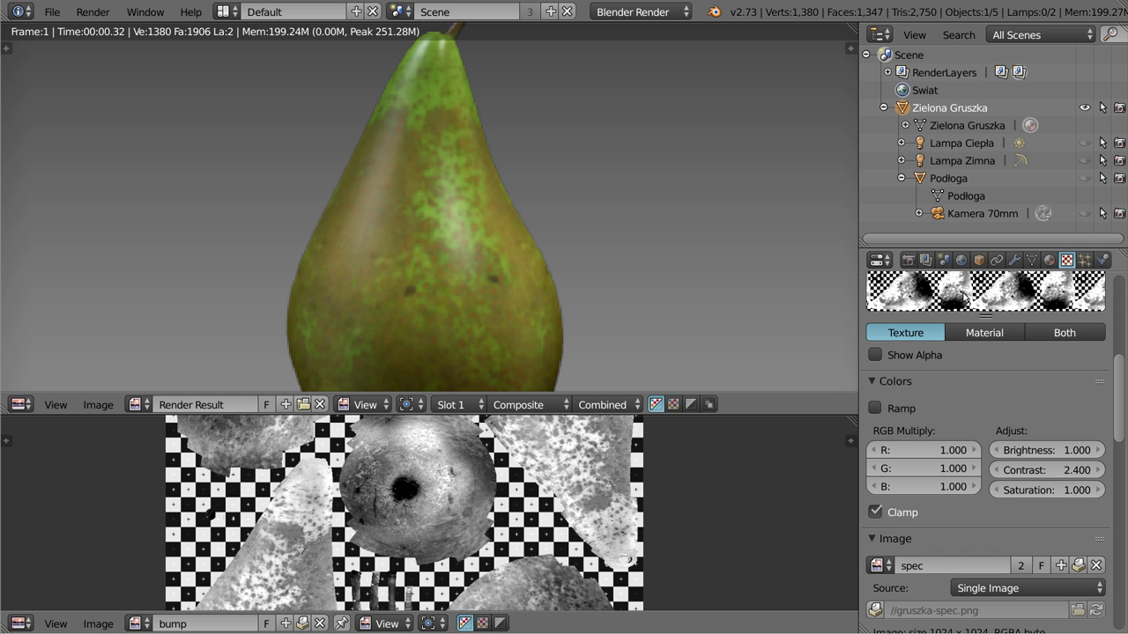
key(F12)
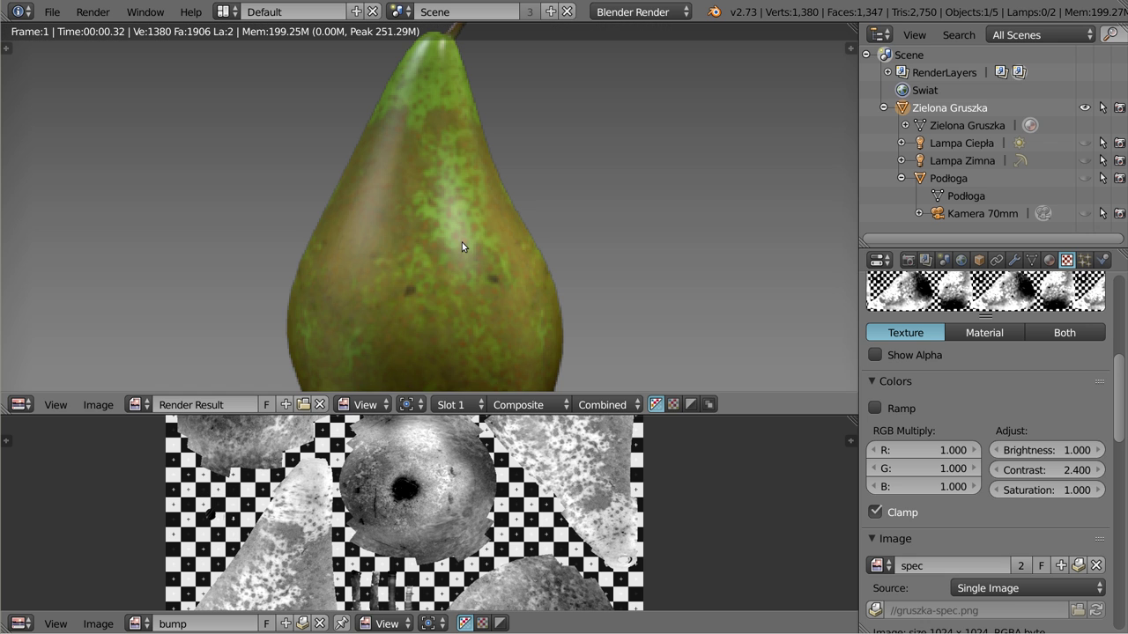
- Nudge the contrast up further, set brightness to 1.400, re-render and view the whole render
mouse_move(1049, 470)
mouse_down()
mouse_move(1092, 470)
mouse_move(1088, 450)
mouse_up()
key(F12)
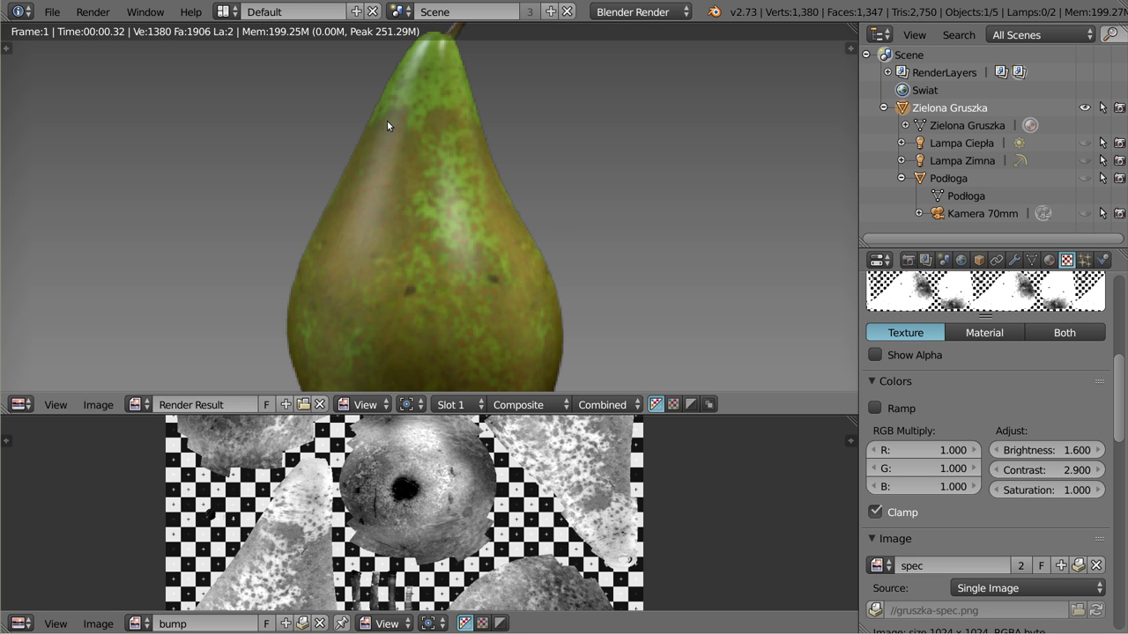
drag(1033, 450, 1005, 450)
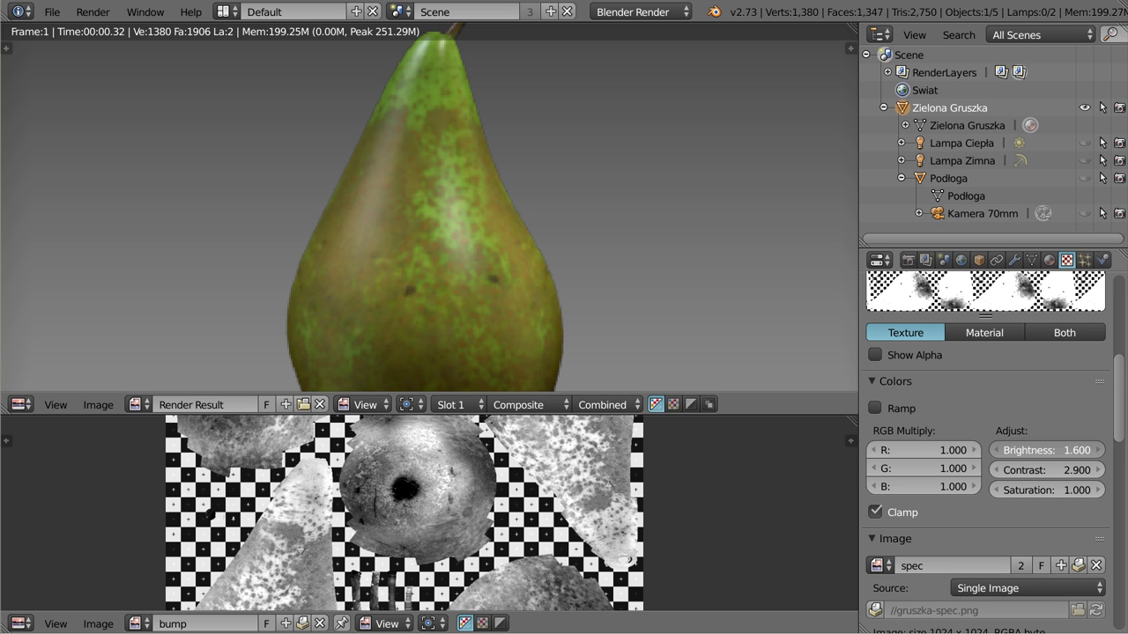
key(F12)
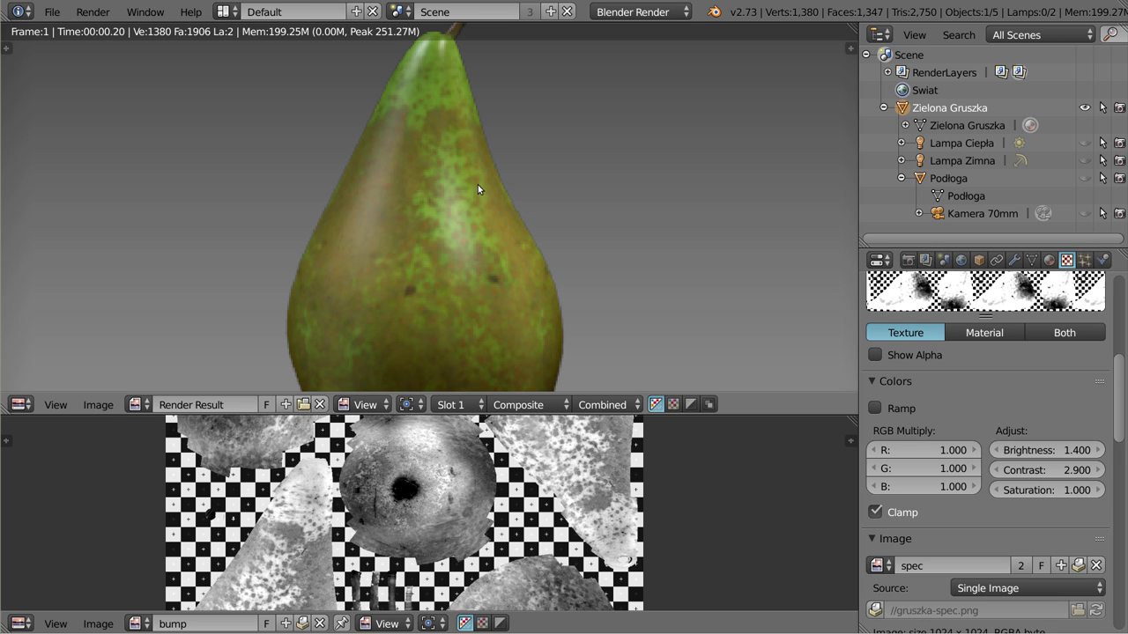
key(Home)
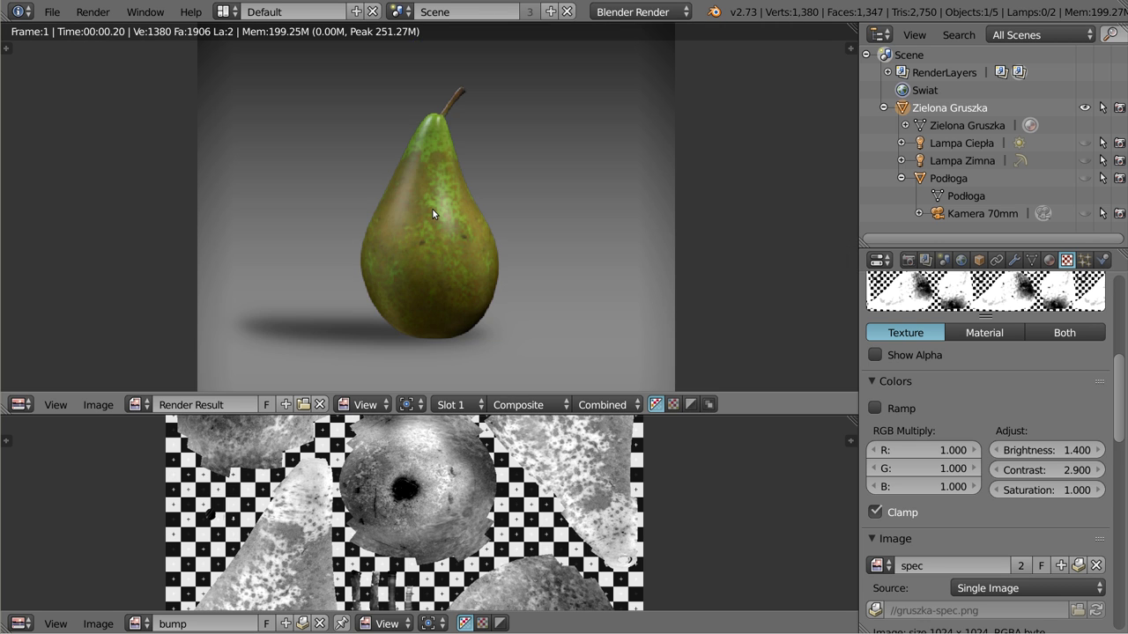
- Select the bump texture slot and assign the bump image to it
scroll(969, 441, up, 4)
scroll(966, 457, up, 4)
click(910, 387)
scroll(908, 504, down, 5)
scroll(890, 458, down, 3)
scroll(879, 414, down, 3)
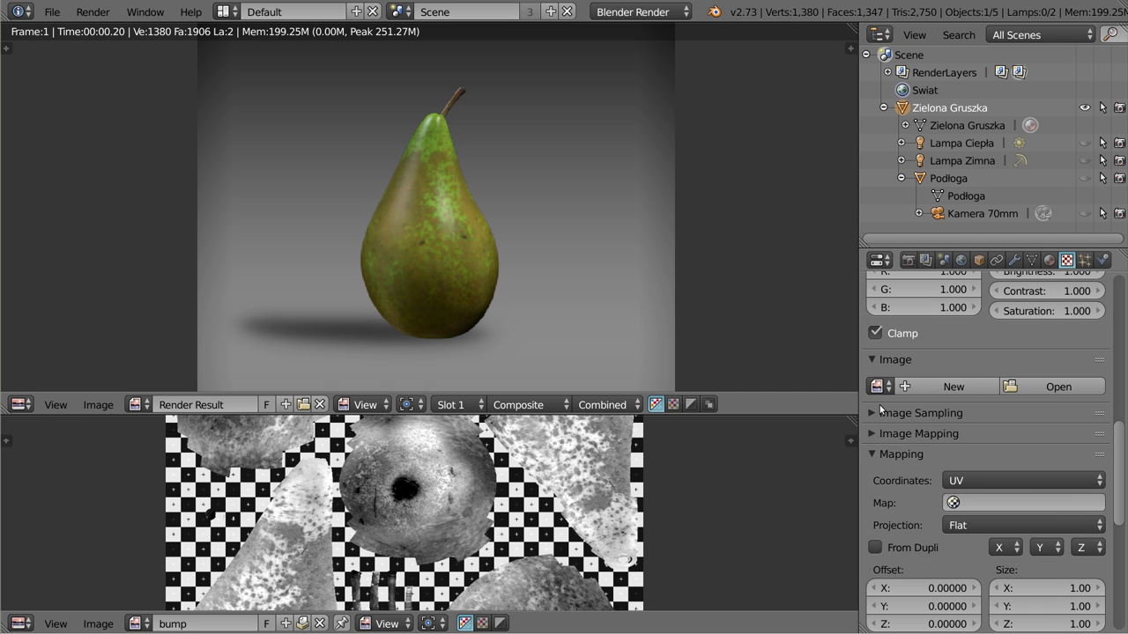
click(879, 386)
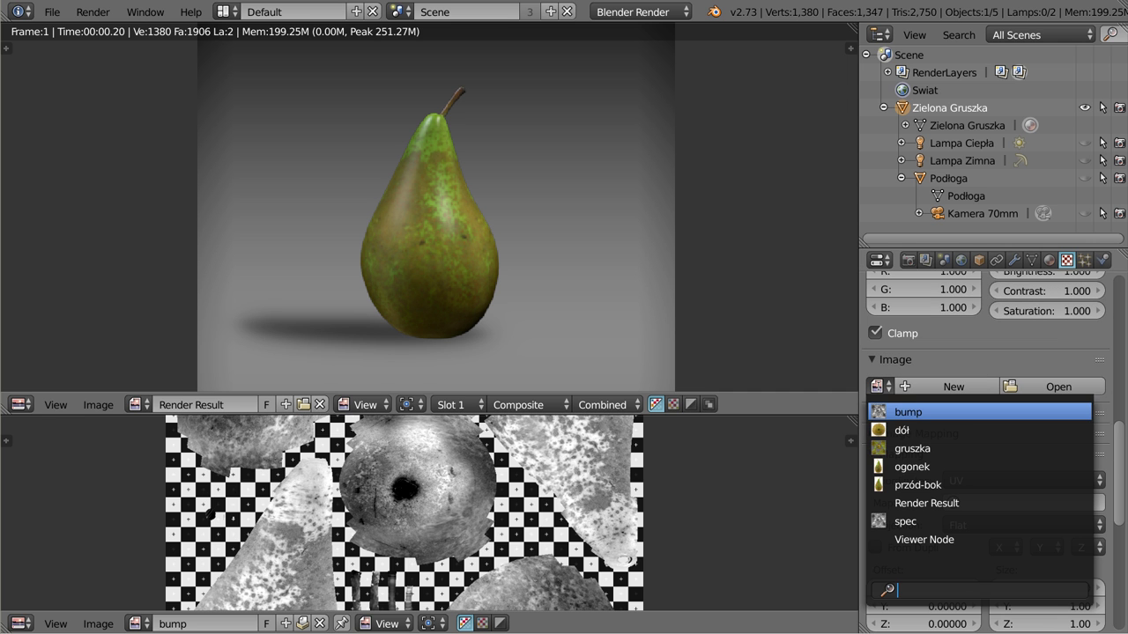
click(907, 411)
- Map the bump texture to gruszka, affecting normals instead of diffuse colour, and render a preview
scroll(898, 505, down, 2)
scroll(899, 504, down, 6)
scroll(898, 503, down, 1)
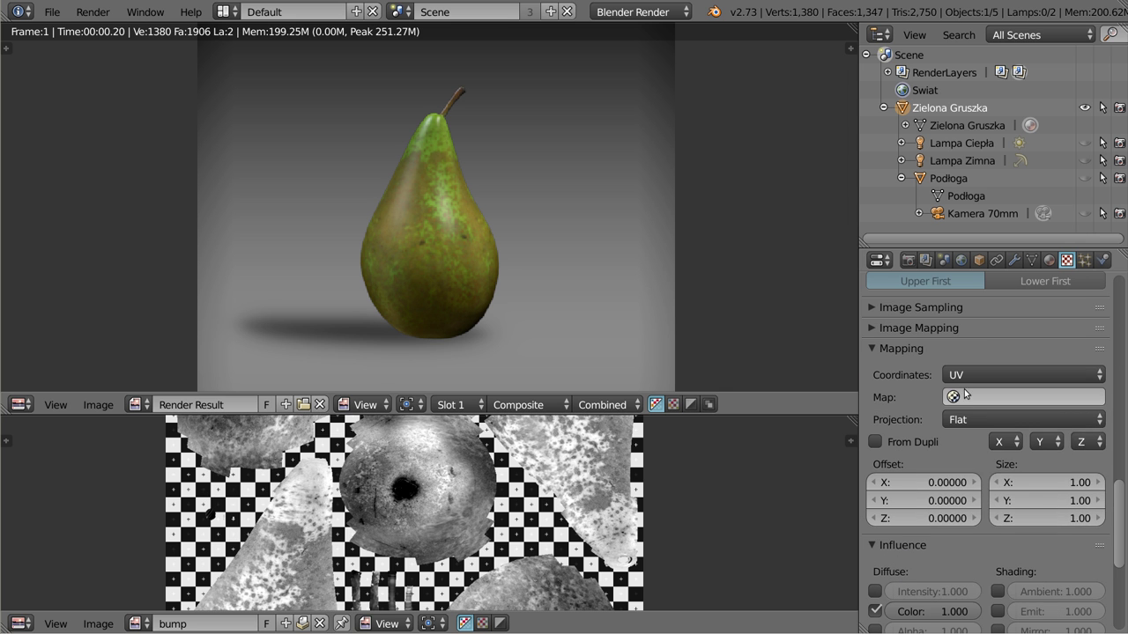
click(1022, 397)
click(907, 407)
scroll(908, 406, down, 5)
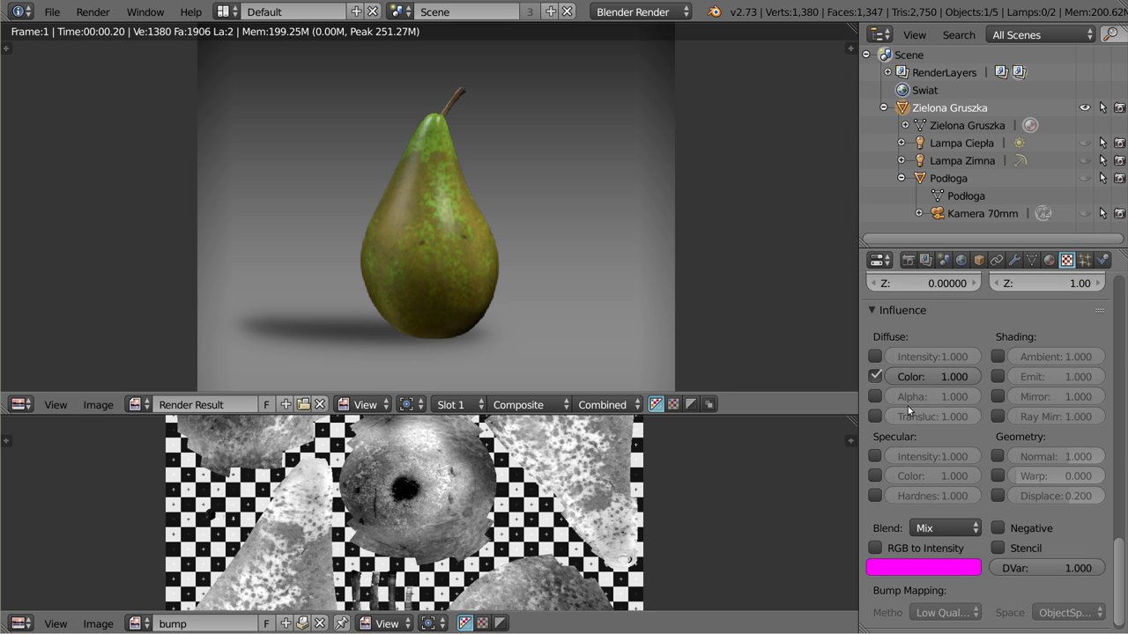
click(876, 361)
click(998, 440)
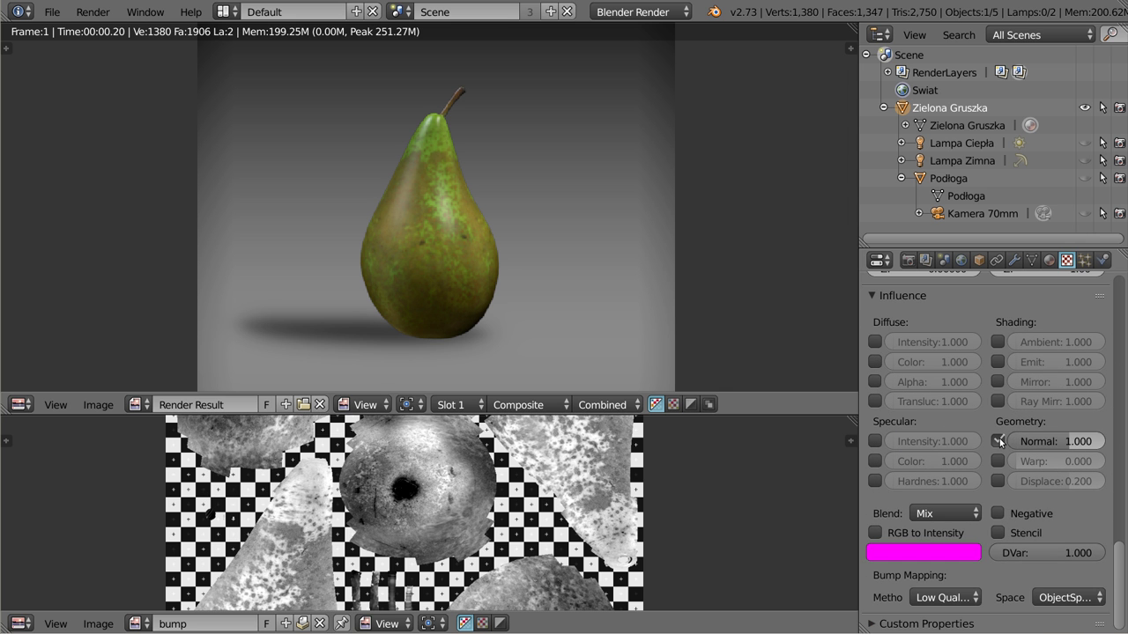
key(F12)
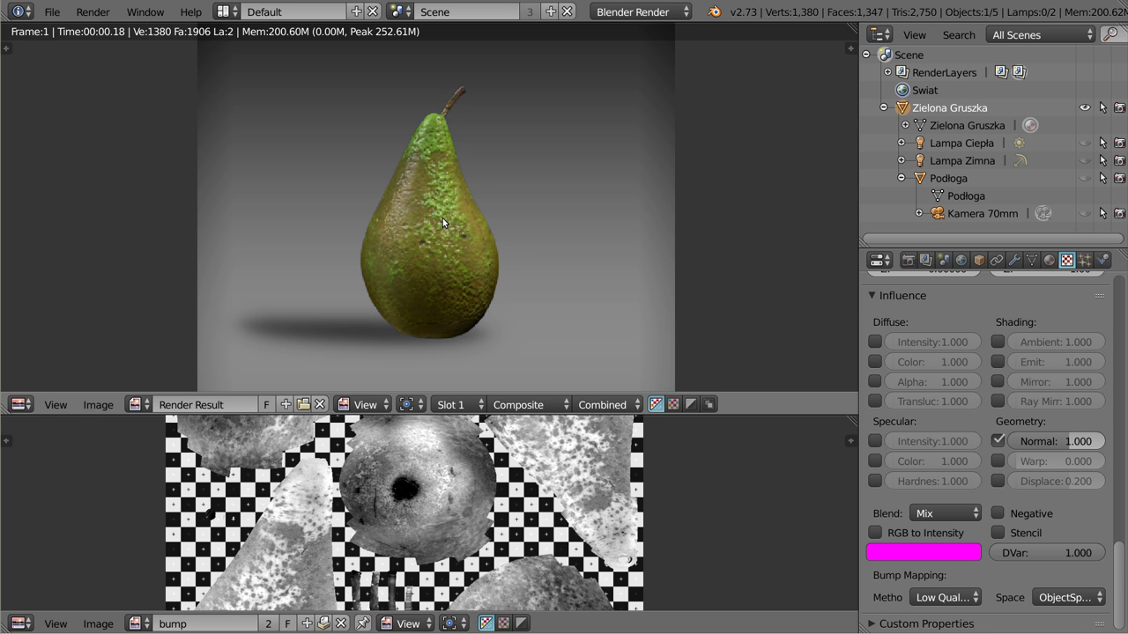
- Weaken the bump's normal strength to 0.122 and re-render the pear
scroll(442, 218, up, 3)
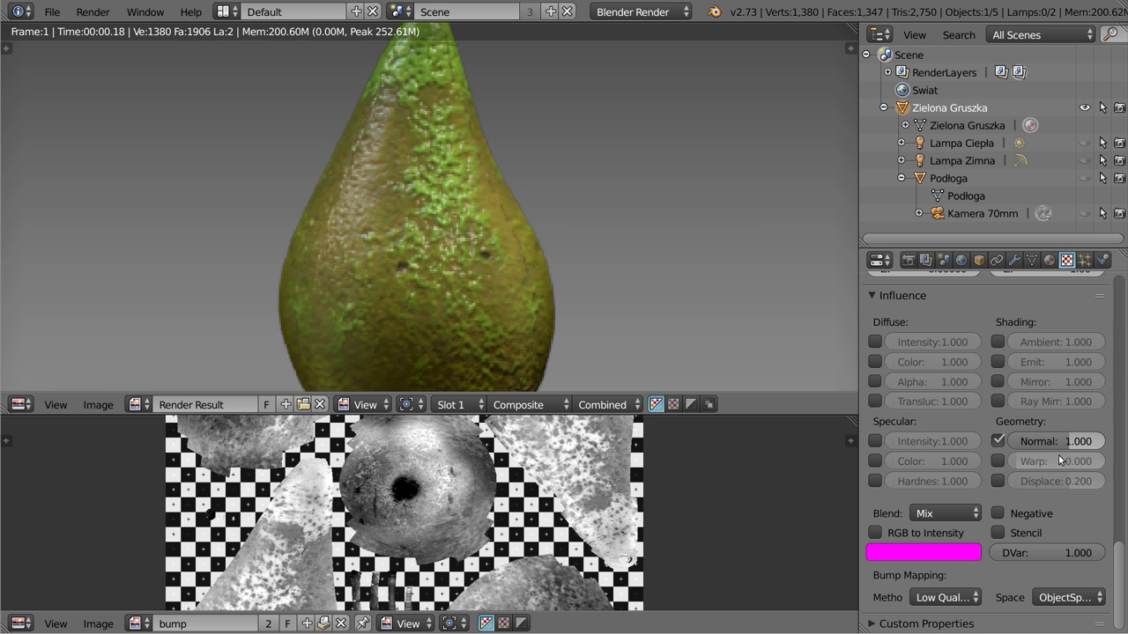
drag(1058, 444, 1007, 443)
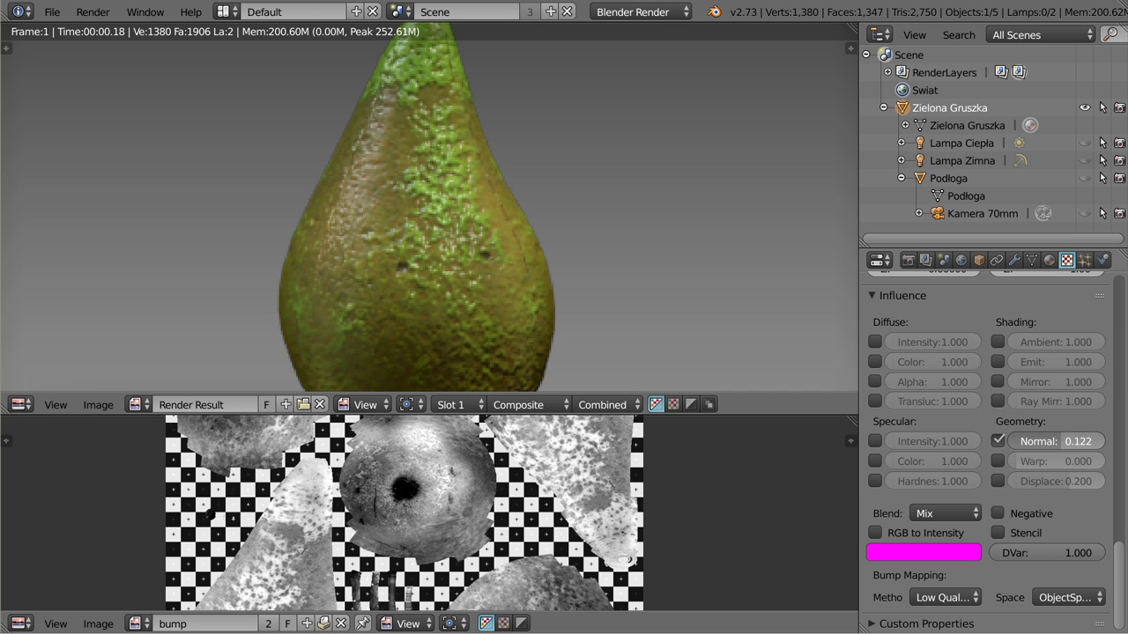
key(F12)
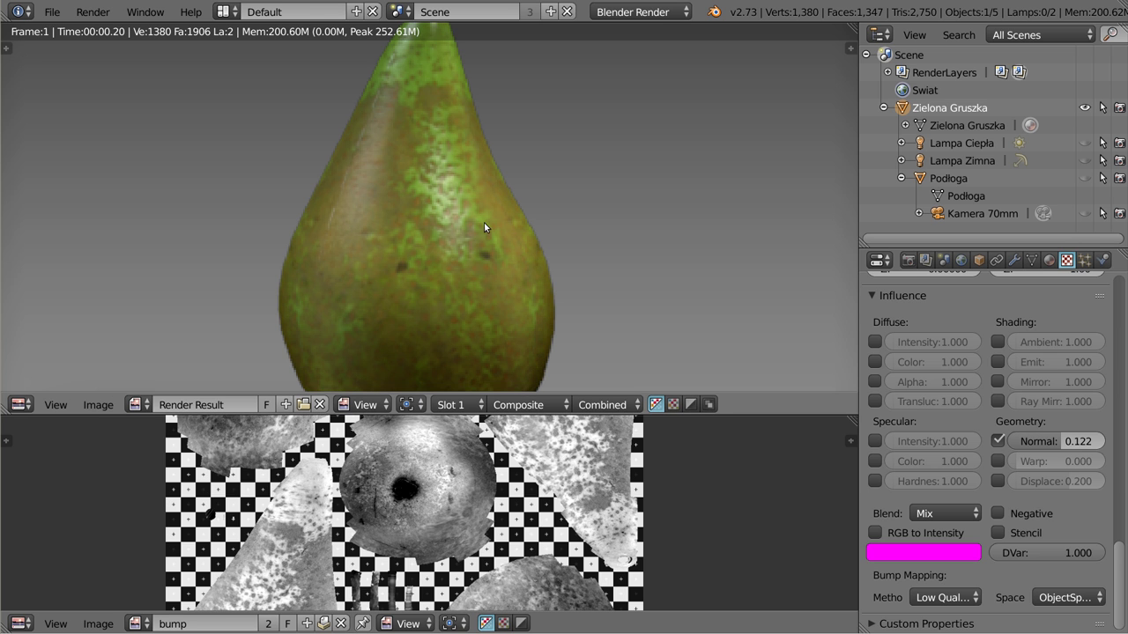
scroll(470, 246, down, 5)
scroll(456, 247, down, 1)
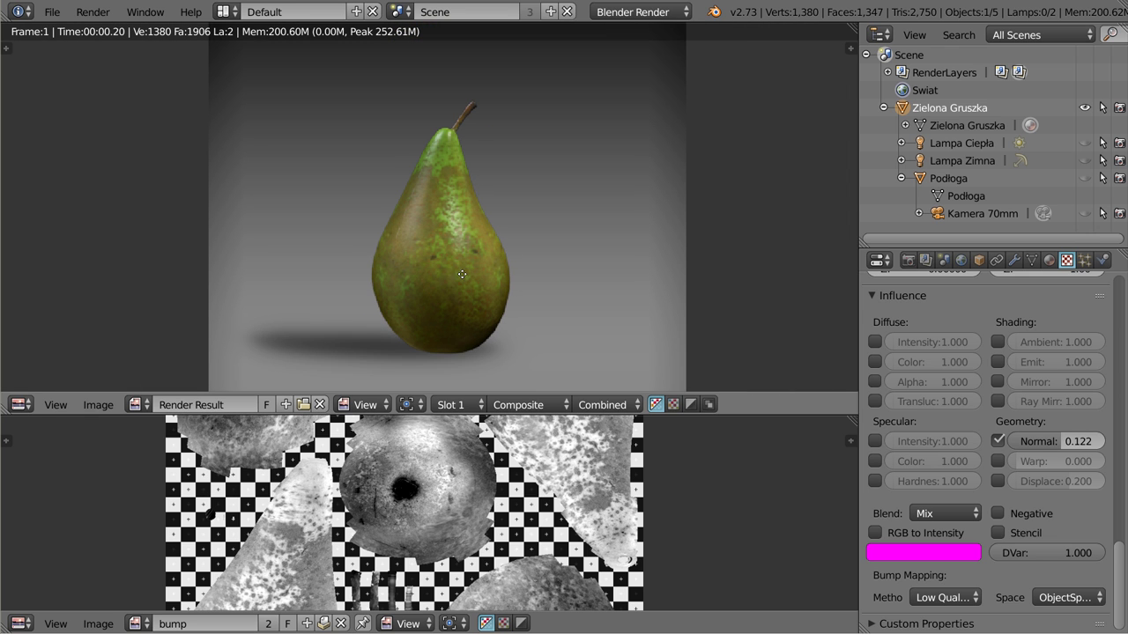
scroll(477, 256, down, 1)
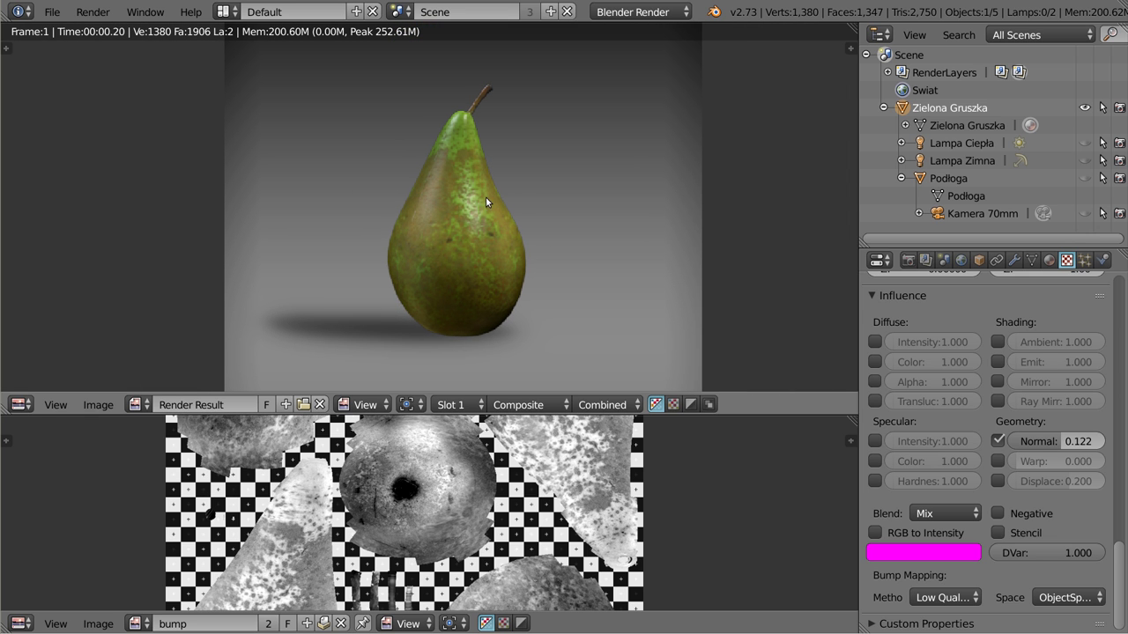
- Save the render as gruszka-render.png in I.UV/pear-project-paint and load it into the lower image editor
key(F3)
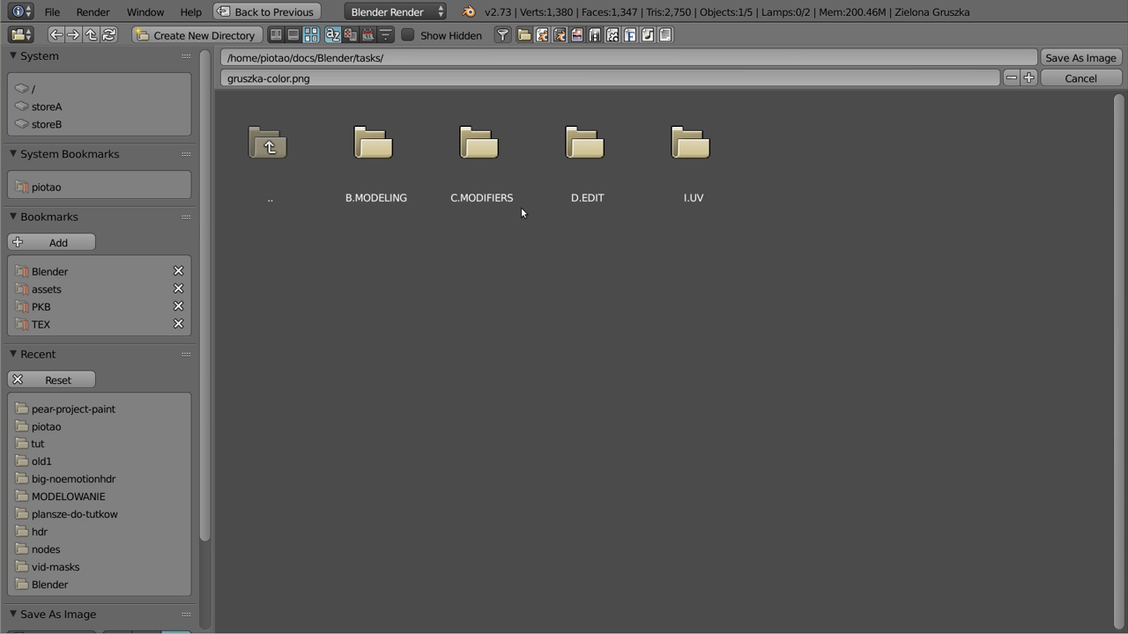
click(279, 78)
drag(264, 78, 325, 138)
key(Delete)
key(Delete)
key(Delete)
key(Delete)
key(Delete)
key(Delete)
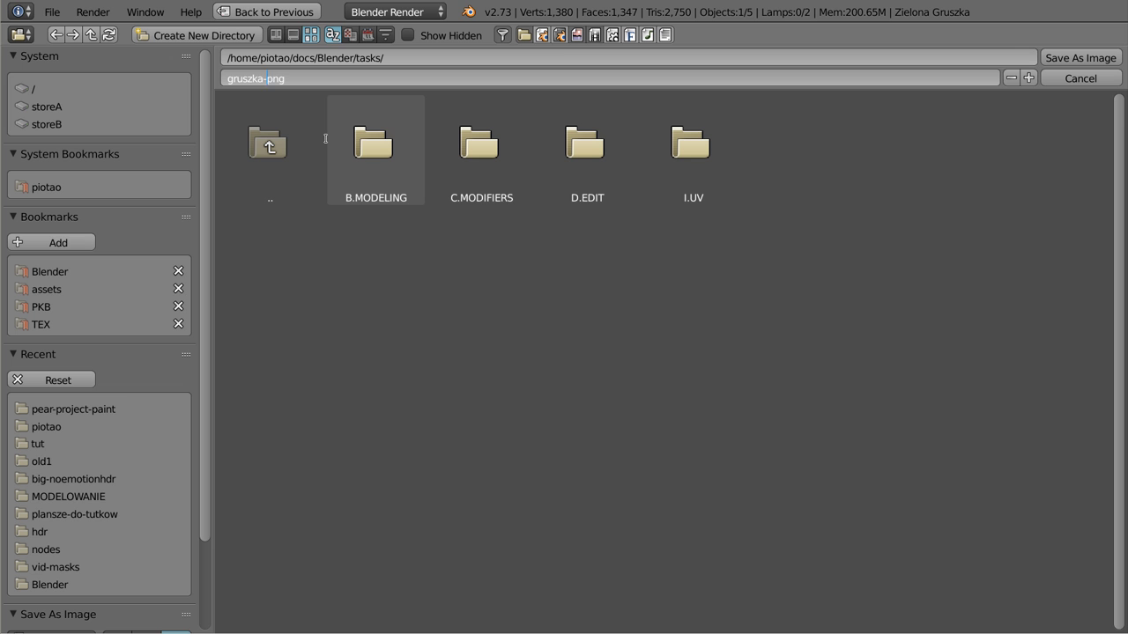
text(render.)
key(Return)
click(705, 171)
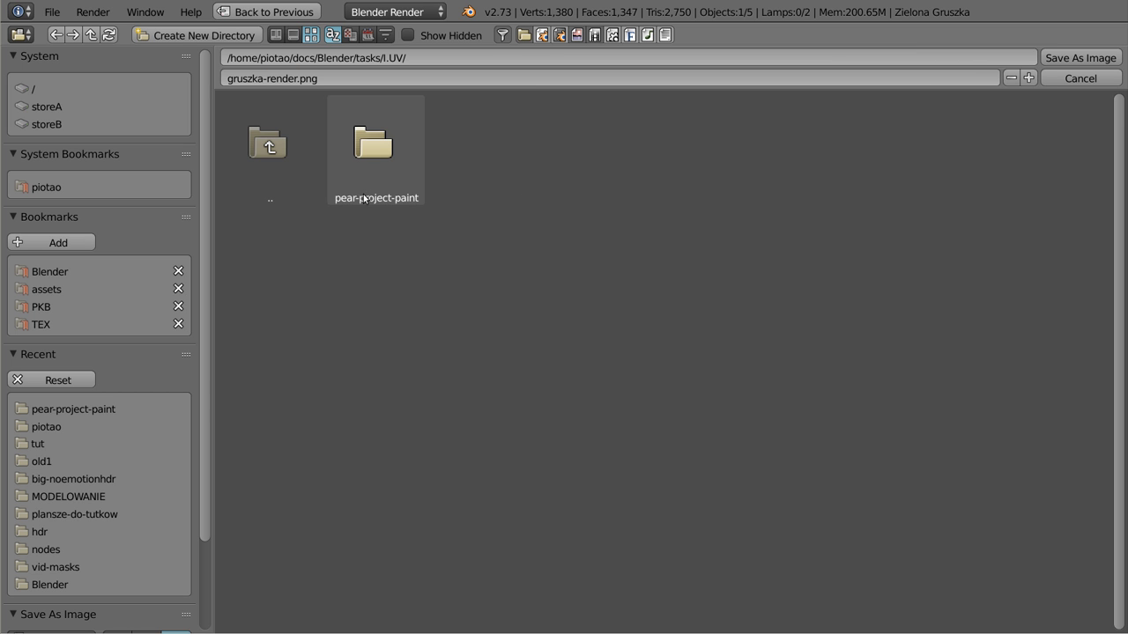
click(381, 148)
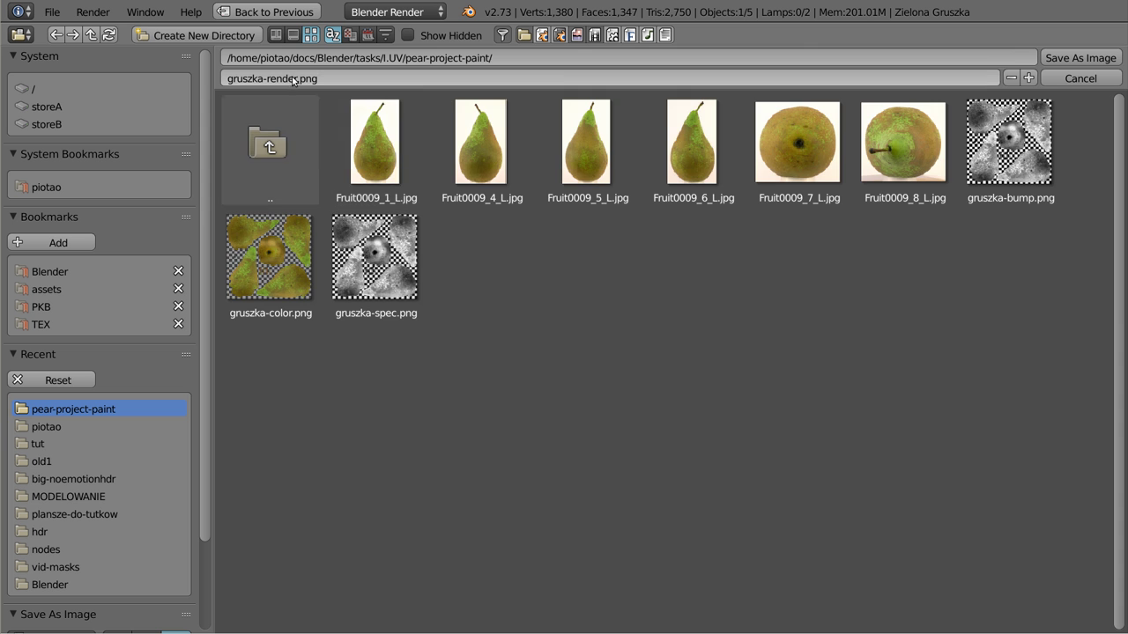
click(1077, 57)
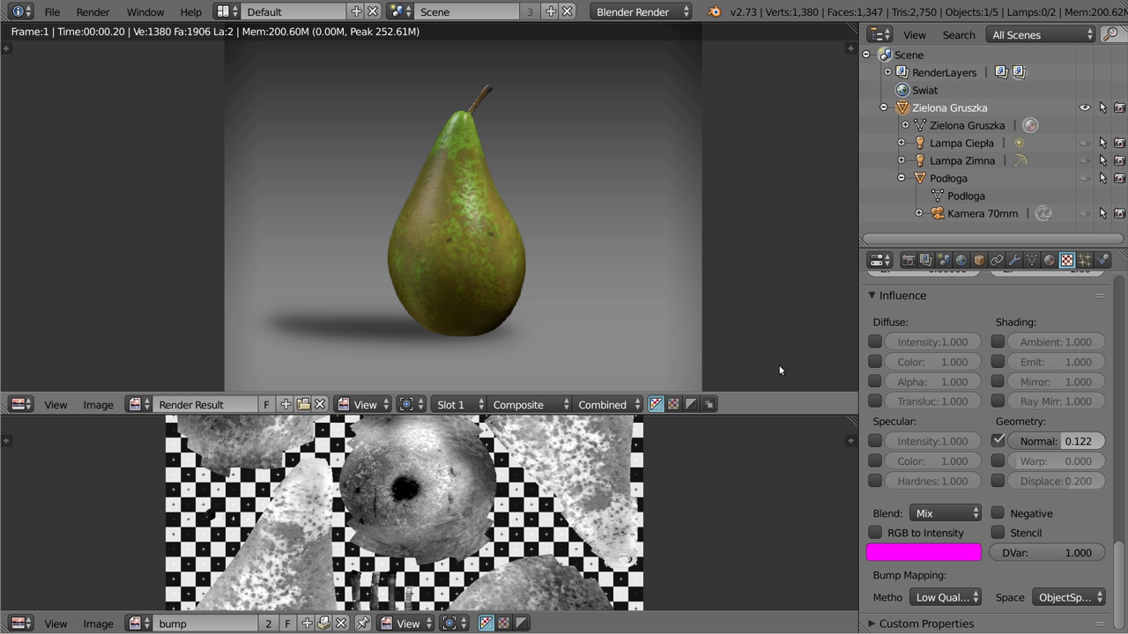
click(98, 623)
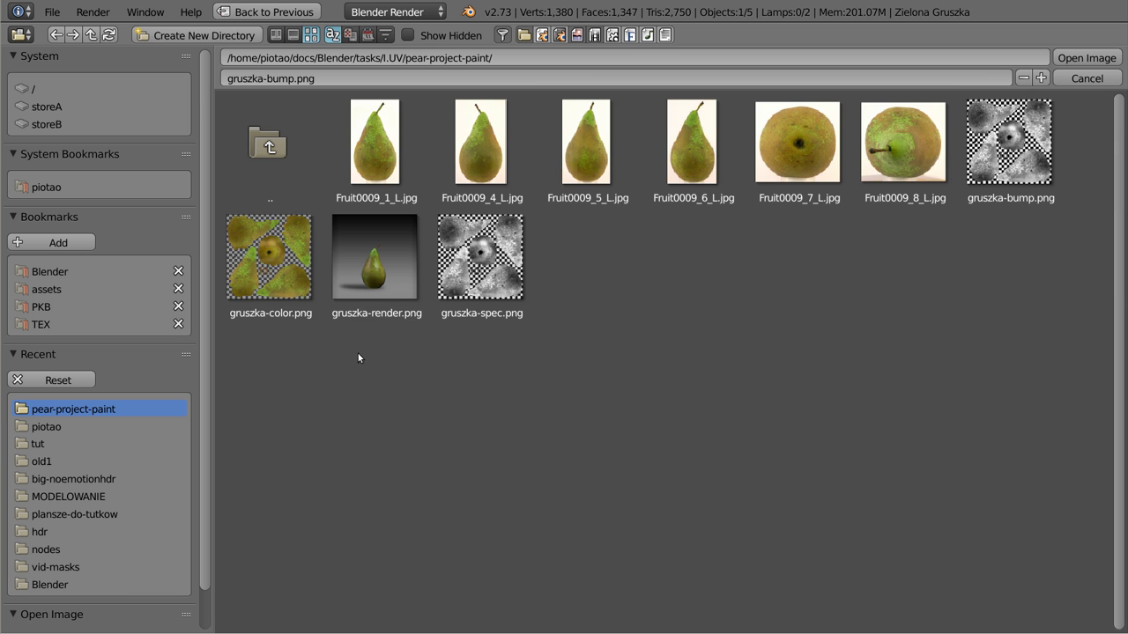
double_click(371, 257)
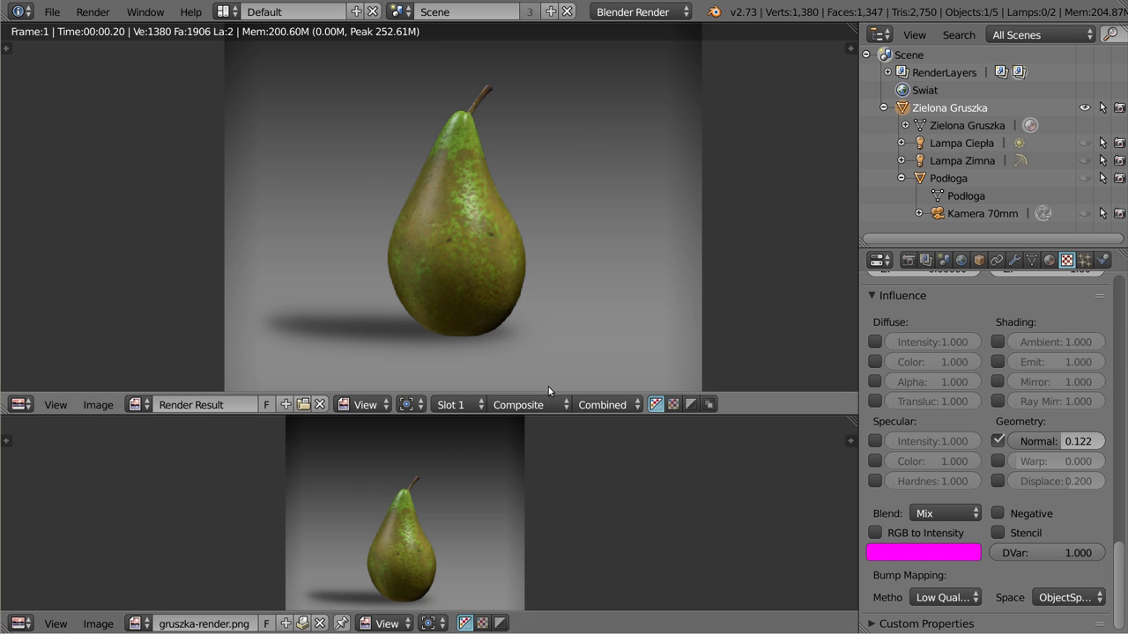
- Save the scene as gruszka-rozwiazanie.blend in the pear-project-paint folder
key(ctrl+shift+s)
click(262, 81)
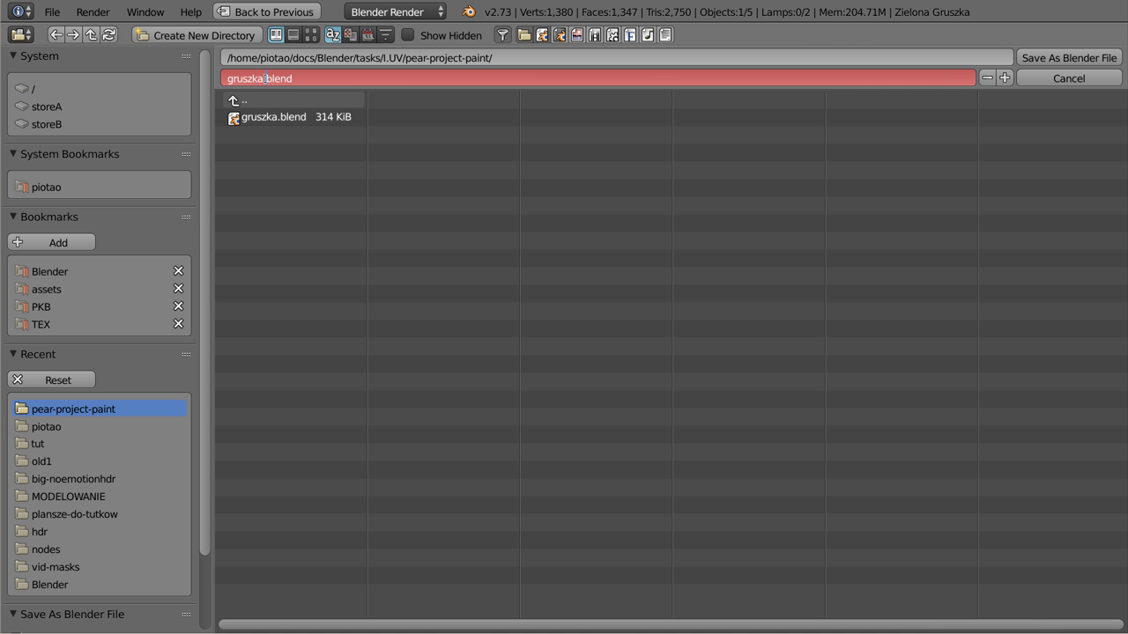
text(-rozwiazanie)
key(Return)
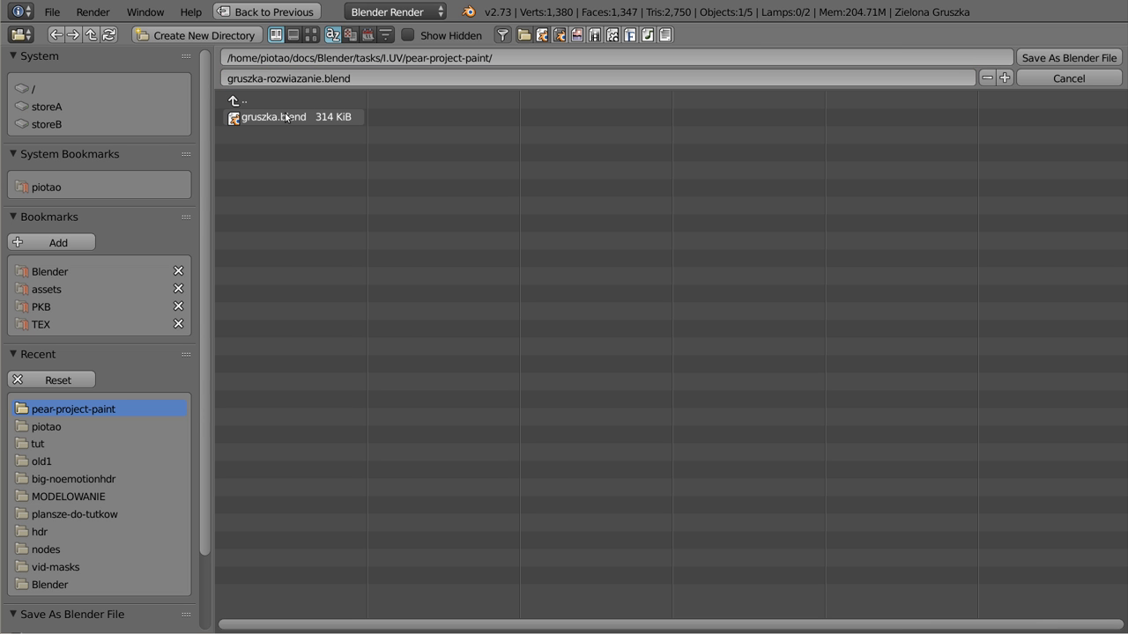
click(1066, 57)
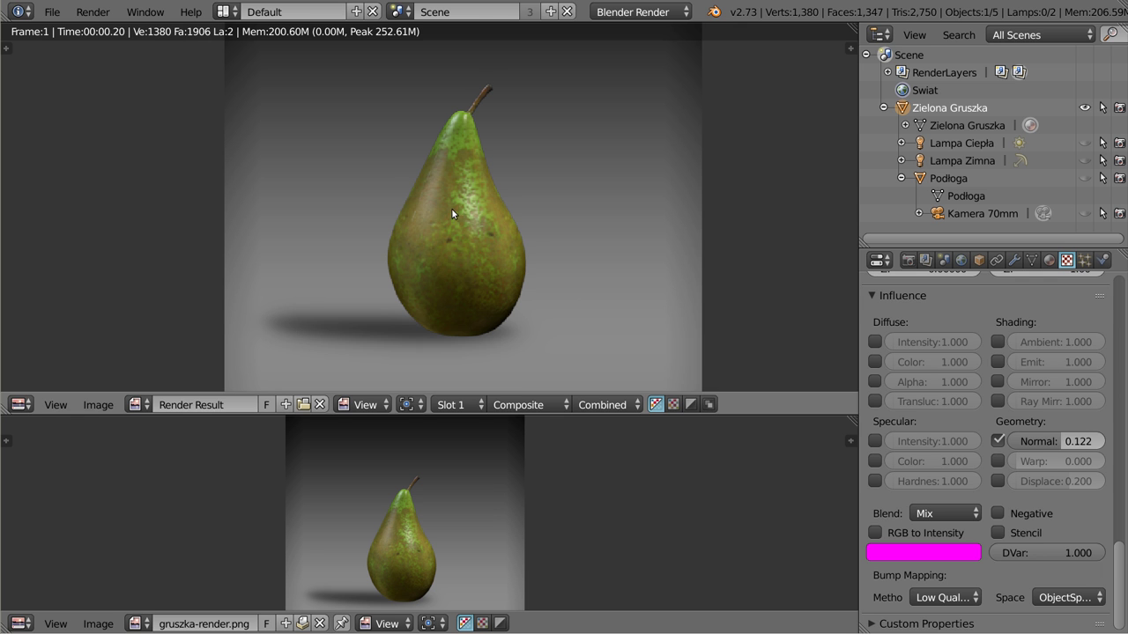
scroll(494, 148, up, 3)
scroll(489, 161, down, 2)
scroll(492, 183, down, 1)
middle_drag(493, 183, 480, 200)
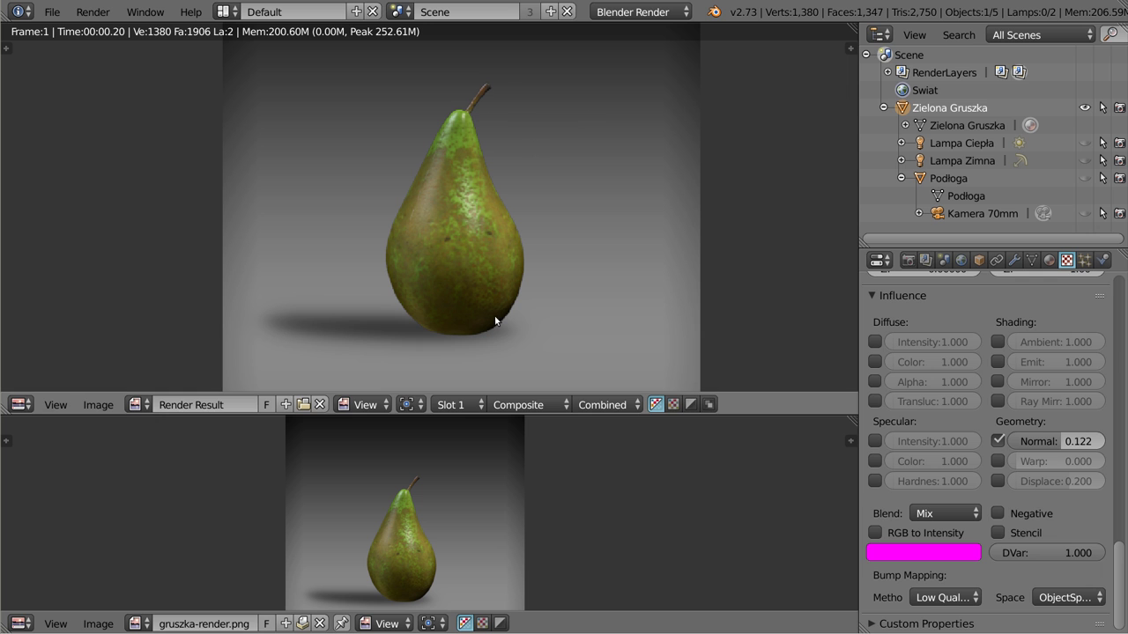
scroll(394, 496, down, 2)
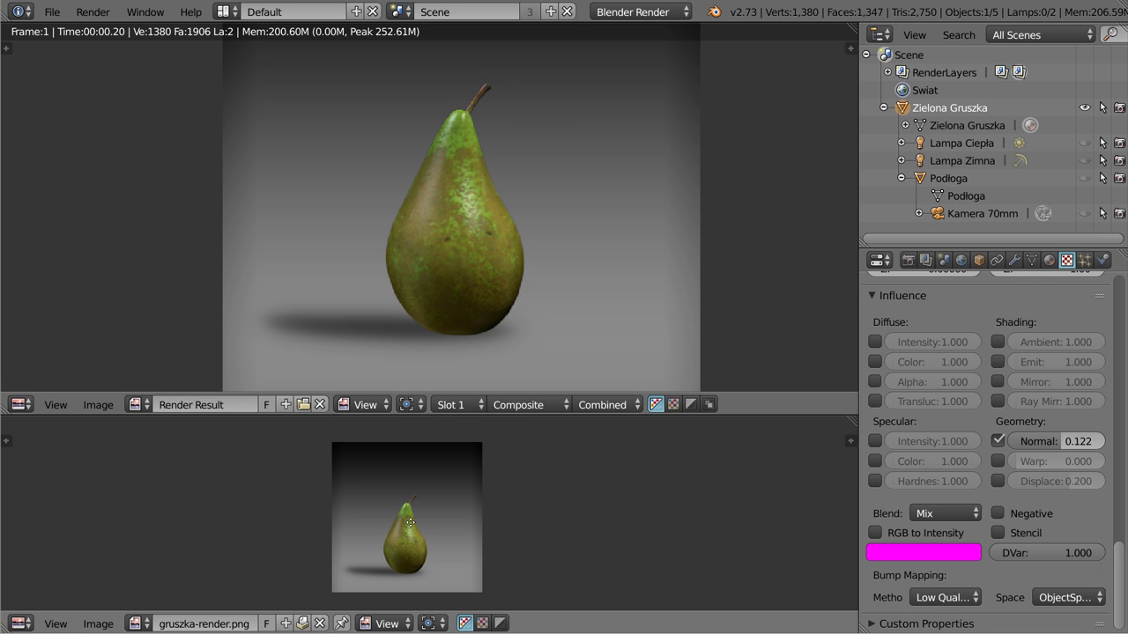